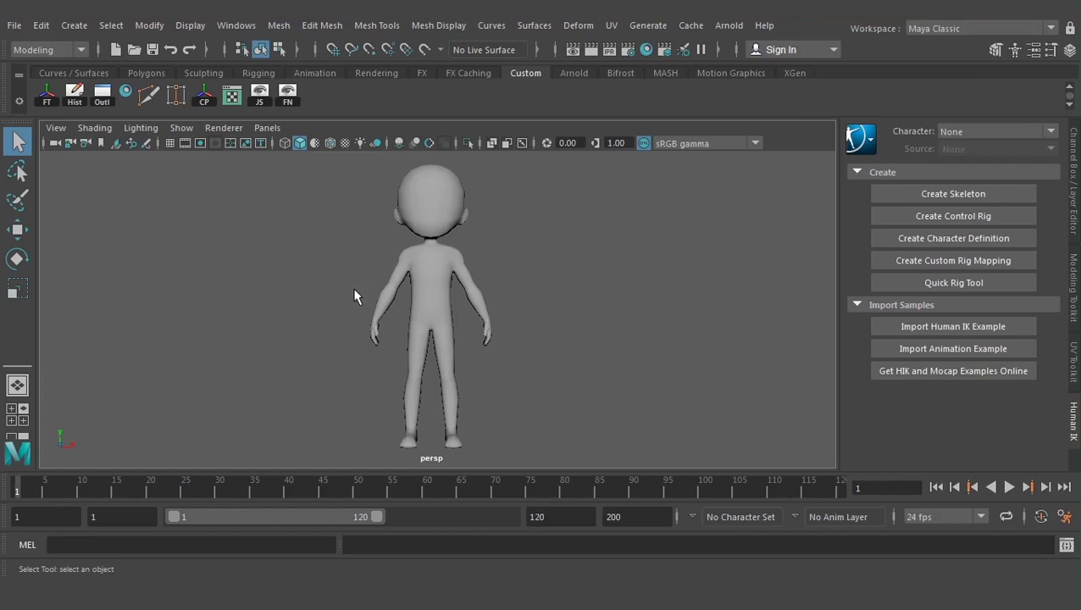
Select the base_male mesh and delete all its construction history
alt+drag(339, 298, 336, 297)
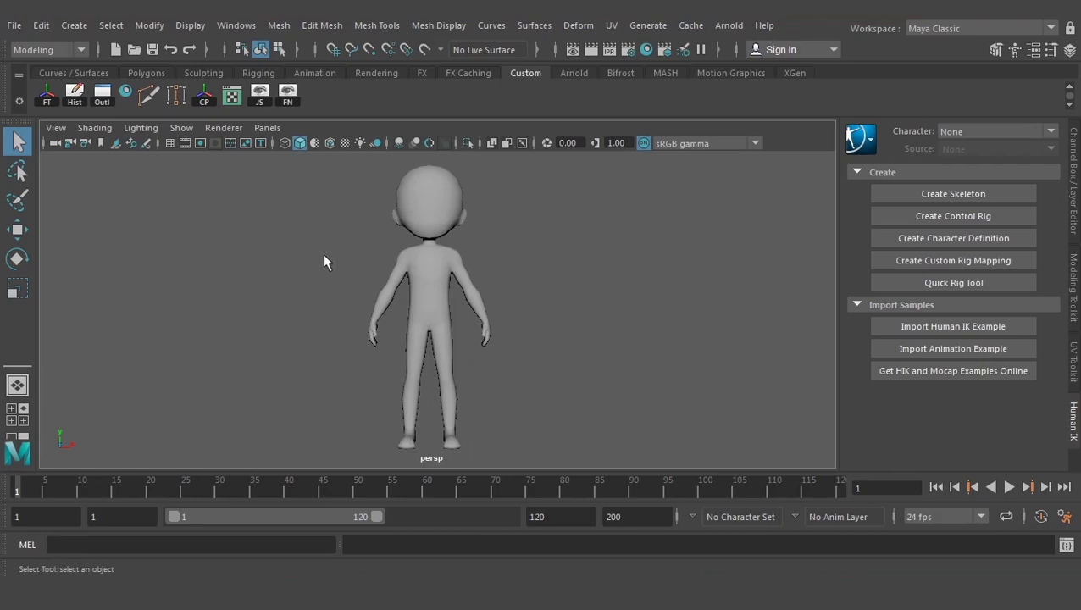
alt+middle_drag(325, 266, 326, 259)
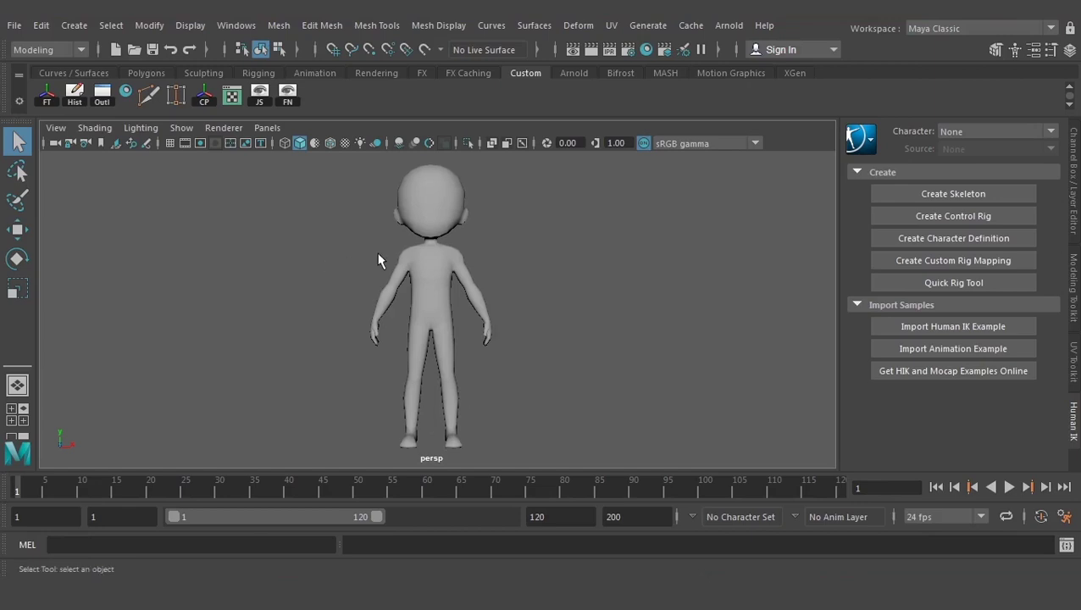
click(430, 273)
click(1074, 169)
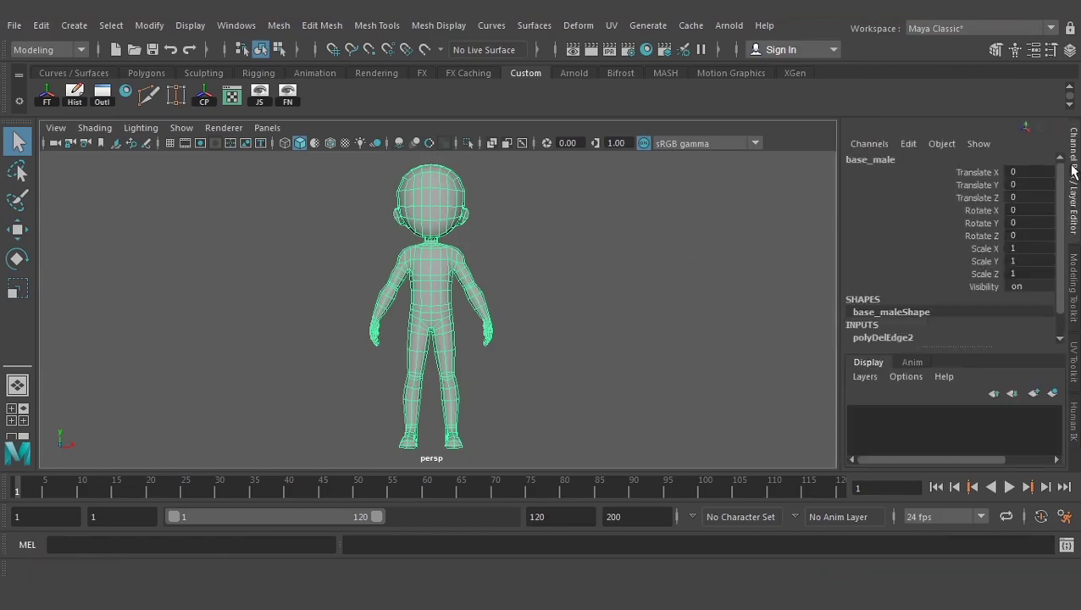
click(539, 275)
click(412, 283)
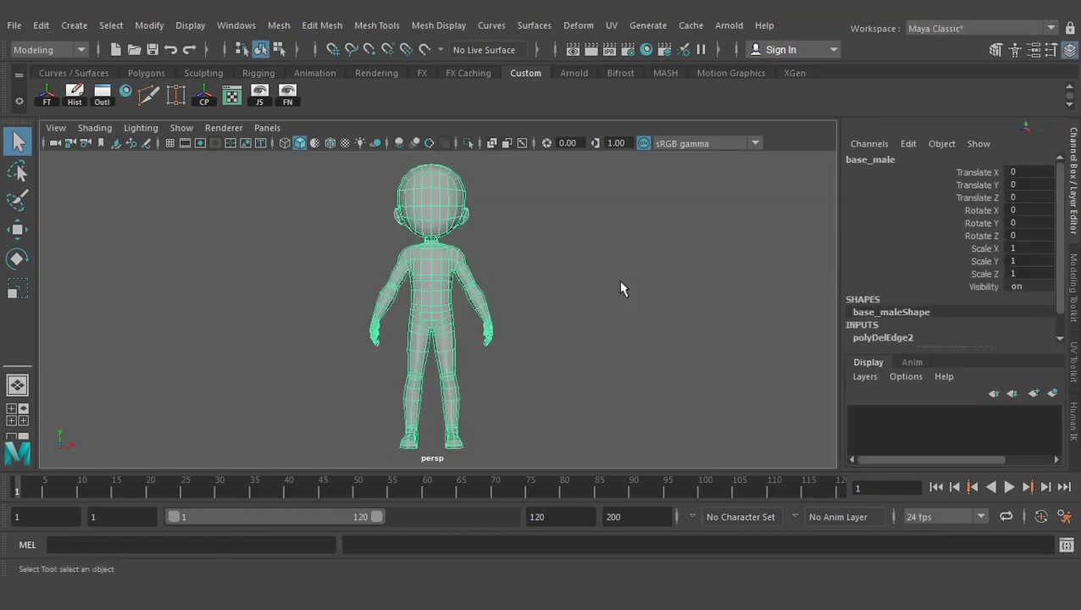
scroll(941, 280, down, 1)
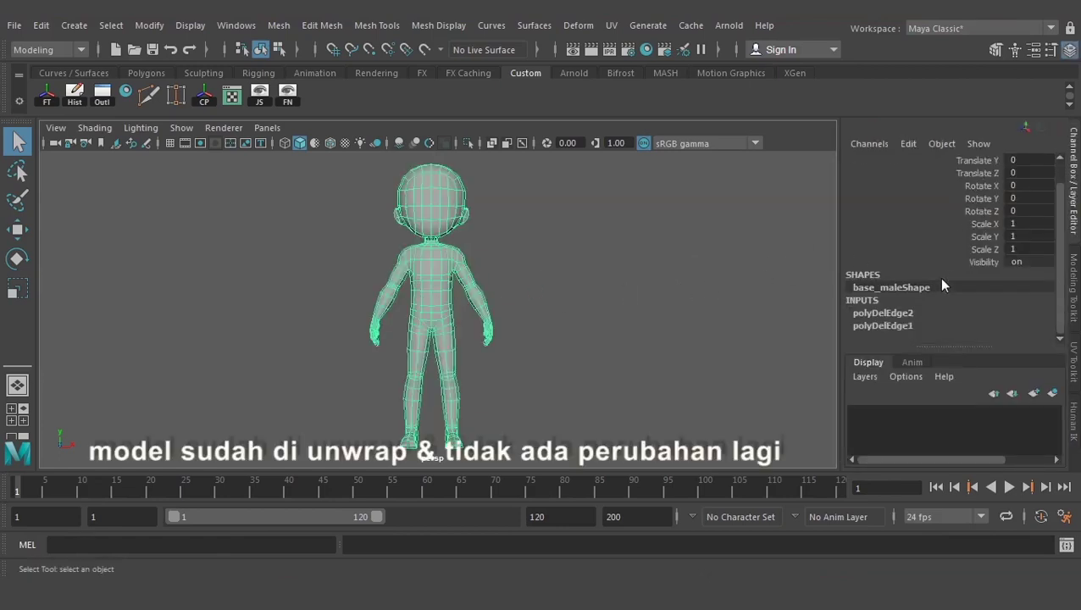
click(74, 98)
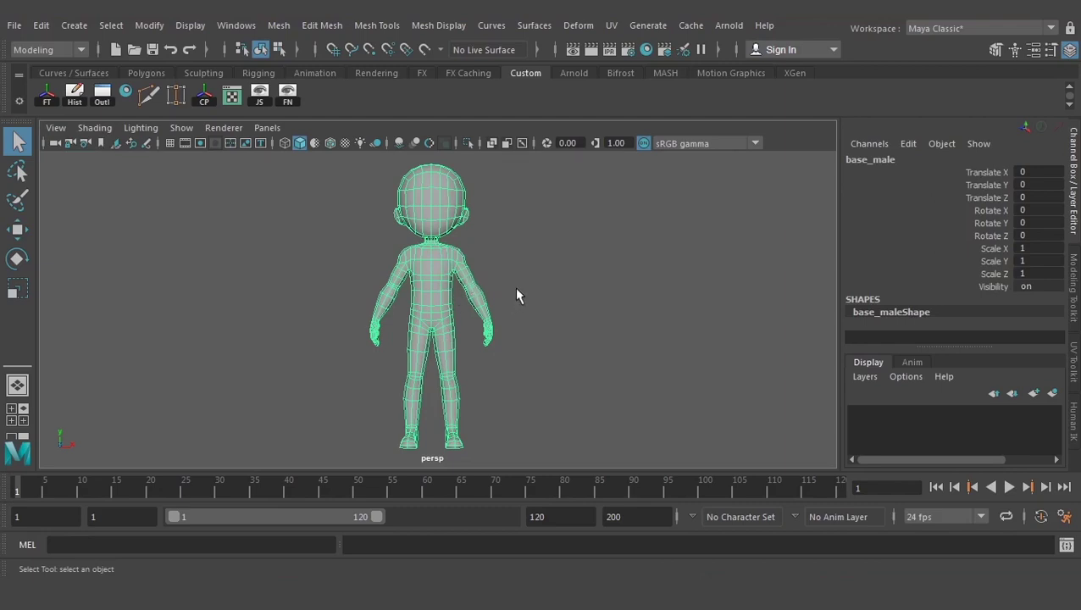
key(ctrl+z)
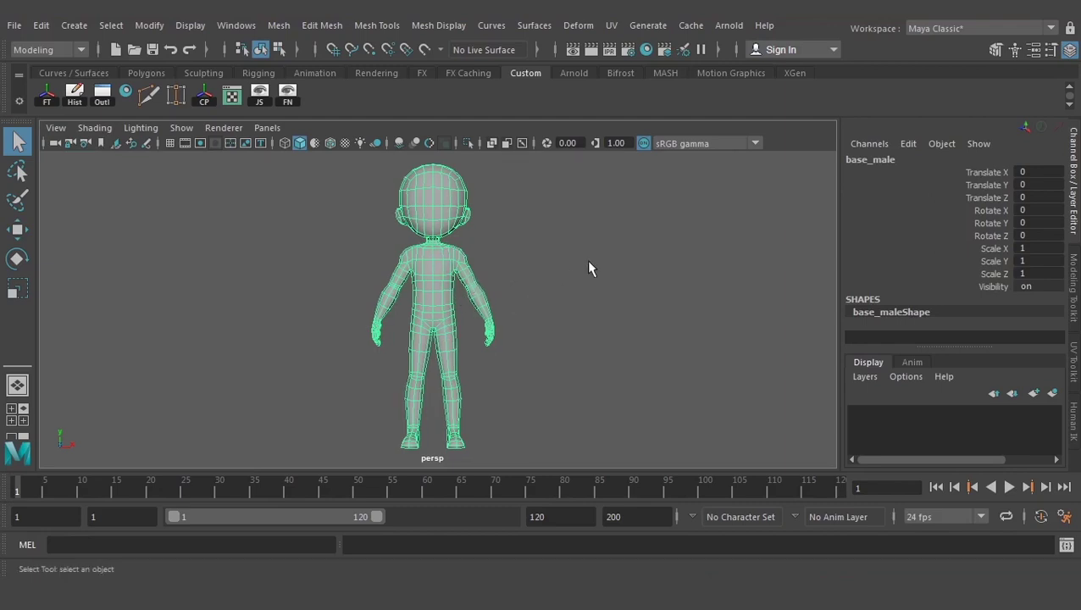
Switch to the Rigging menu set and launch Skeleton > Quick Rig
click(61, 49)
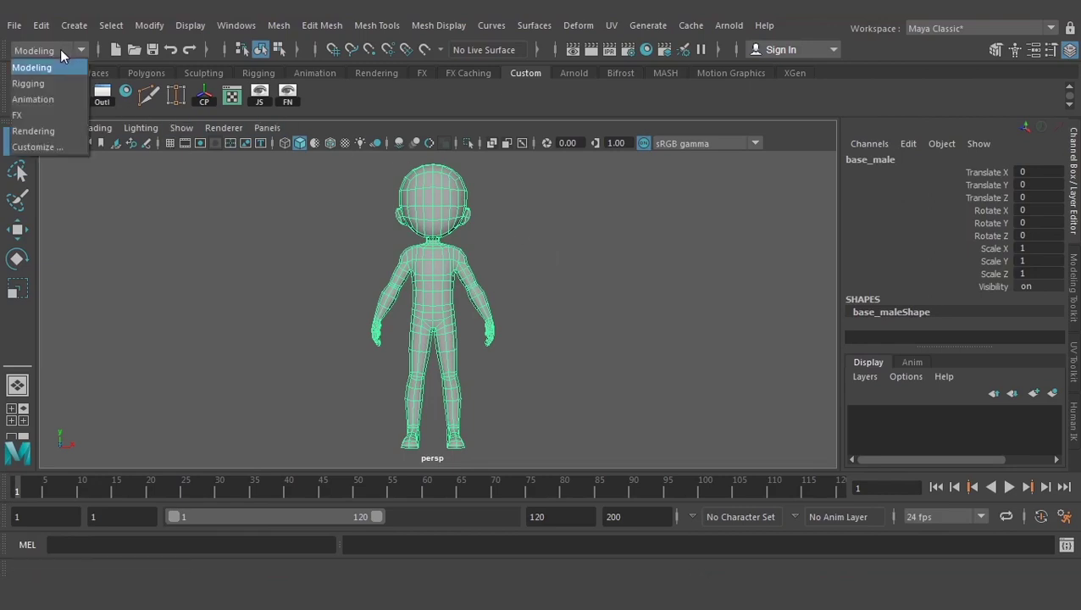
click(47, 83)
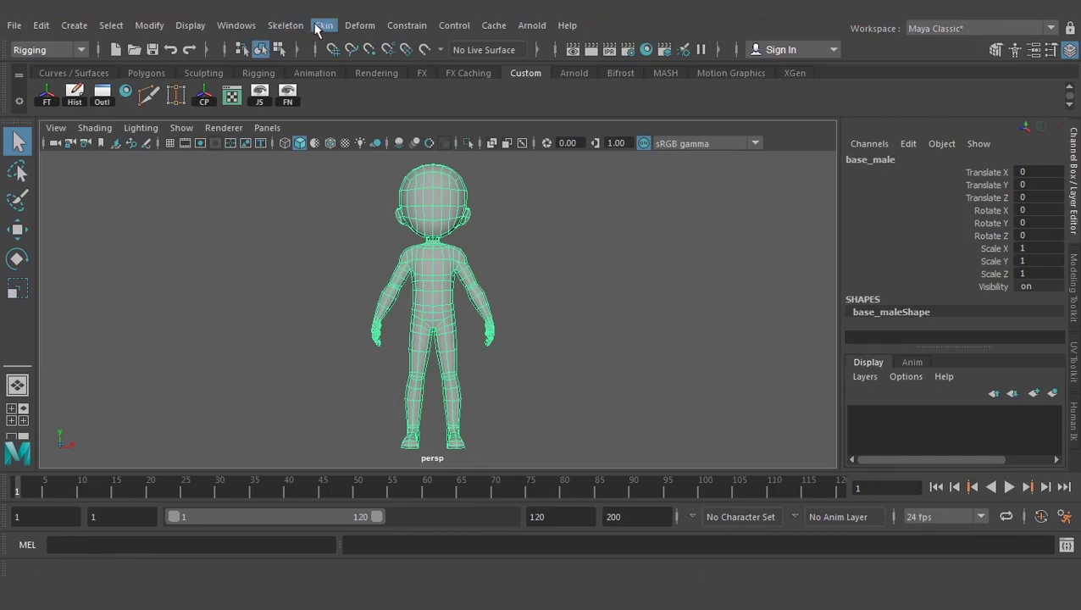
click(289, 27)
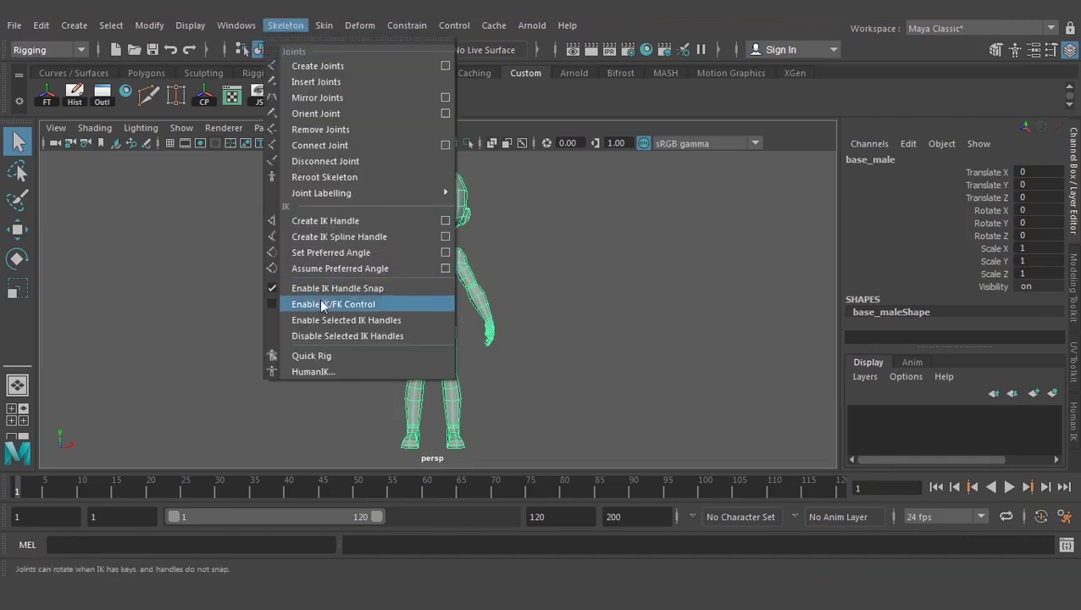
click(335, 361)
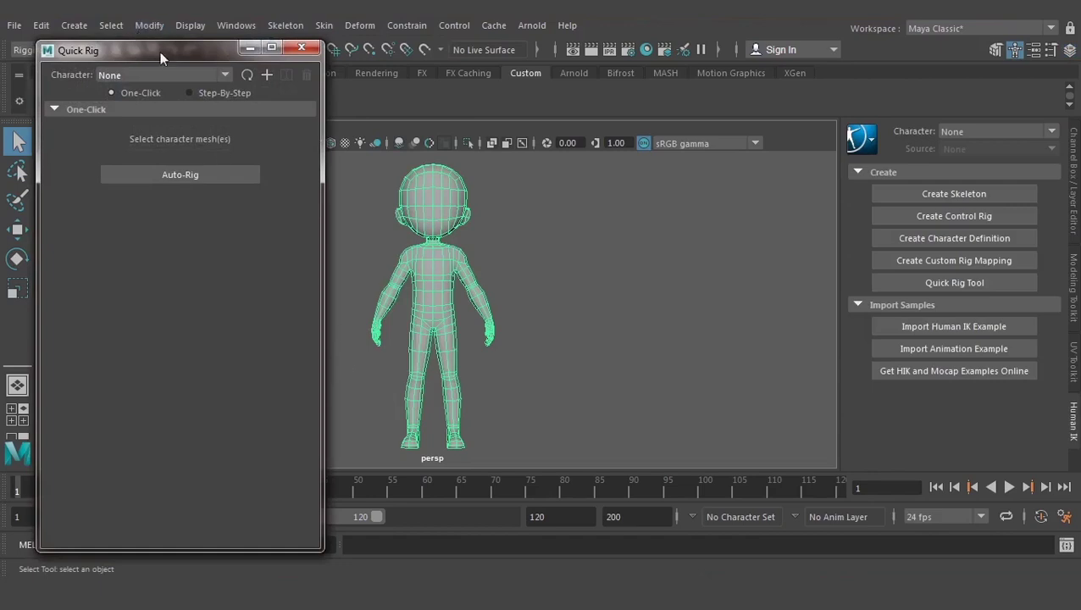
In Step-By-Step mode, create a new character named baseMale
click(203, 93)
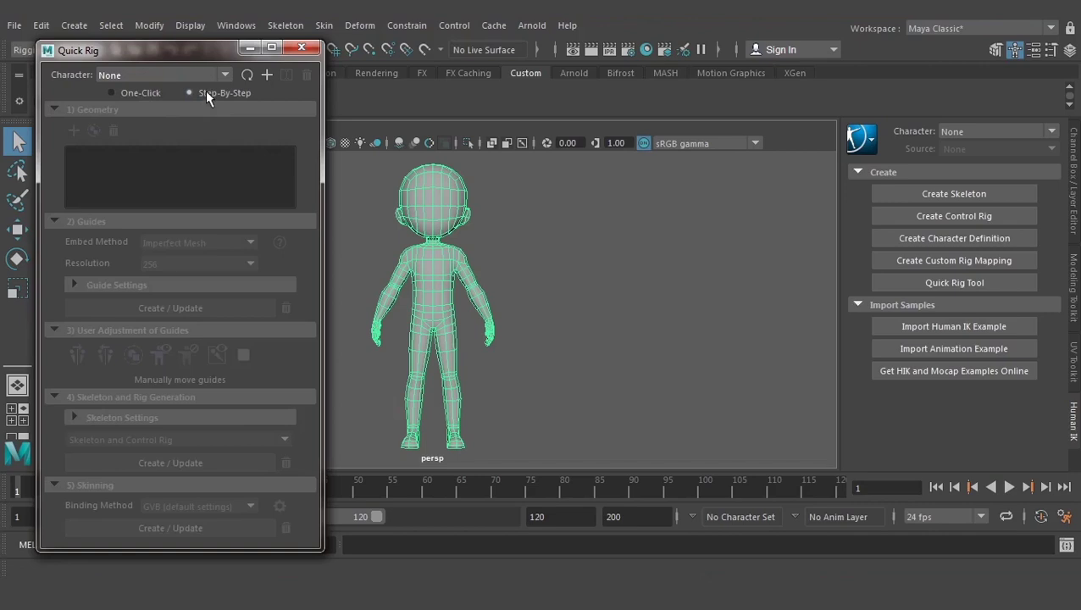
click(266, 74)
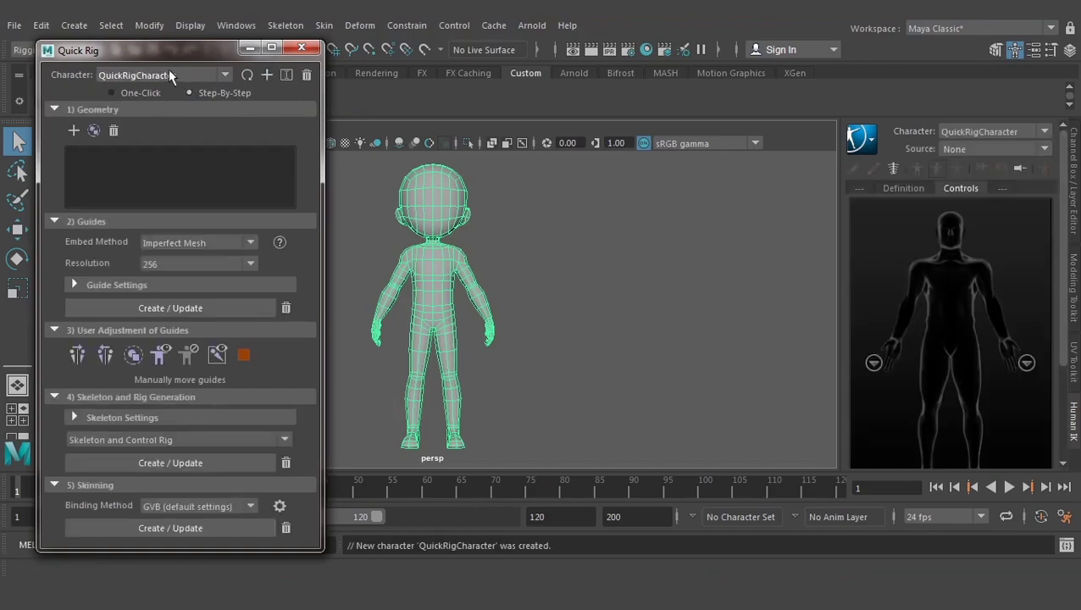
click(285, 75)
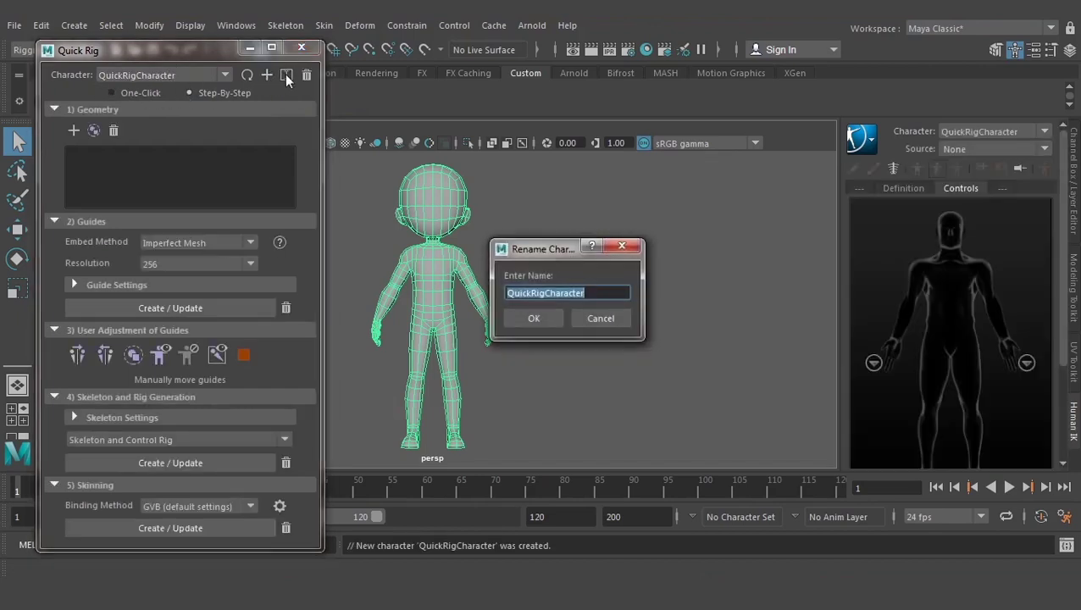
text(base)
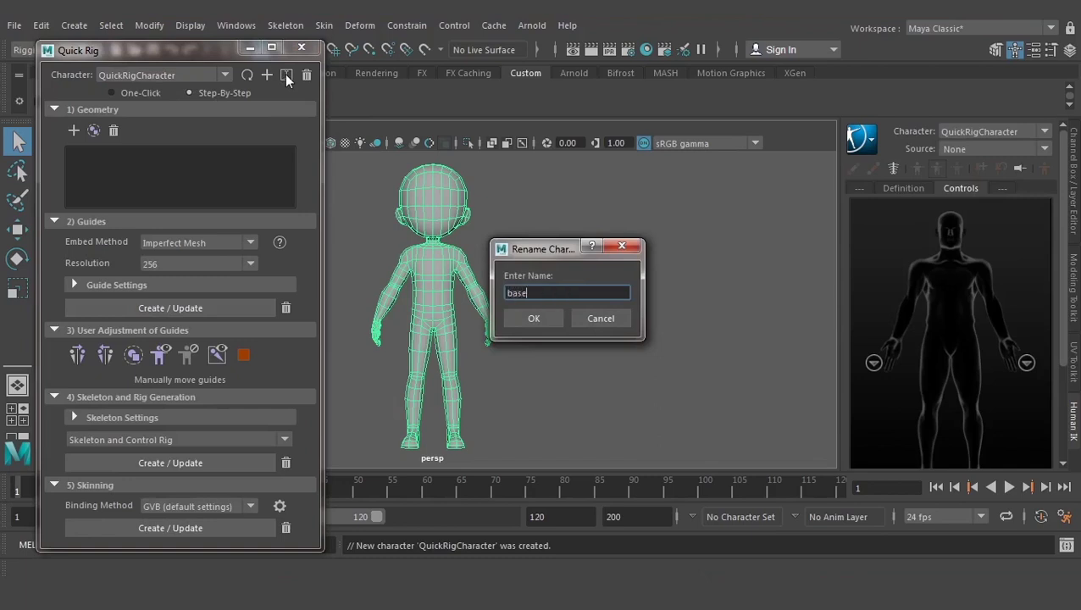
text(Male)
click(532, 319)
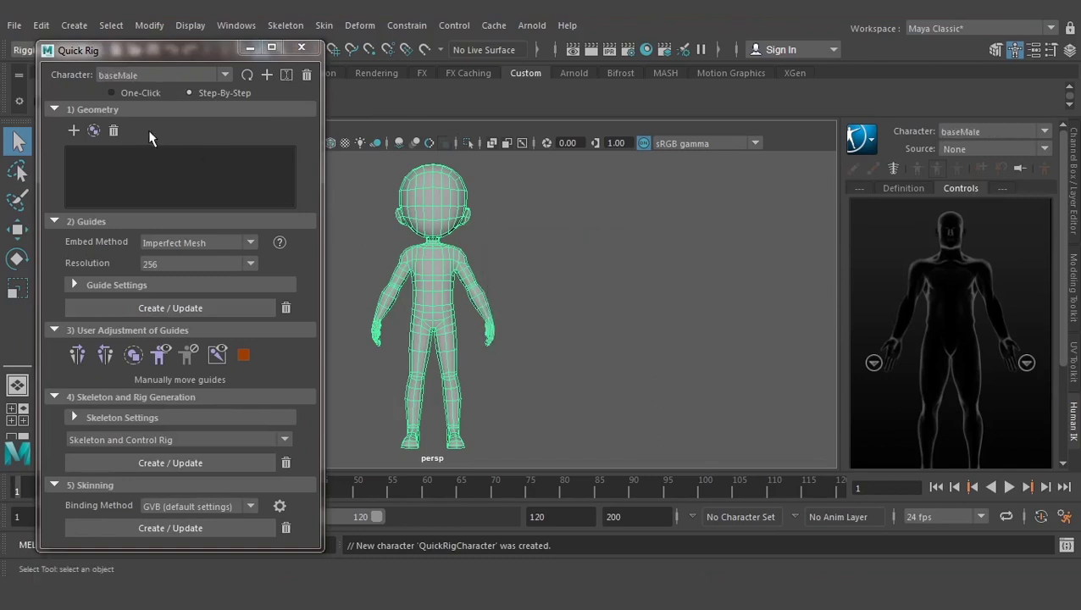
Add the selected mesh as base_maleShape to the Quick Rig geometry list
click(493, 246)
click(458, 258)
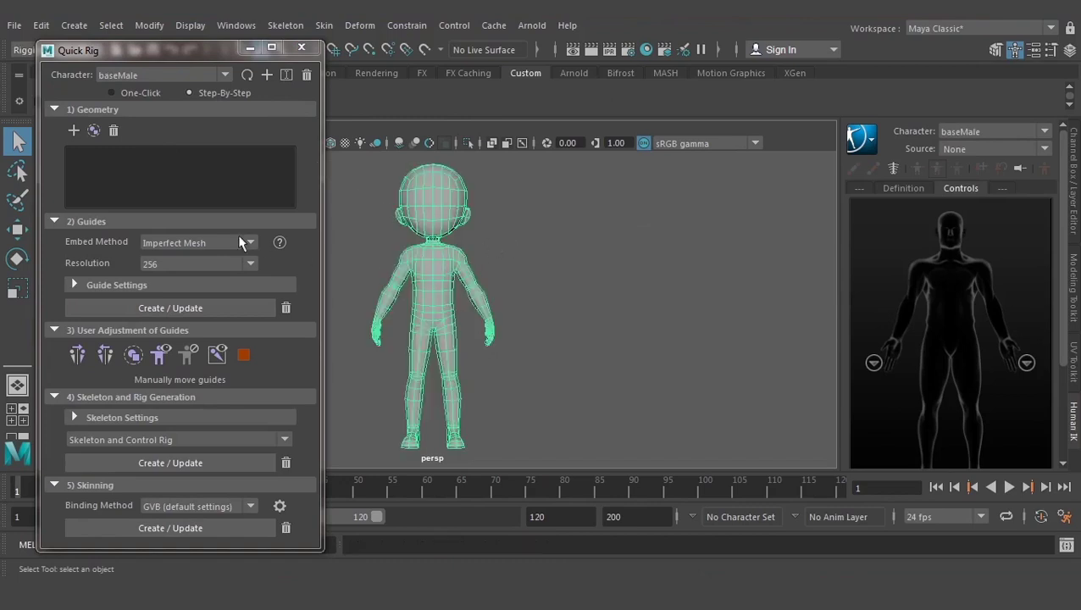
click(73, 130)
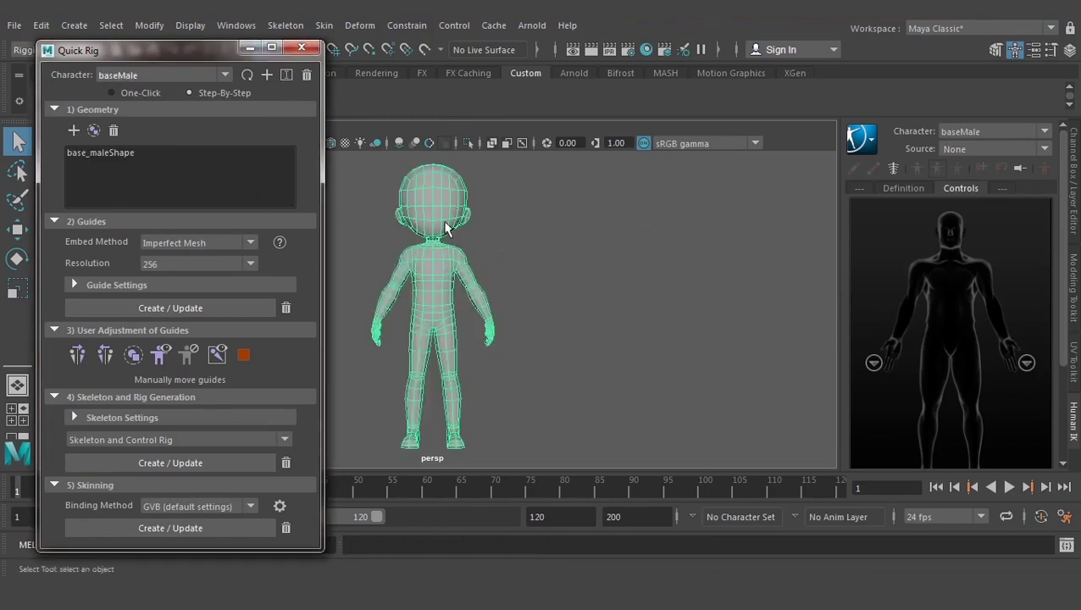
click(103, 154)
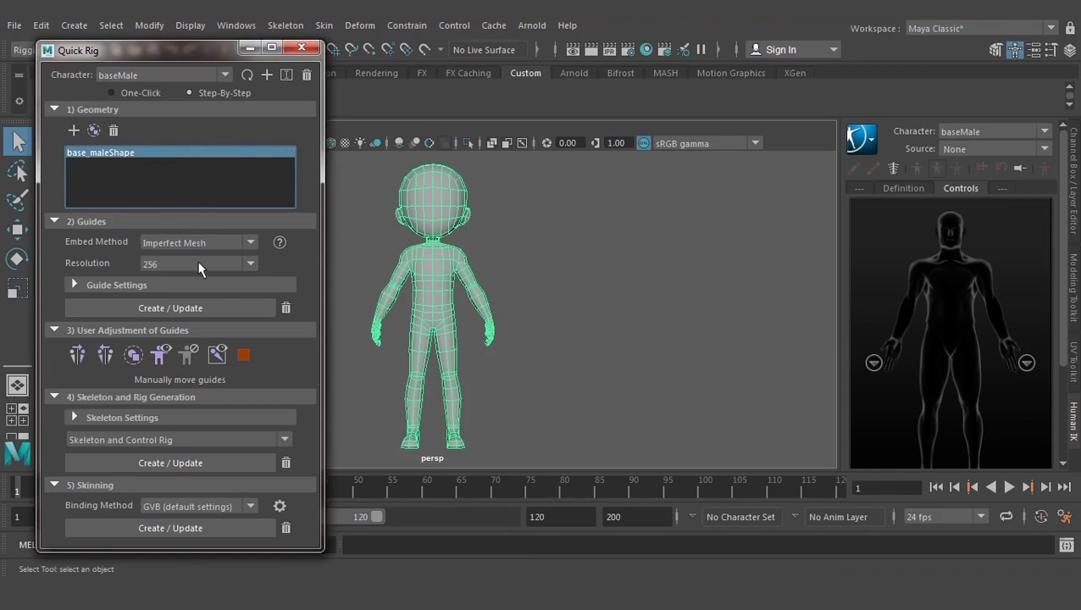
Check the guide settings and generate skeleton guides on the character
click(159, 283)
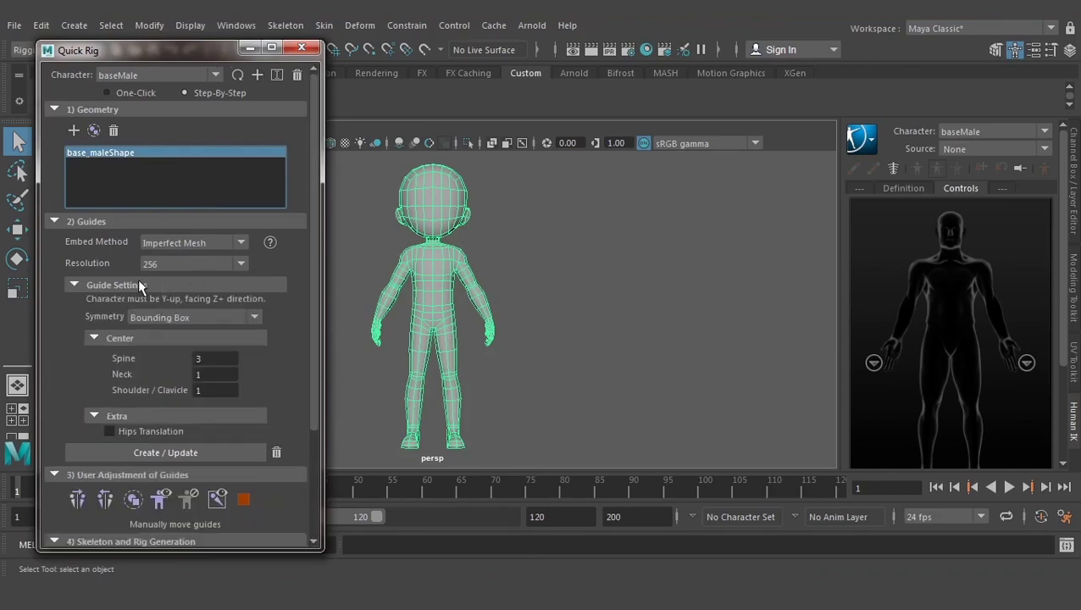
click(139, 283)
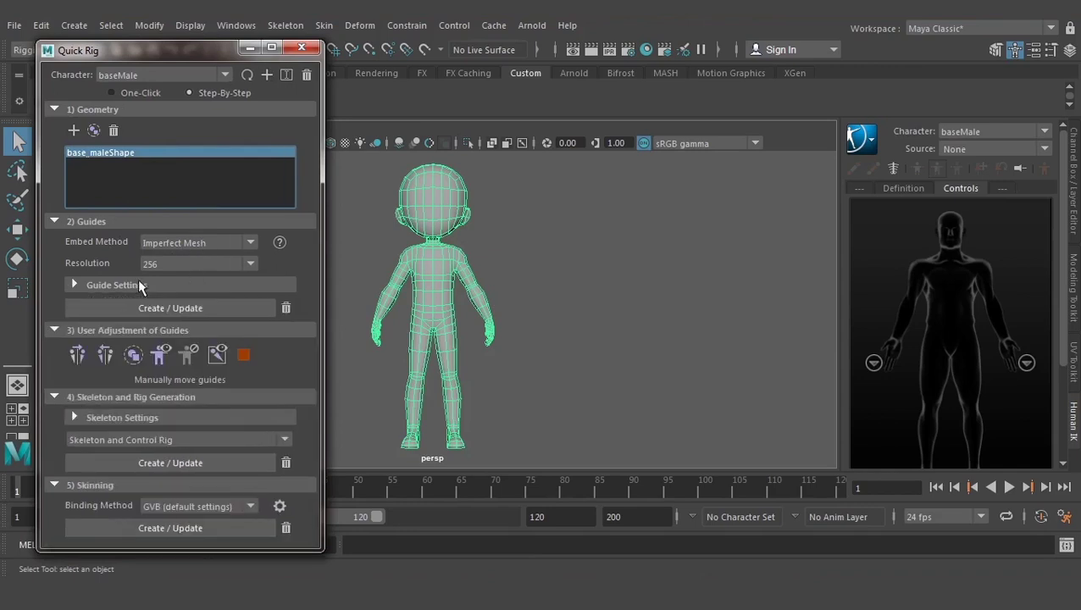
click(194, 310)
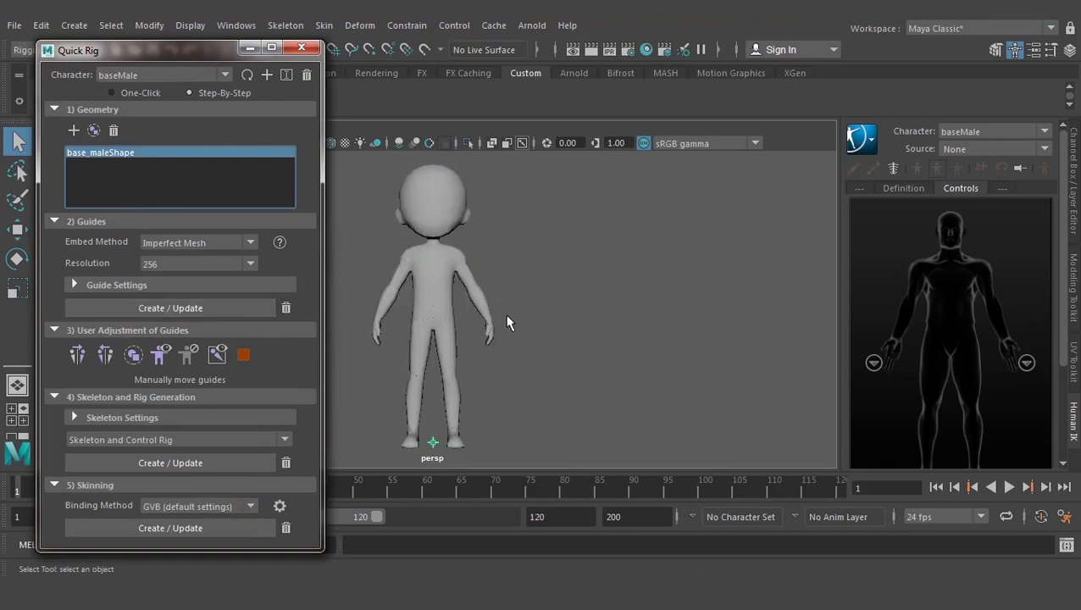
Orbit and zoom to frame the torso and hanging arm with their guides
scroll(478, 309, up, 5)
mouse_move(523, 290)
alt+mouse_down()
mouse_move(605, 345)
mouse_move(536, 342)
mouse_move(535, 332)
alt+mouse_up()
scroll(538, 330, up, 3)
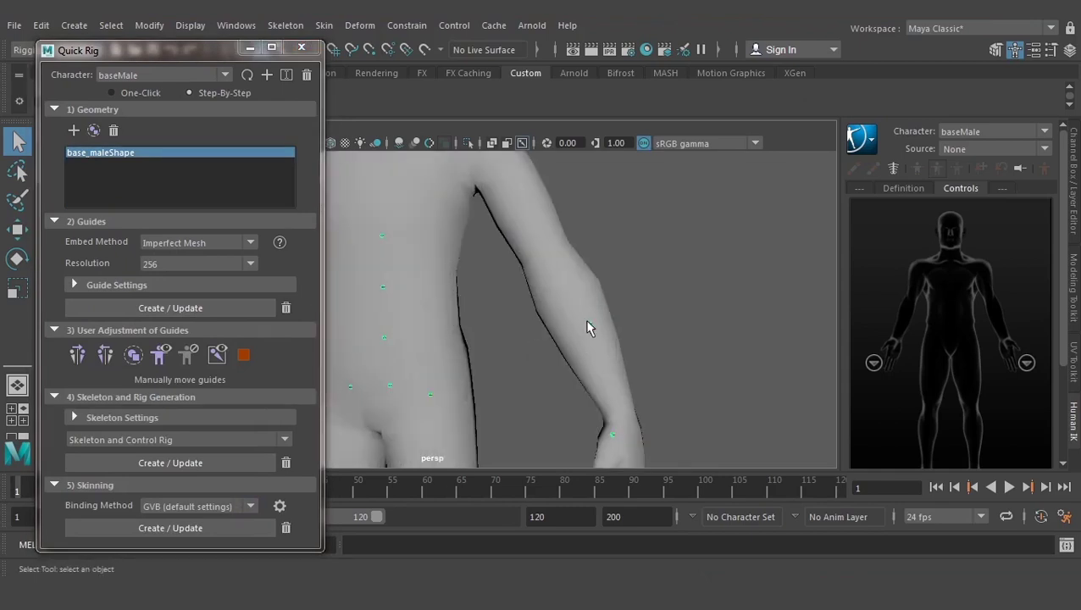
scroll(554, 339, down, 3)
mouse_move(478, 357)
alt+mouse_down()
mouse_move(531, 338)
mouse_move(519, 370)
alt+mouse_up()
scroll(531, 338, up, 2)
scroll(450, 255, up, 2)
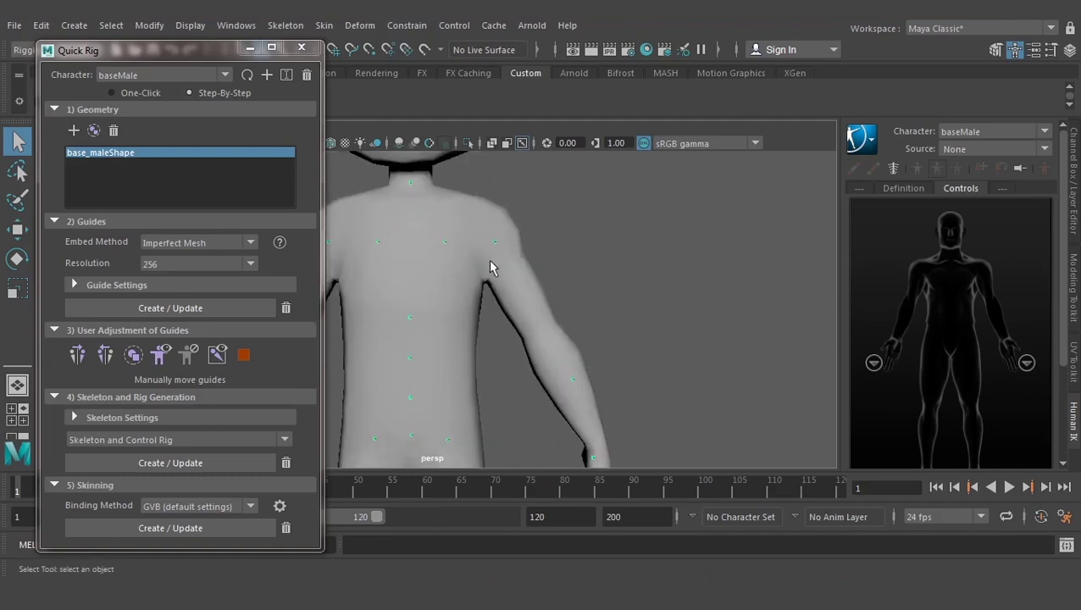
alt+middle_drag(495, 270, 487, 277)
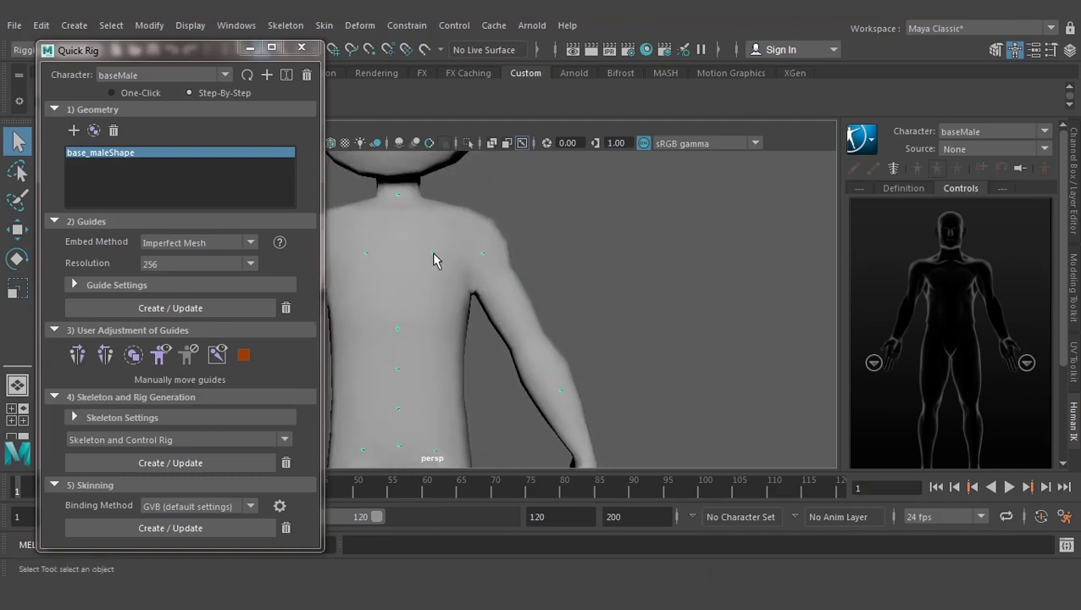
alt+middle_drag(565, 405, 507, 312)
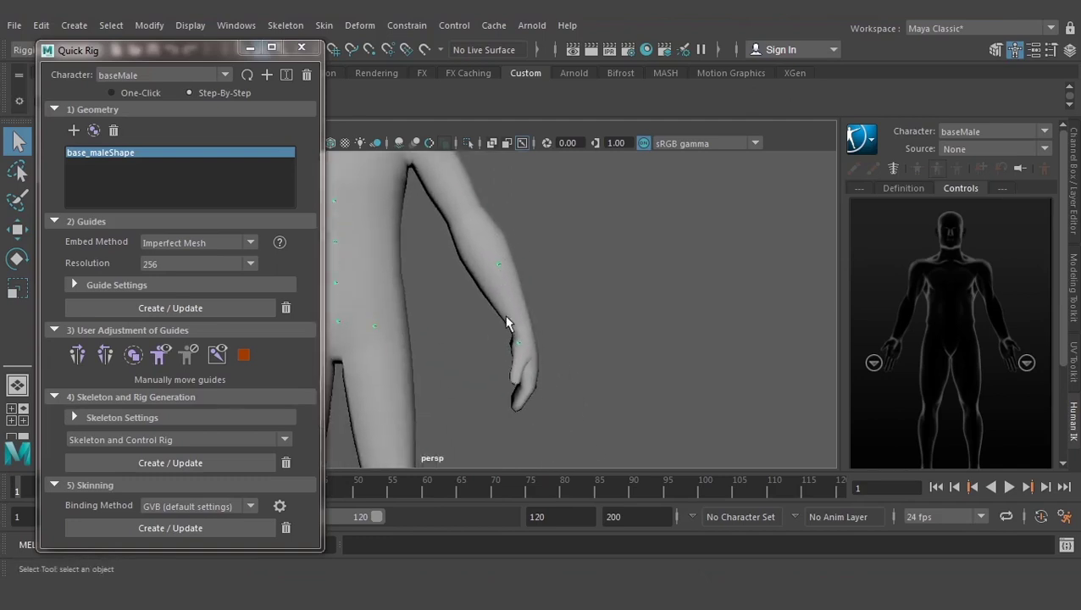
mouse_move(514, 349)
alt+mouse_down()
mouse_move(451, 289)
mouse_move(517, 343)
mouse_move(509, 349)
alt+mouse_up()
scroll(513, 326, up, 3)
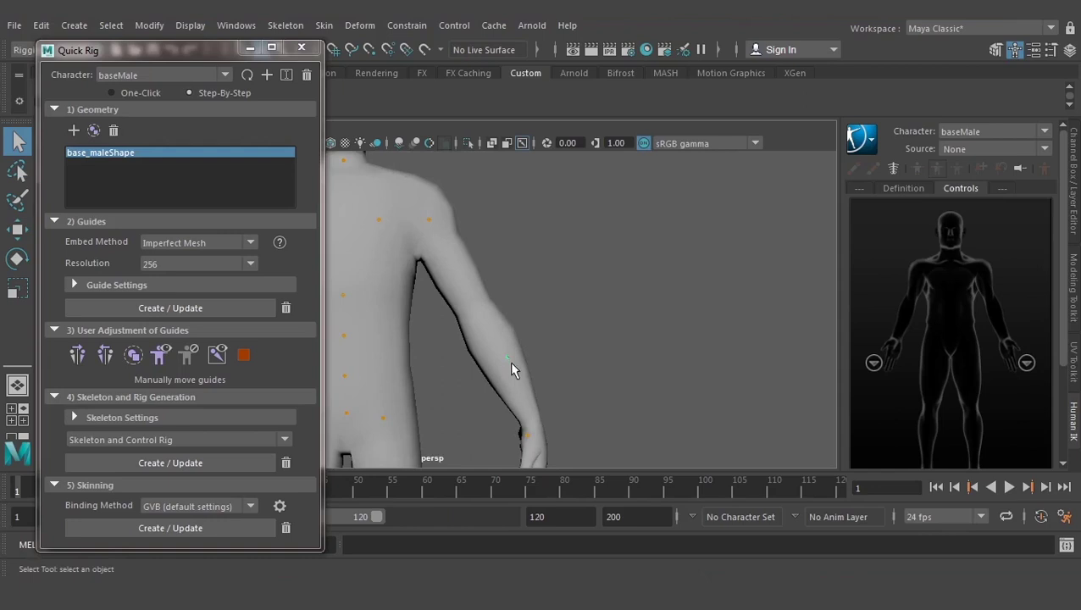
scroll(509, 361, up, 2)
Select the elbow guide and turn on Wireframe on Shaded
click(524, 367)
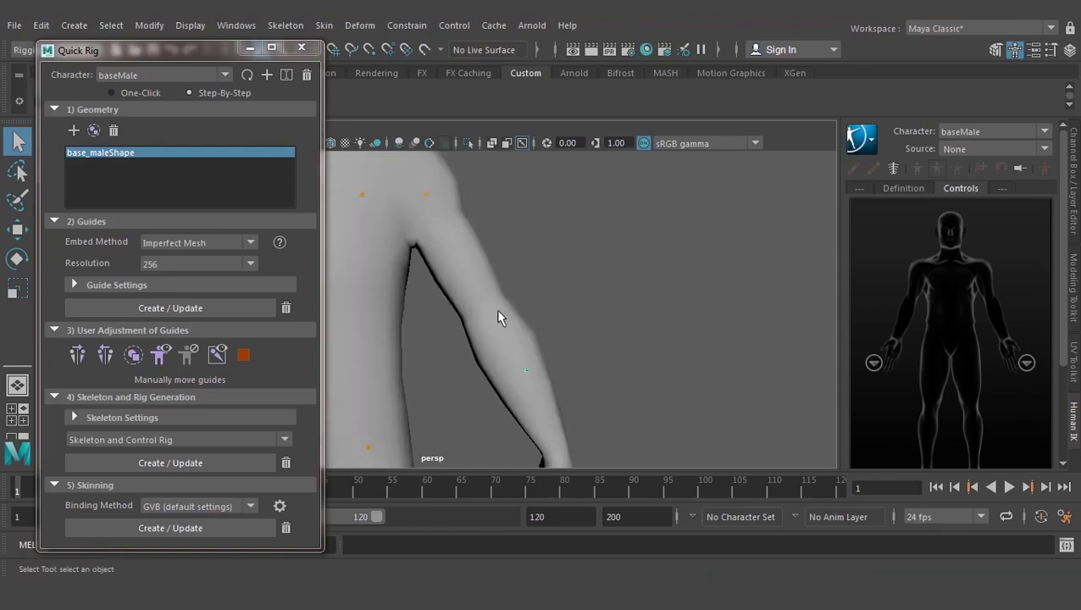
click(331, 143)
scroll(504, 355, up, 2)
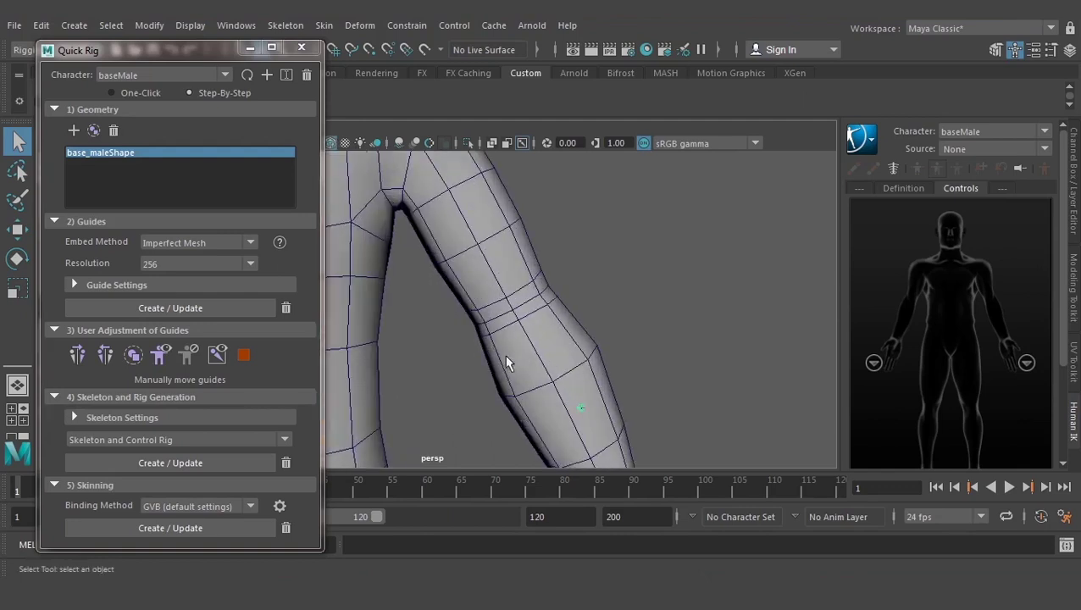
scroll(568, 403, up, 1)
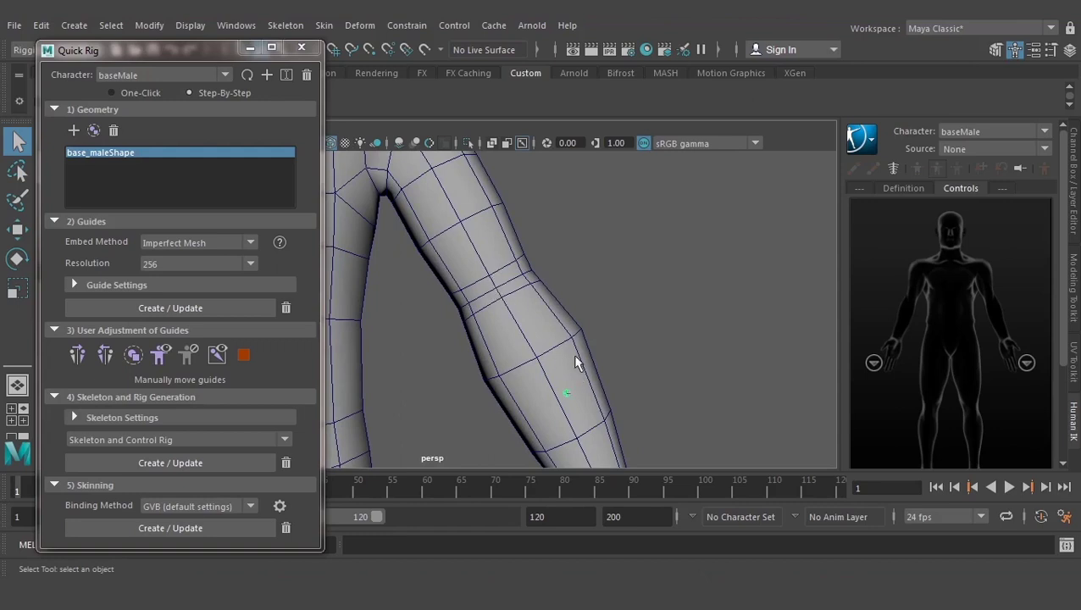
Move the elbow guide up into the bend and set Joint Display Scale to 1.00
key(w)
drag(621, 343, 549, 239)
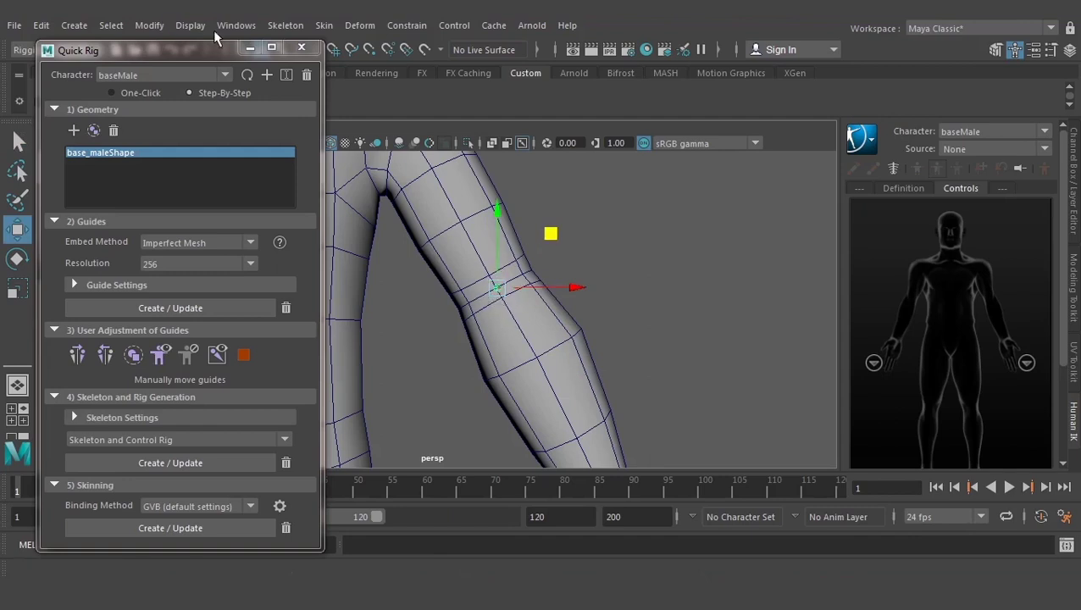
click(184, 27)
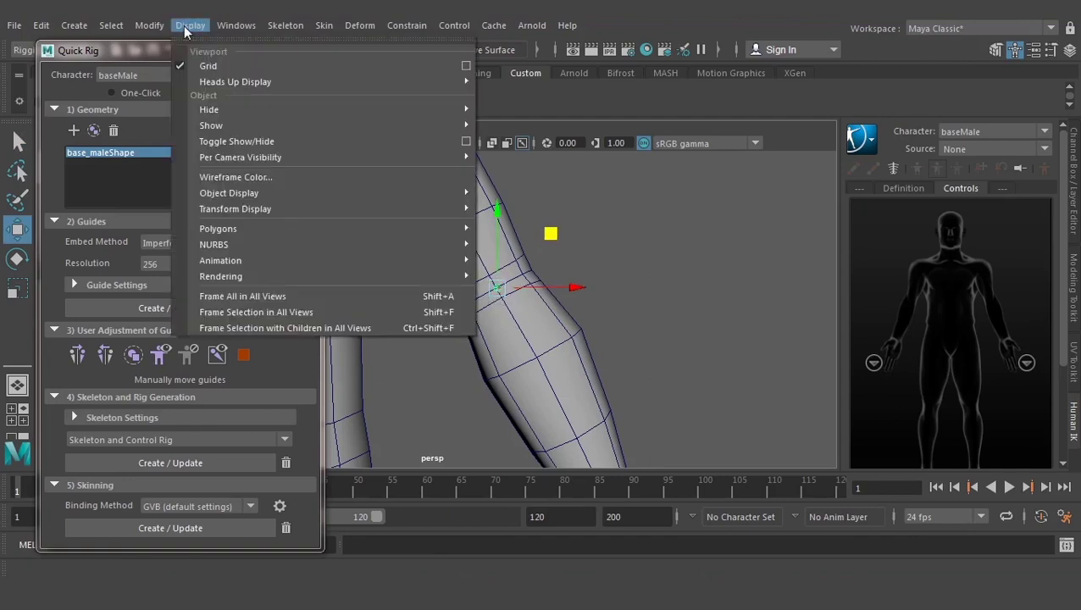
mouse_move(220, 260)
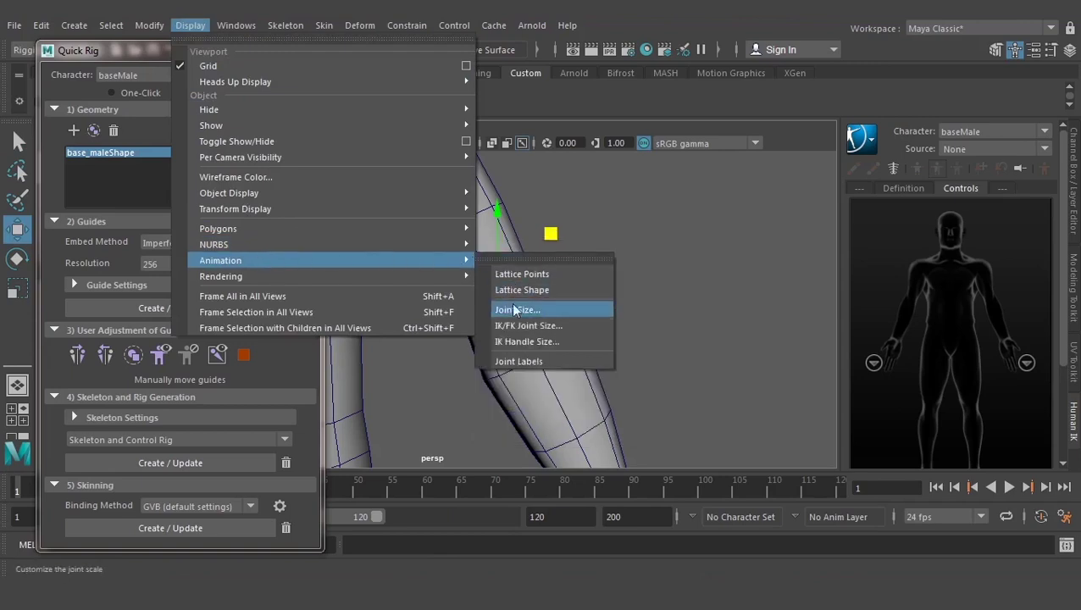
click(526, 310)
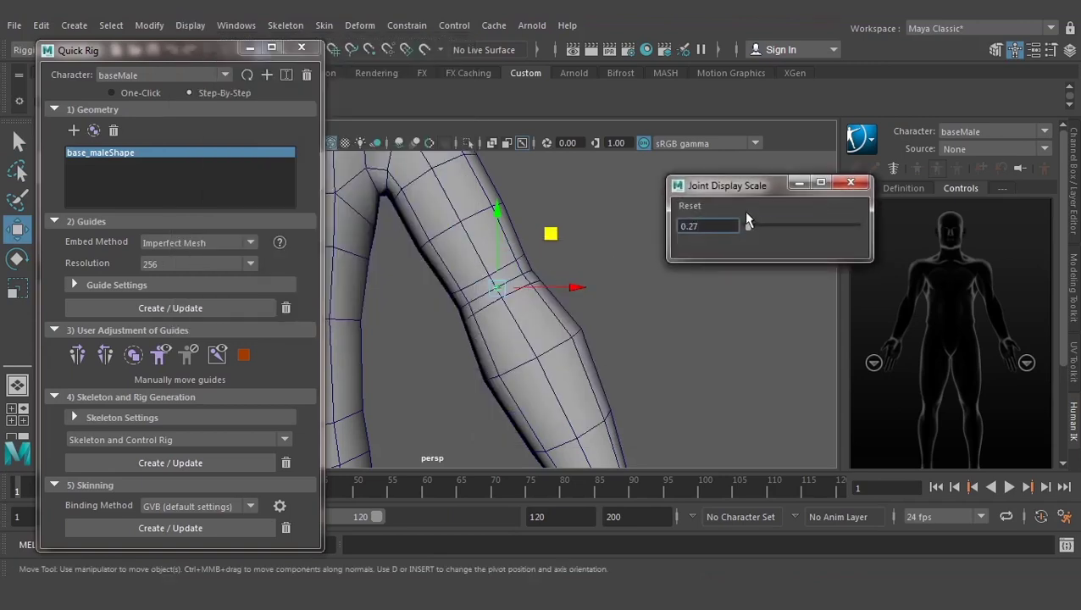
drag(708, 226, 673, 229)
text(1)
key(Return)
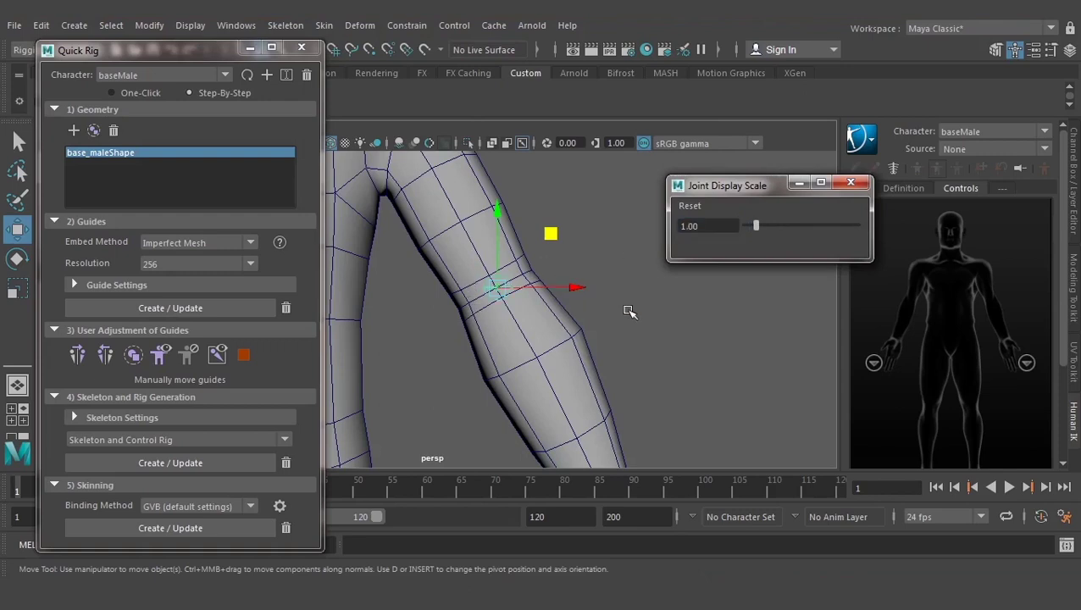
In the front view, fine-tune the elbow guide's position
middle_click(609, 322)
scroll(559, 305, up, 1)
scroll(517, 279, up, 1)
scroll(500, 296, up, 2)
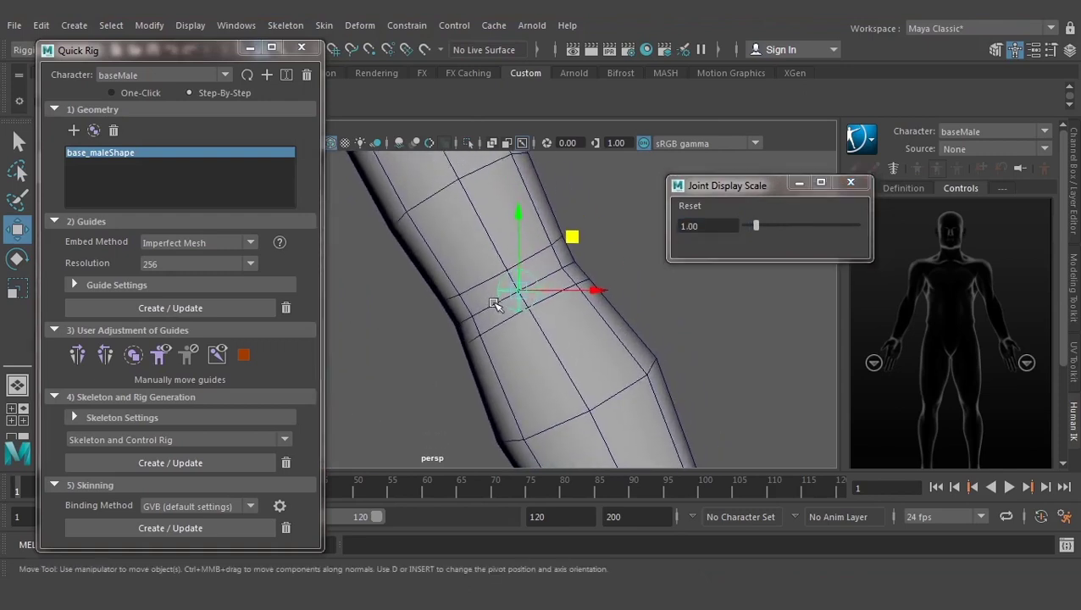
mouse_move(498, 354)
alt+mouse_down()
mouse_move(480, 362)
mouse_move(646, 296)
alt+mouse_up()
key(space)
scroll(717, 313, up, 1)
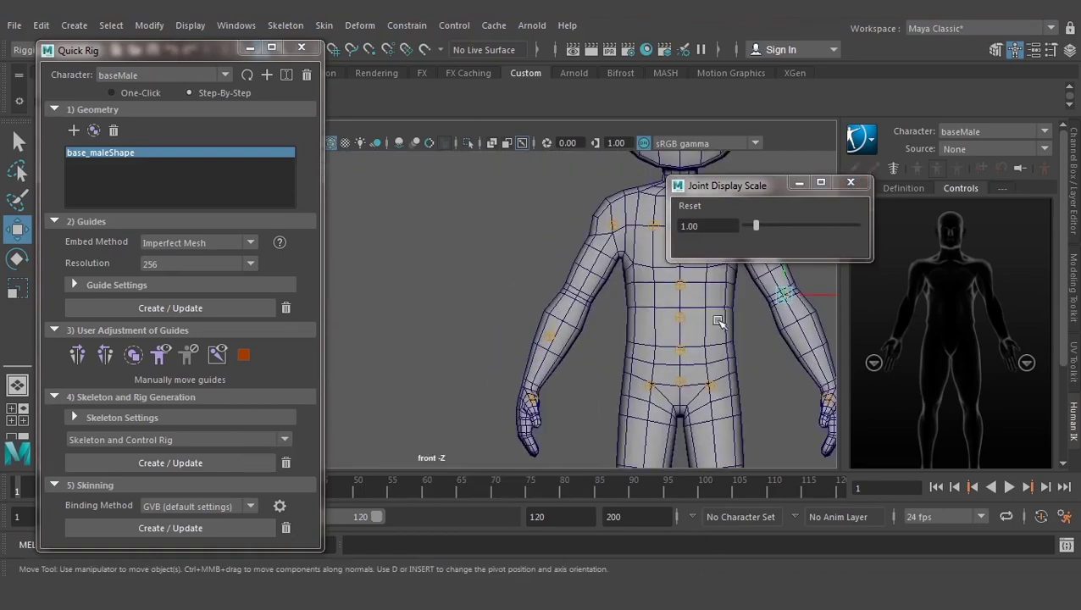
scroll(593, 321, up, 2)
scroll(542, 356, up, 2)
scroll(439, 273, up, 1)
scroll(438, 273, up, 2)
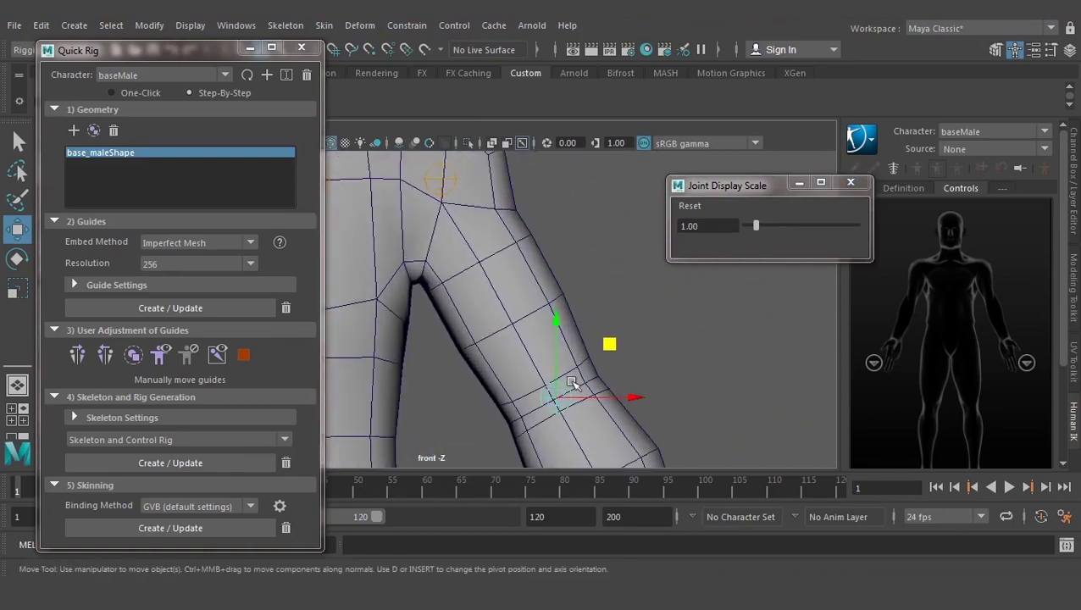
scroll(508, 195, up, 2)
alt+middle_drag(512, 183, 520, 216)
drag(520, 216, 514, 219)
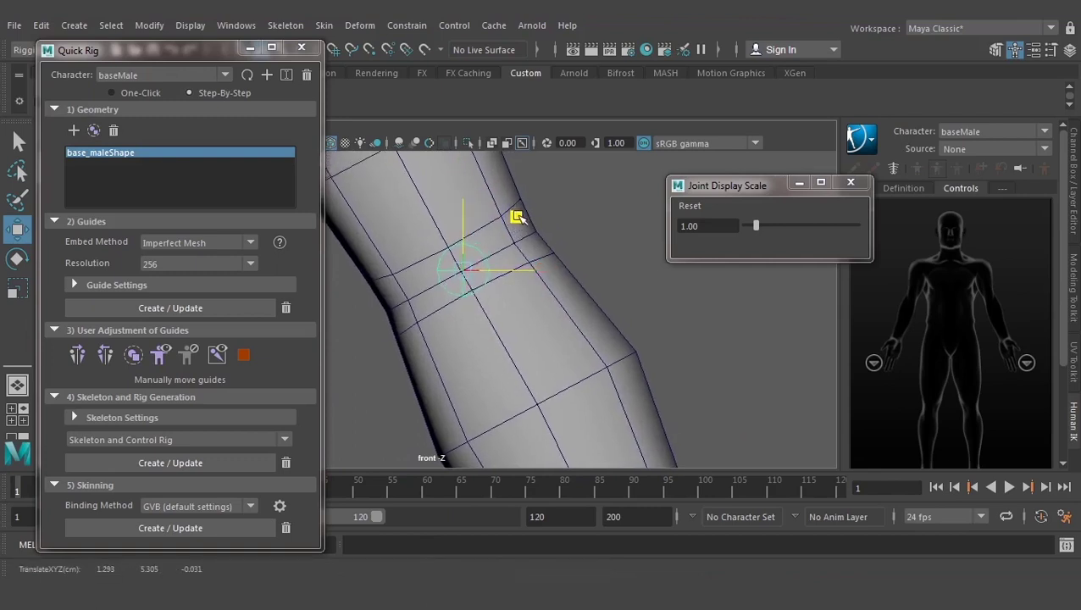
drag(516, 218, 515, 218)
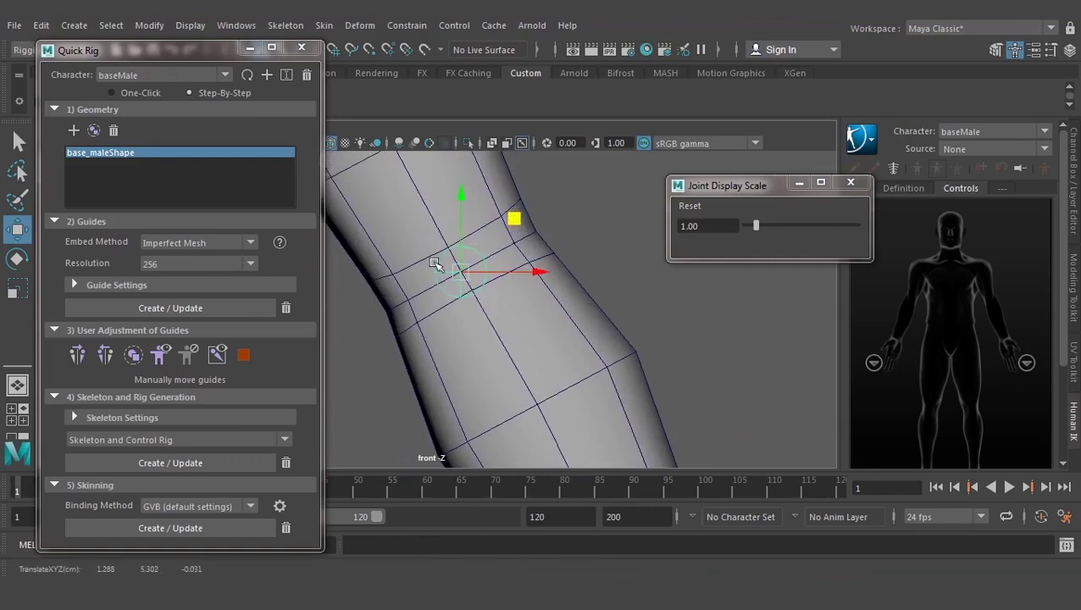
Nudge the shoulder guide left and slightly upward
scroll(434, 262, down, 5)
scroll(435, 263, up, 3)
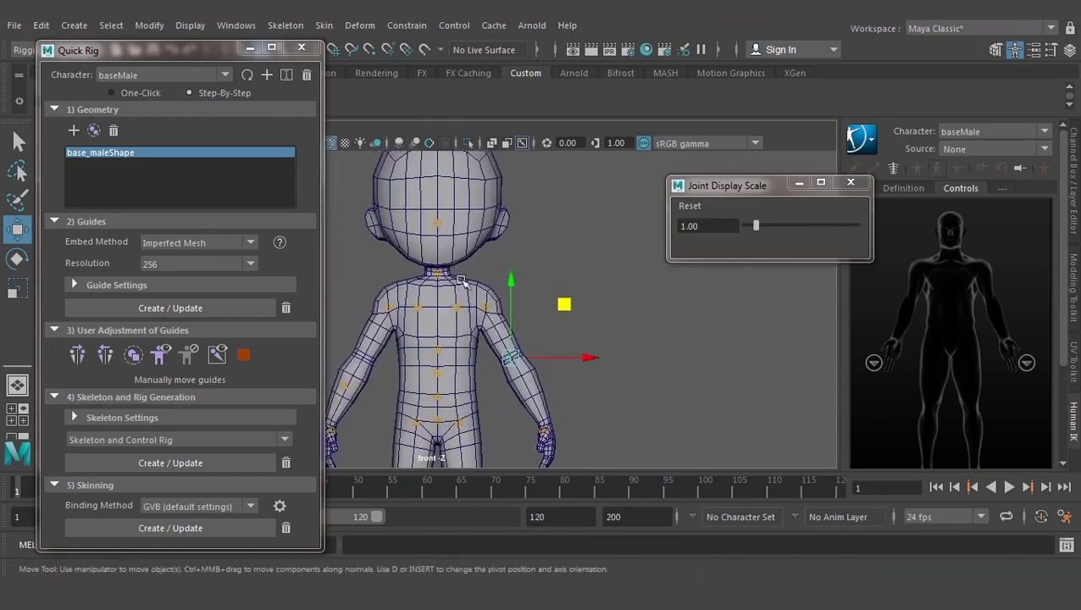
scroll(563, 343, up, 3)
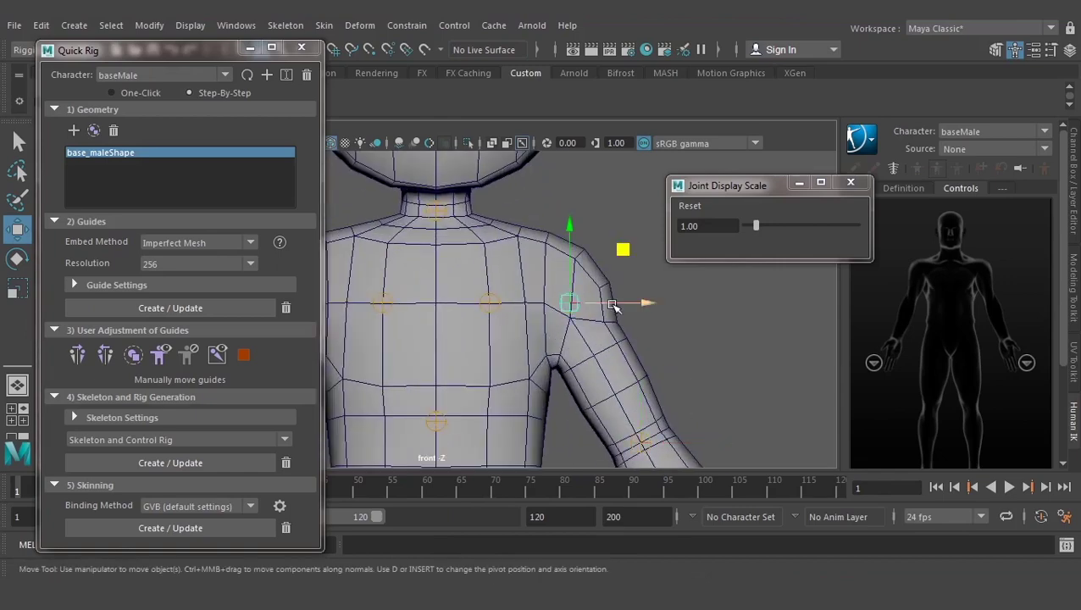
drag(613, 303, 593, 296)
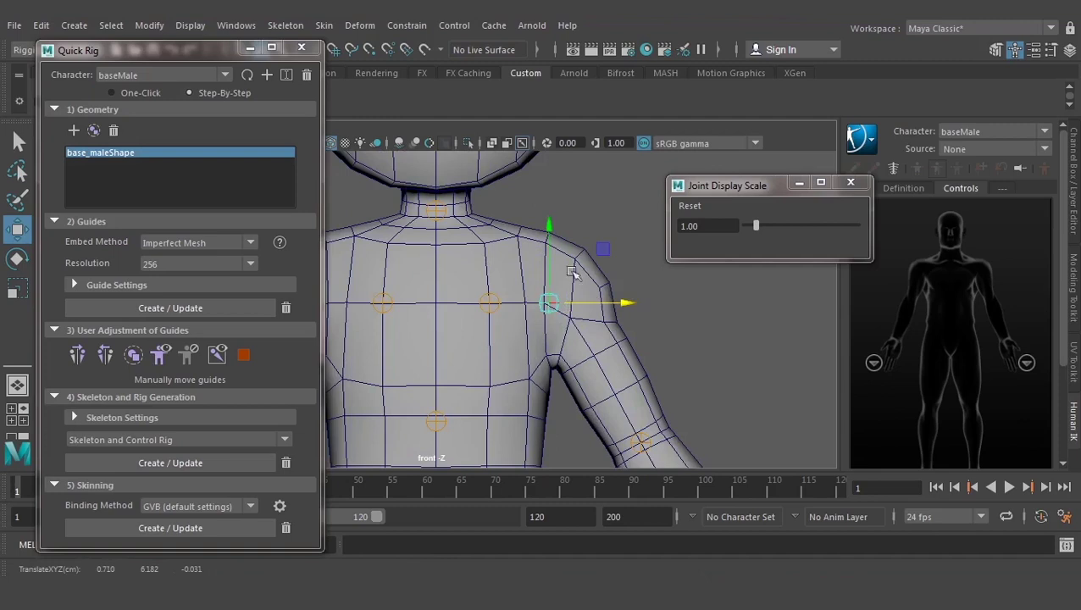
drag(550, 249, 551, 246)
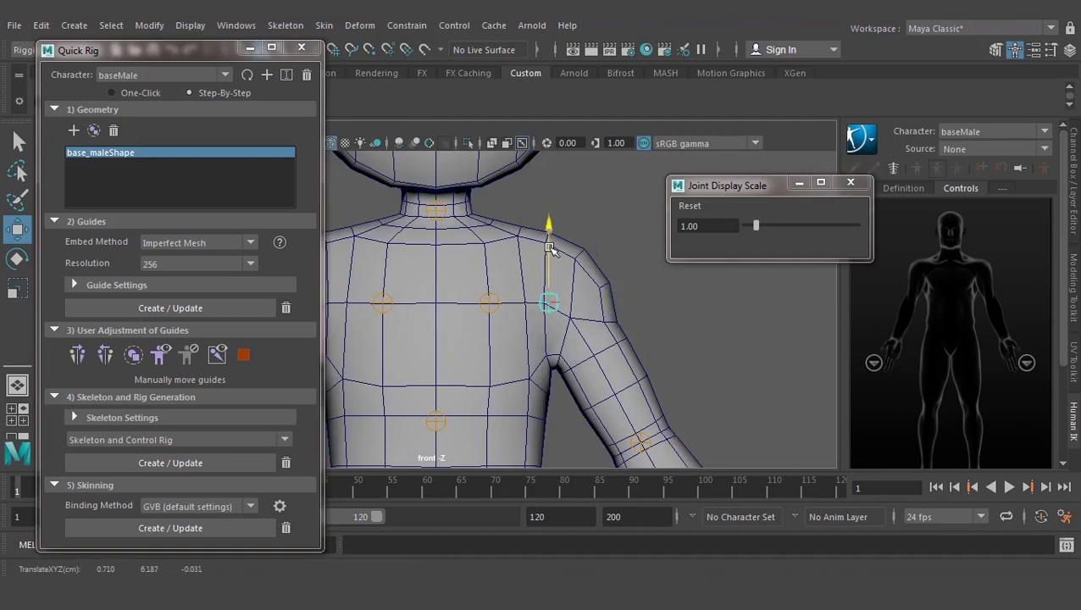
click(489, 302)
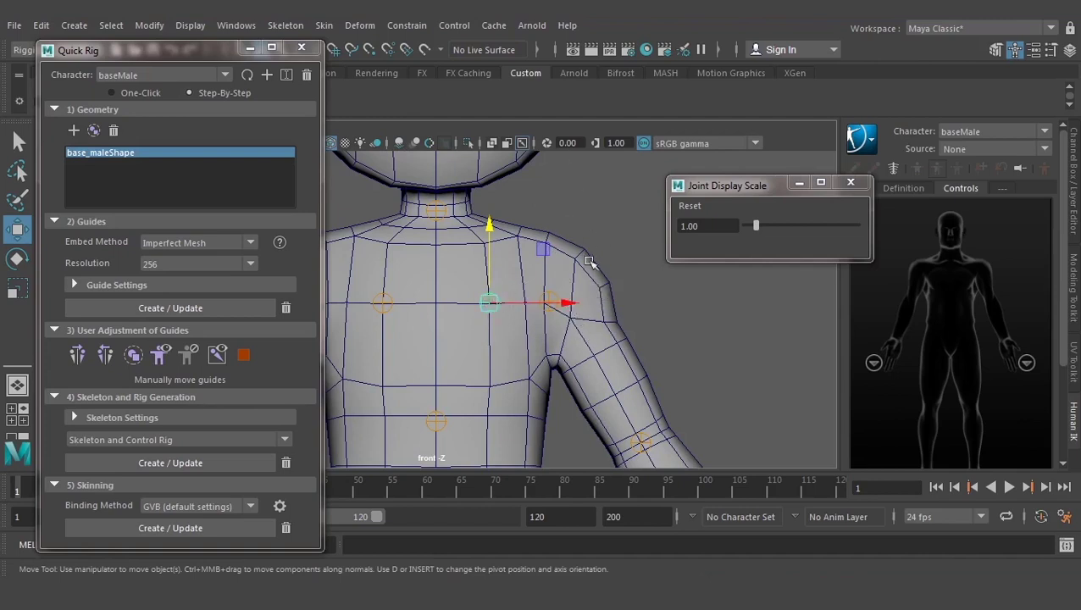
drag(542, 251, 539, 254)
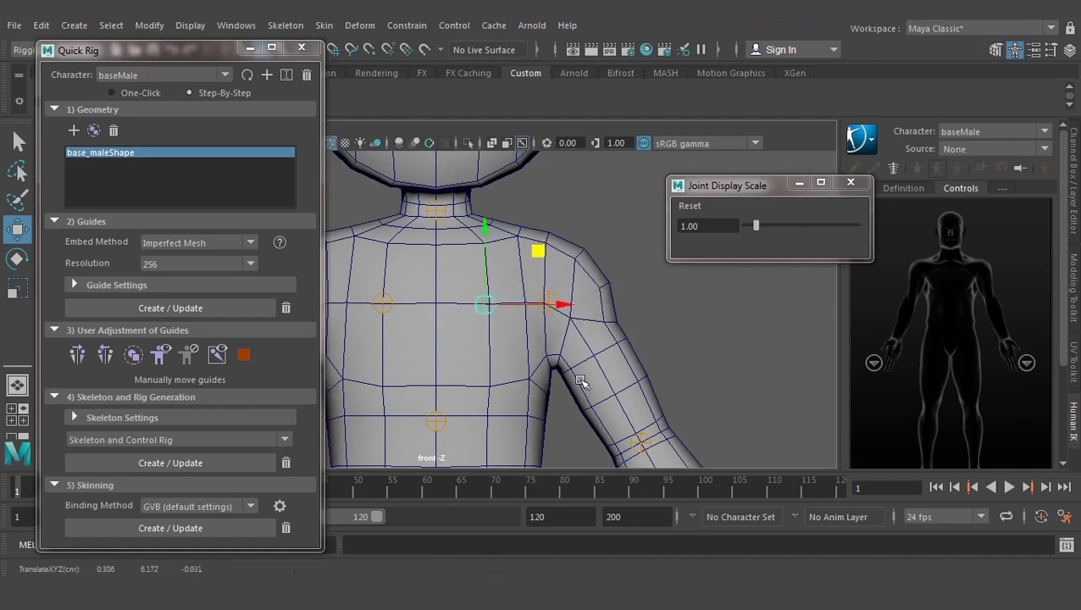
Select the wrist guide and adjust it in close view
mouse_move(582, 383)
alt+middle_down()
mouse_move(569, 324)
mouse_move(531, 297)
mouse_move(595, 344)
alt+middle_up()
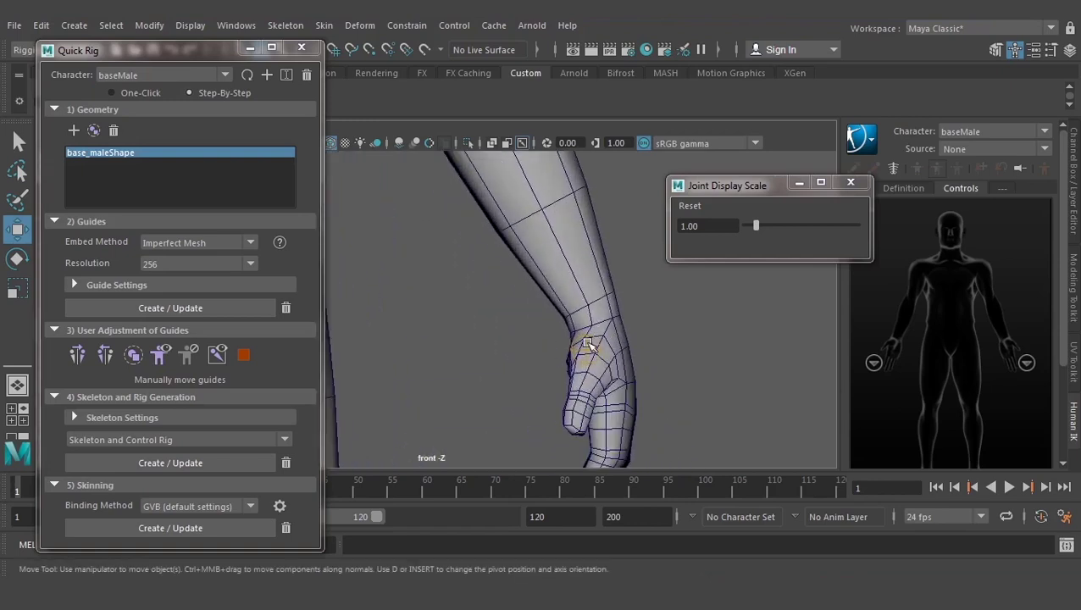
click(587, 344)
mouse_move(680, 350)
alt+middle_down()
mouse_move(547, 376)
mouse_move(558, 294)
alt+middle_up()
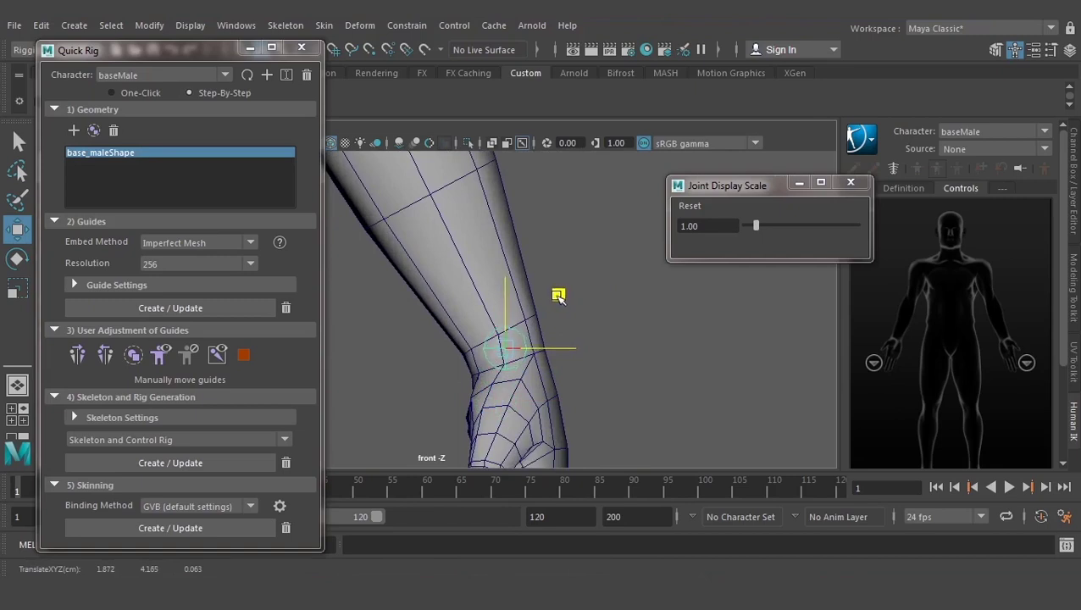
scroll(558, 295, down, 5)
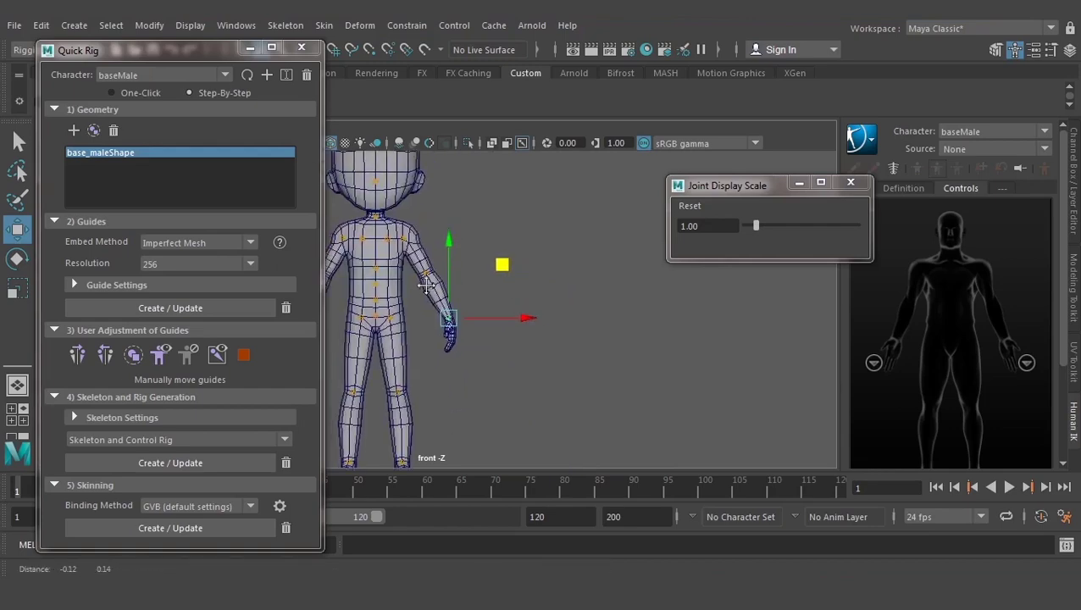
scroll(472, 266, up, 1)
scroll(385, 325, up, 1)
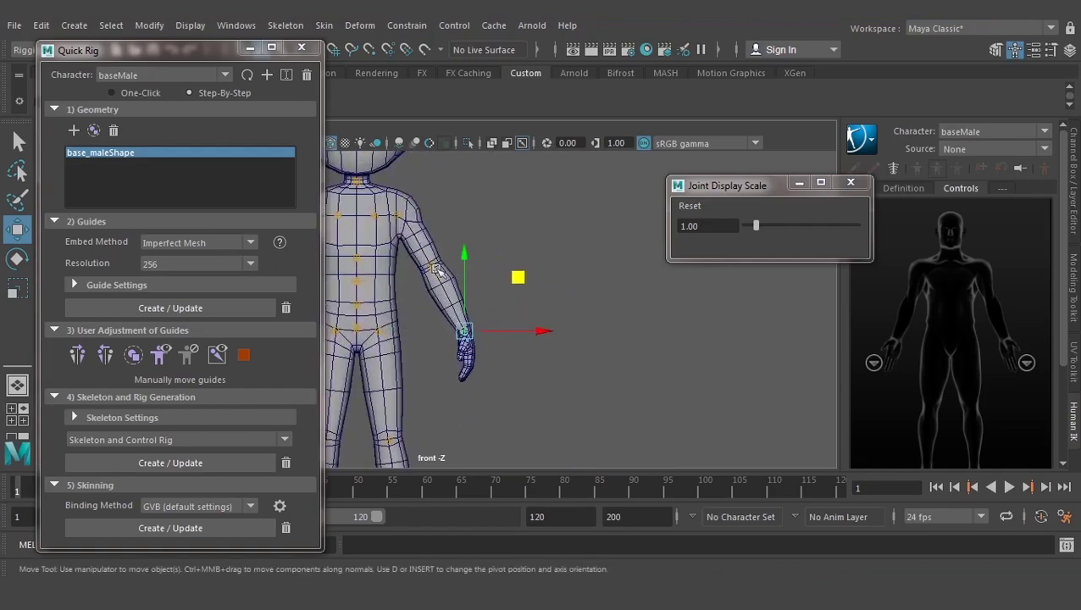
scroll(389, 330, up, 1)
scroll(405, 381, up, 1)
scroll(436, 360, up, 1)
scroll(437, 360, up, 1)
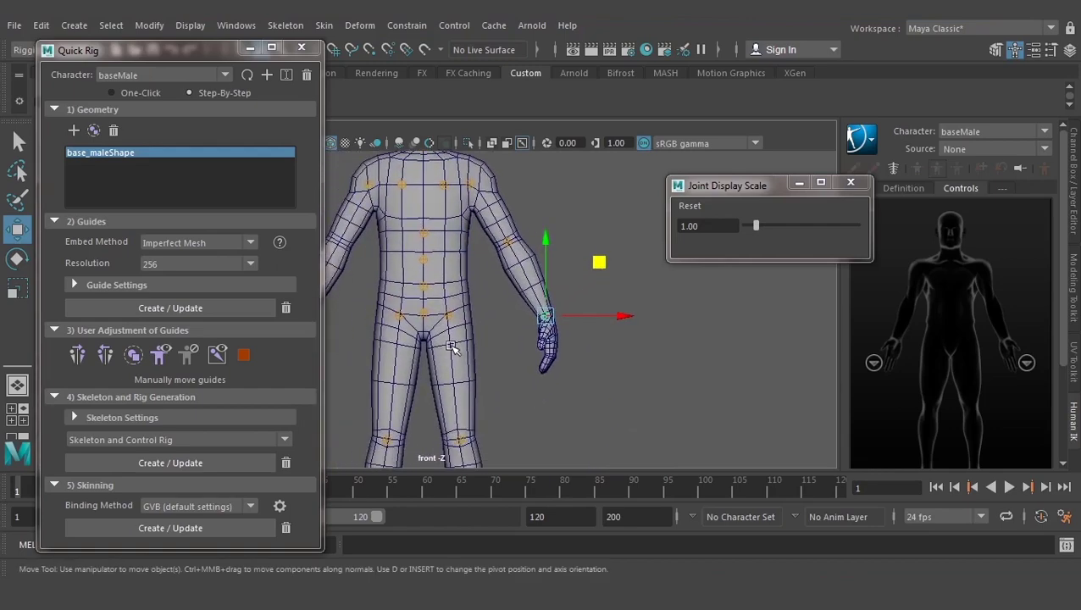
scroll(460, 330, up, 1)
scroll(460, 331, up, 1)
Move the hip guide up and to the left
click(478, 333)
scroll(490, 364, up, 2)
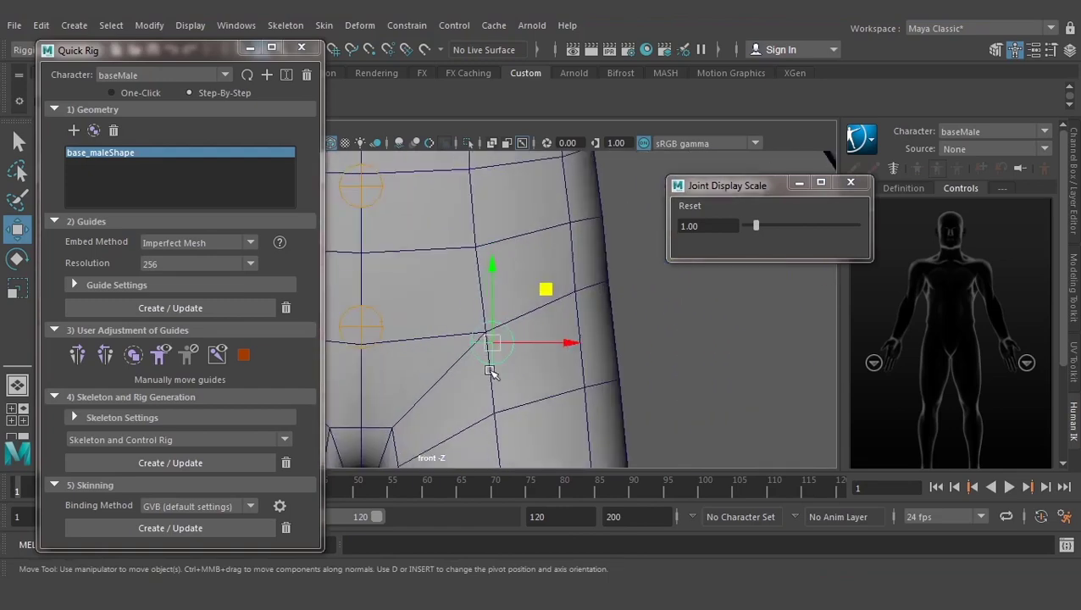
scroll(490, 322, down, 3)
scroll(476, 312, up, 2)
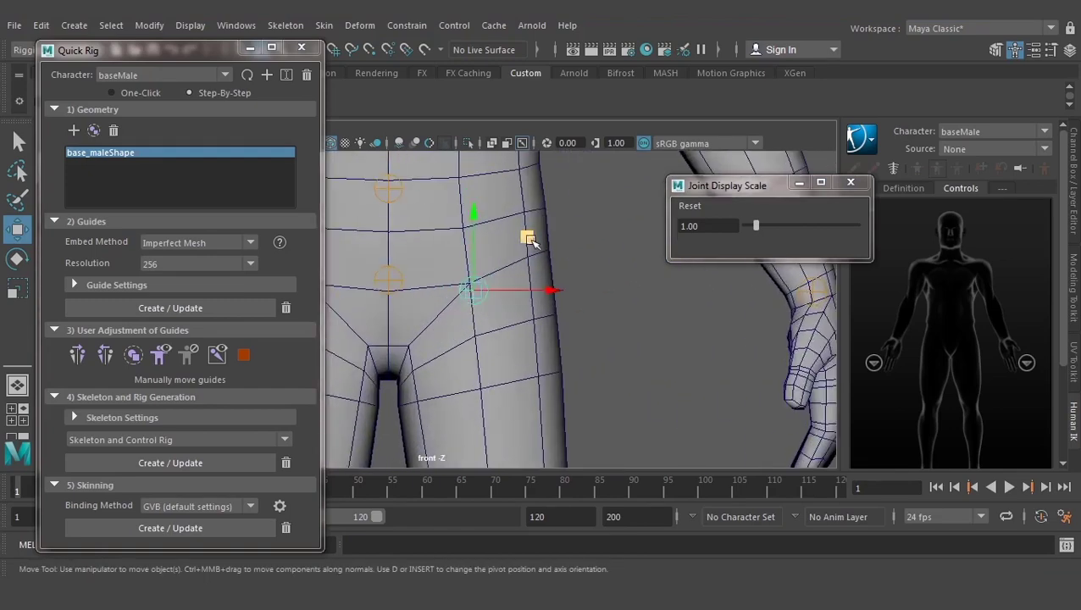
drag(529, 239, 523, 231)
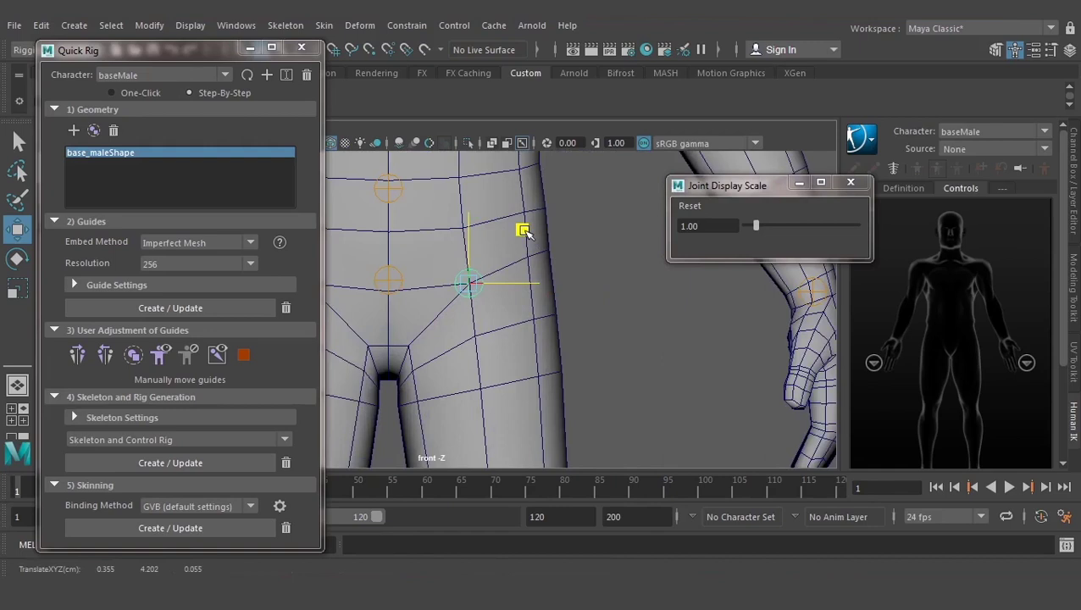
scroll(523, 231, down, 3)
scroll(477, 270, up, 2)
scroll(435, 270, up, 2)
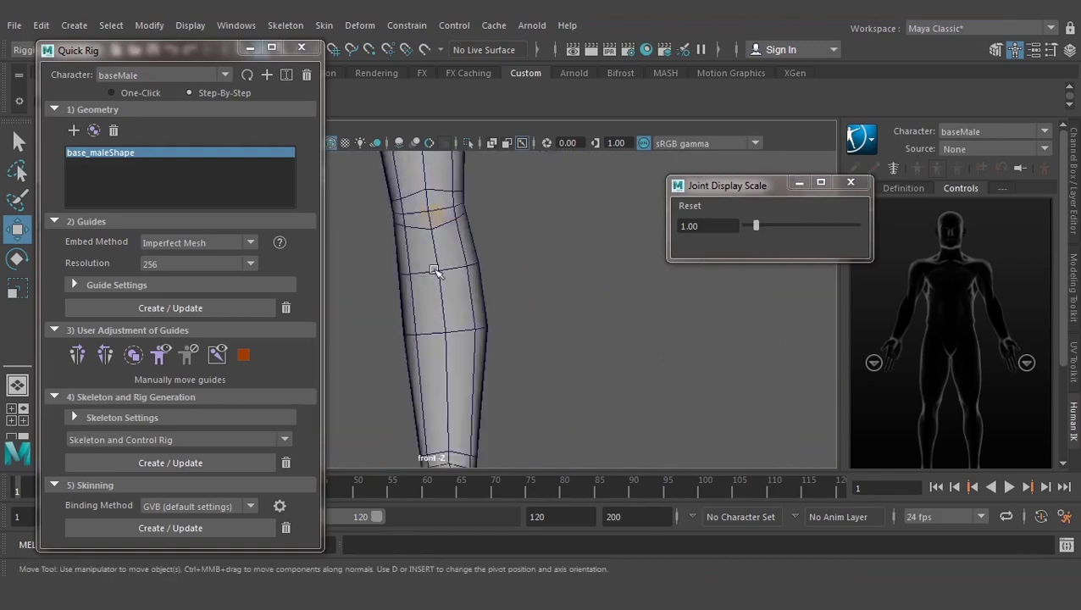
scroll(456, 241, up, 1)
scroll(498, 316, up, 2)
Move the knee guide up and left, and raise the ankle guide slightly
click(513, 274)
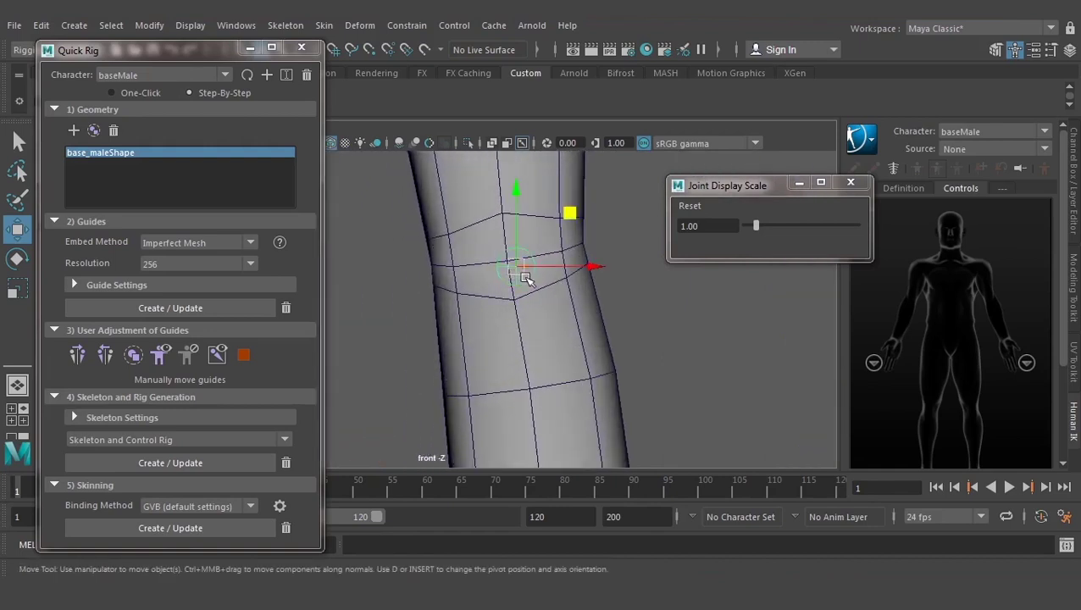
drag(573, 220, 561, 209)
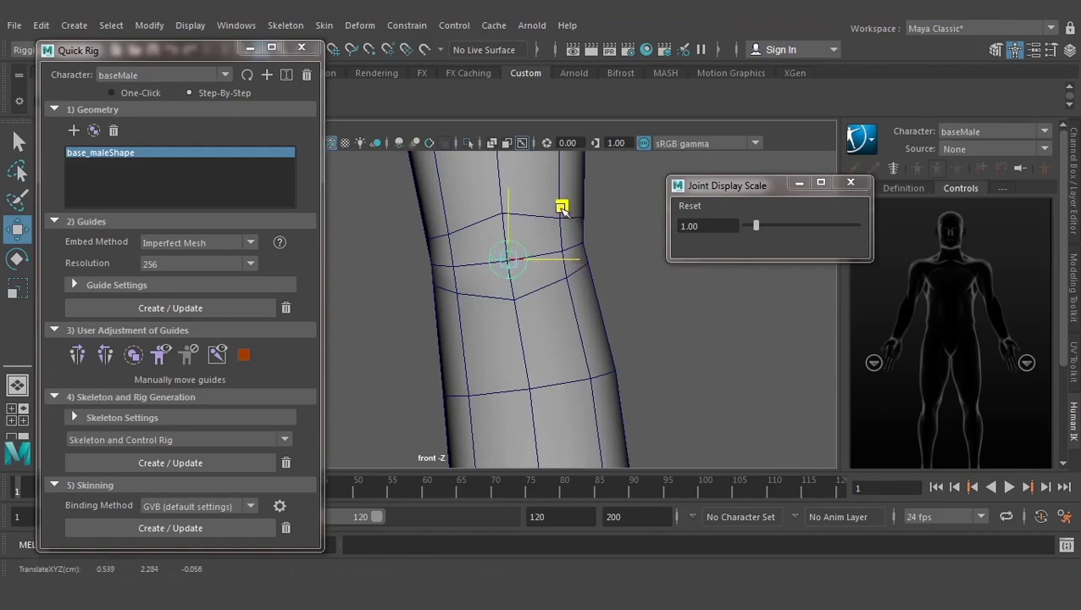
scroll(568, 355, down, 5)
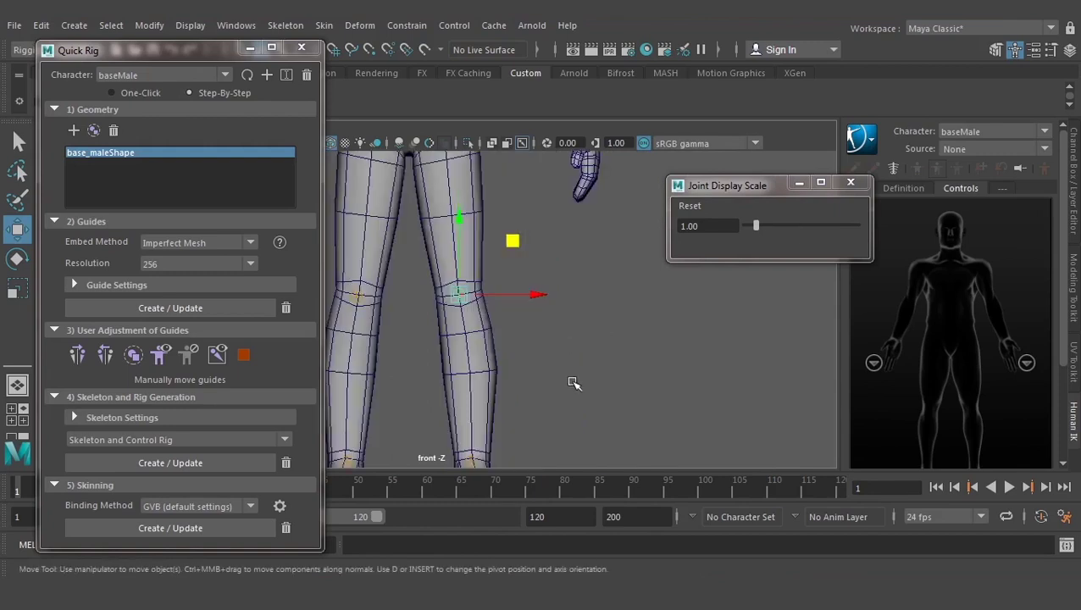
scroll(508, 339, up, 3)
scroll(522, 328, up, 2)
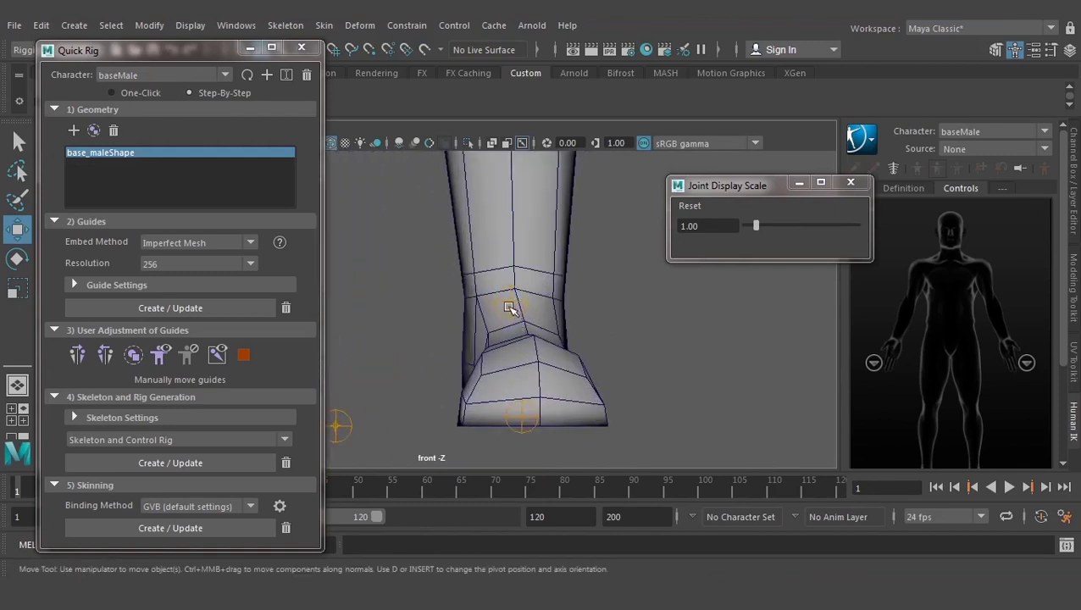
click(509, 308)
drag(562, 243, 562, 229)
Shift the foot guide to the right along X
click(516, 418)
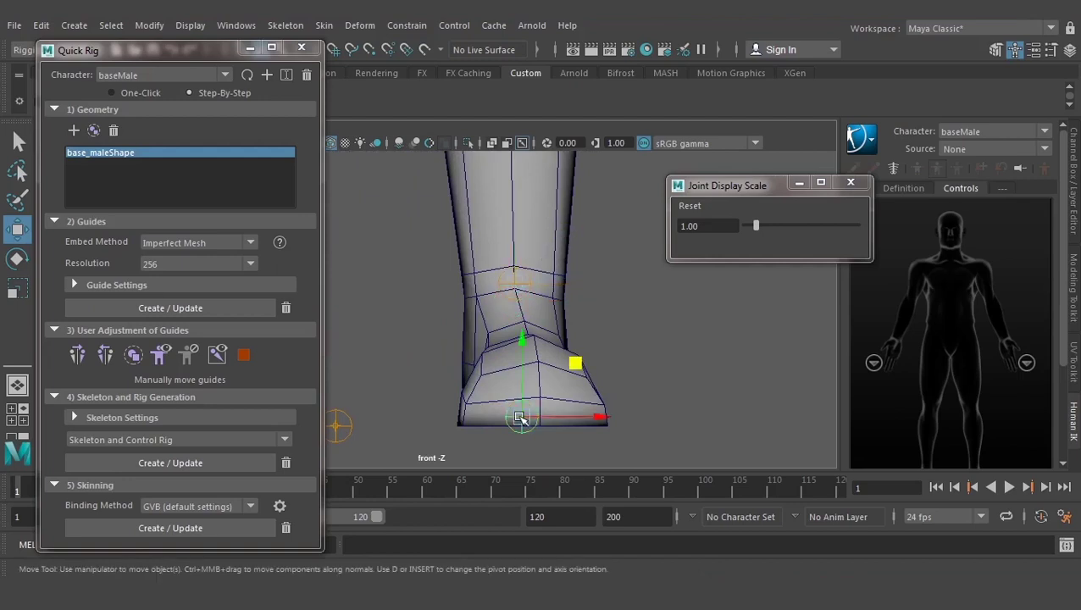
drag(577, 420, 593, 413)
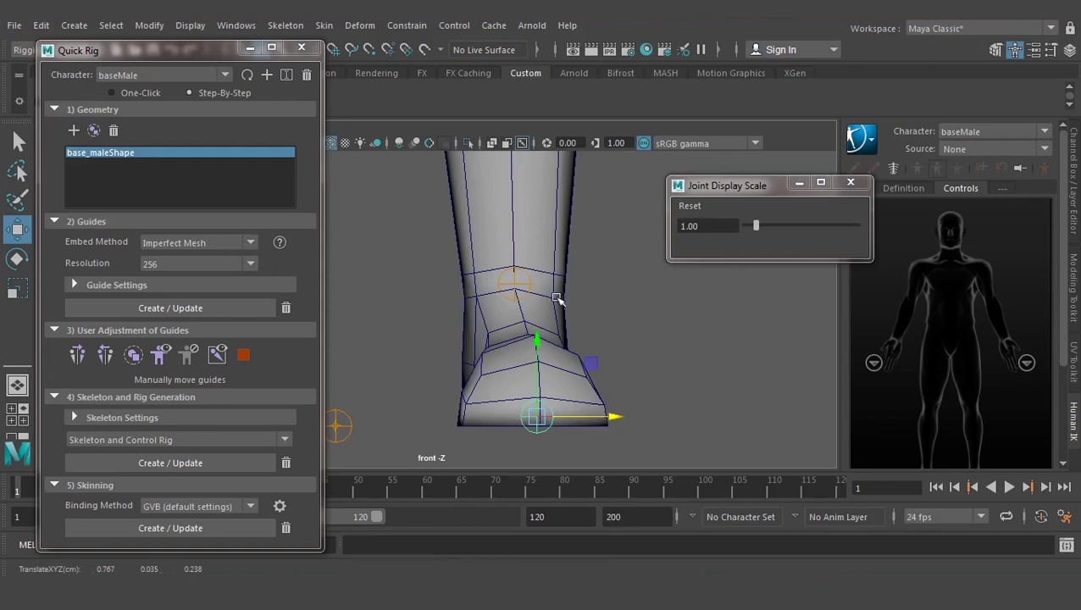
scroll(546, 280, down, 5)
scroll(542, 271, up, 2)
key(space)
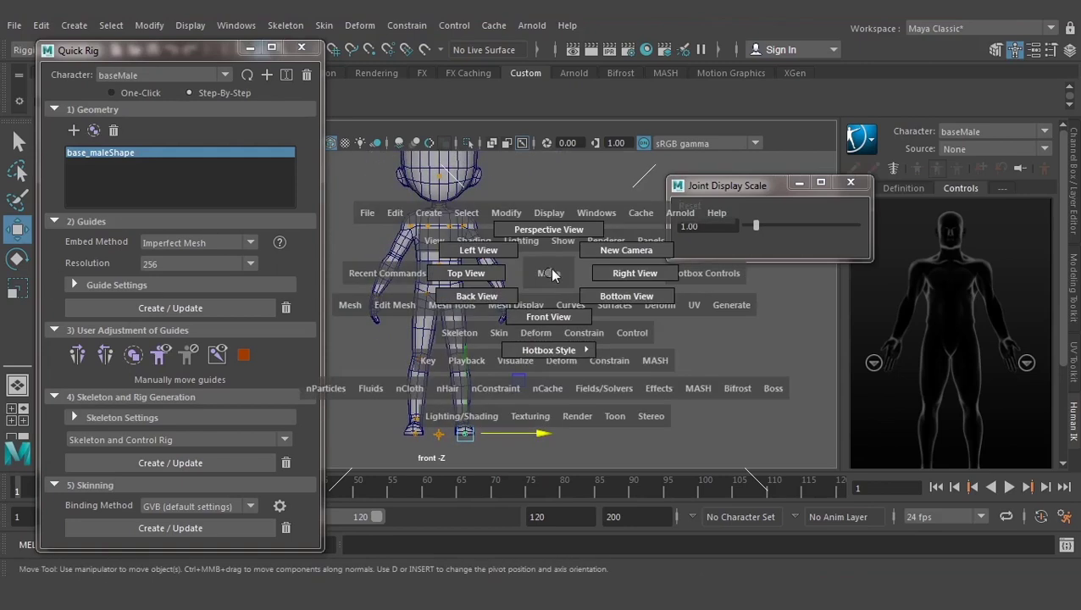
In side view, move the foot guide down and back, then nudge it slightly up and forward
drag(550, 268, 627, 273)
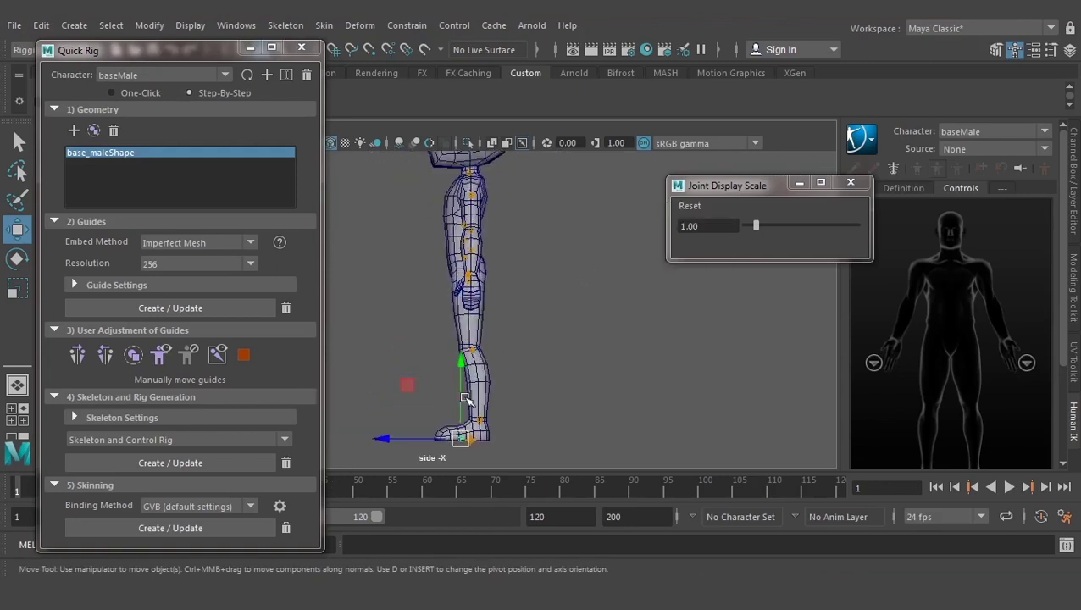
scroll(465, 398, up, 2)
scroll(483, 299, up, 2)
scroll(490, 415, up, 2)
scroll(492, 383, up, 3)
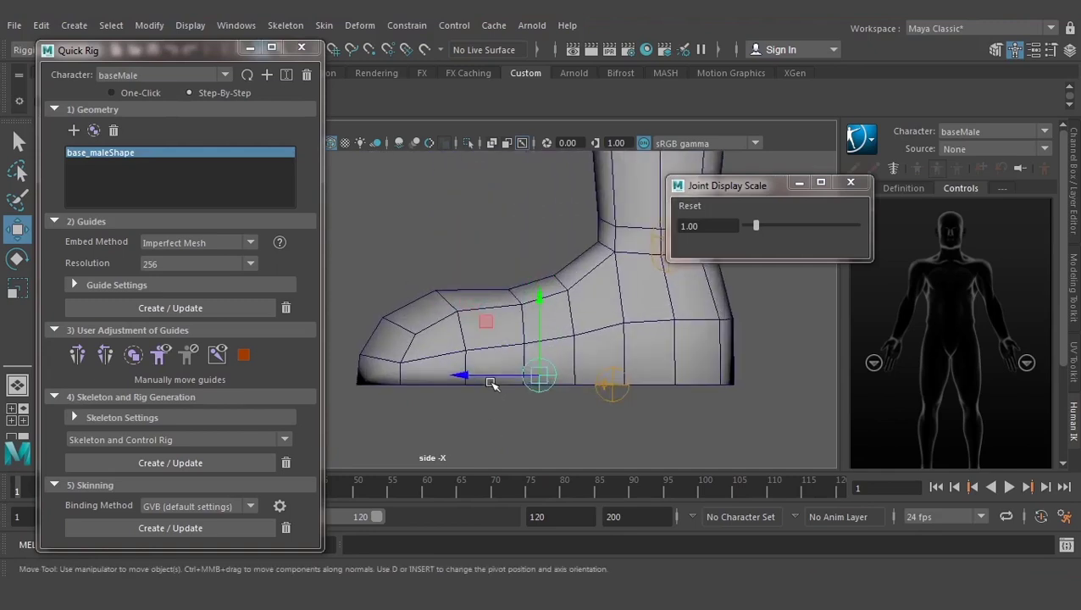
scroll(492, 383, up, 2)
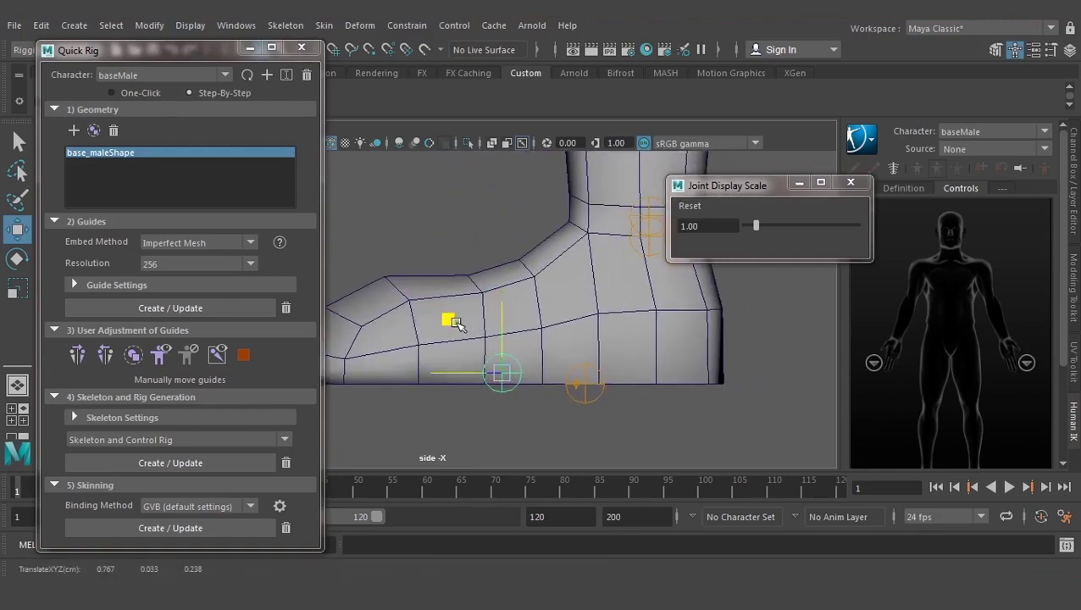
drag(455, 322, 449, 331)
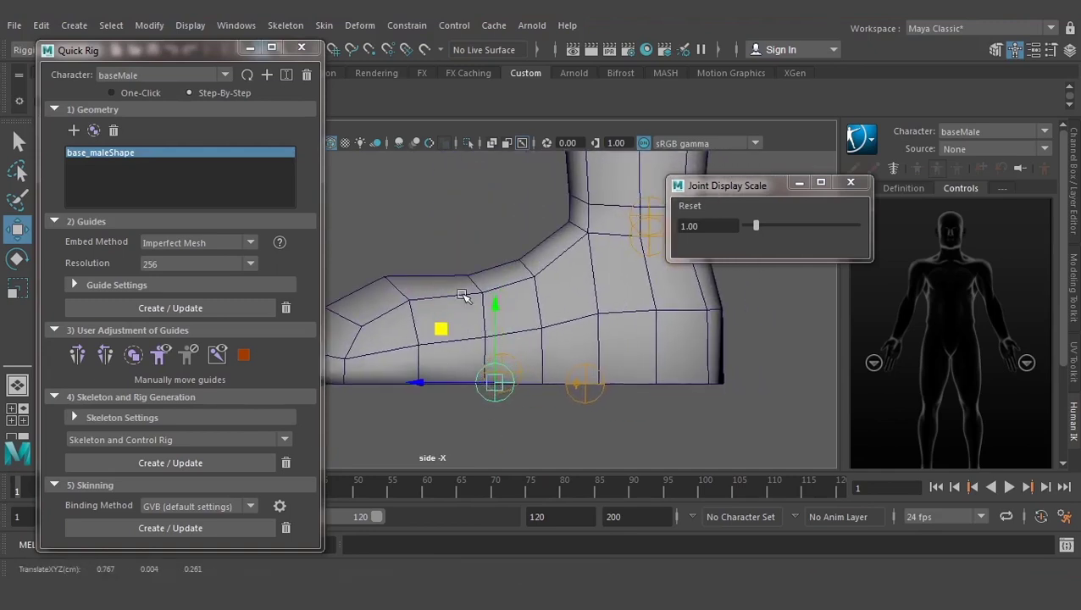
mouse_move(463, 295)
alt+middle_down()
mouse_move(483, 338)
mouse_move(535, 344)
alt+middle_up()
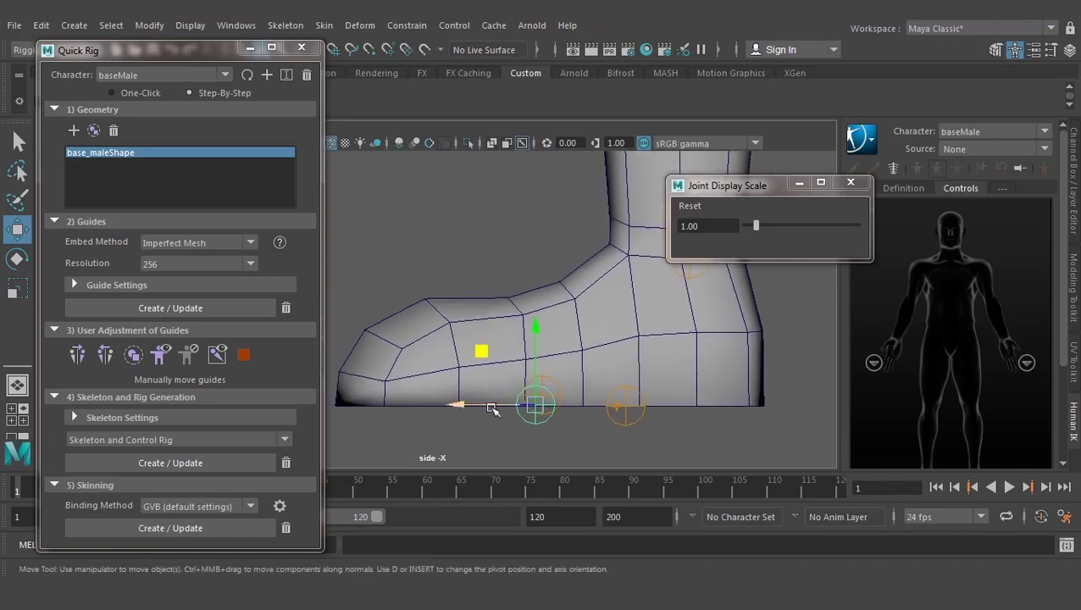
drag(482, 350, 484, 349)
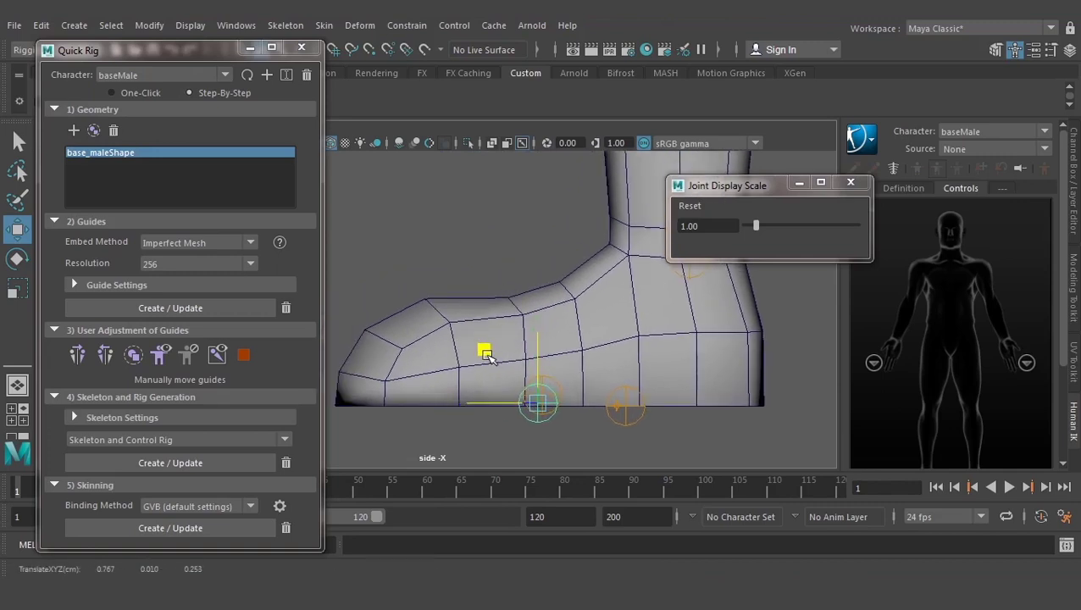
Select the ankle guide and check its placement from perspective and side views
alt+middle_drag(584, 306, 558, 373)
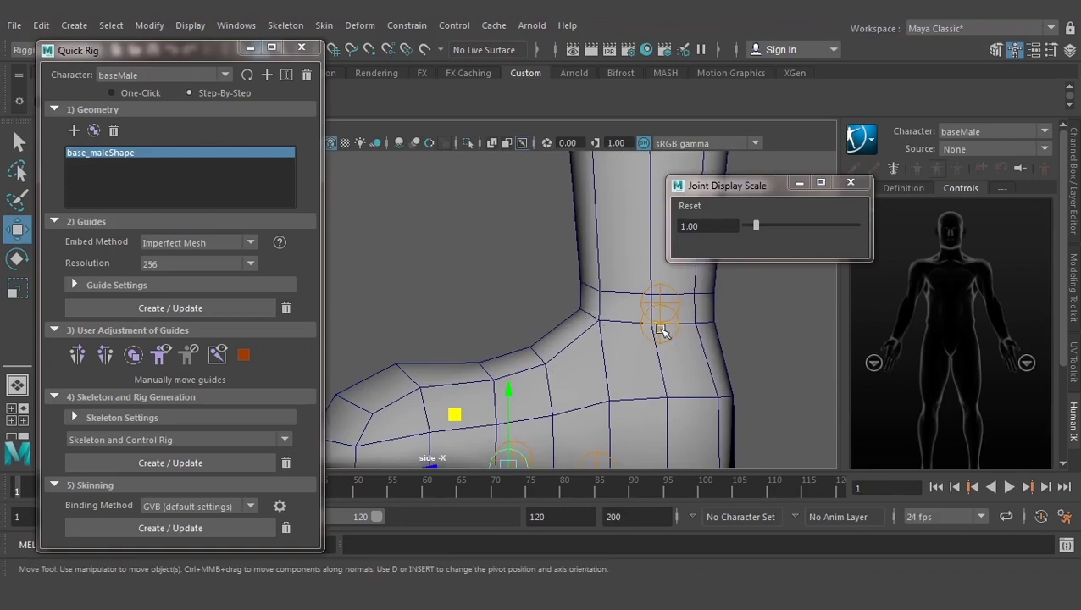
scroll(661, 334, down, 2)
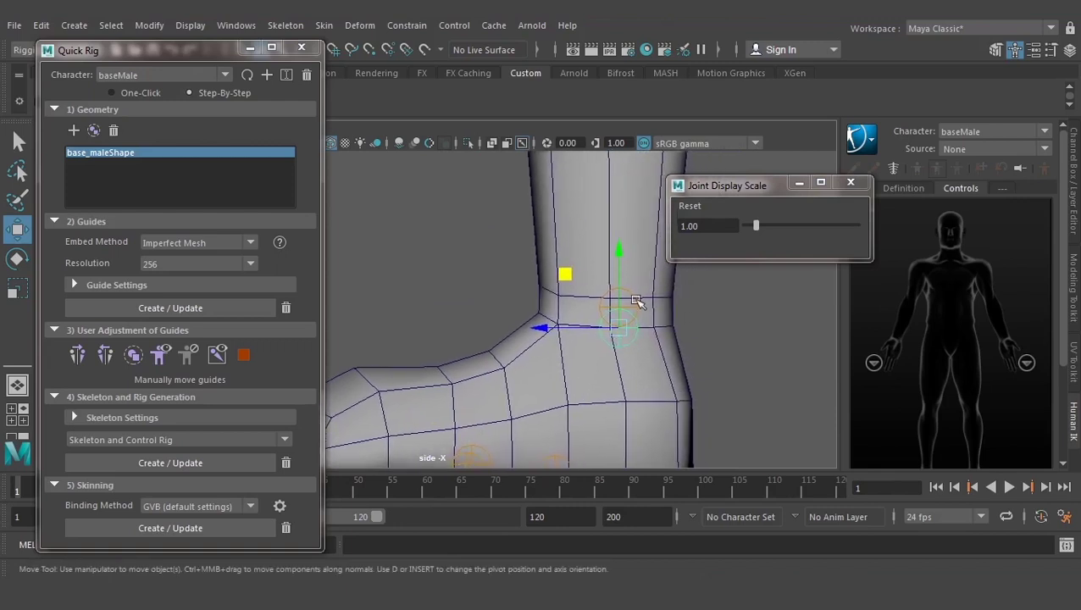
scroll(627, 320, down, 3)
scroll(627, 319, up, 2)
scroll(593, 331, up, 2)
scroll(550, 344, up, 2)
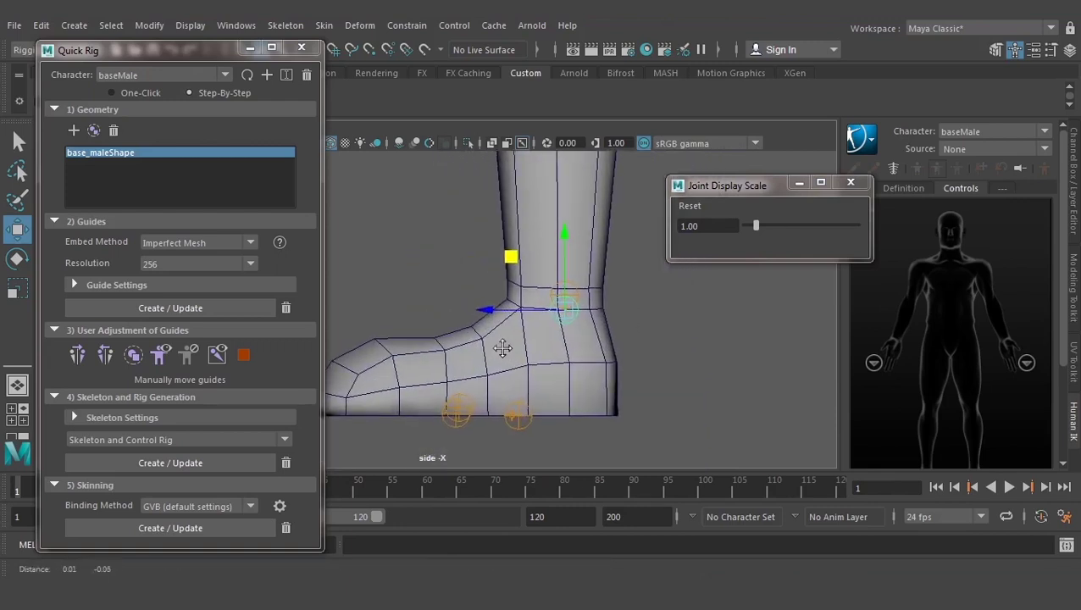
key(space)
drag(505, 354, 504, 305)
scroll(525, 288, down, 2)
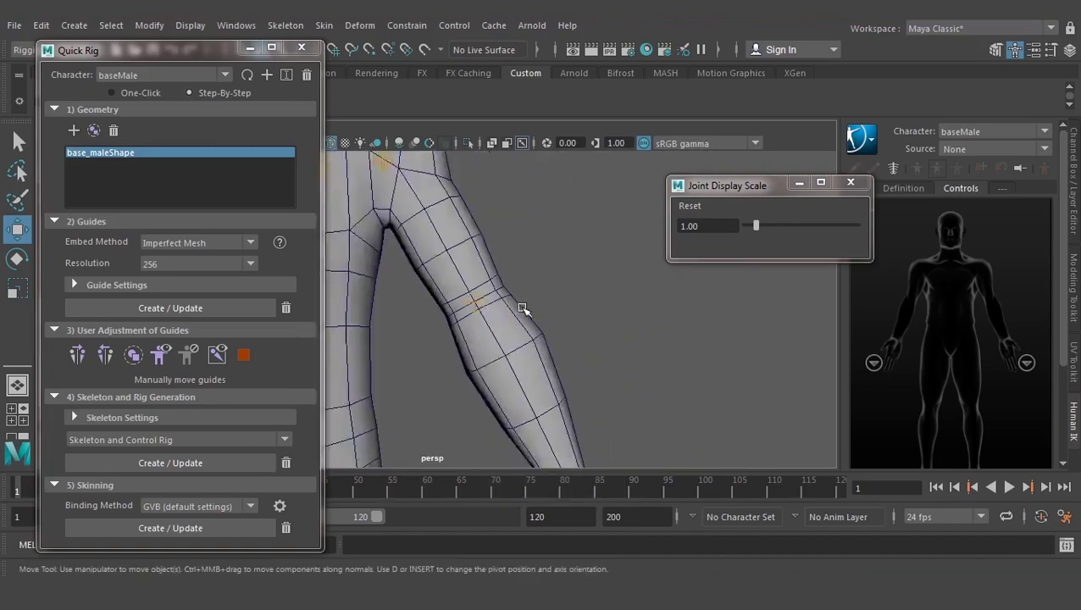
scroll(575, 168, down, 2)
scroll(535, 306, up, 2)
scroll(512, 294, up, 2)
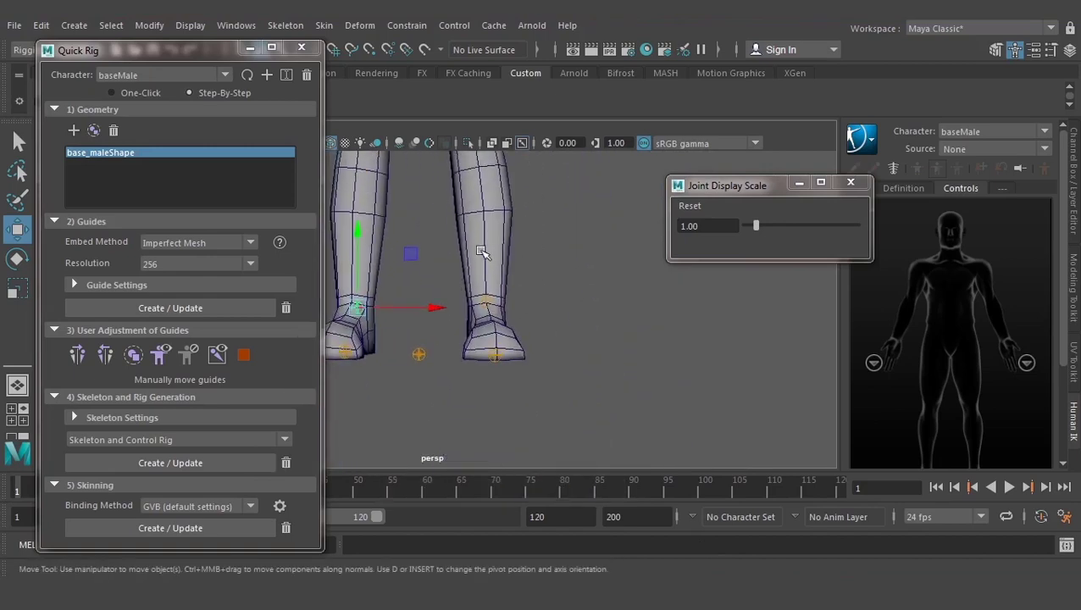
scroll(542, 298, up, 2)
click(525, 292)
scroll(462, 263, up, 1)
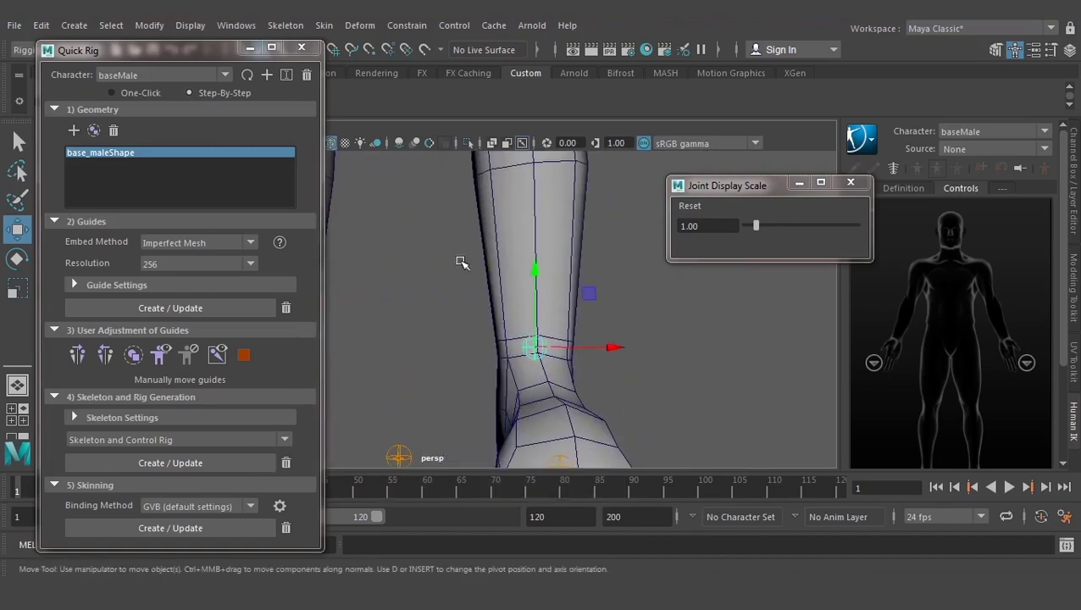
drag(648, 337, 710, 339)
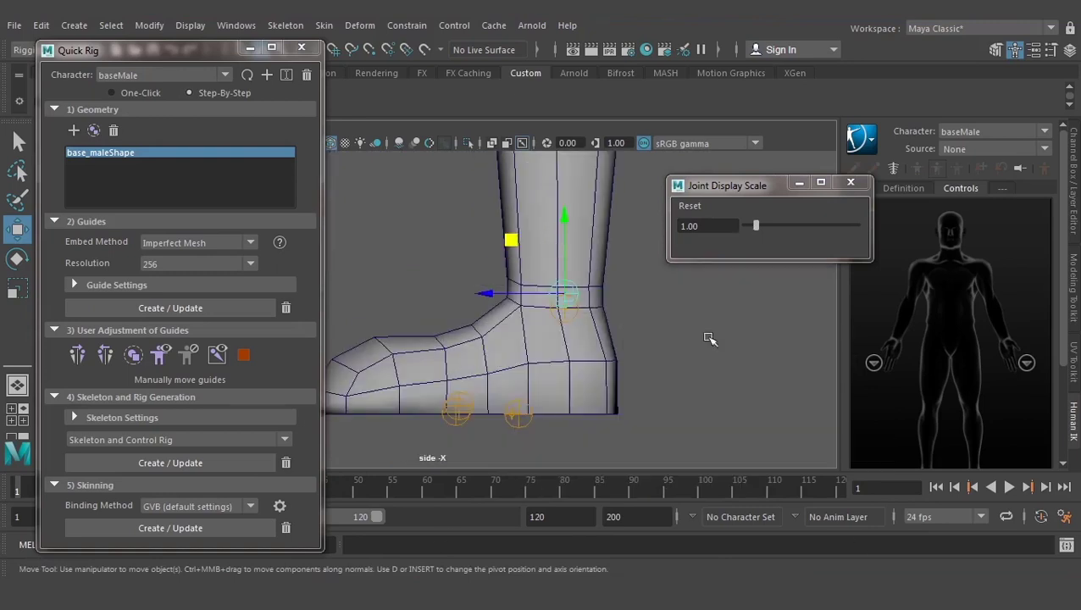
scroll(572, 272, up, 1)
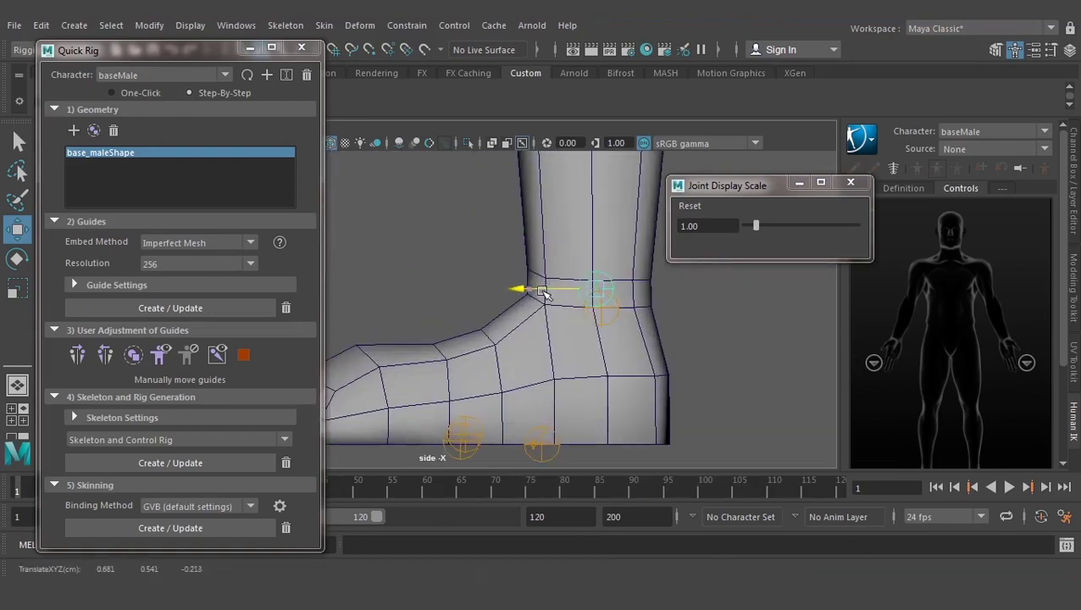
scroll(550, 305, down, 2)
scroll(560, 316, up, 3)
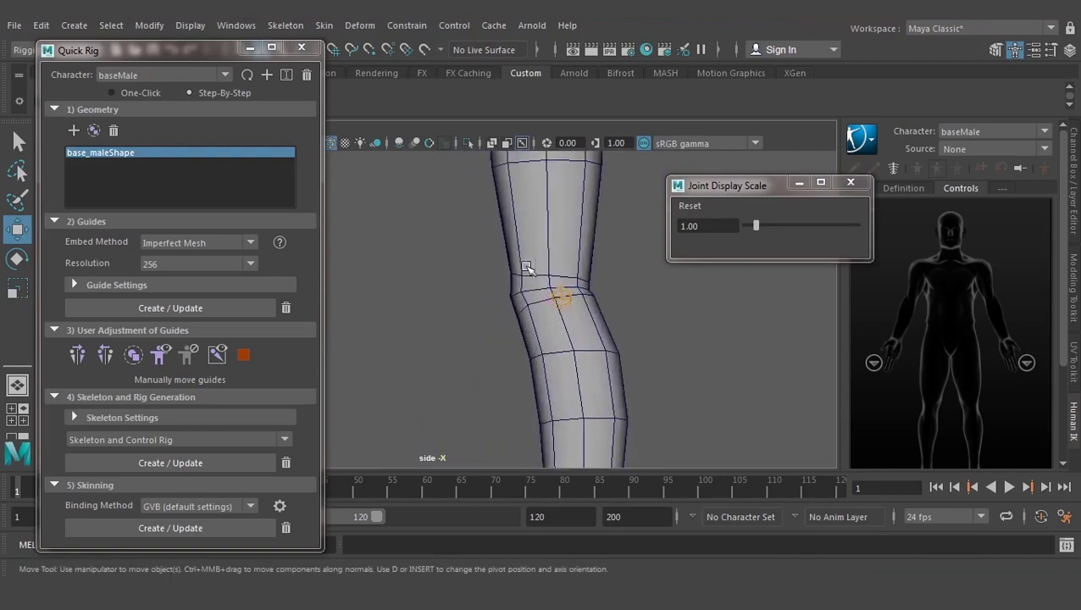
Select the knee guide and shift it horizontally to centre it within the knee in side view
mouse_move(576, 315)
alt+middle_down()
mouse_move(610, 315)
mouse_move(577, 331)
alt+middle_up()
drag(572, 326, 569, 293)
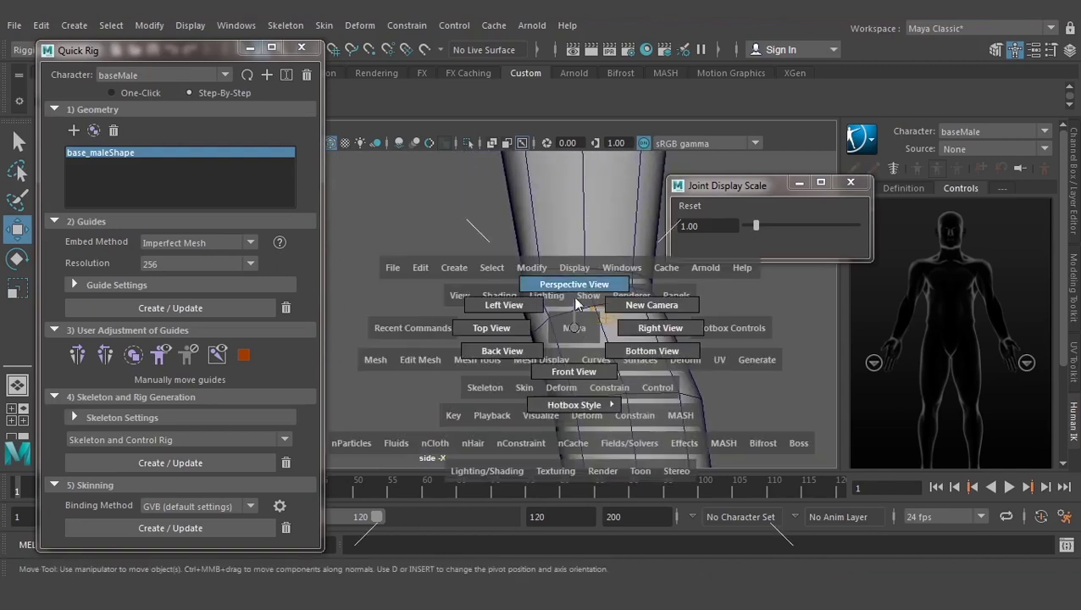
alt+middle_drag(475, 327, 534, 245)
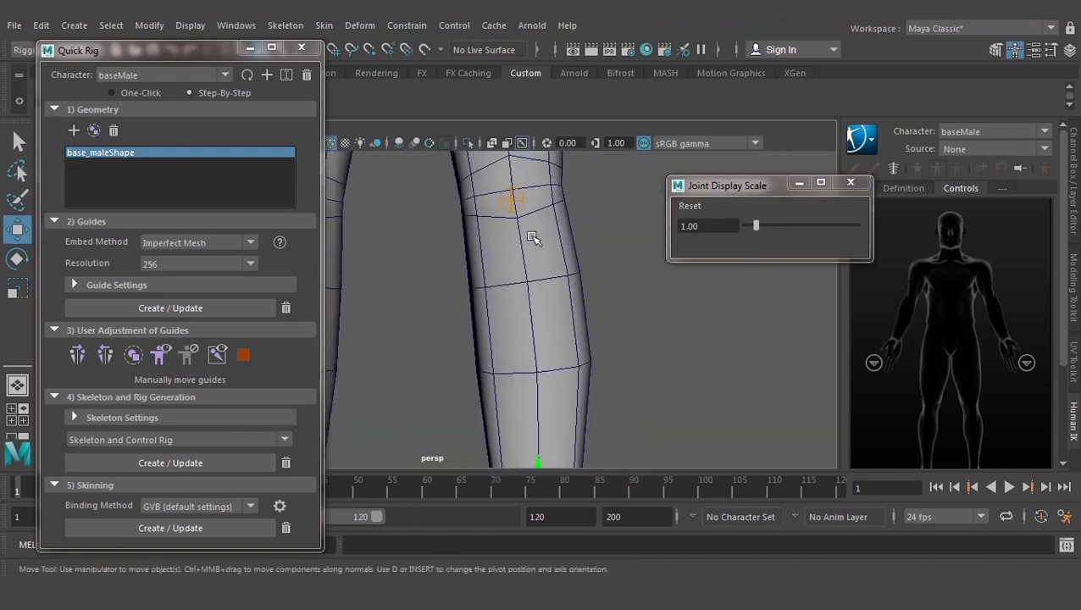
click(508, 261)
key(space)
drag(512, 268, 579, 270)
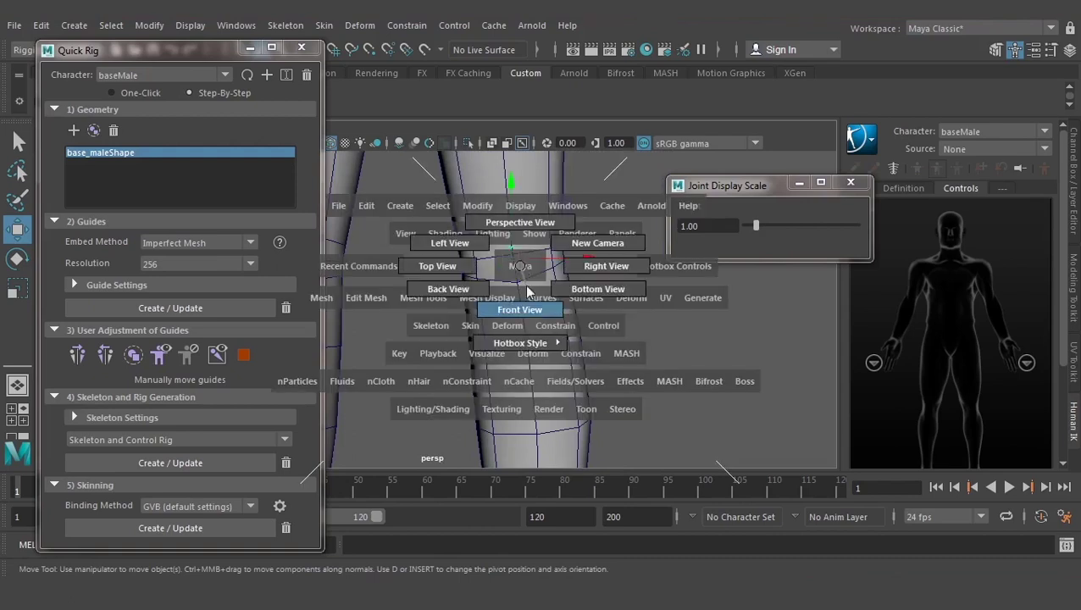
scroll(584, 296, up, 2)
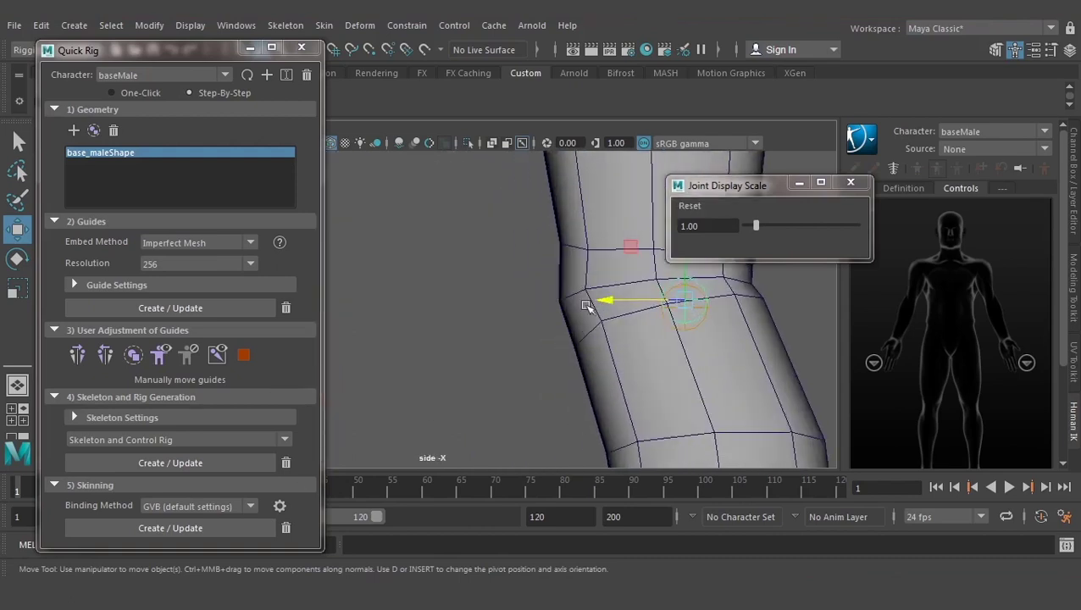
drag(625, 303, 603, 299)
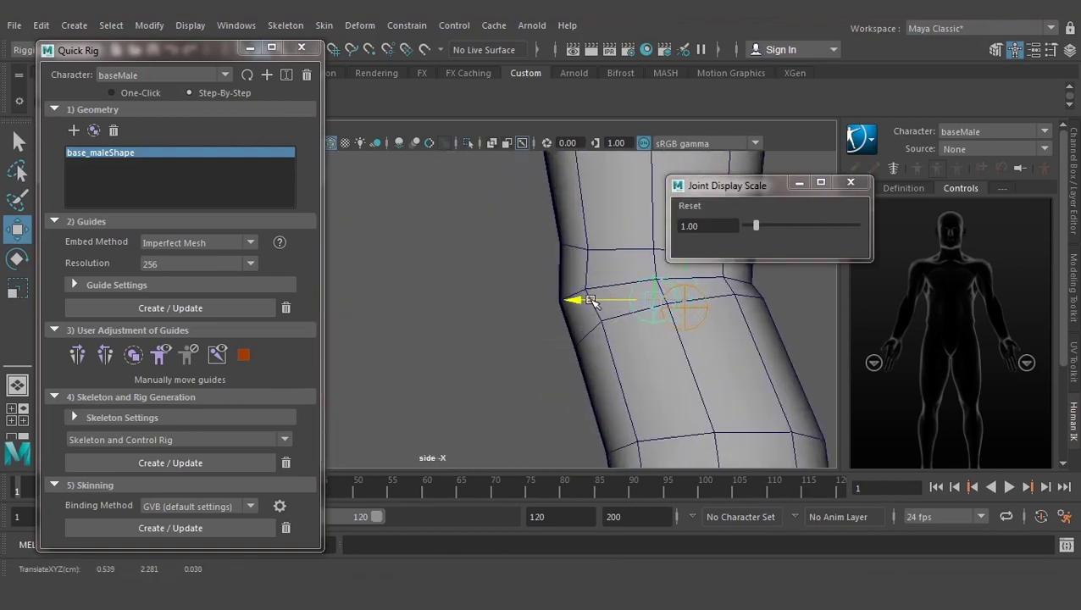
In perspective, nudge the lower-leg guide inside the shin to about 0.719, 0.010, 0.272
key(space)
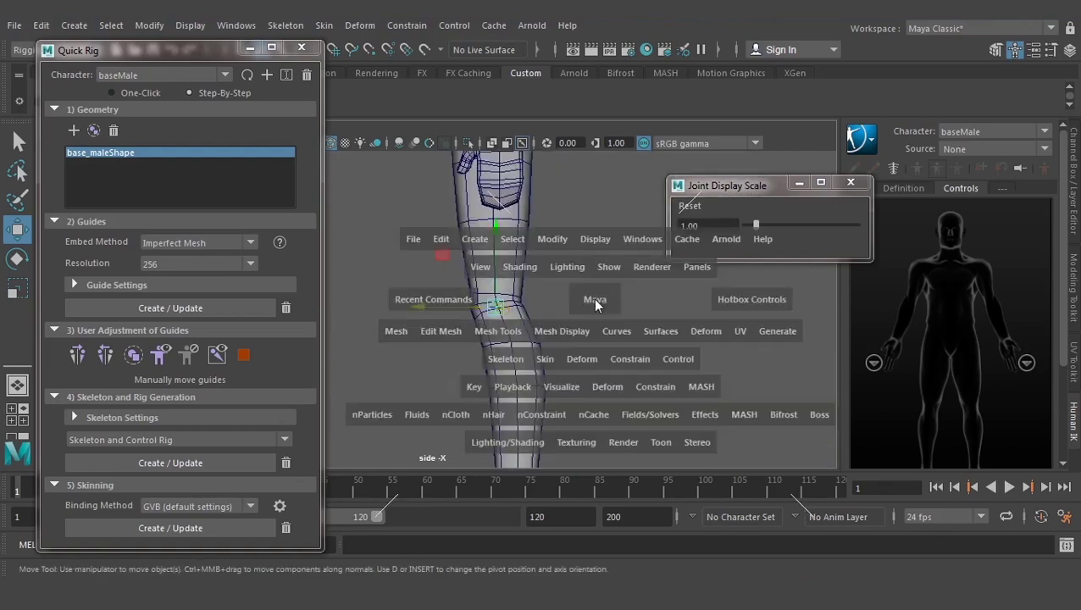
drag(593, 301, 593, 254)
mouse_move(556, 341)
alt+mouse_down()
mouse_move(495, 350)
mouse_move(498, 398)
mouse_move(536, 387)
alt+mouse_up()
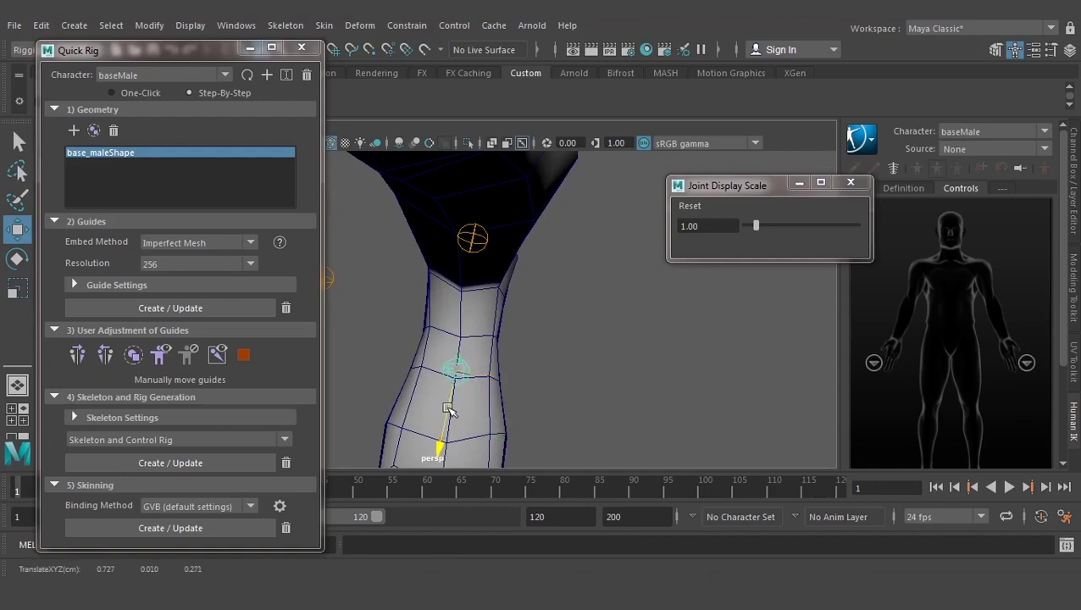
drag(449, 410, 497, 389)
Rotate the selected leg guide about 5 degrees around Y and orbit to inspect the limb
key(e)
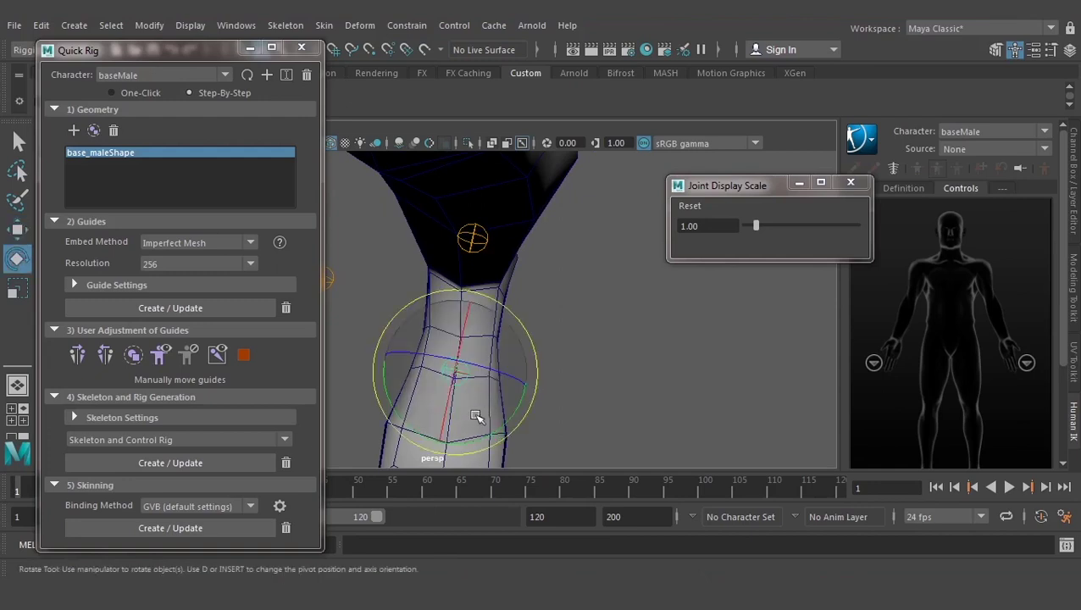
drag(475, 440, 481, 436)
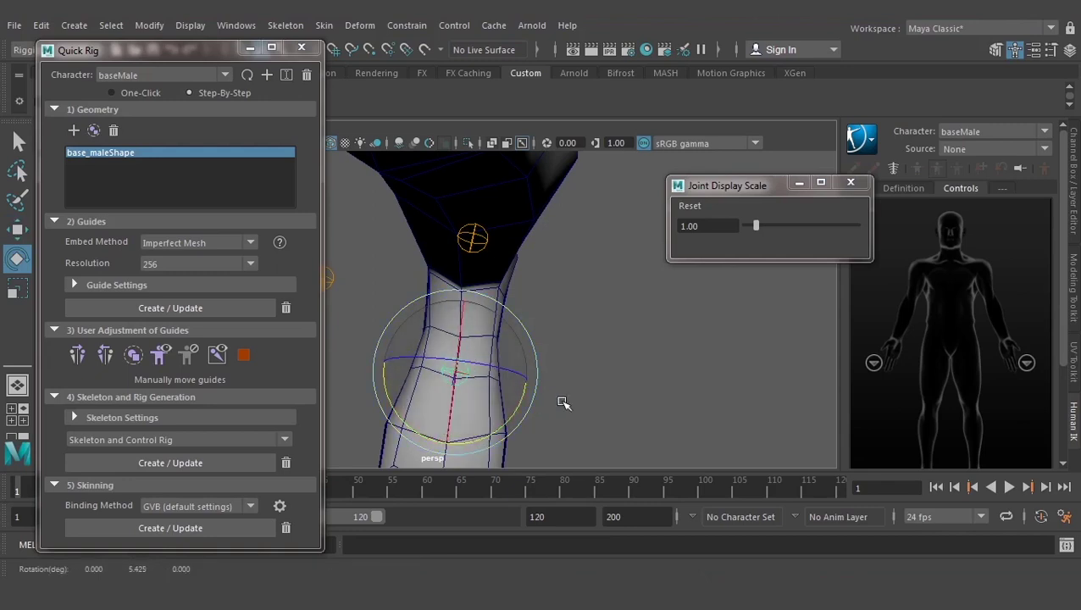
alt+drag(563, 403, 575, 357)
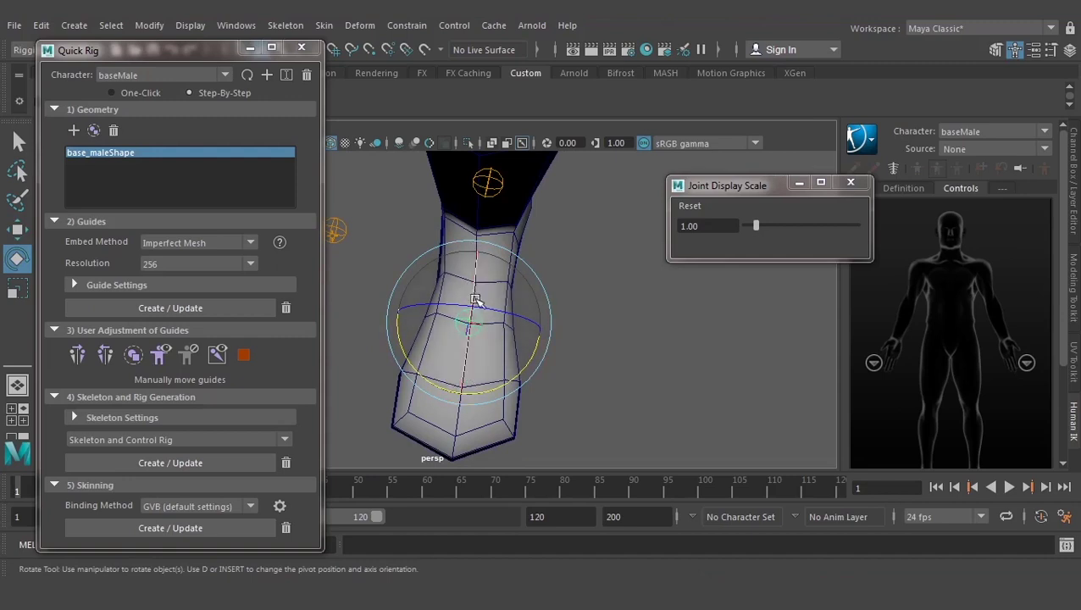
alt+drag(474, 311, 467, 288)
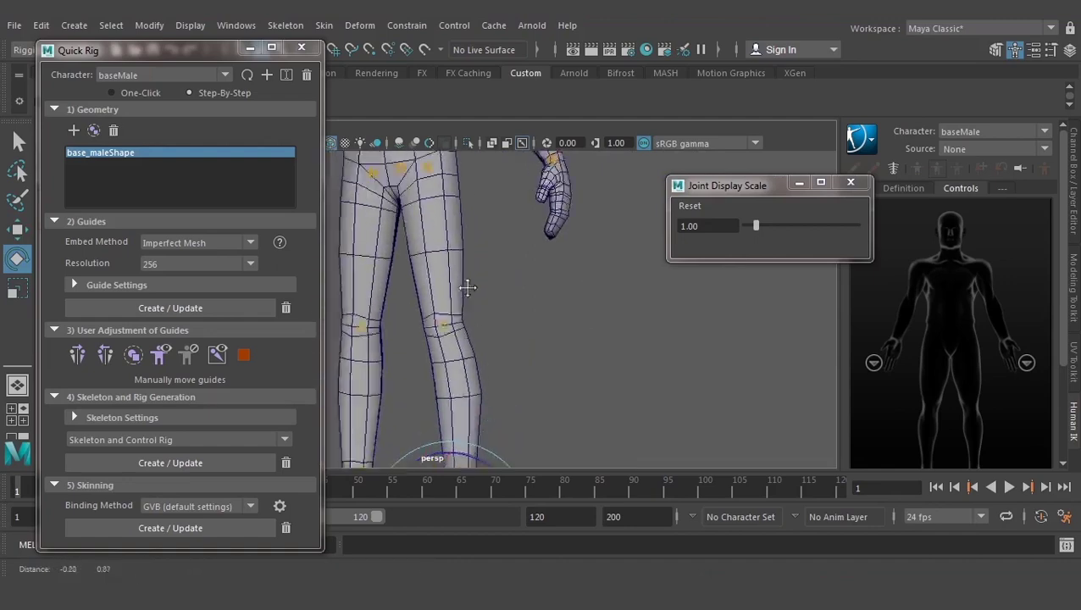
alt+right_drag(468, 288, 627, 347)
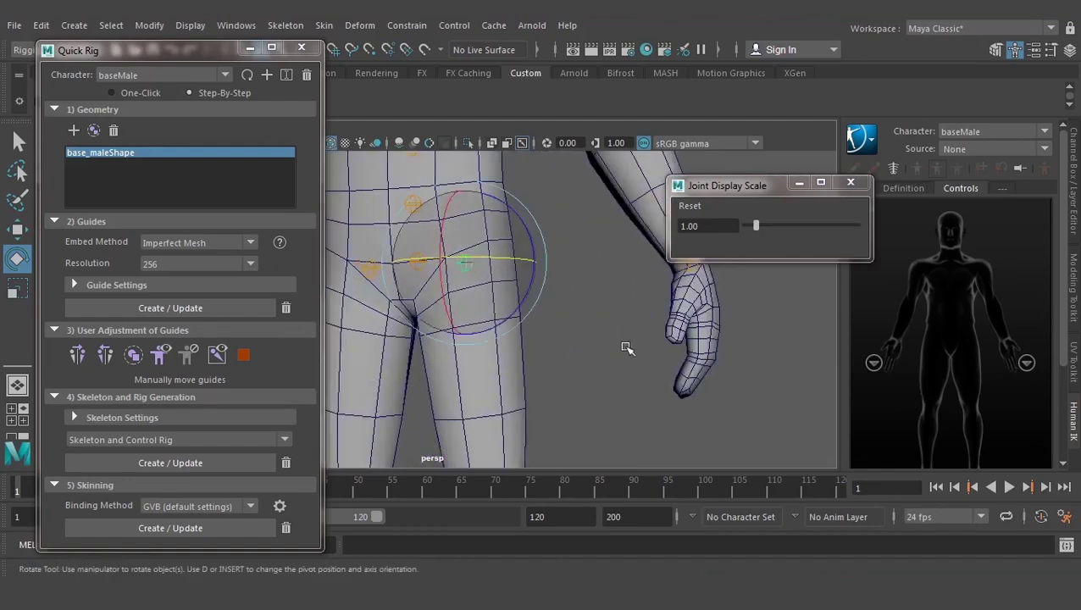
alt+drag(627, 347, 488, 357)
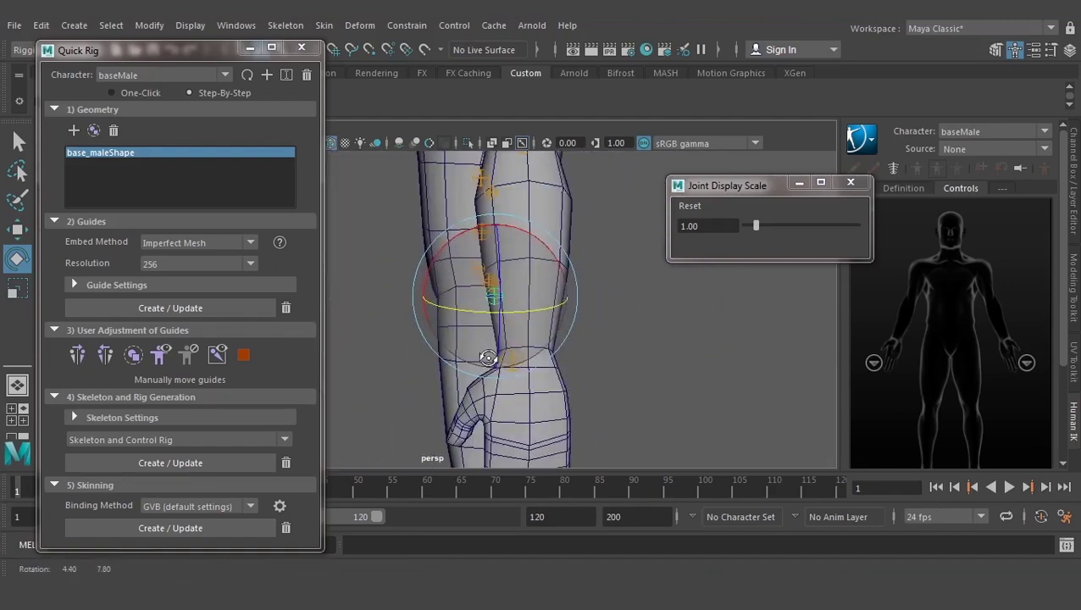
Nudge the knee guide along X to centre it, then select a leg guide near the hip
key(w)
drag(459, 296, 455, 296)
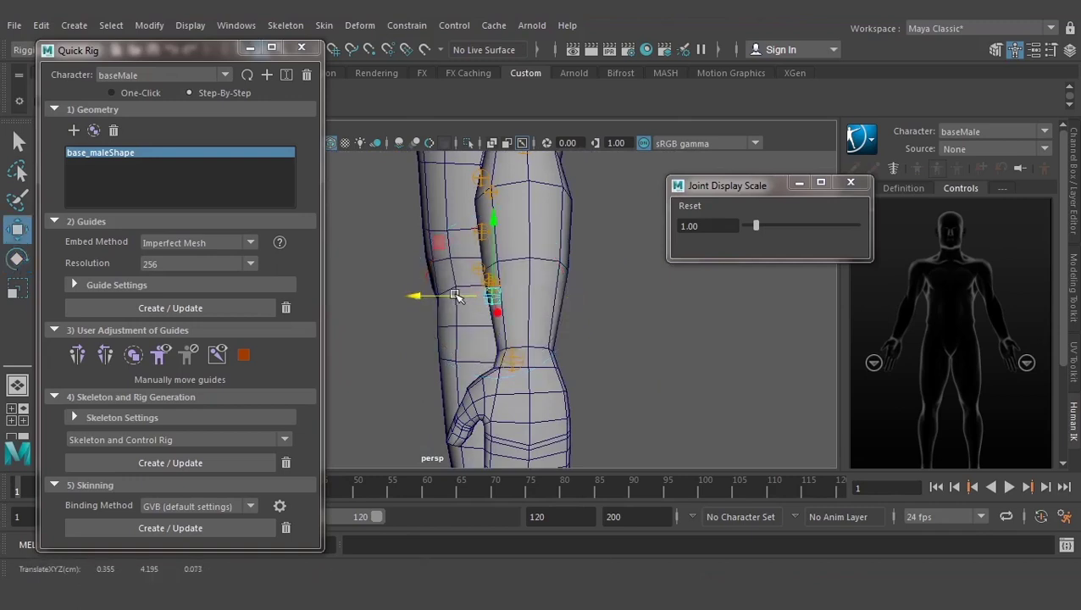
mouse_move(513, 362)
alt+mouse_down()
mouse_move(464, 389)
mouse_move(461, 354)
alt+mouse_up()
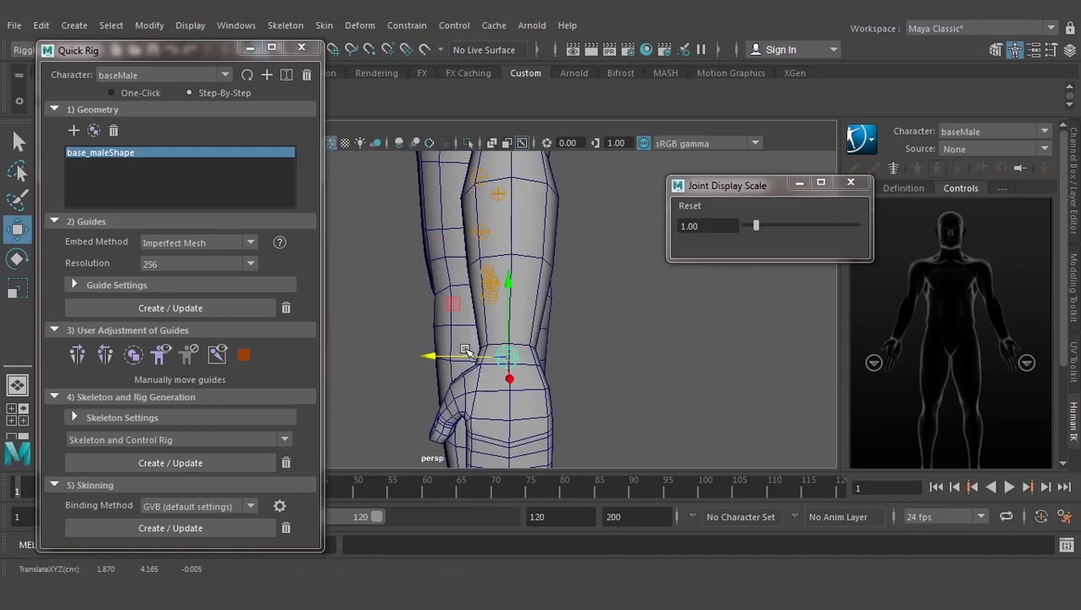
drag(466, 357, 509, 358)
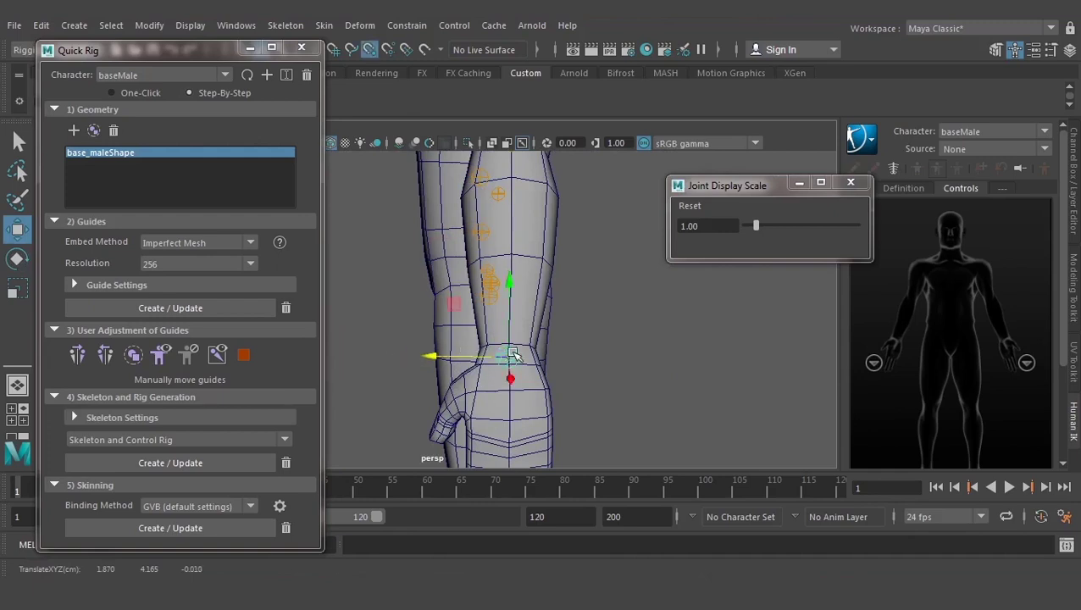
alt+drag(521, 246, 591, 360)
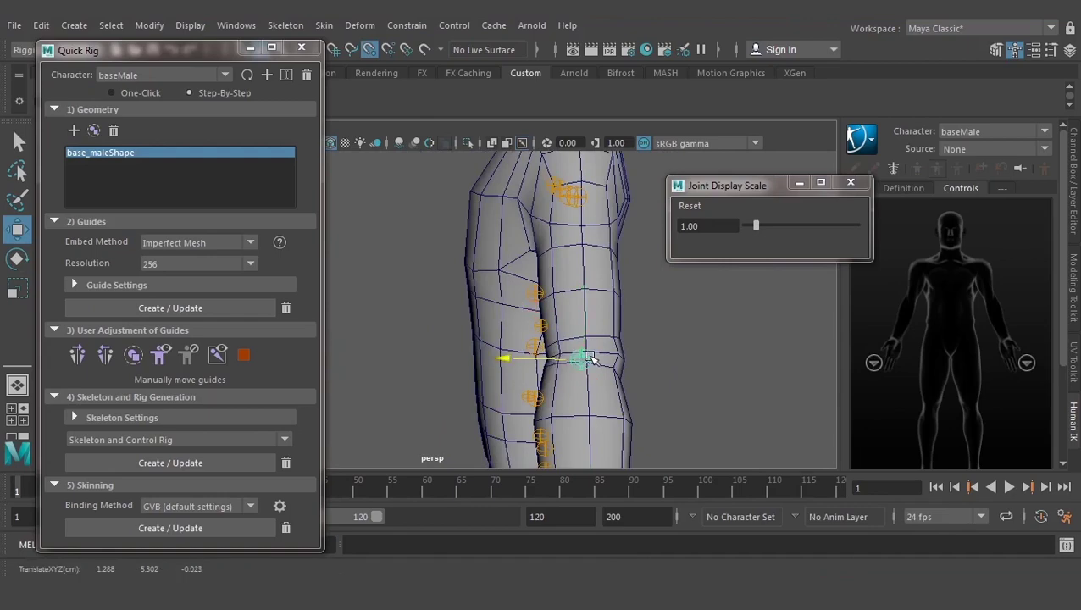
mouse_move(619, 316)
alt+mouse_down()
mouse_move(560, 344)
mouse_move(549, 324)
mouse_move(529, 337)
mouse_move(536, 357)
mouse_move(521, 335)
mouse_move(643, 360)
mouse_move(556, 322)
alt+mouse_up()
click(556, 325)
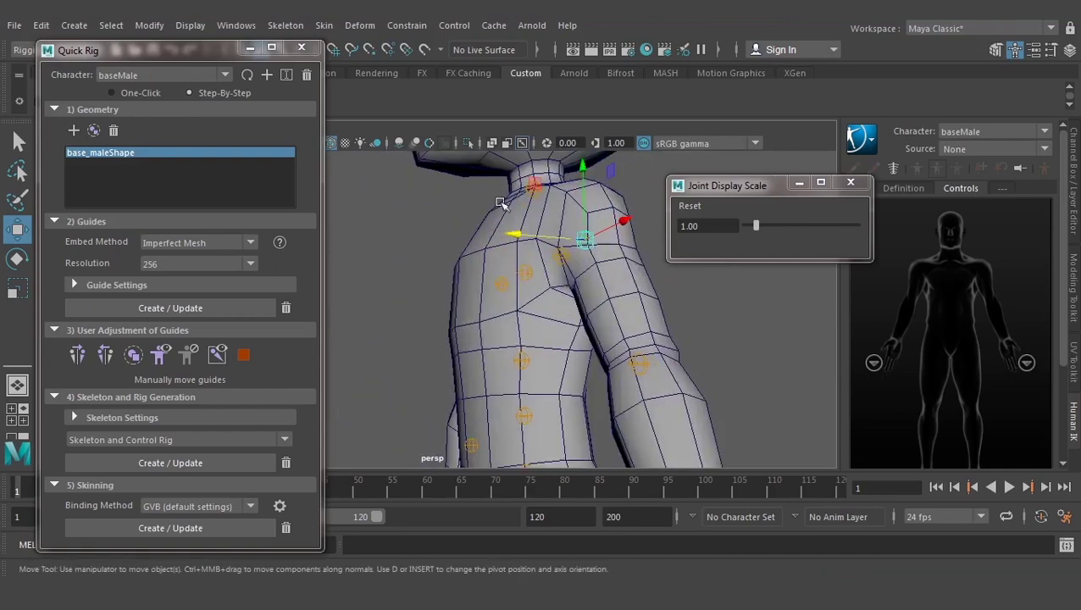
Raise the neck guide, then frame it in side view and move it up and back
mouse_move(485, 307)
alt+mouse_down()
mouse_move(435, 450)
mouse_move(586, 333)
alt+mouse_up()
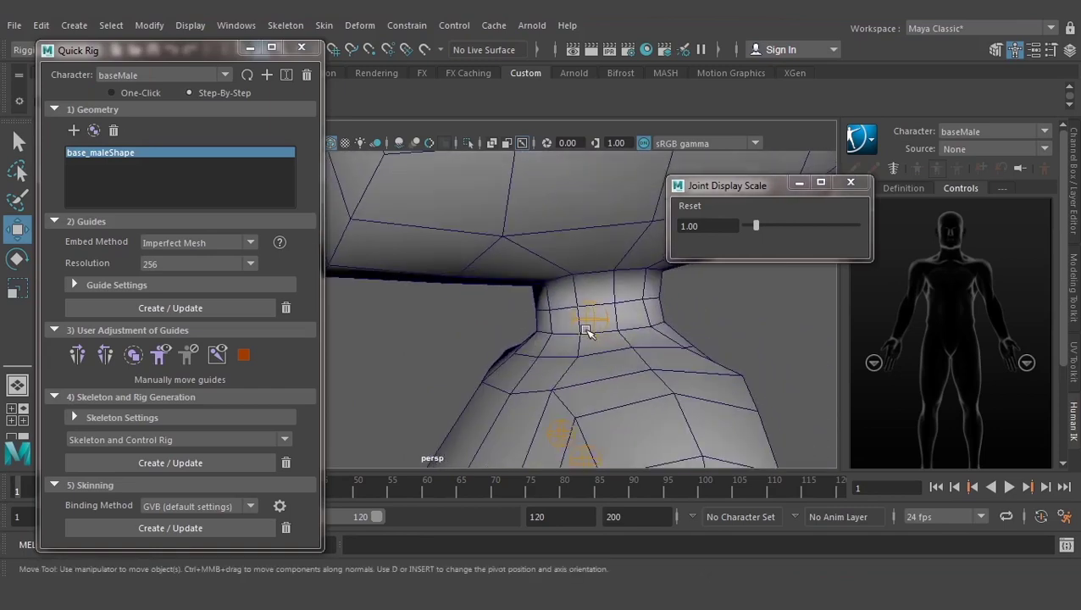
alt+drag(512, 322, 651, 299)
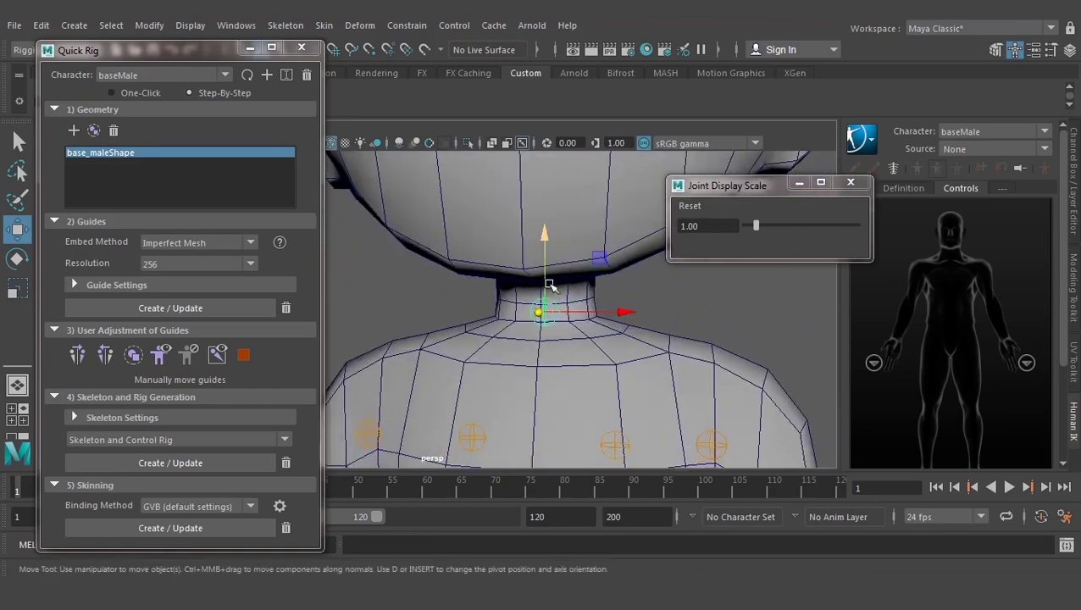
mouse_move(551, 289)
mouse_down()
mouse_move(542, 279)
mouse_move(473, 354)
mouse_move(394, 348)
mouse_move(464, 348)
mouse_up()
key(space)
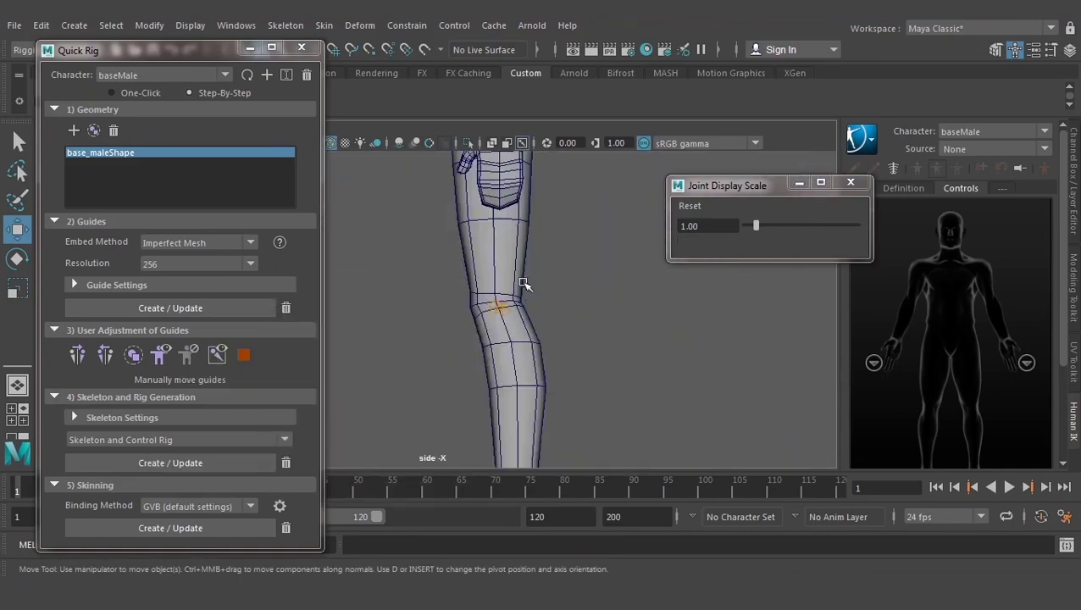
key(f)
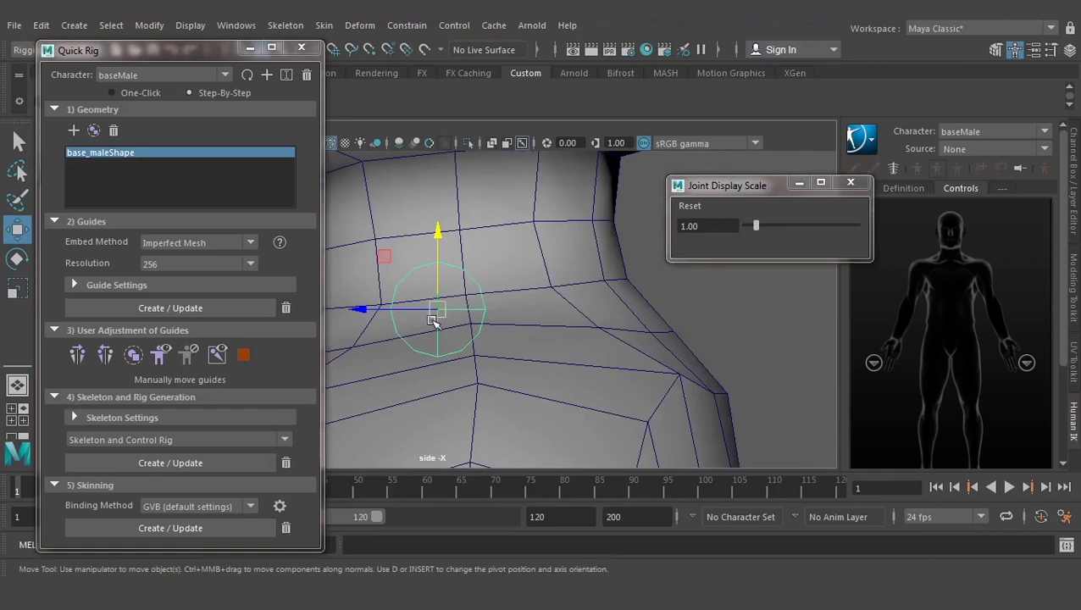
alt+middle_drag(432, 321, 474, 313)
drag(423, 264, 453, 242)
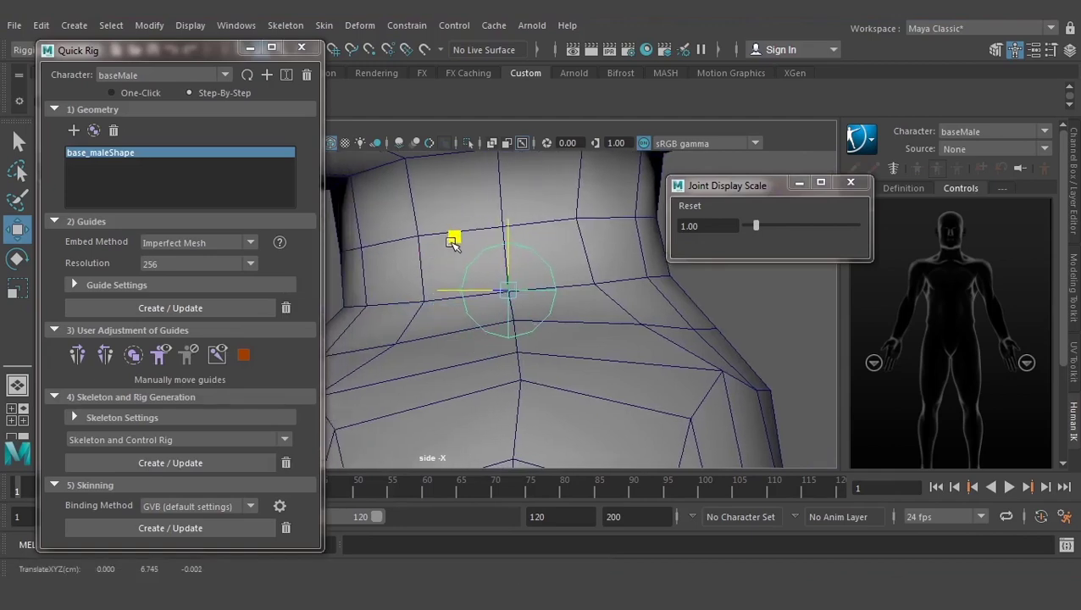
Select the guide at the top of the neck and nudge it slightly upward
scroll(453, 242, down, 5)
scroll(454, 241, down, 3)
scroll(455, 233, up, 3)
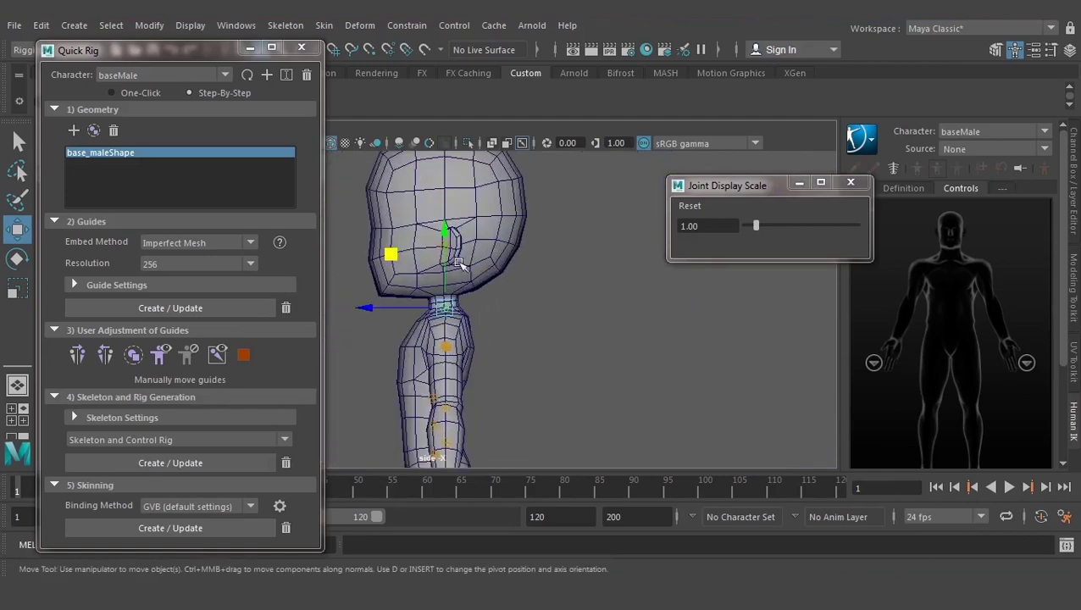
scroll(459, 224, up, 2)
click(446, 209)
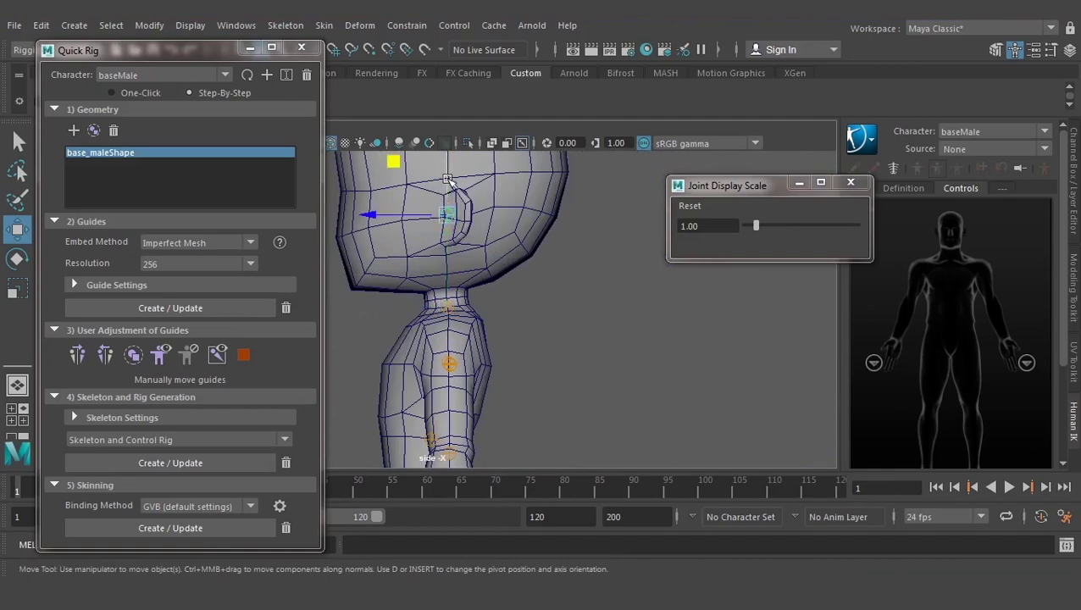
click(449, 290)
scroll(451, 286, up, 2)
scroll(456, 275, up, 2)
scroll(460, 269, up, 2)
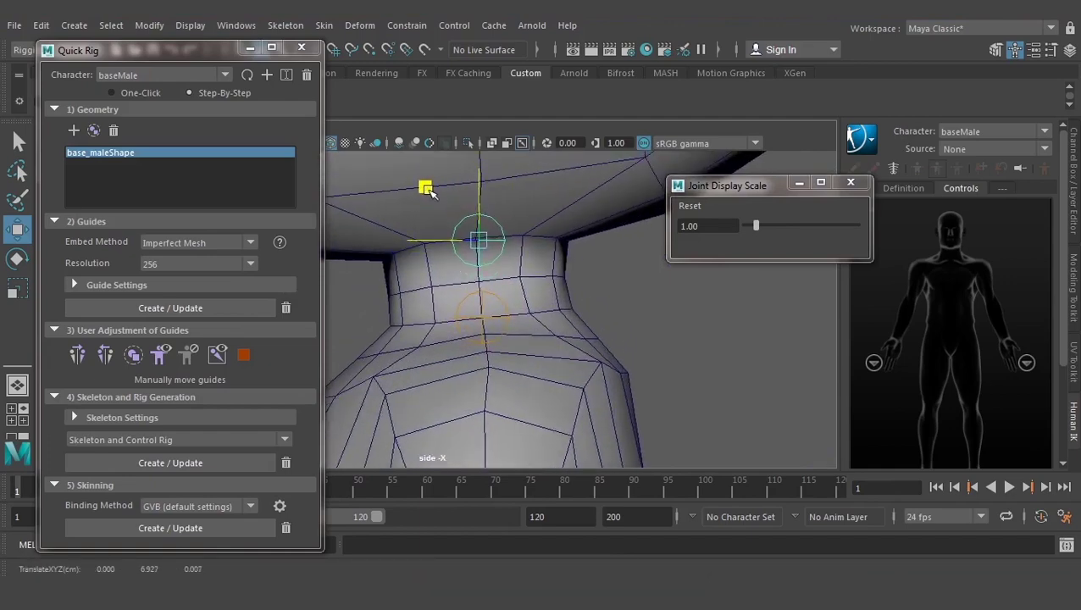
drag(430, 192, 428, 190)
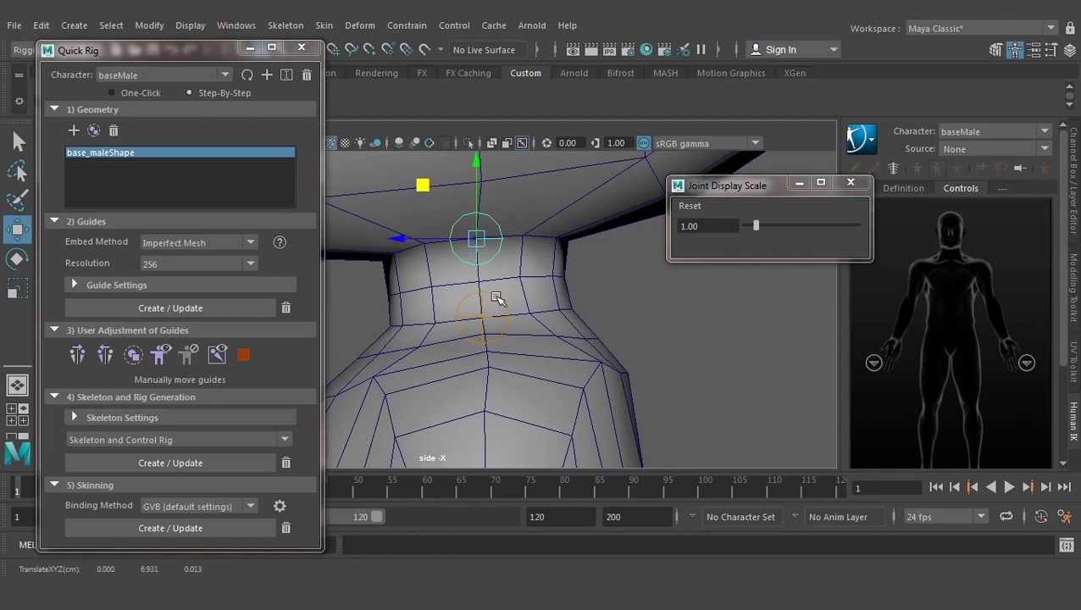
Adjust the lower neck guide's height and return to the perspective view
click(494, 295)
click(483, 277)
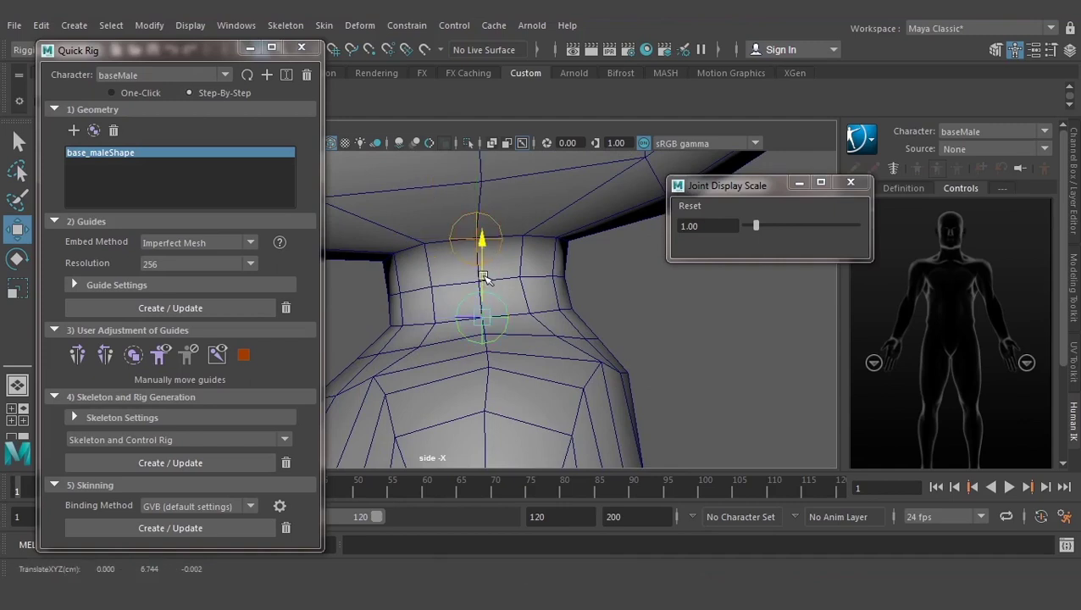
scroll(479, 305, down, 5)
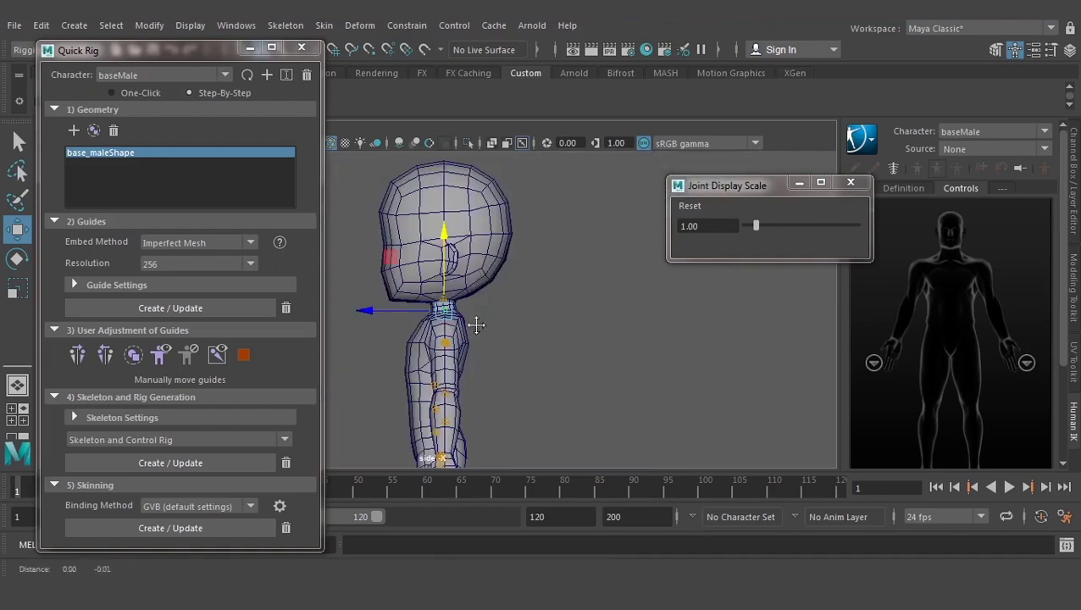
key(space)
drag(506, 290, 509, 253)
From a front view of the legs, marquee-select the guides down one leg
scroll(508, 339, down, 2)
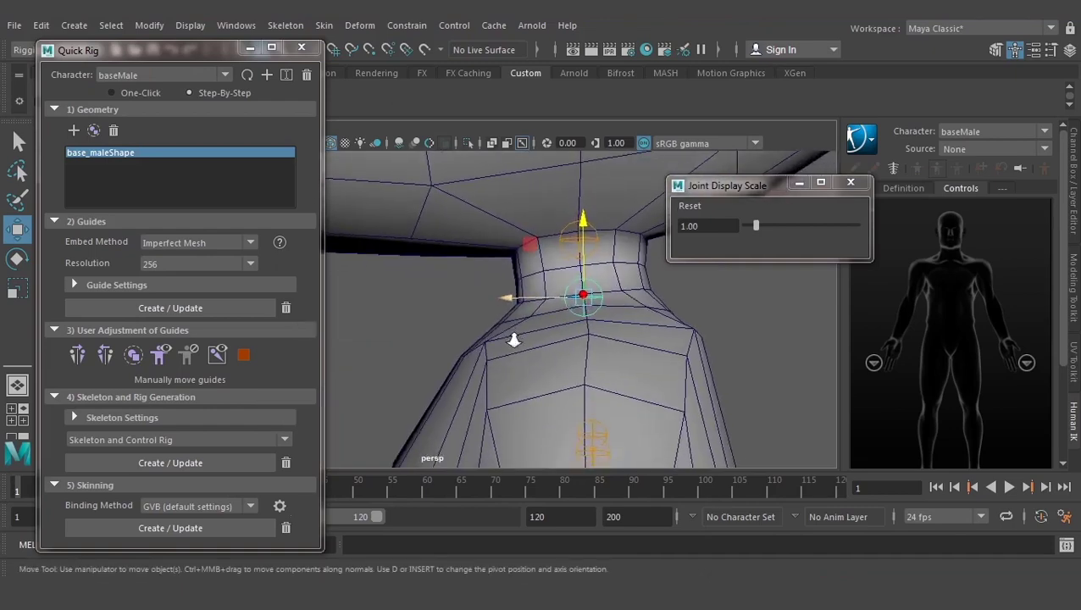
scroll(512, 352, down, 4)
alt+drag(512, 366, 596, 430)
alt+middle_drag(596, 429, 582, 333)
alt+drag(581, 333, 541, 322)
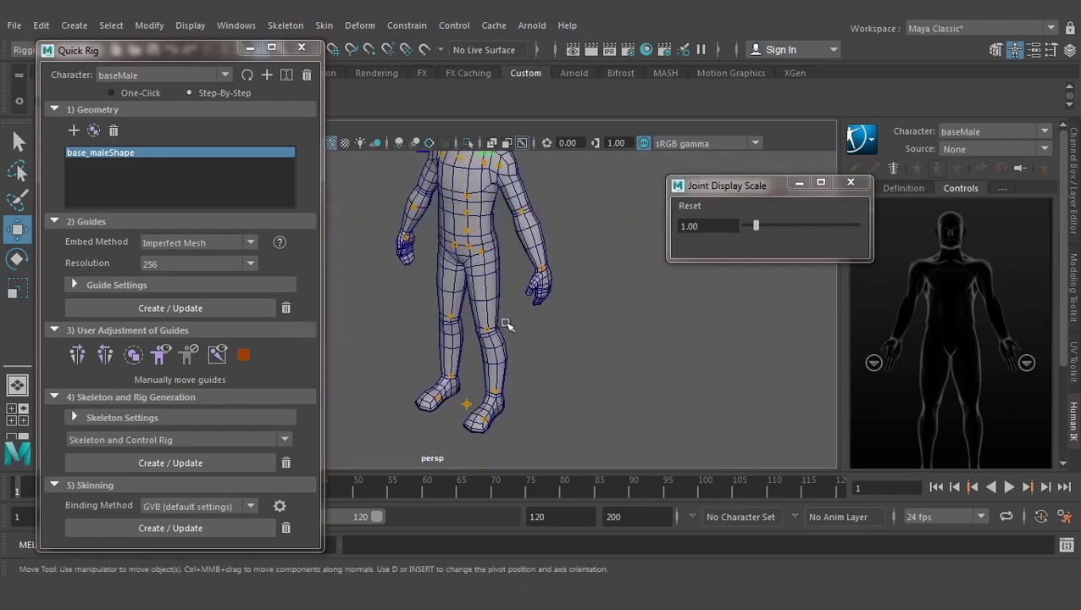
scroll(540, 296, up, 2)
scroll(496, 323, up, 3)
alt+middle_drag(496, 323, 500, 304)
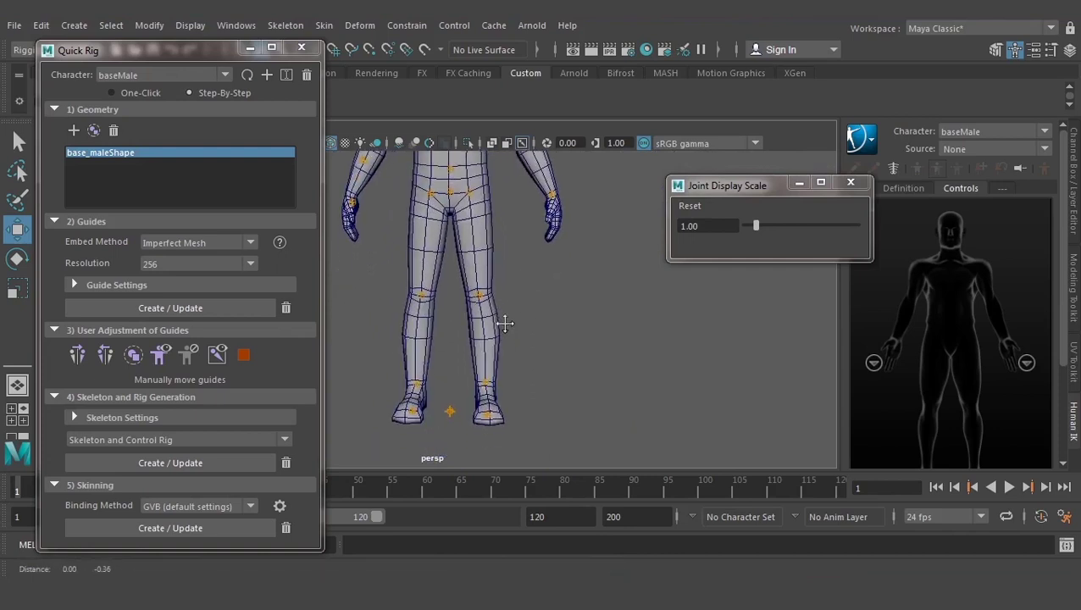
drag(548, 273, 471, 439)
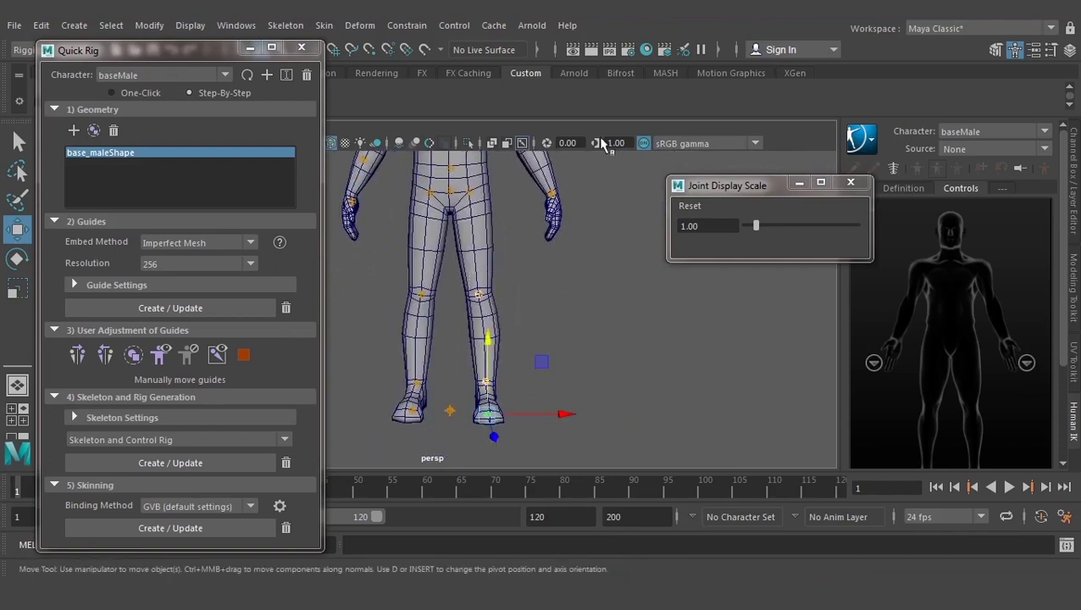
Add the torso, arm and chest guides on that side to the selection
alt+middle_drag(530, 282, 548, 367)
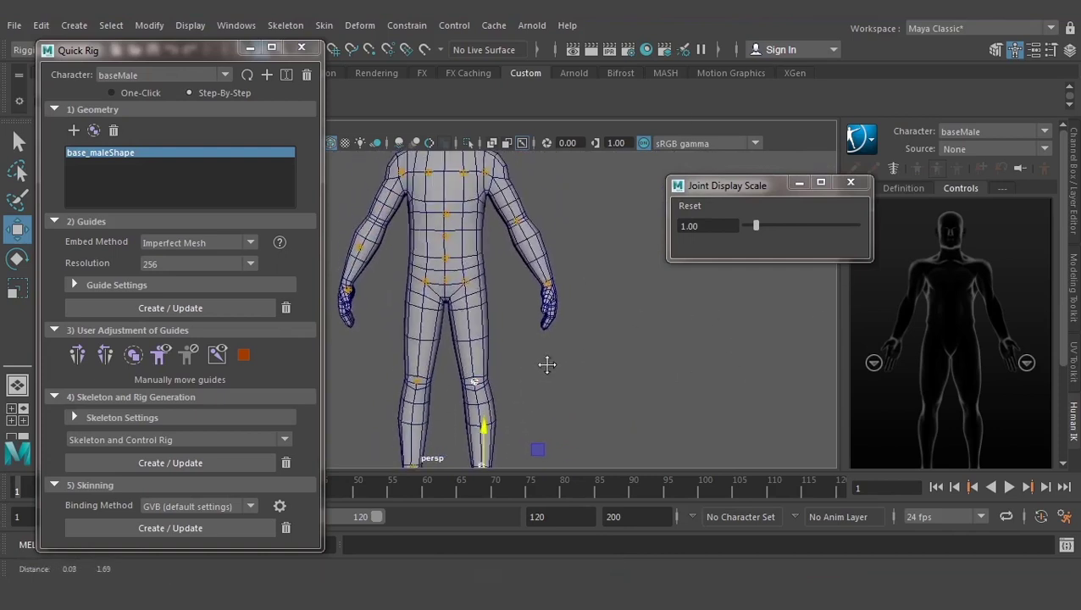
drag(472, 299, 472, 299)
scroll(472, 299, up, 2)
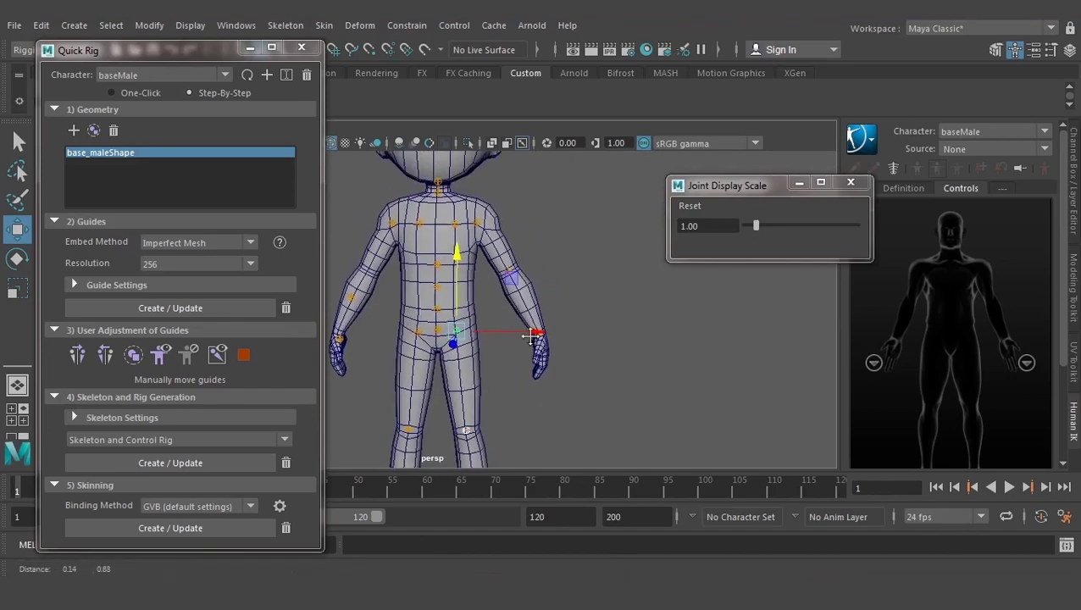
drag(591, 253, 503, 372)
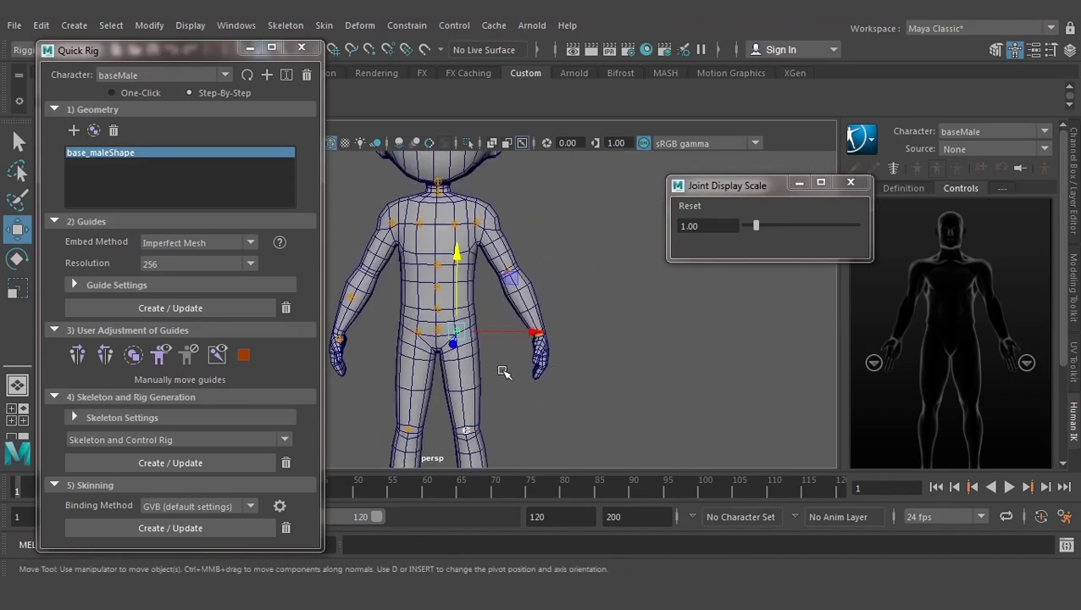
click(455, 224)
alt+middle_drag(507, 274, 521, 293)
mouse_move(522, 293)
alt+mouse_down()
mouse_move(586, 306)
mouse_move(583, 323)
alt+mouse_up()
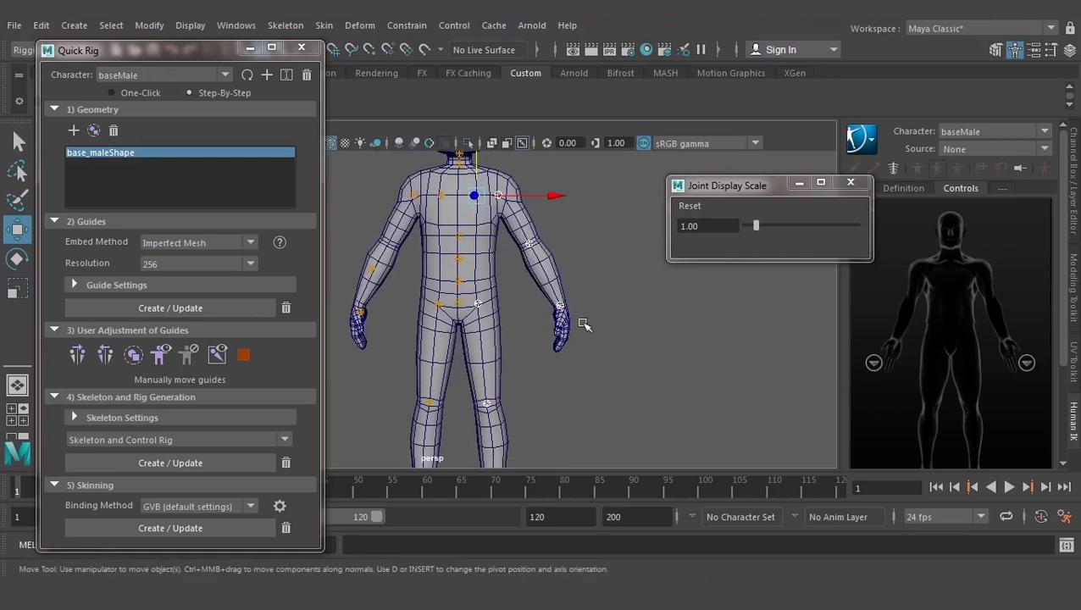
Mirror the selected guides to the opposite side, then deselect and review the symmetric guides
click(106, 356)
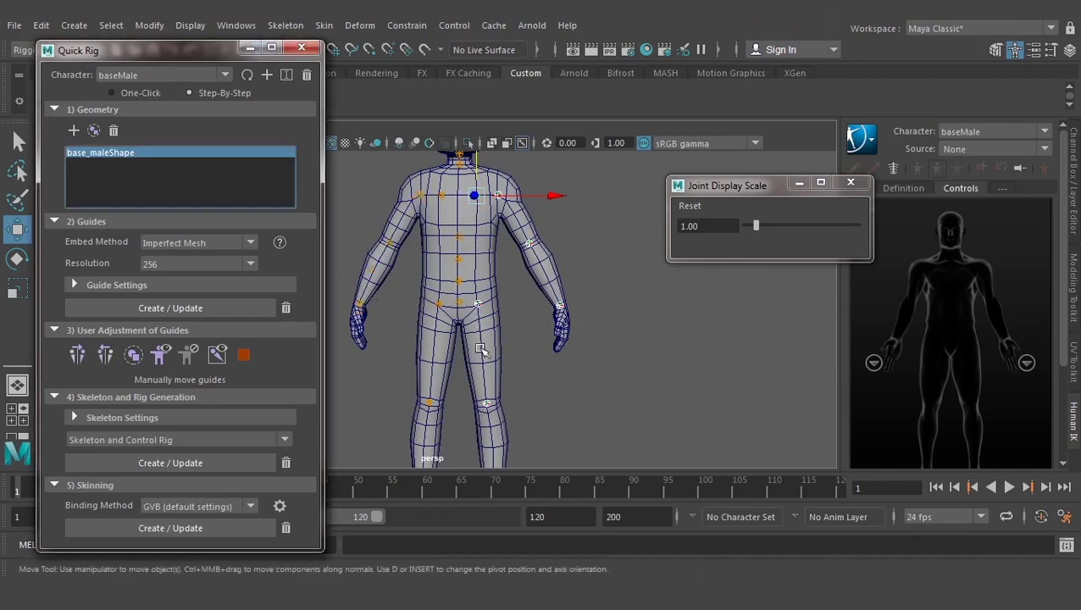
alt+middle_drag(481, 350, 518, 310)
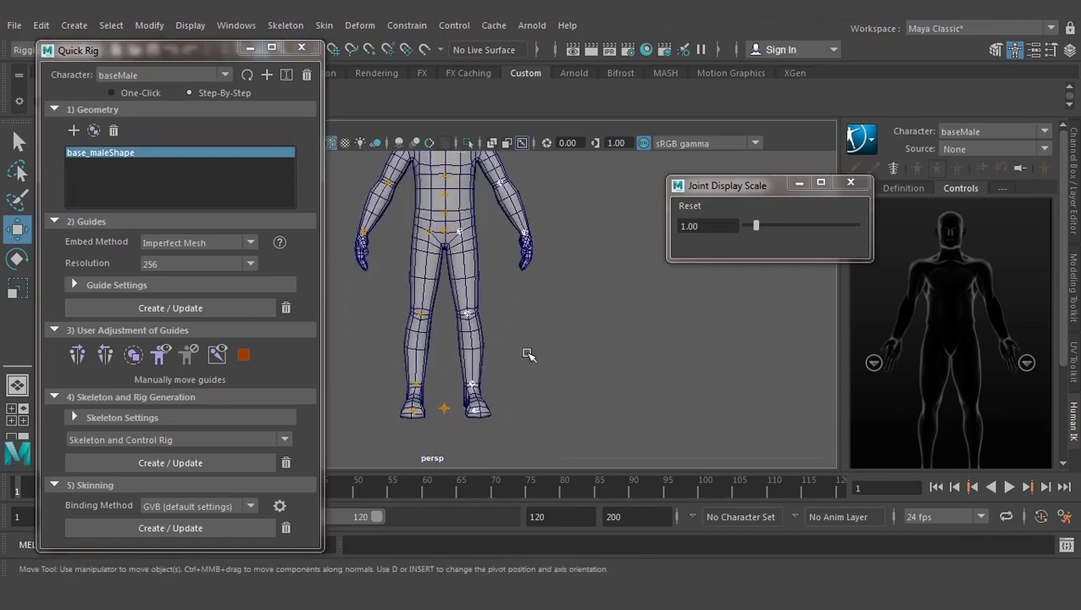
alt+middle_drag(529, 354, 543, 402)
alt+drag(543, 402, 513, 423)
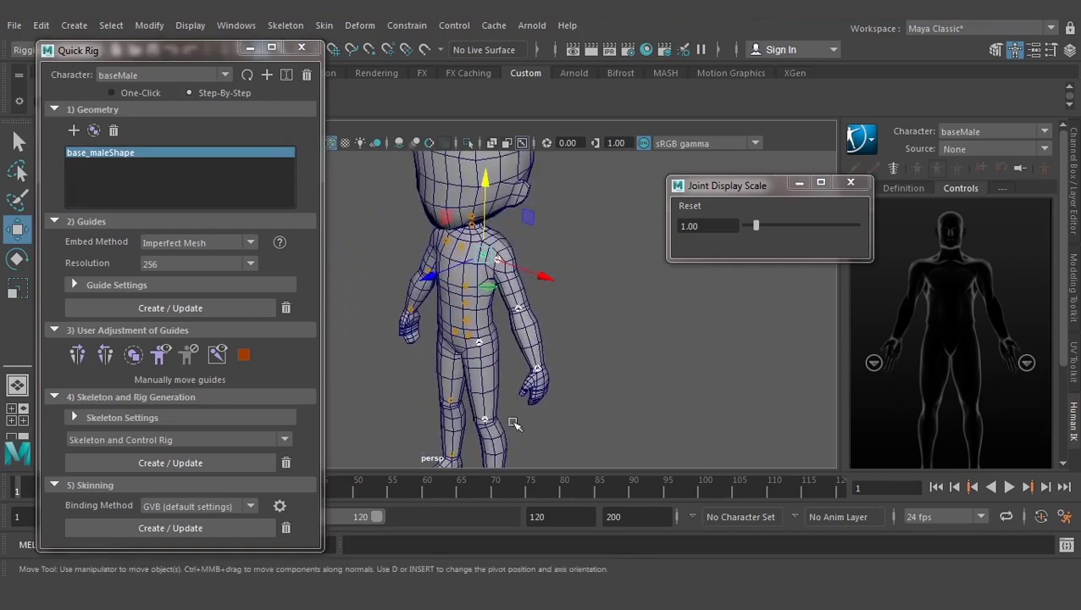
click(600, 316)
alt+drag(600, 316, 568, 413)
alt+middle_drag(599, 434, 603, 402)
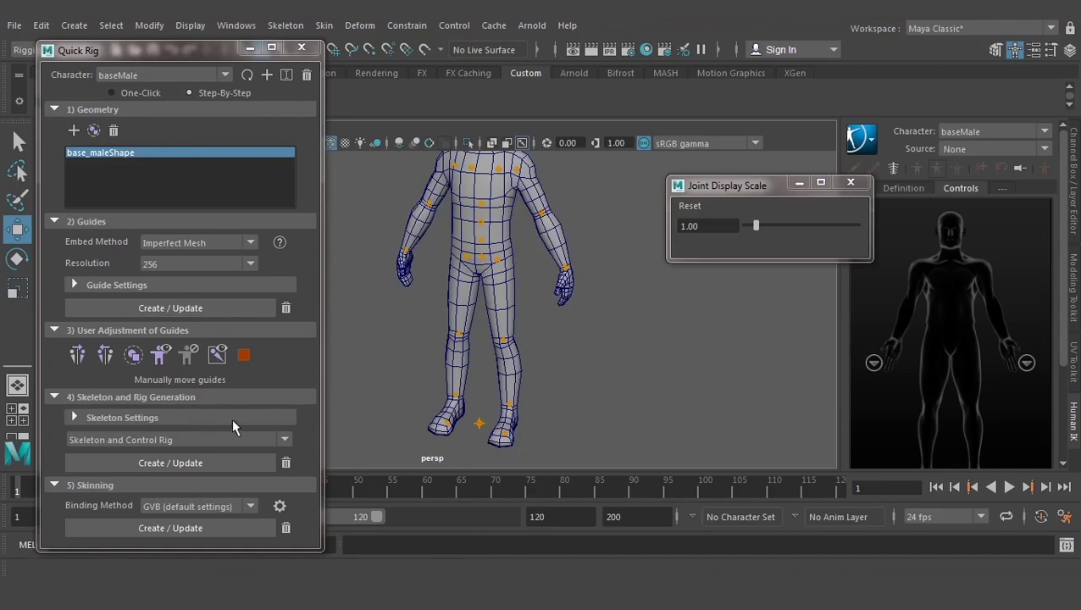
Generate the skeleton and control rig, then test it by pulling the wrist effector up
click(192, 464)
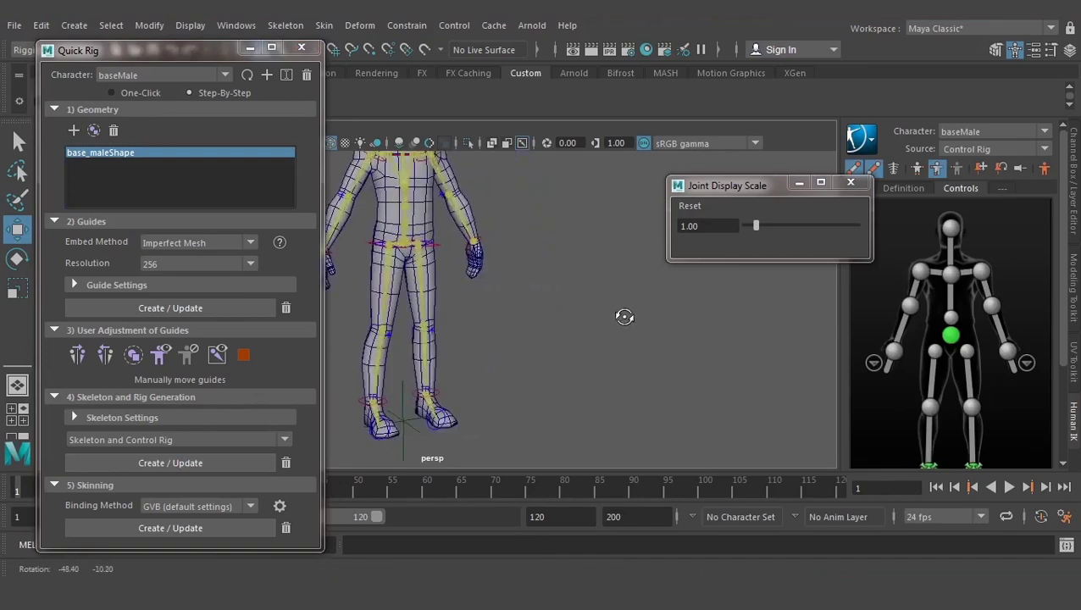
alt+drag(545, 316, 586, 316)
scroll(525, 255, up, 3)
click(555, 205)
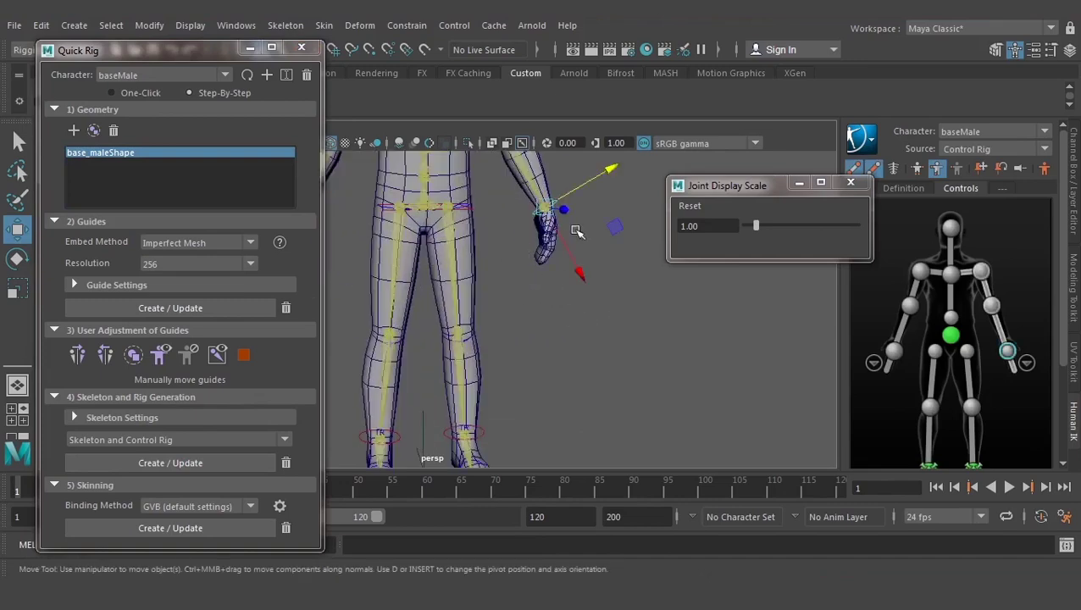
alt+middle_drag(561, 215, 498, 366)
mouse_move(498, 366)
mouse_down()
mouse_move(642, 241)
mouse_move(564, 310)
mouse_up()
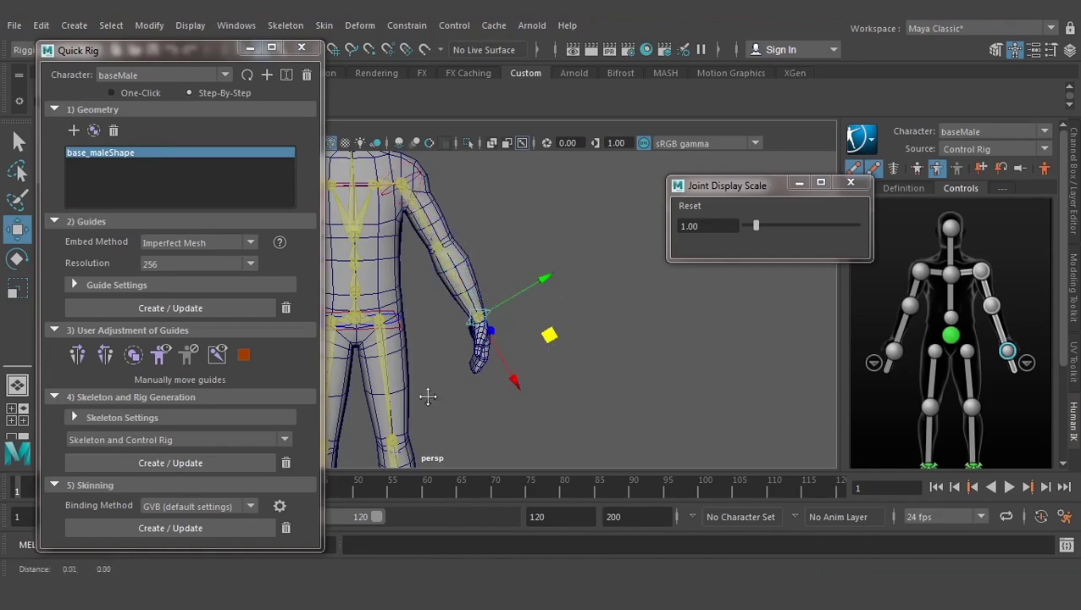
Switch to the front view and zoom in on the arm's elbow guide
mouse_move(427, 393)
alt+mouse_down()
mouse_move(507, 386)
mouse_move(476, 442)
alt+mouse_up()
key(space)
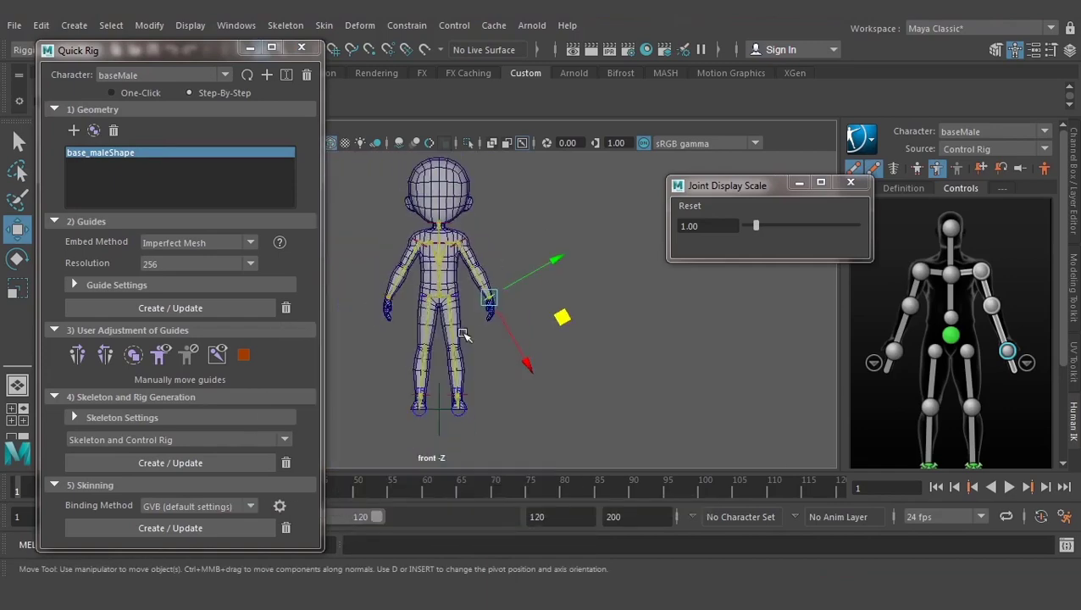
scroll(489, 307, up, 2)
scroll(489, 322, up, 3)
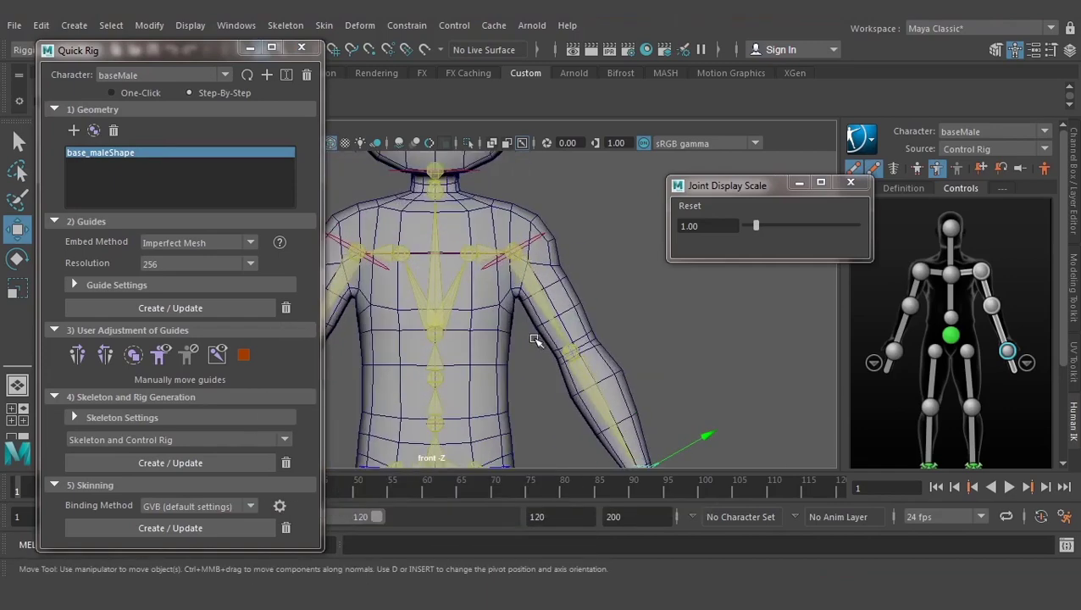
scroll(490, 339, up, 2)
scroll(490, 350, up, 2)
scroll(487, 345, up, 2)
scroll(480, 335, up, 1)
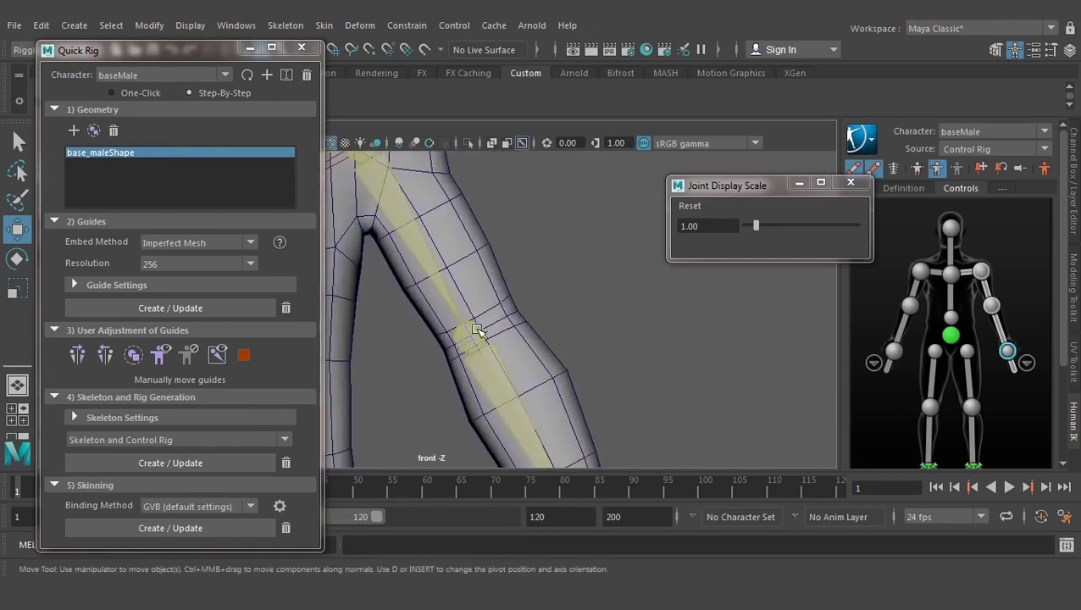
scroll(472, 330, up, 2)
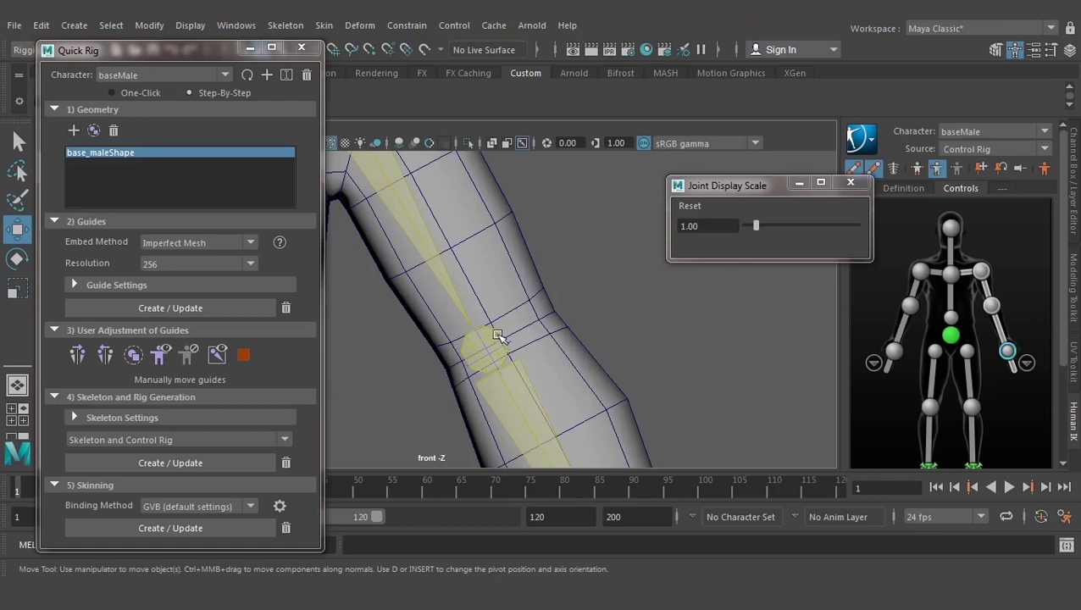
scroll(497, 336, up, 1)
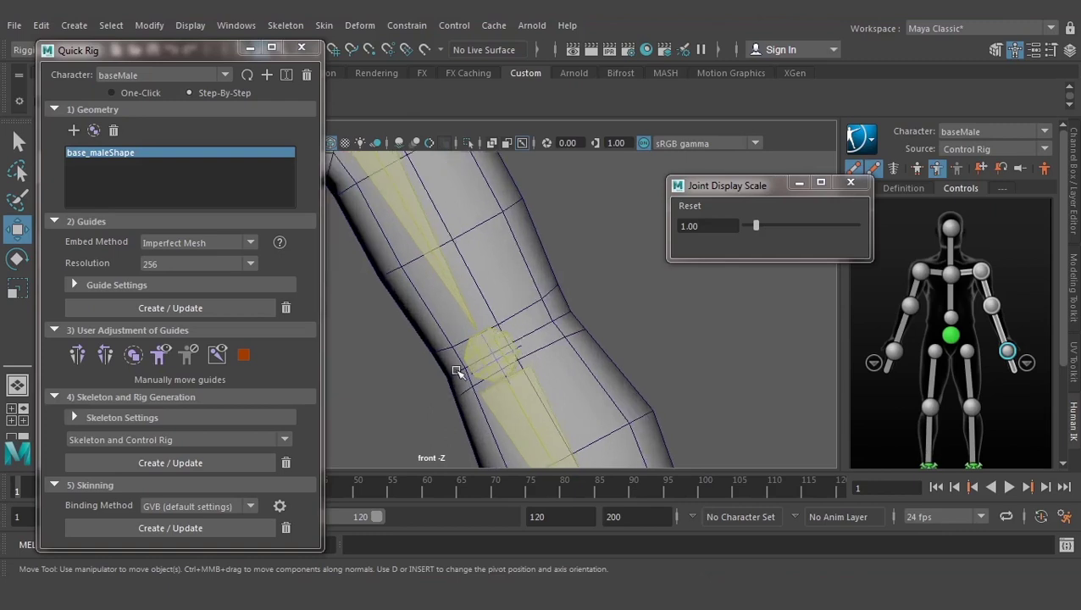
scroll(464, 365, down, 5)
scroll(441, 309, up, 1)
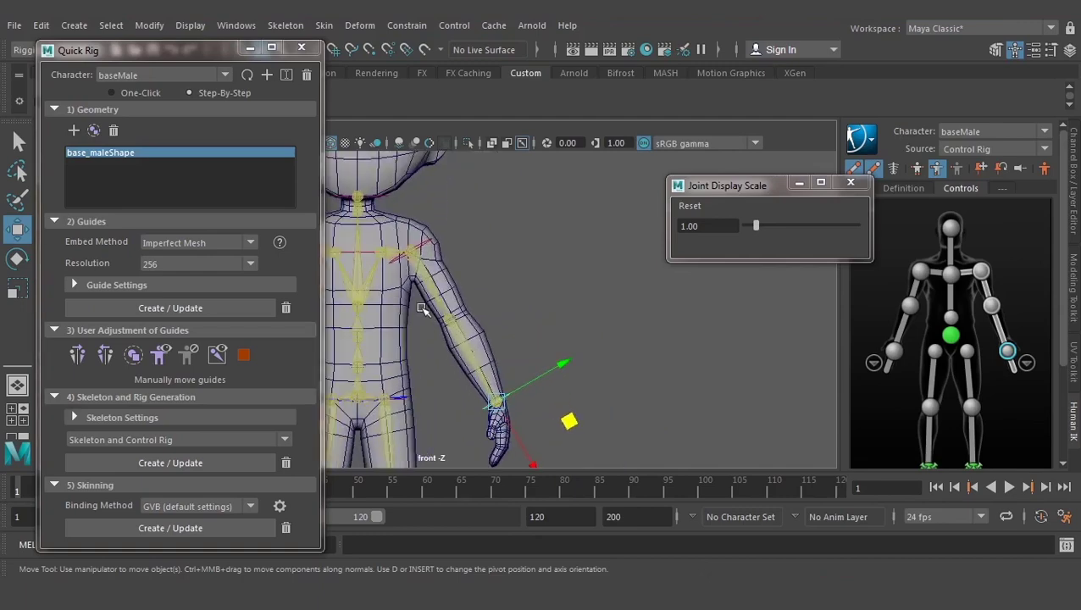
scroll(424, 308, up, 1)
scroll(420, 298, up, 1)
scroll(427, 272, up, 1)
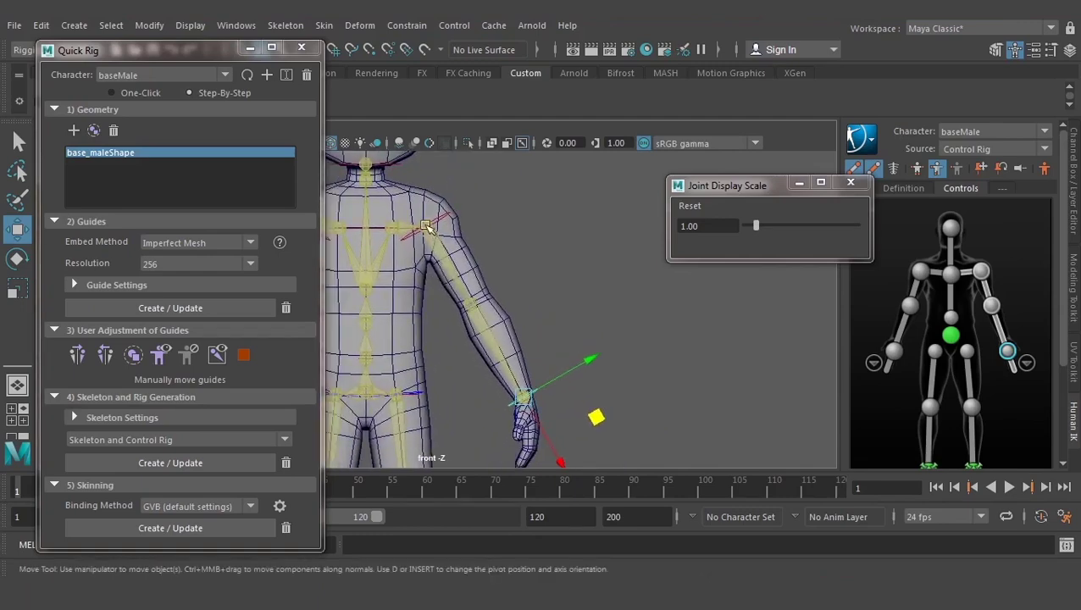
scroll(426, 227, up, 1)
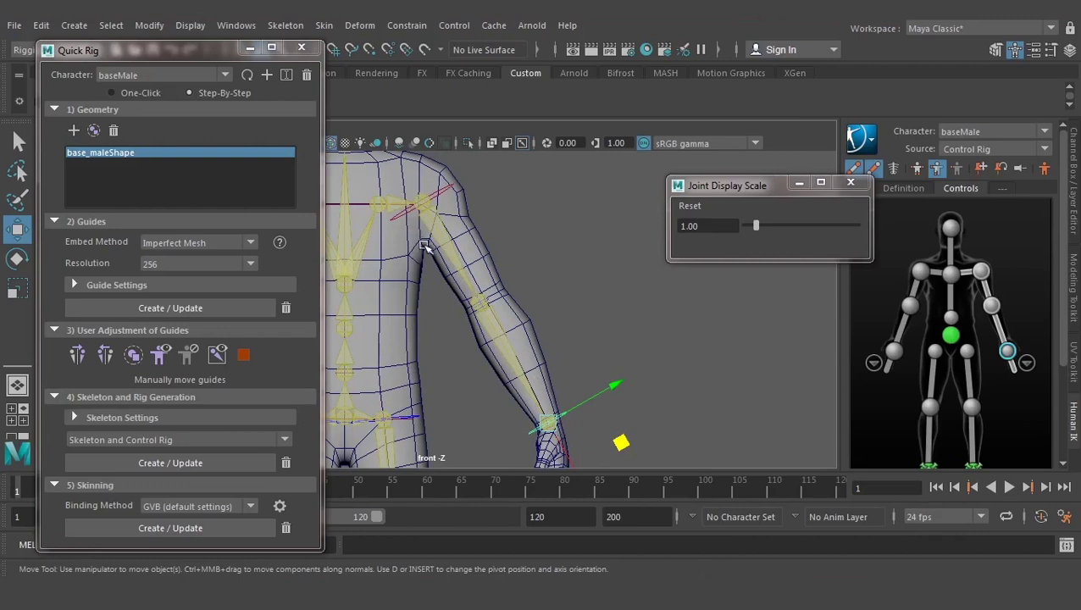
scroll(480, 315, up, 2)
scroll(507, 288, up, 3)
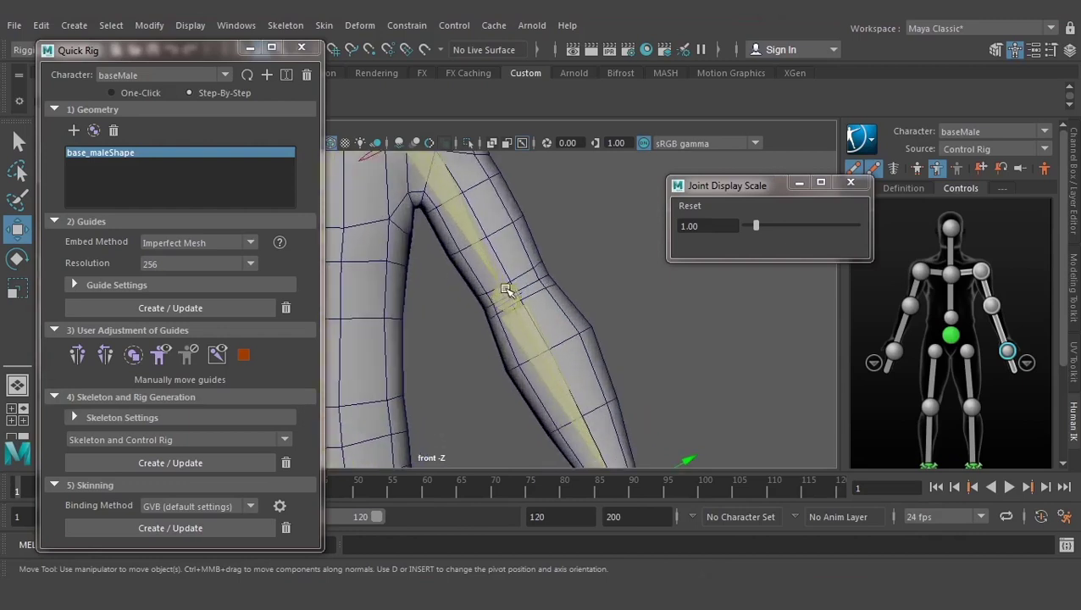
scroll(522, 292, up, 1)
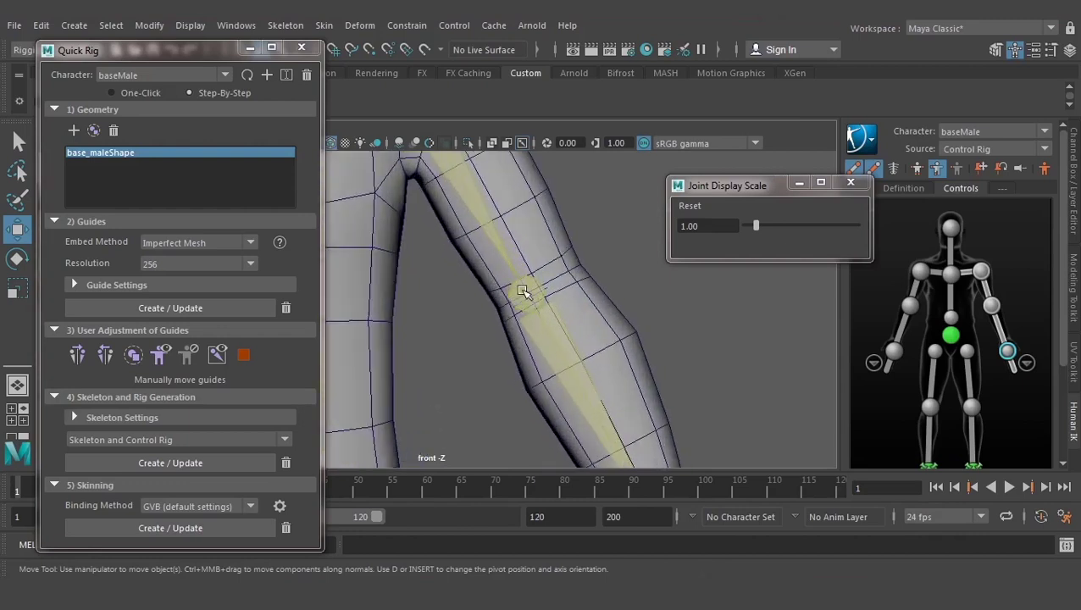
Select the elbow guide and upper arm, then orbit to check the arm guides in side profile
click(527, 283)
scroll(490, 308, up, 2)
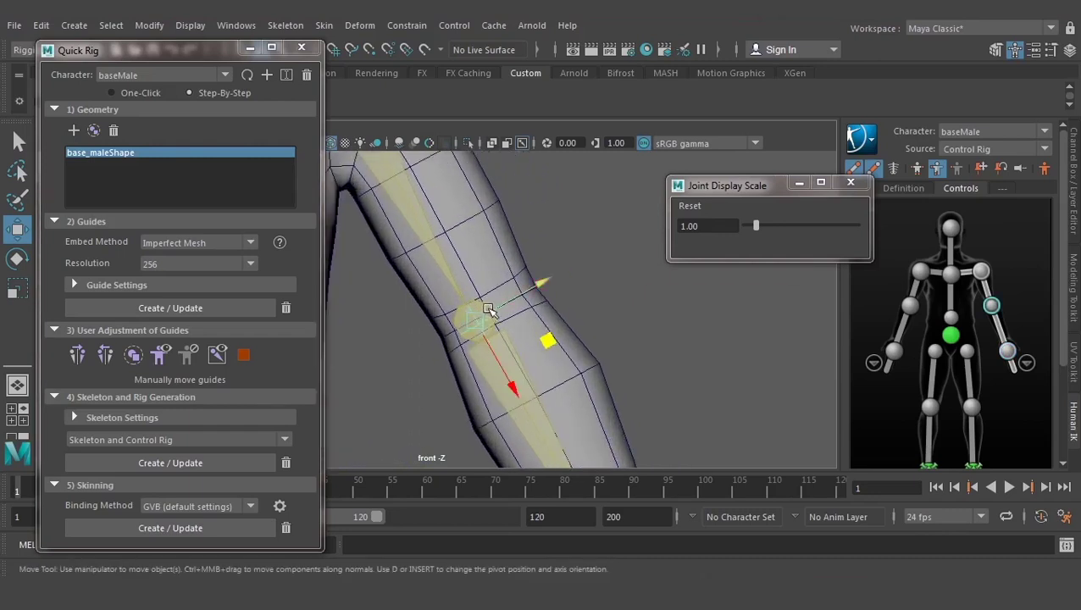
scroll(490, 310, up, 1)
click(467, 315)
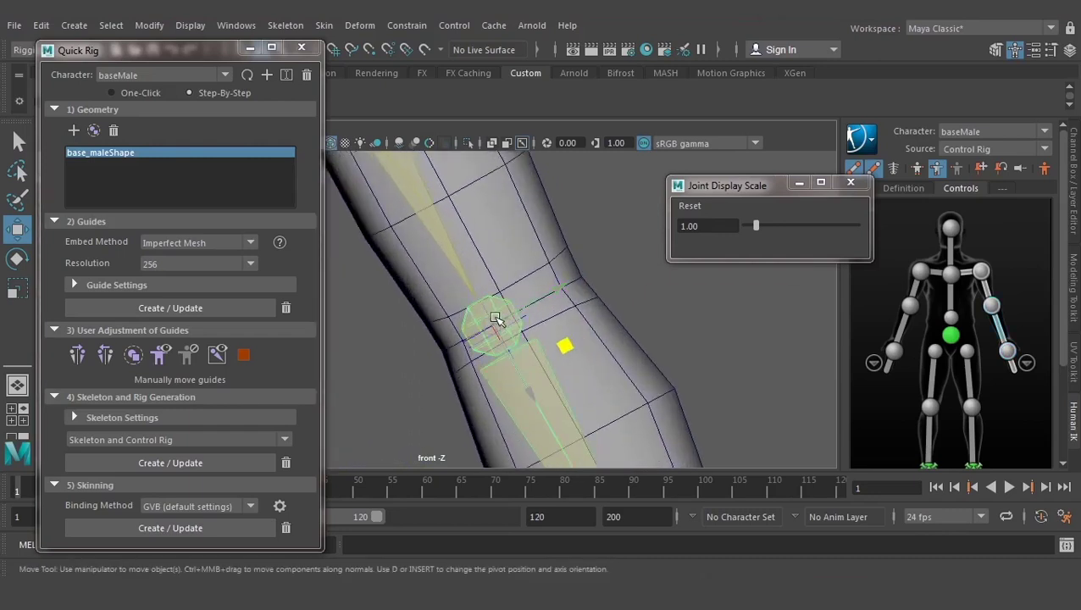
scroll(516, 332, down, 1)
scroll(516, 332, down, 3)
scroll(514, 335, up, 2)
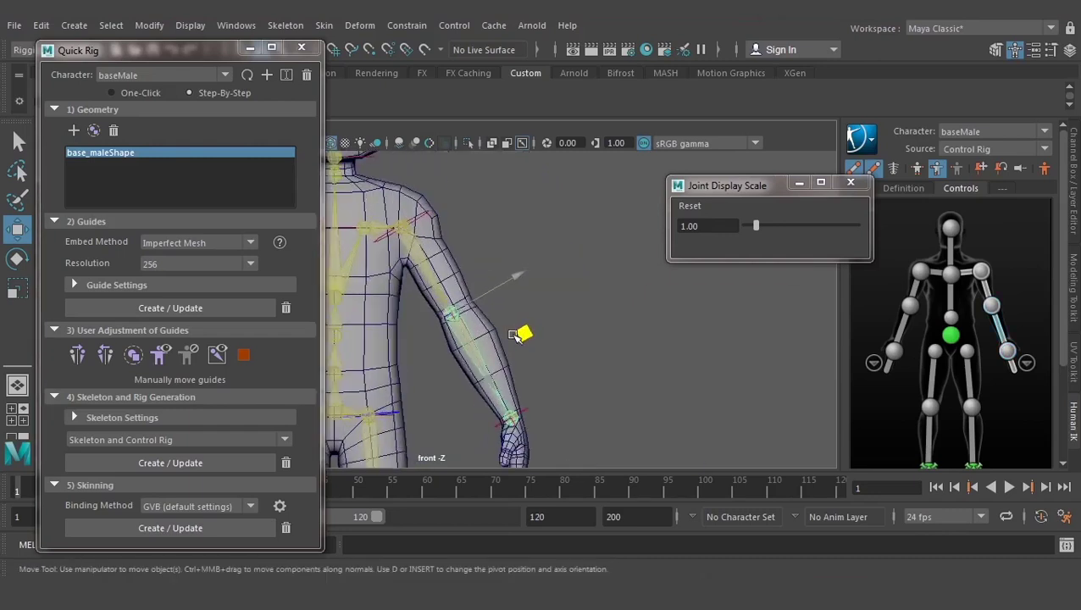
drag(452, 273, 448, 230)
mouse_move(501, 345)
alt+mouse_down()
mouse_move(378, 366)
mouse_move(566, 313)
mouse_move(498, 342)
alt+mouse_up()
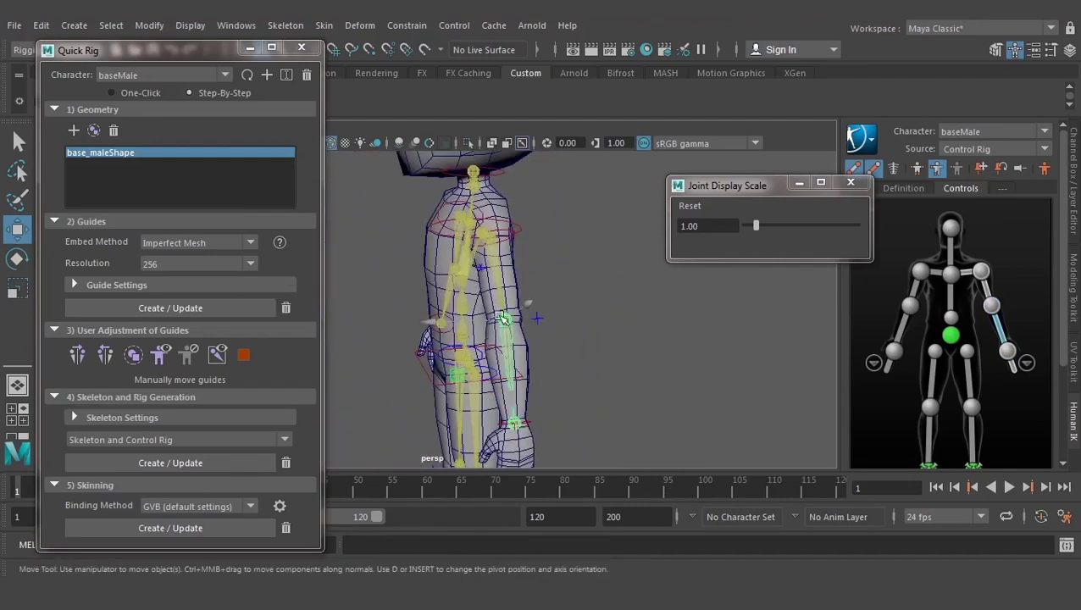
mouse_move(525, 421)
alt+mouse_down()
mouse_move(442, 415)
mouse_move(437, 428)
alt+mouse_up()
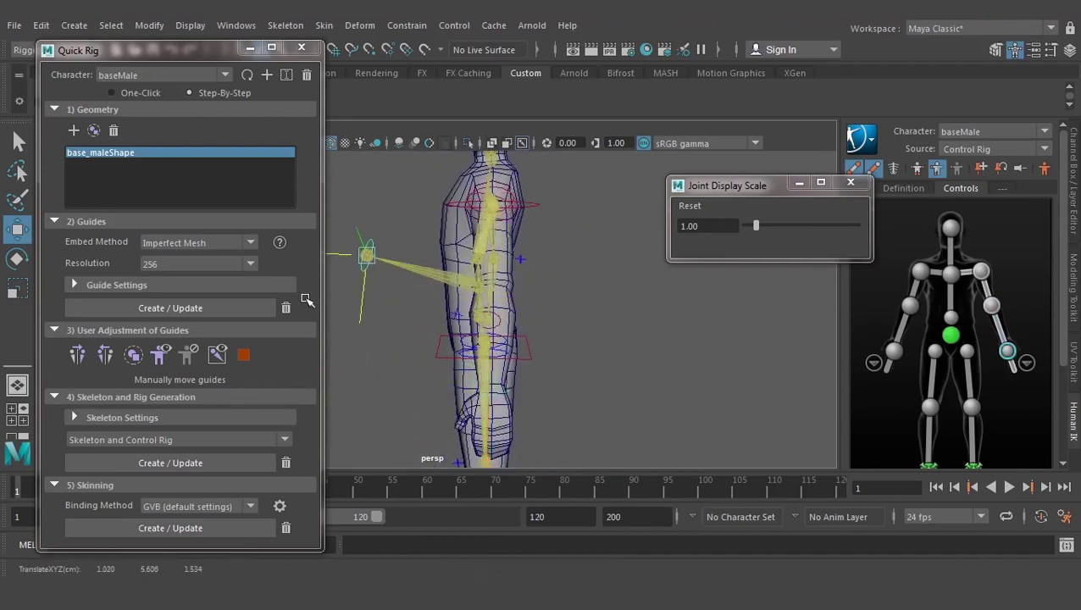
mouse_move(386, 337)
alt+mouse_down()
mouse_move(512, 352)
mouse_move(427, 239)
alt+mouse_up()
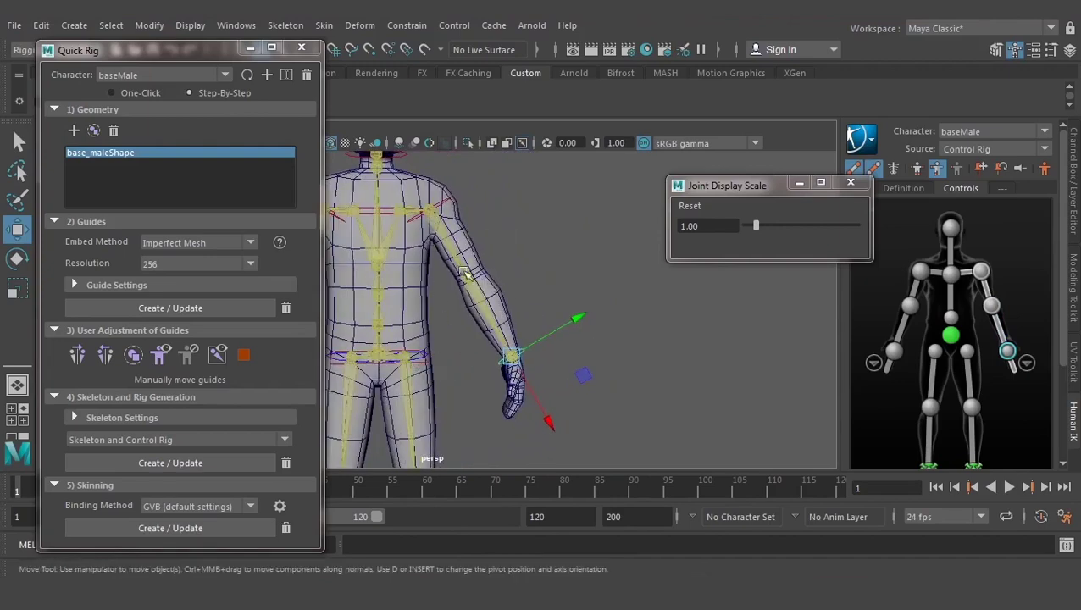
Zoom into the front view and inspect the knee and ankle guides
scroll(475, 322, up, 2)
scroll(532, 377, up, 2)
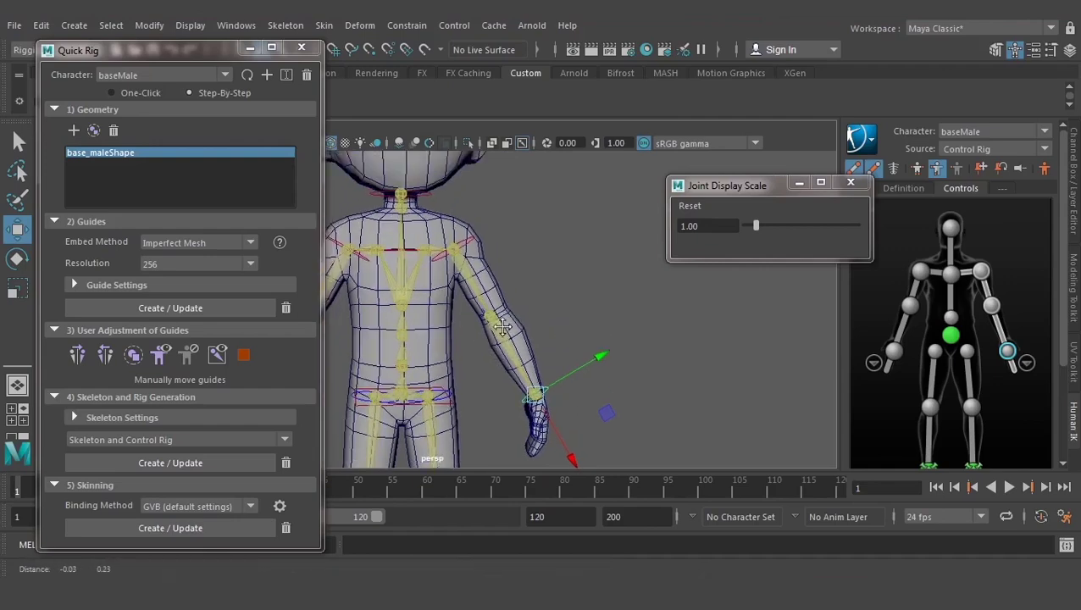
scroll(543, 355, up, 2)
scroll(551, 335, up, 1)
mouse_move(555, 329)
alt+mouse_down()
mouse_move(514, 309)
mouse_move(527, 356)
alt+mouse_up()
key(space)
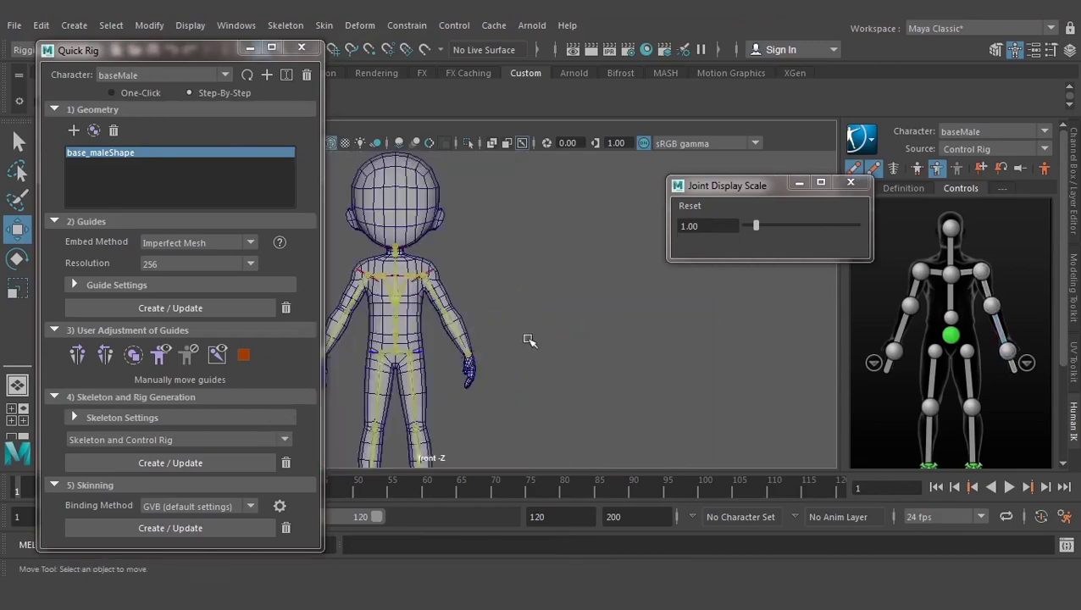
scroll(526, 338, up, 2)
mouse_move(526, 309)
alt+middle_down()
mouse_move(532, 380)
mouse_move(481, 288)
alt+middle_up()
scroll(481, 288, up, 2)
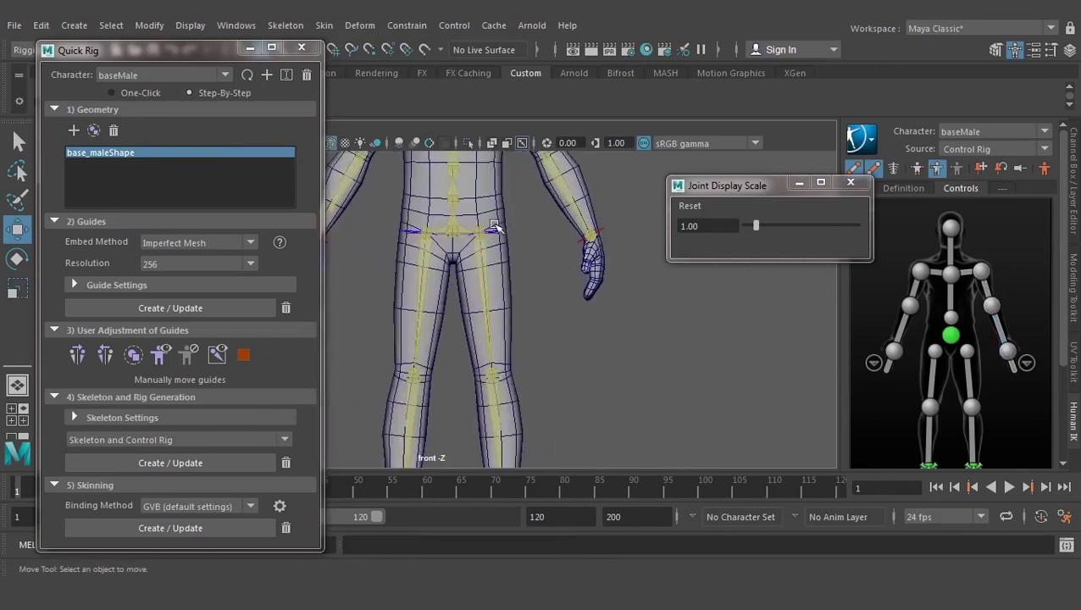
scroll(481, 288, up, 2)
scroll(508, 263, up, 1)
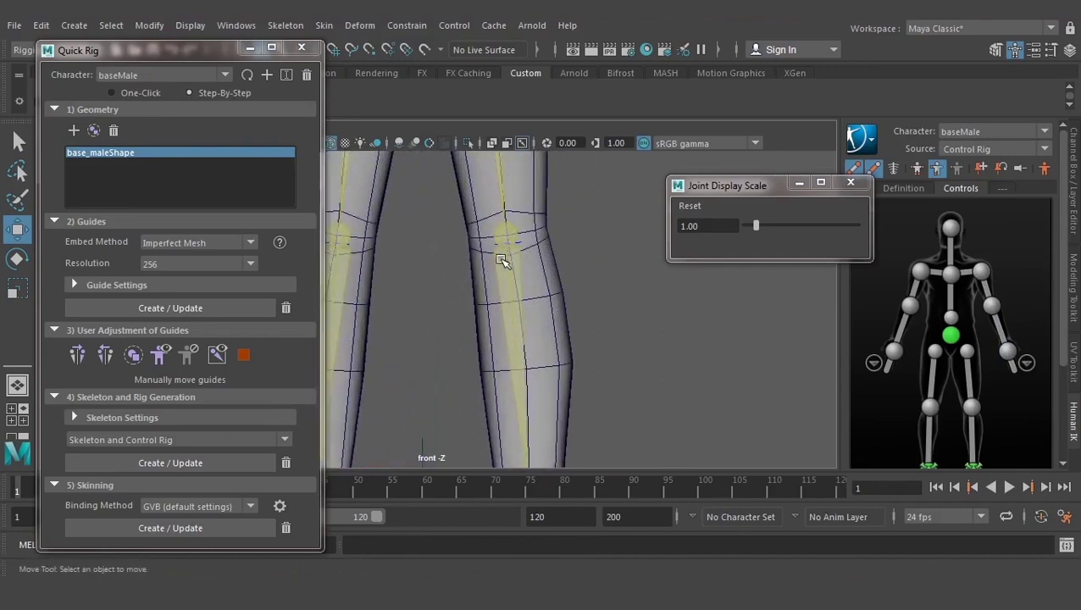
scroll(537, 256, up, 1)
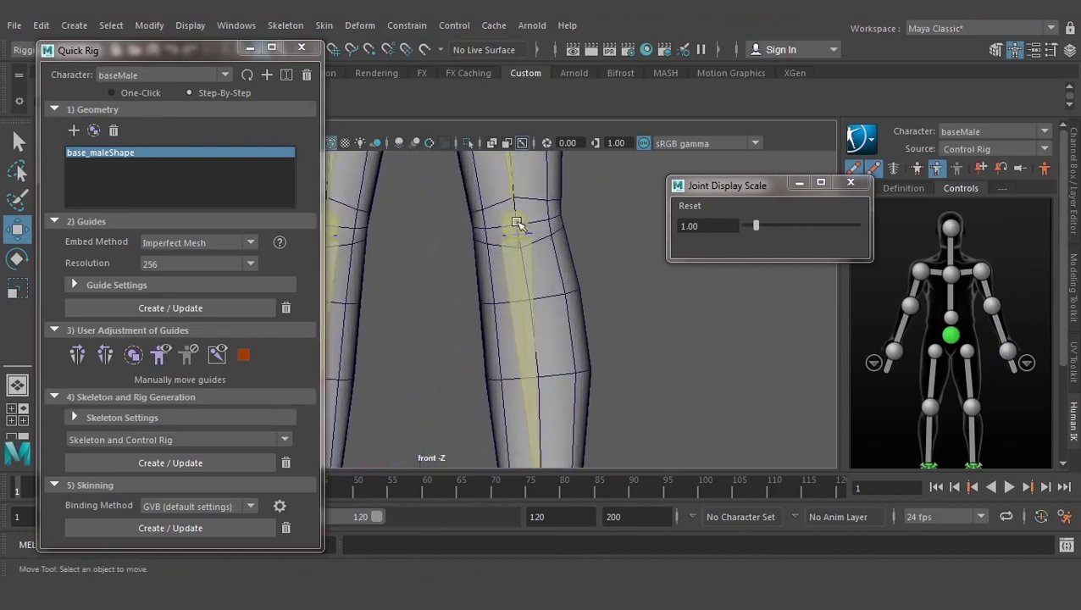
alt+middle_drag(551, 260, 531, 210)
alt+middle_drag(536, 362, 506, 349)
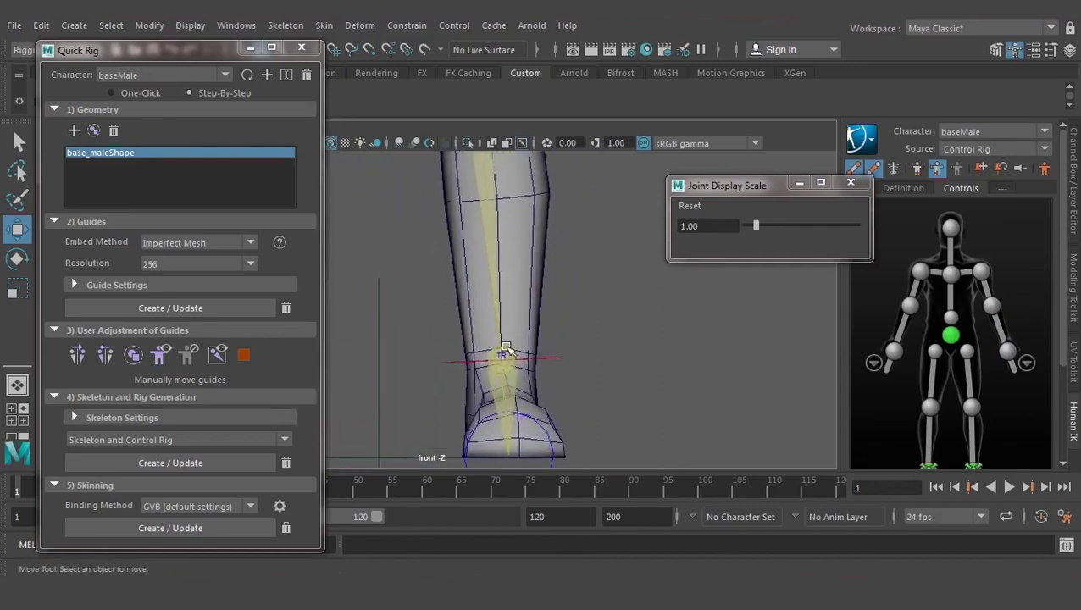
scroll(508, 360, down, 3)
In perspective view, orbit closely around the hand to check the wrist guide's placement
key(space)
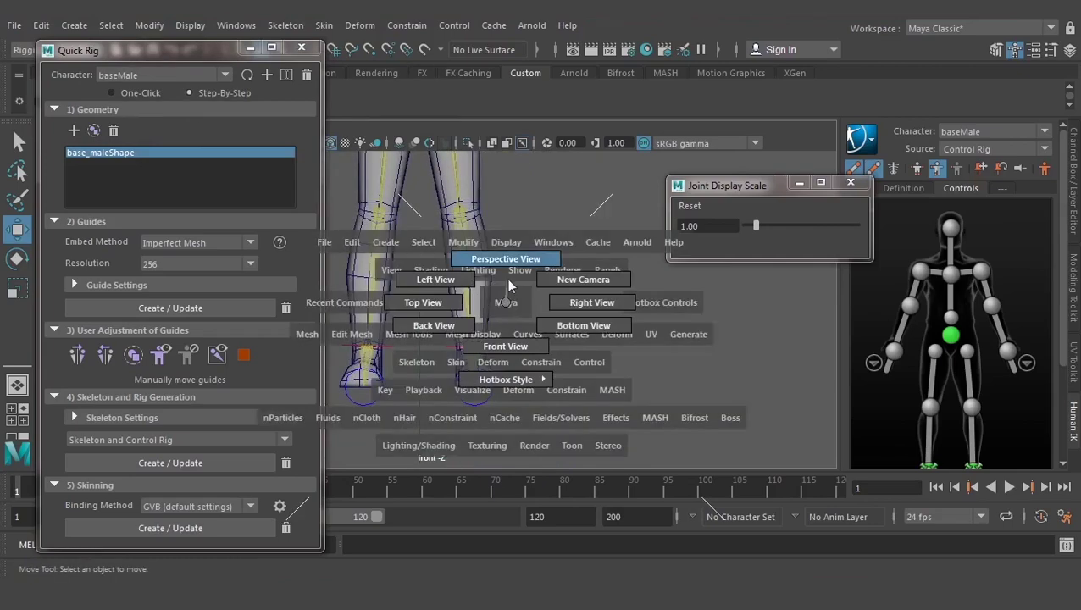
click(508, 287)
scroll(509, 287, down, 3)
alt+drag(509, 288, 474, 288)
mouse_move(509, 338)
alt+middle_down()
mouse_move(546, 397)
mouse_move(508, 398)
mouse_move(502, 309)
alt+middle_up()
scroll(547, 397, up, 3)
scroll(465, 364, up, 2)
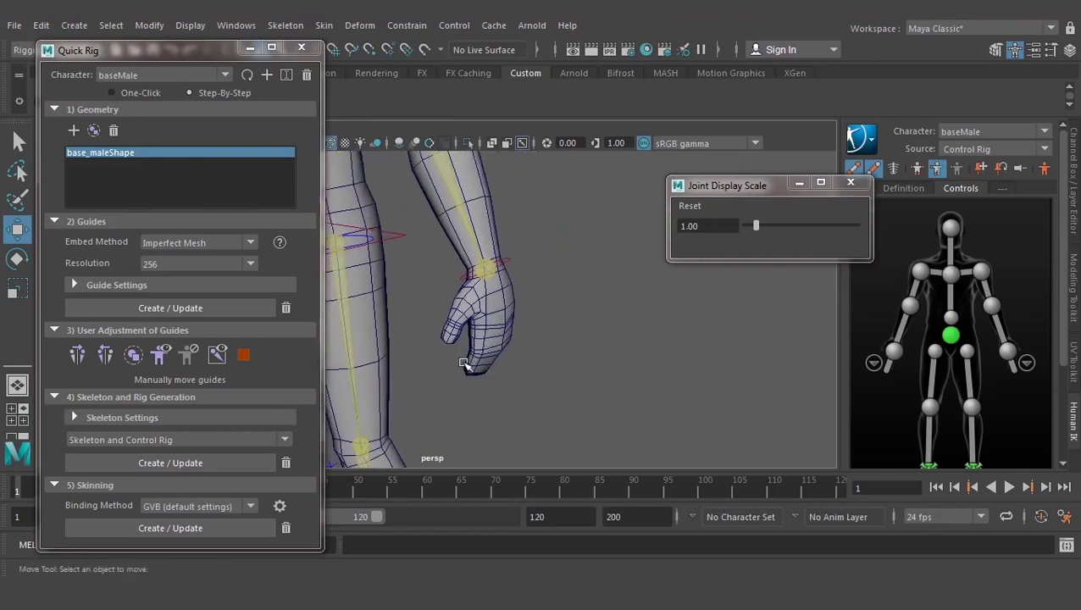
mouse_move(464, 364)
alt+mouse_down()
mouse_move(494, 356)
mouse_move(518, 367)
alt+mouse_up()
scroll(518, 367, up, 2)
alt+middle_drag(525, 331, 525, 315)
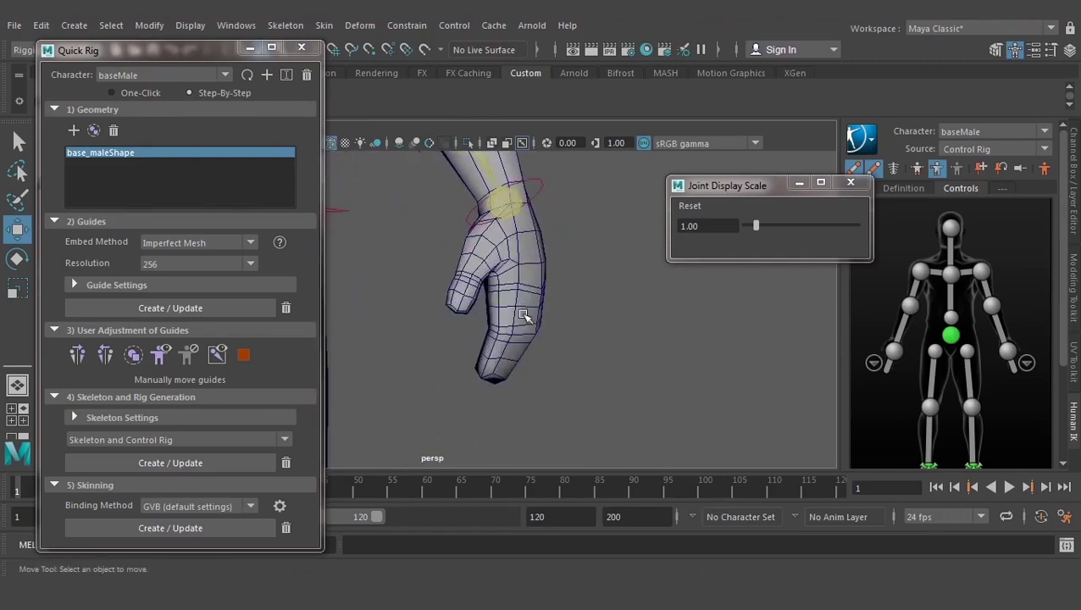
mouse_move(524, 315)
alt+mouse_down()
mouse_move(526, 338)
mouse_move(520, 219)
alt+mouse_up()
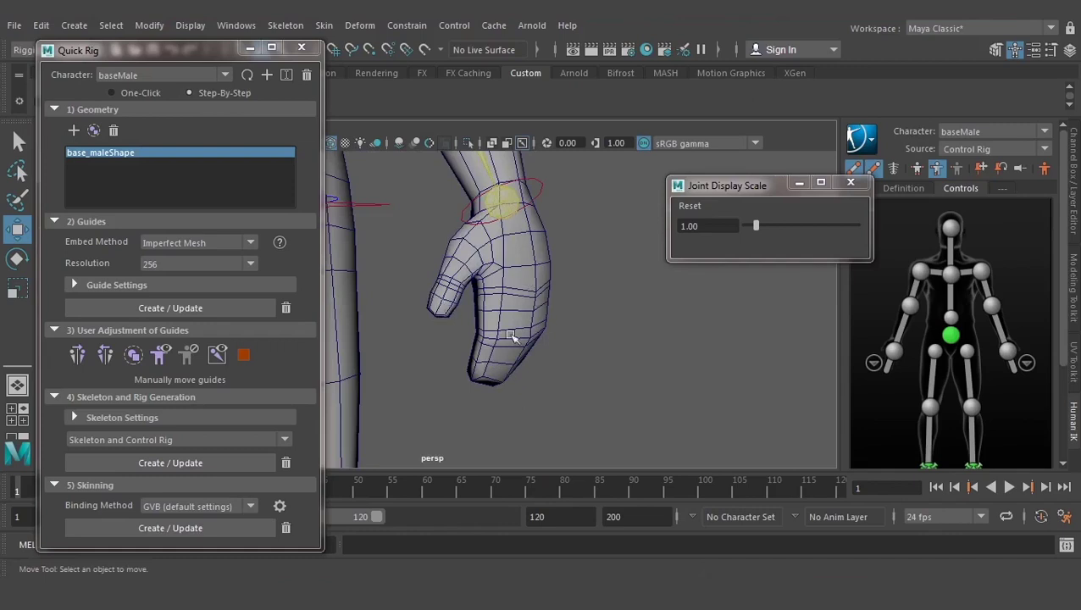
scroll(446, 327, down, 2)
scroll(504, 321, down, 2)
scroll(500, 282, down, 1)
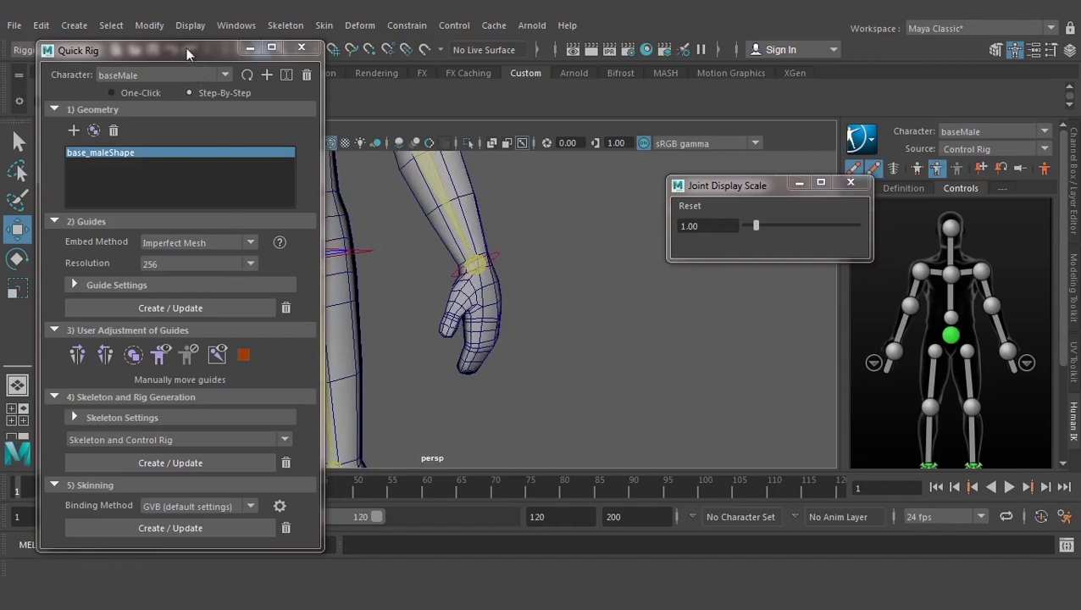
Start Skeleton > Create Joints and frame the character's hand in front view
click(286, 26)
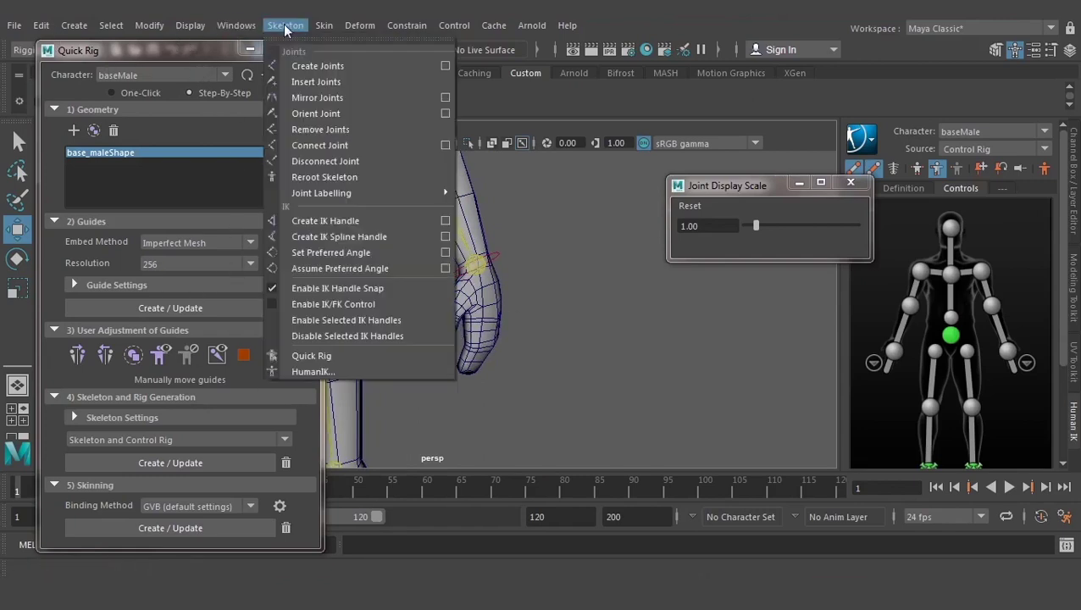
click(318, 67)
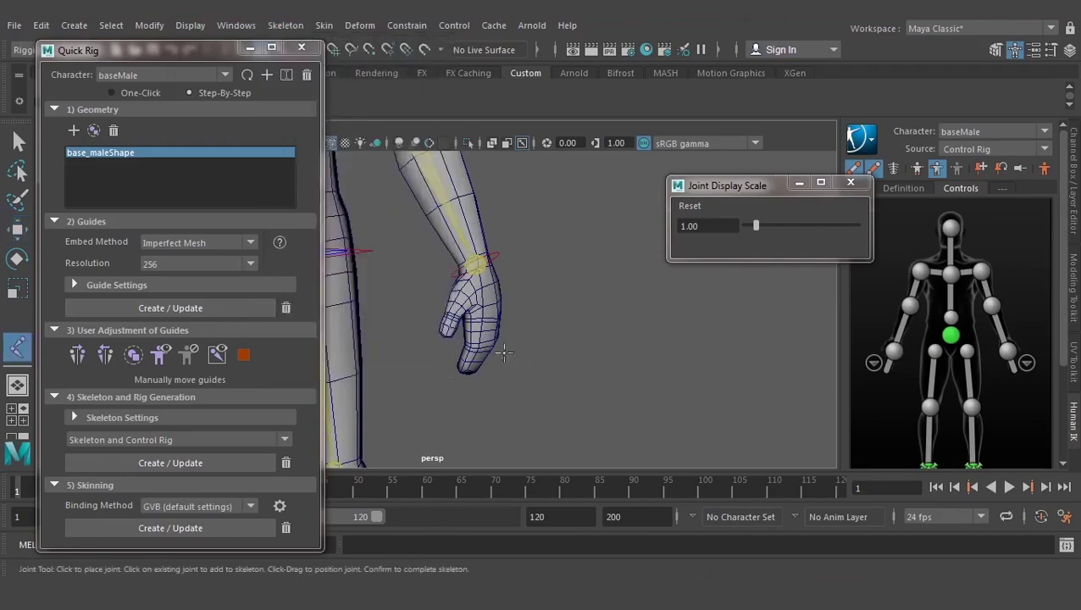
key(space)
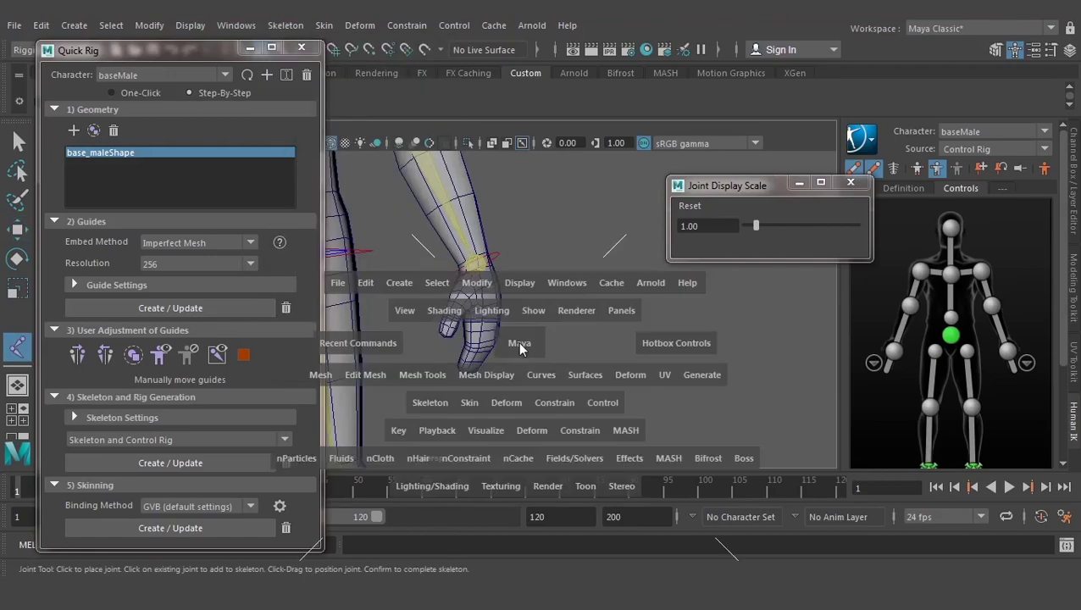
drag(518, 341, 518, 386)
scroll(475, 339, up, 5)
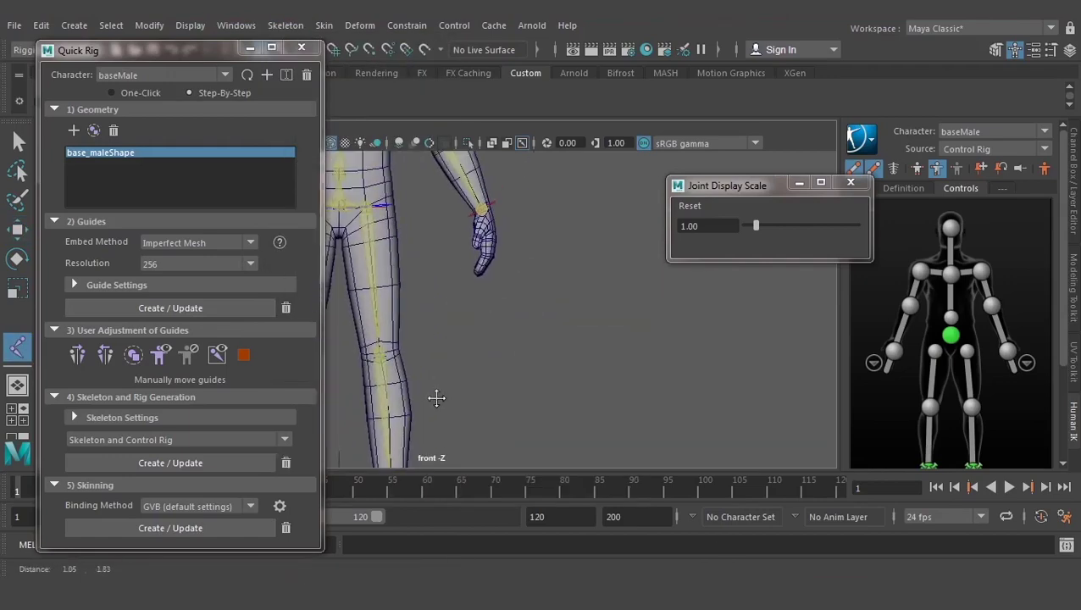
mouse_move(434, 393)
alt+middle_down()
mouse_move(500, 261)
mouse_move(443, 342)
alt+middle_up()
scroll(443, 341, up, 3)
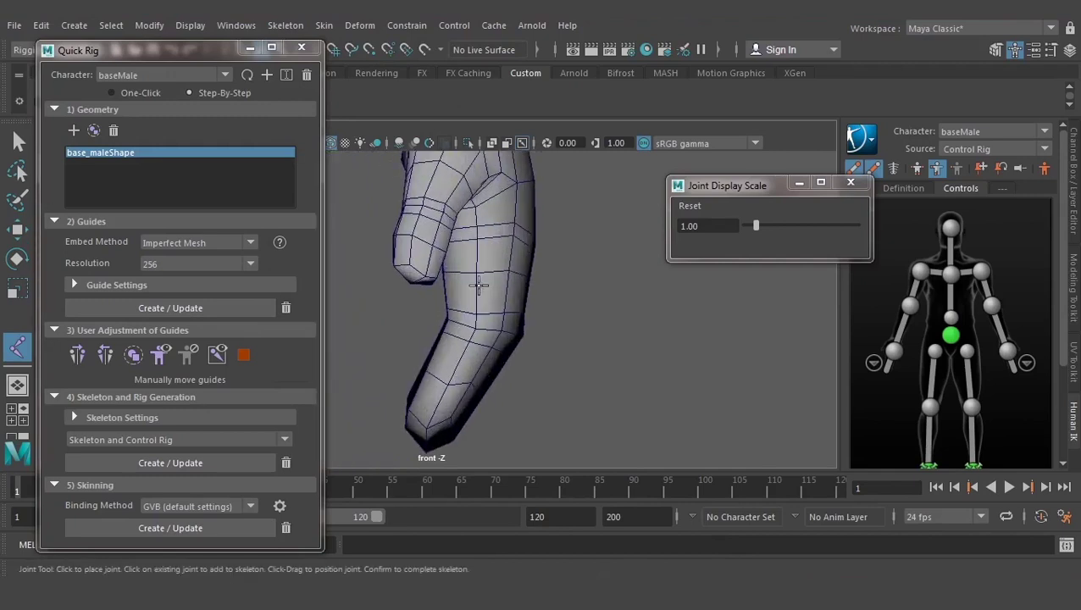
scroll(443, 342, up, 1)
Place three joints from finger base to fingertip, with joint display scale set to 0.15
click(474, 249)
drag(474, 248, 477, 252)
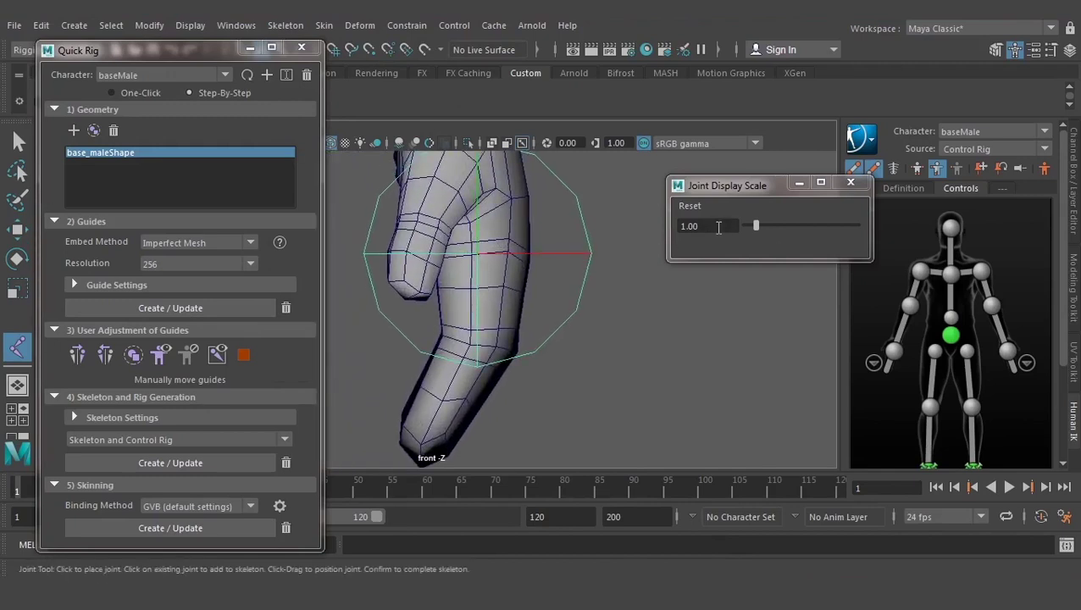
drag(754, 229, 750, 228)
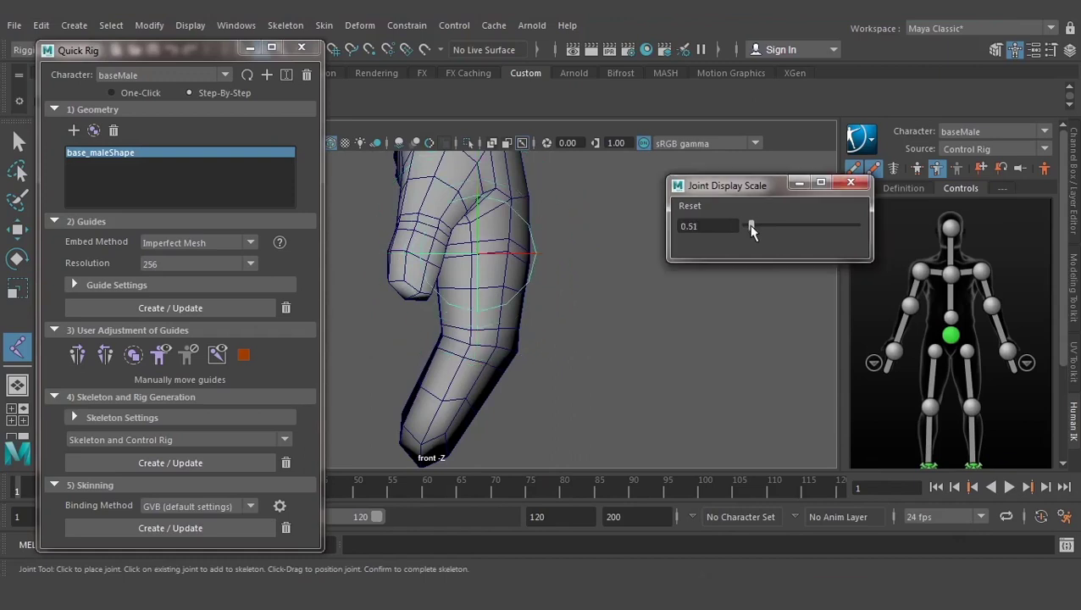
drag(750, 231, 747, 232)
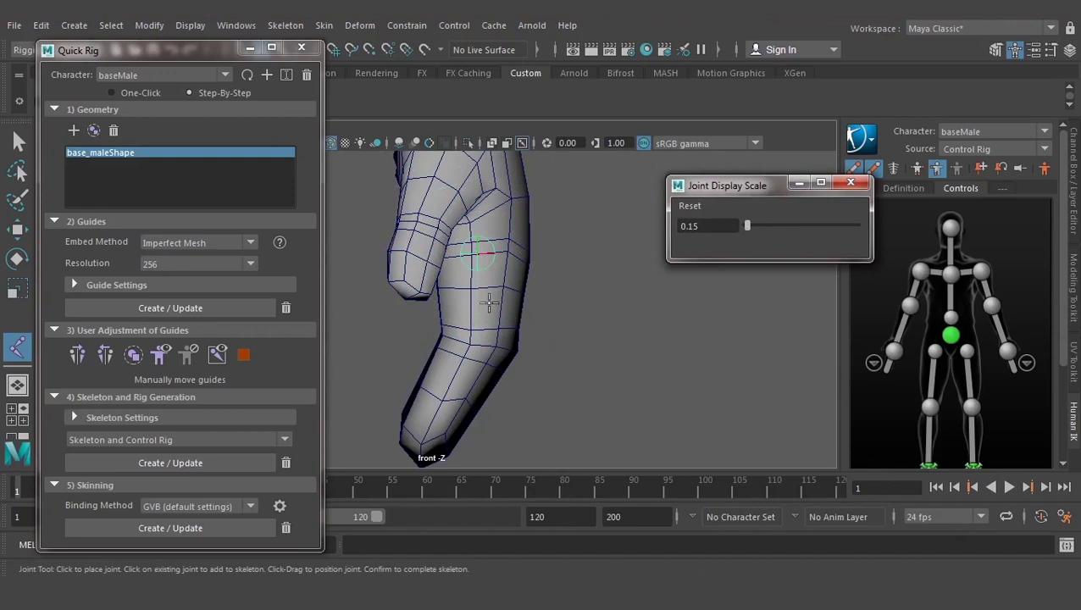
click(471, 342)
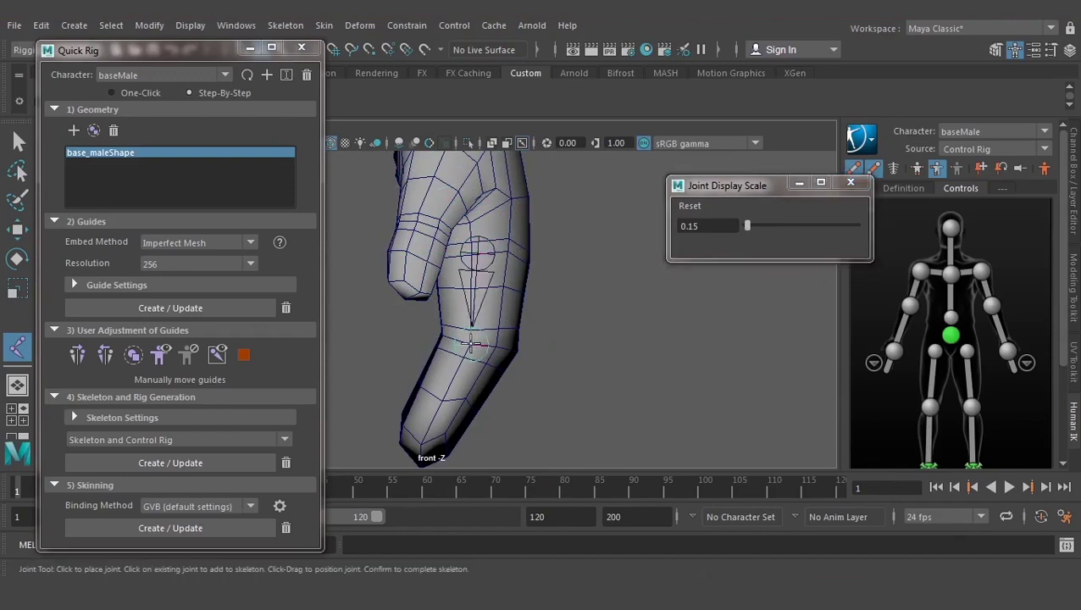
alt+middle_drag(420, 437, 429, 390)
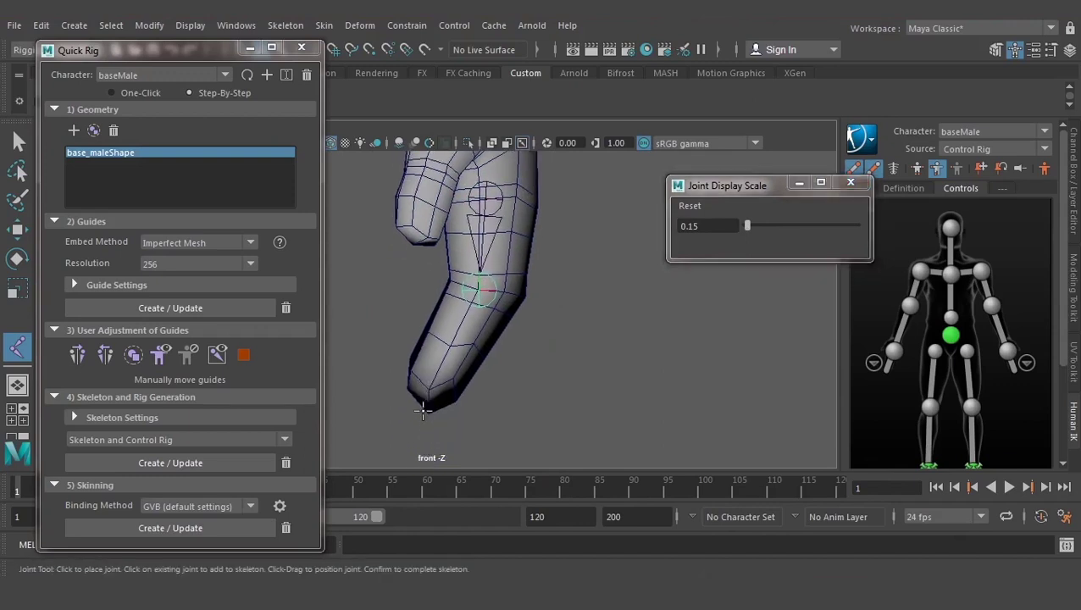
click(422, 410)
Finish the finger chain and nudge the leg's joint guide slightly along X
key(w)
scroll(510, 271, up, 3)
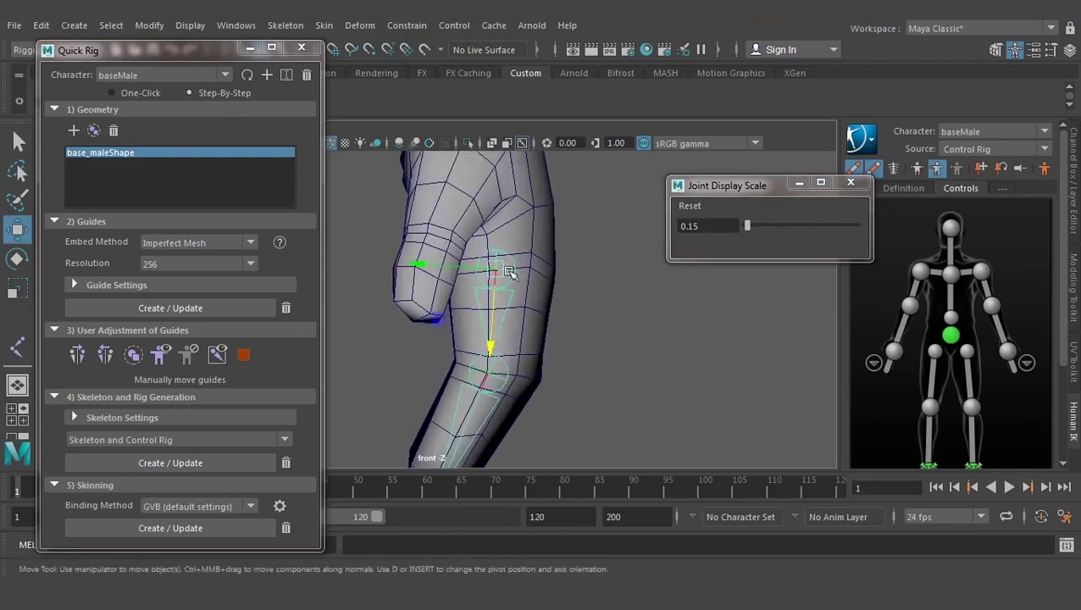
scroll(509, 271, up, 1)
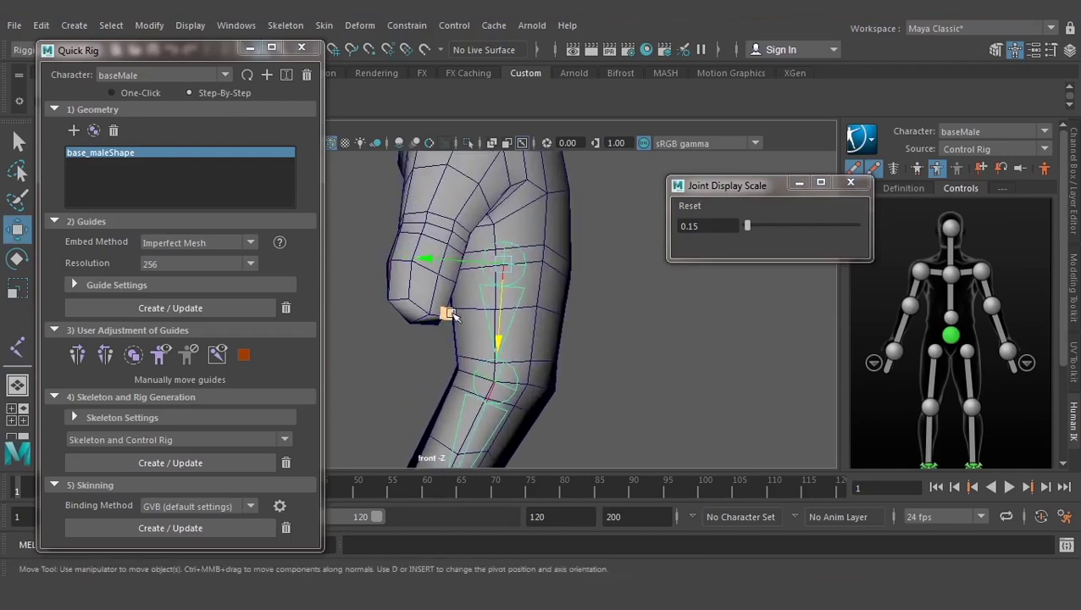
drag(451, 313, 443, 315)
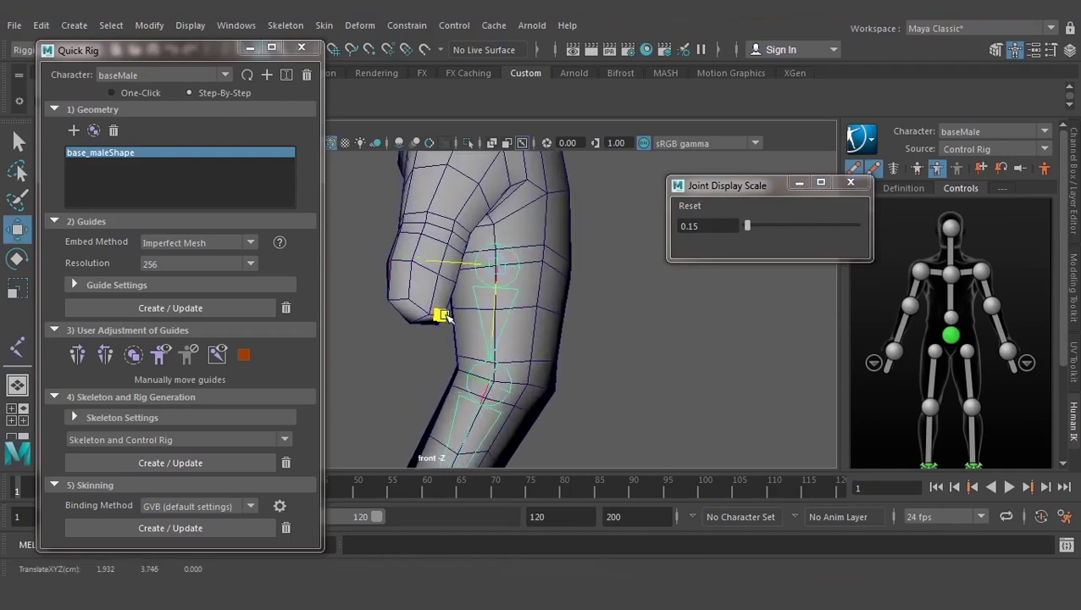
drag(443, 315, 447, 315)
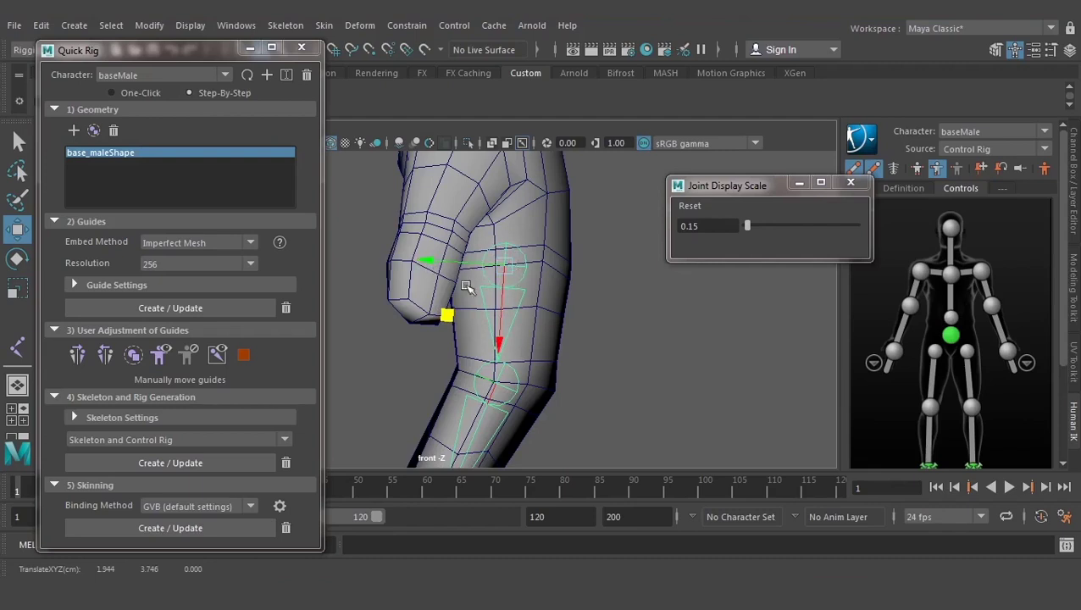
Set the Move tool's axis orientation to World, then shift the guide along X
double_click(16, 230)
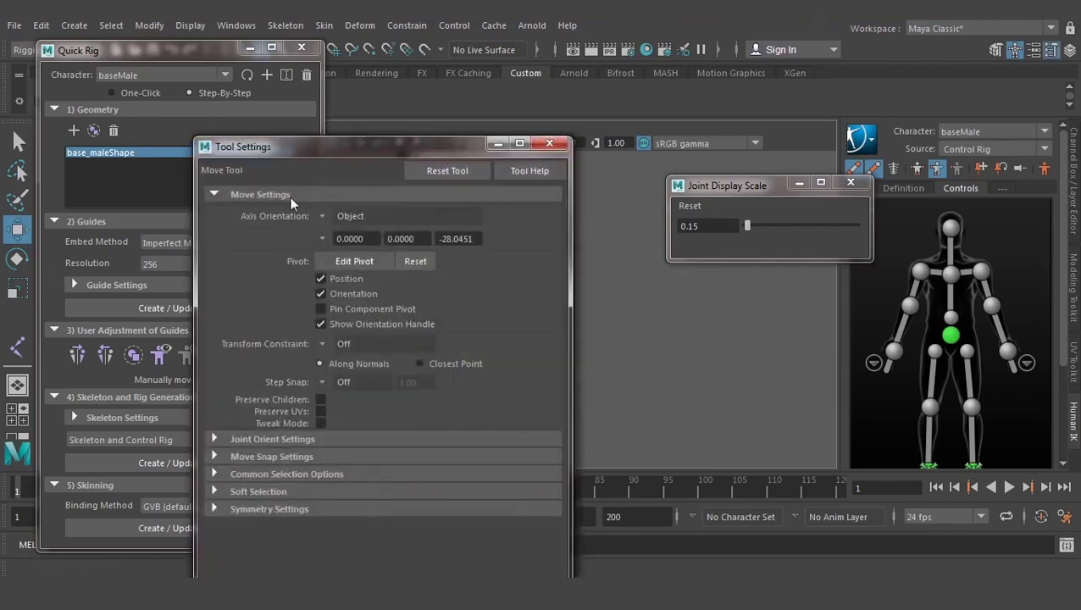
click(325, 215)
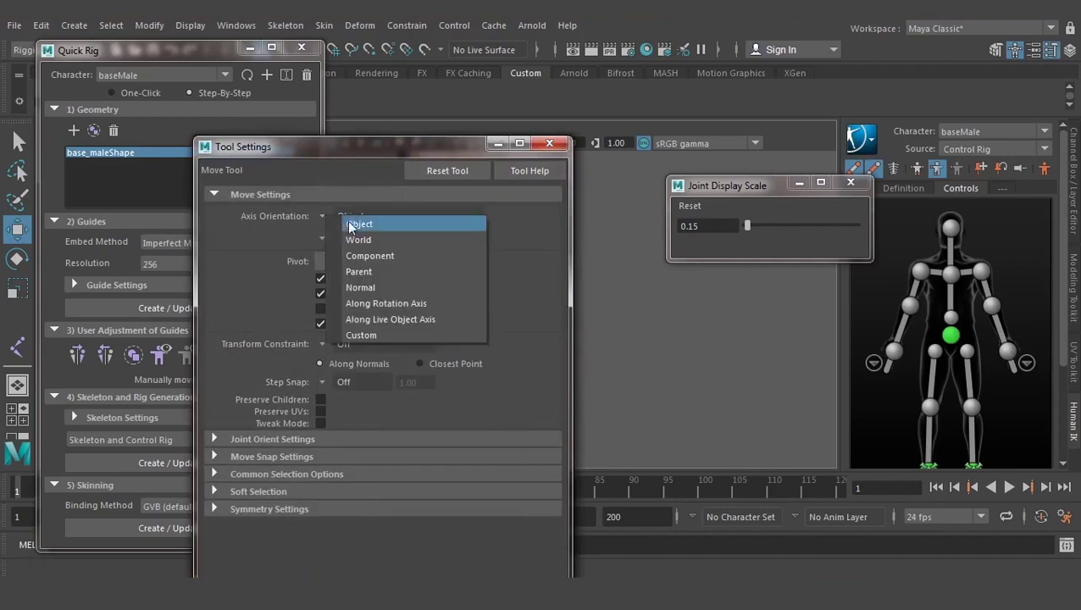
click(353, 239)
click(560, 149)
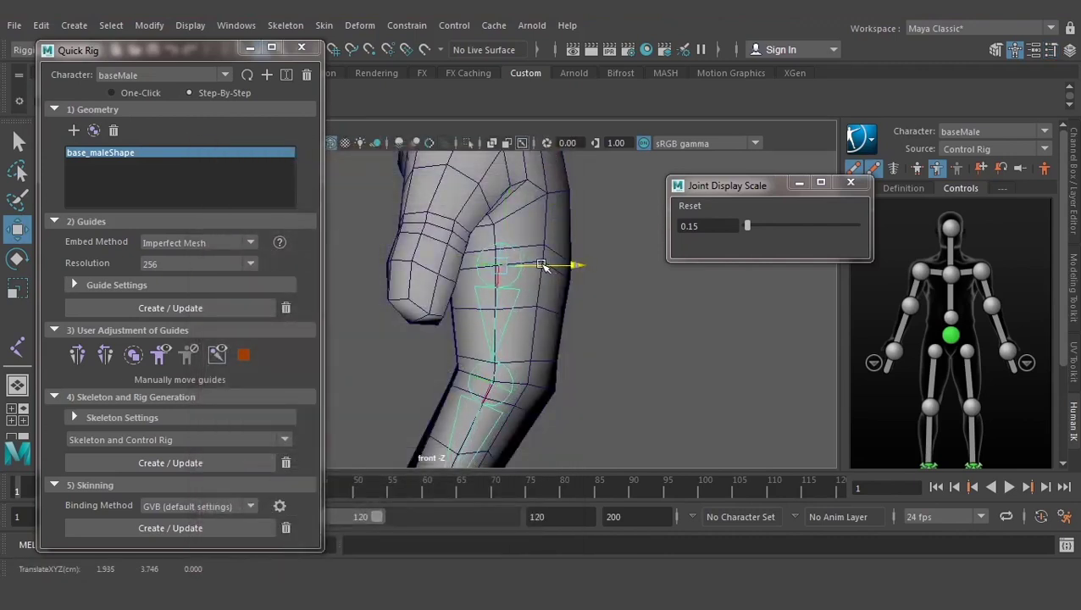
drag(545, 266, 547, 266)
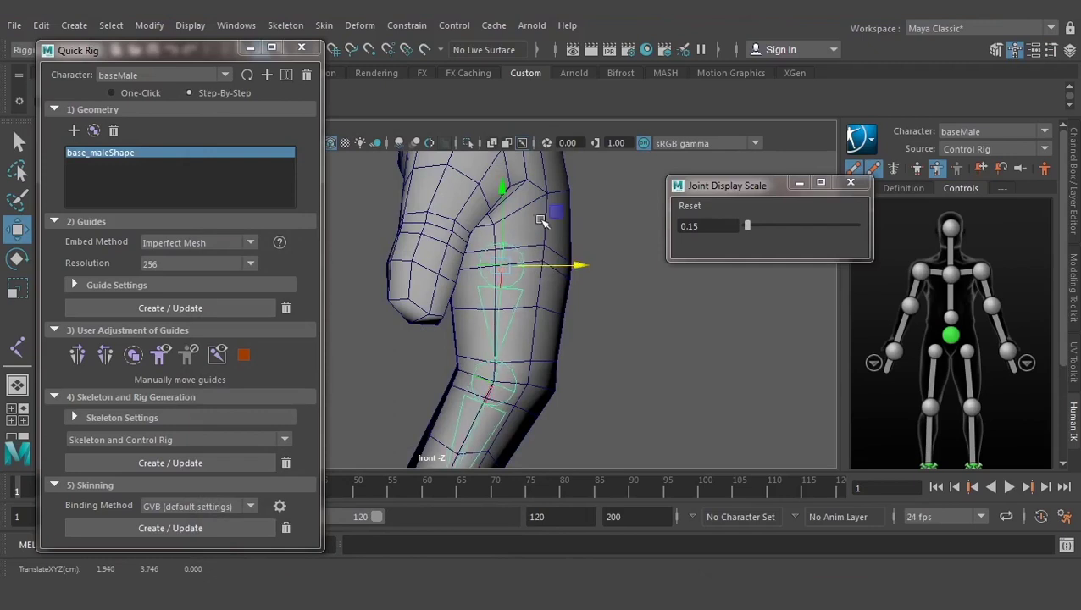
Undo the last move, then in side view nudge the hip guide along Z and slightly in height
key(ctrl+z)
key(space)
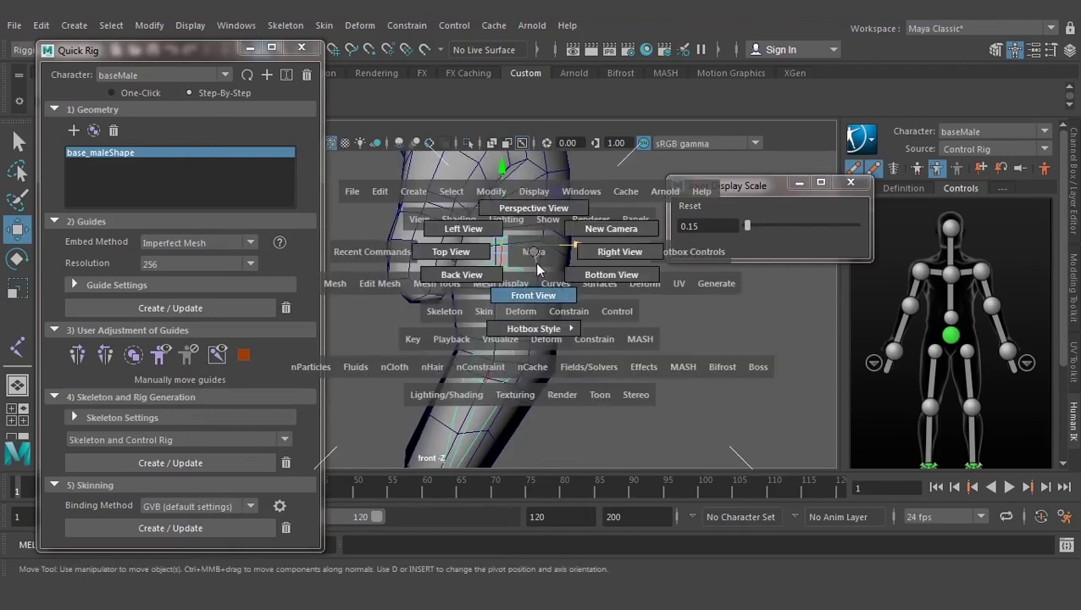
key(space)
drag(523, 295, 607, 294)
scroll(501, 404, up, 2)
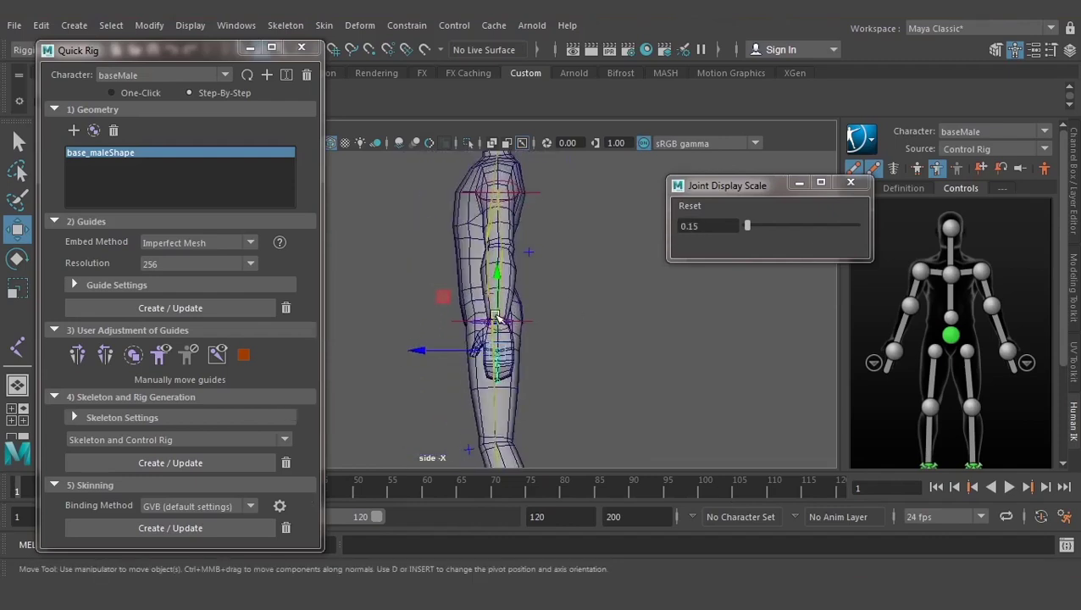
scroll(513, 394, up, 2)
scroll(527, 384, up, 2)
scroll(539, 373, up, 3)
alt+middle_drag(551, 363, 452, 330)
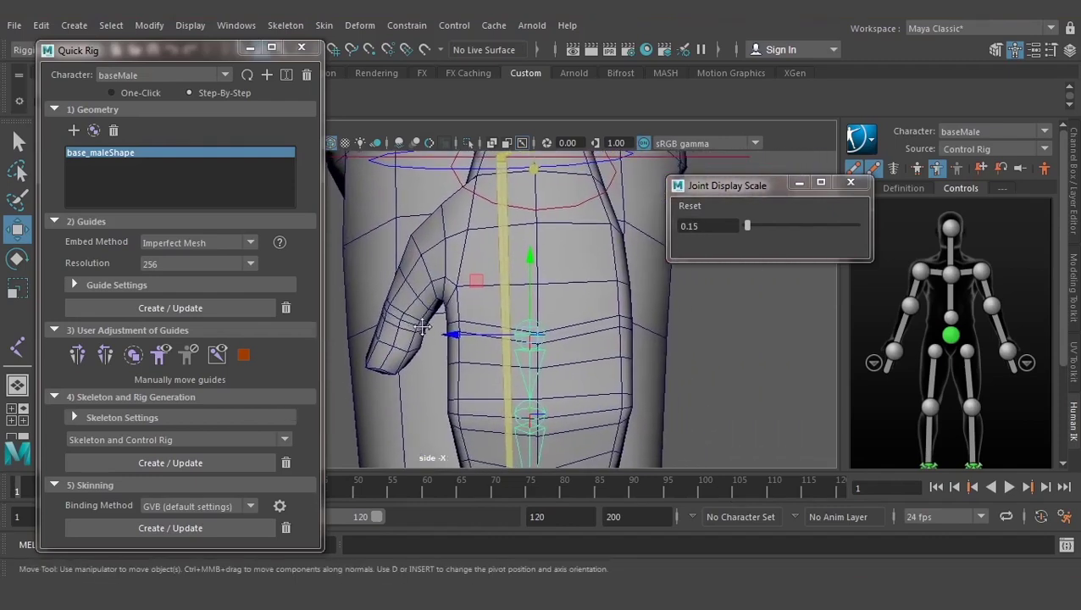
drag(456, 331, 468, 331)
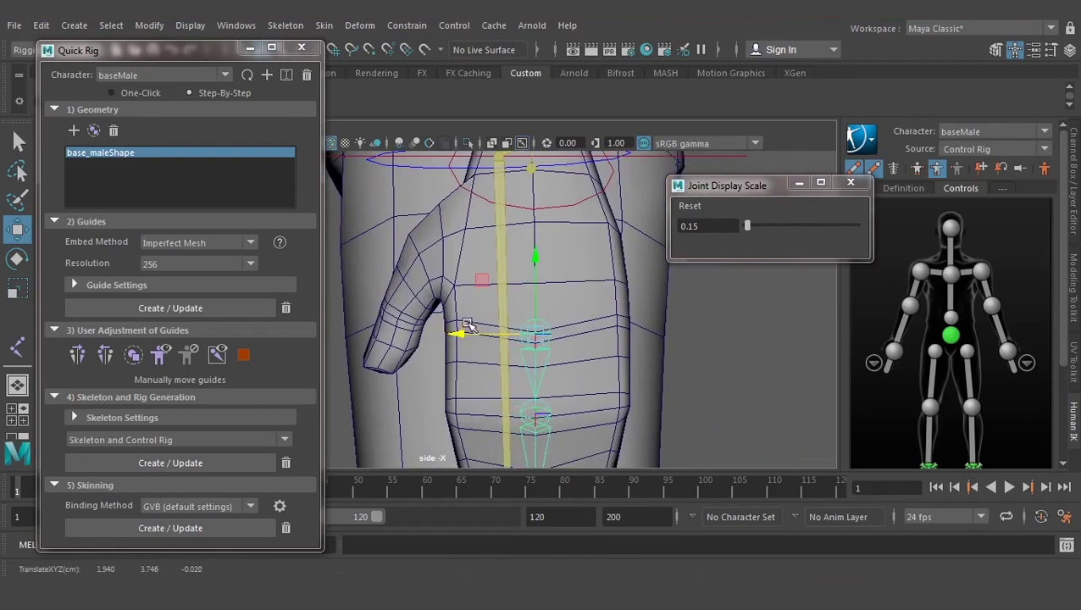
drag(526, 287, 534, 326)
Back in front view, nudge the hip guide along X
key(space)
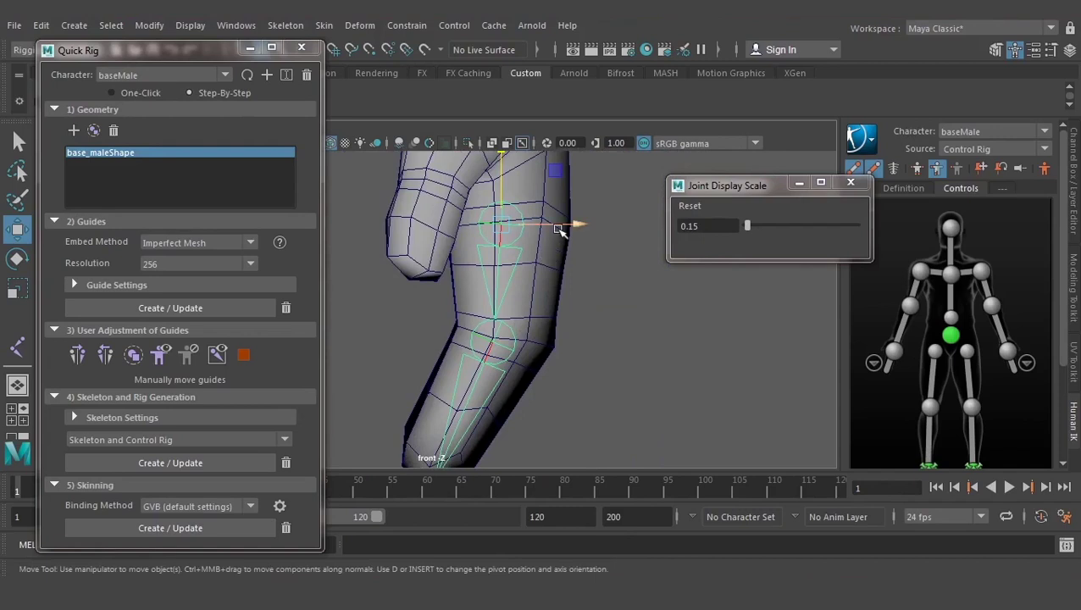
drag(562, 229, 560, 227)
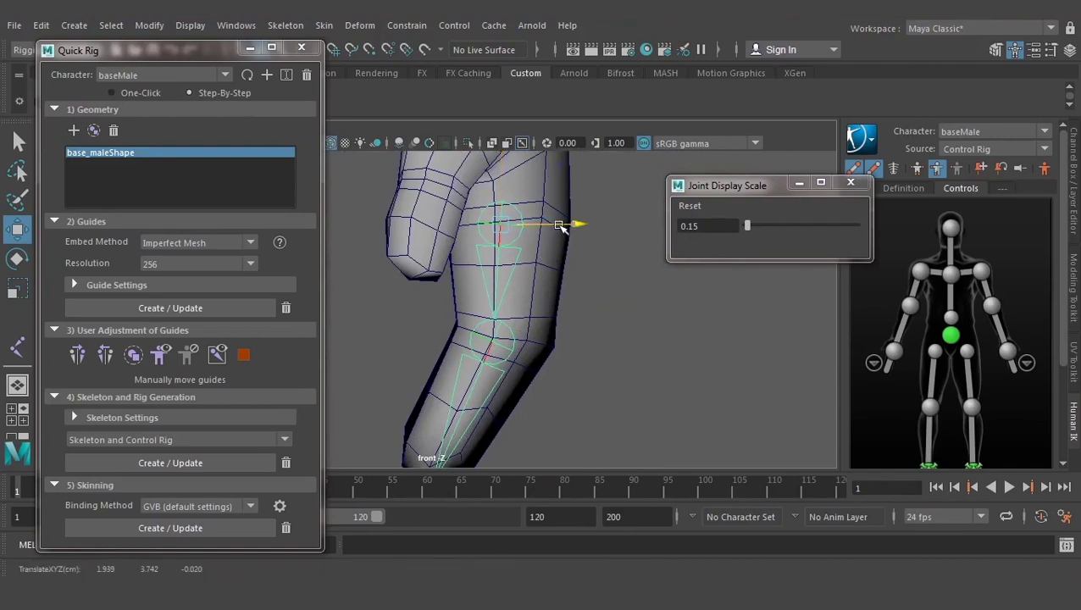
key(r)
key(e)
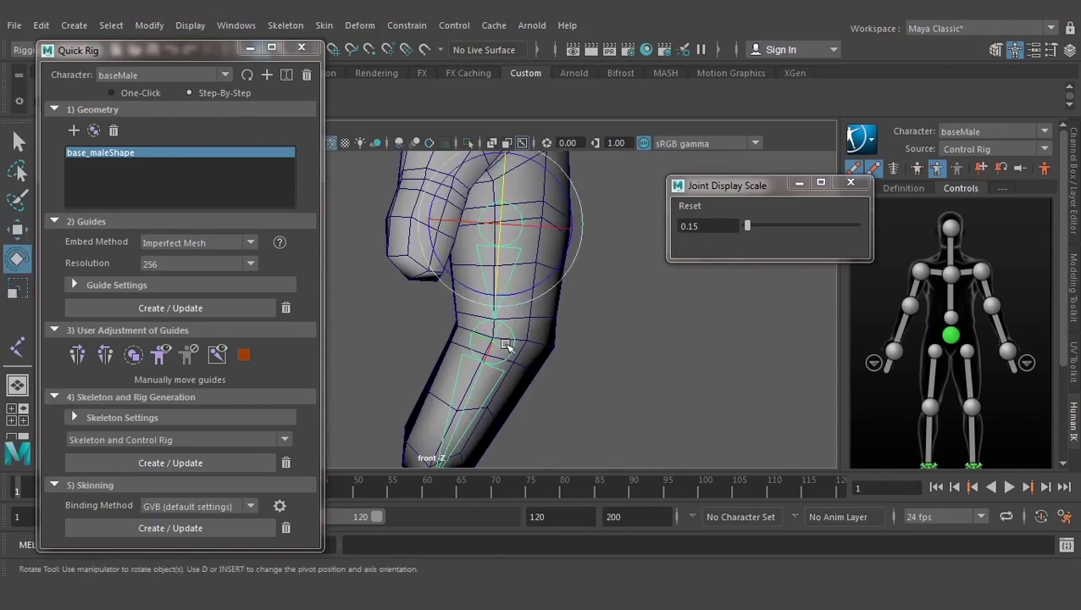
Select the upper leg joint guide and rotate it slightly
click(512, 334)
scroll(514, 330, up, 2)
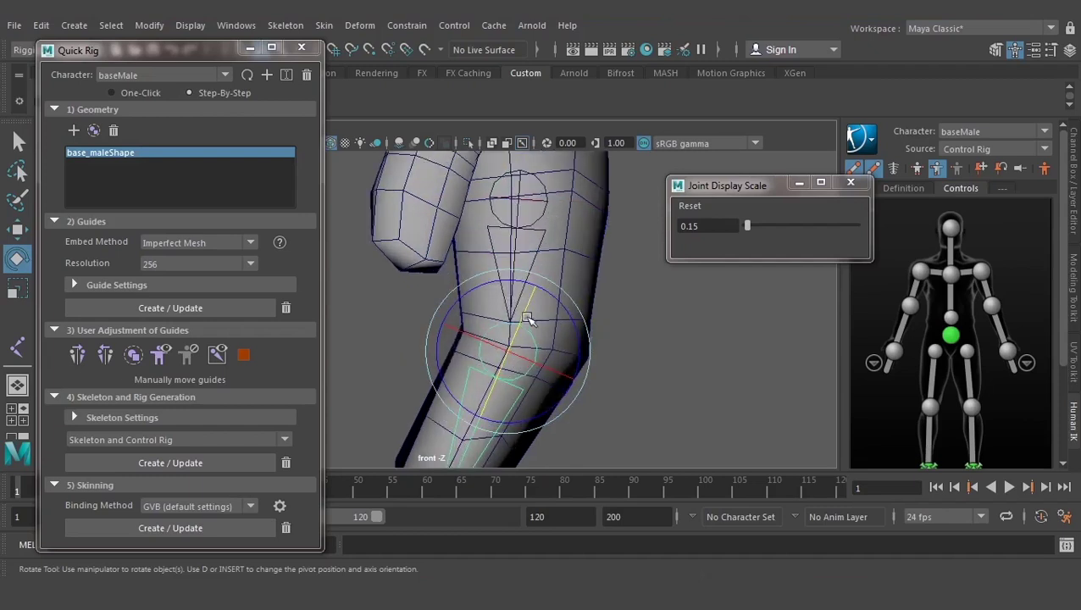
key(w)
alt+middle_drag(511, 335, 518, 250)
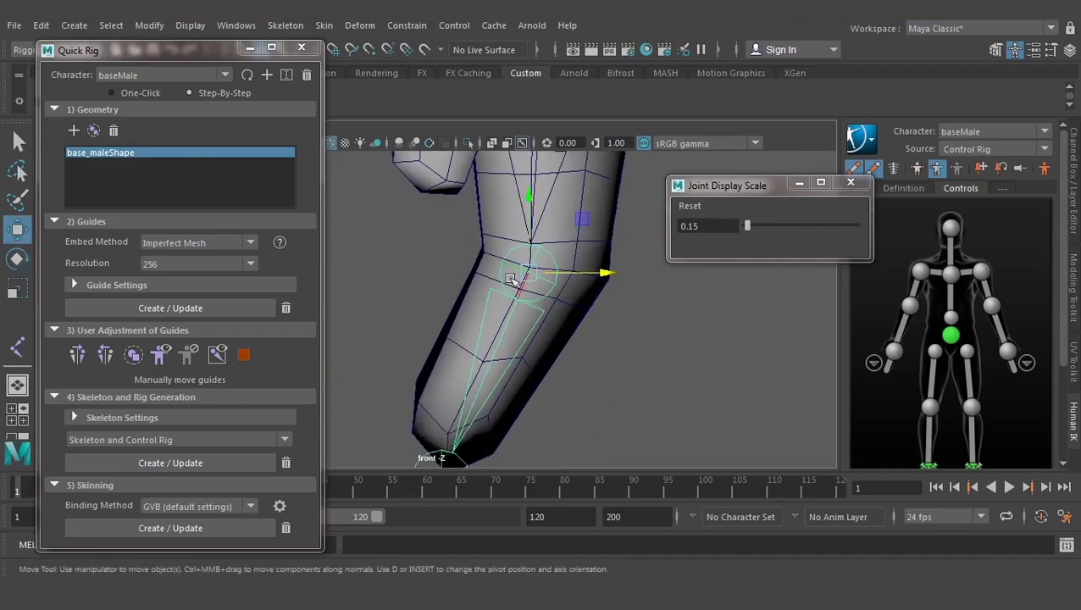
alt+middle_drag(476, 344, 503, 440)
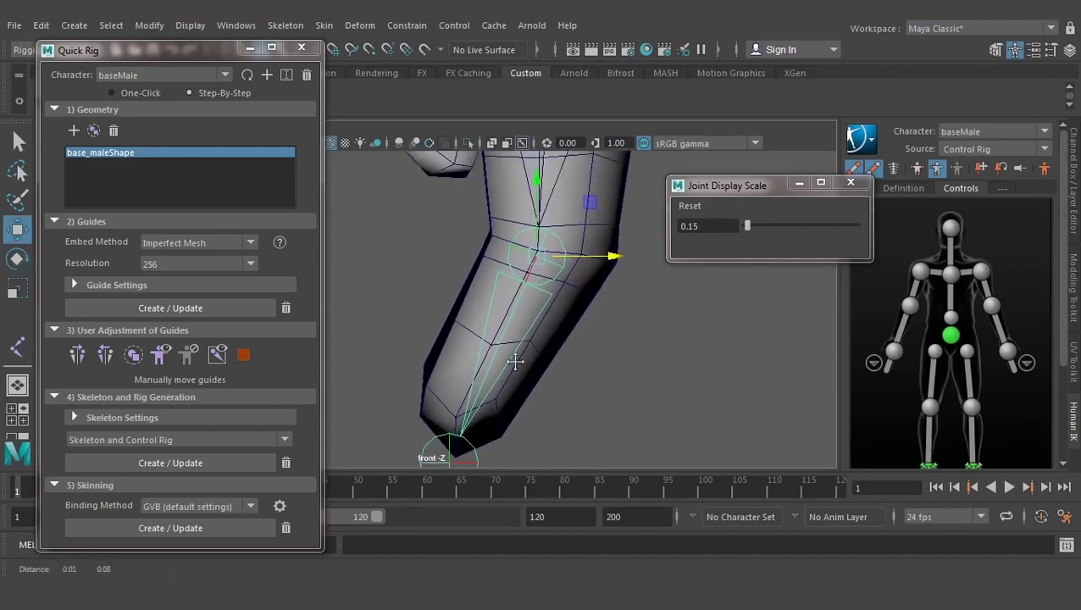
click(554, 208)
alt+middle_drag(552, 210, 535, 267)
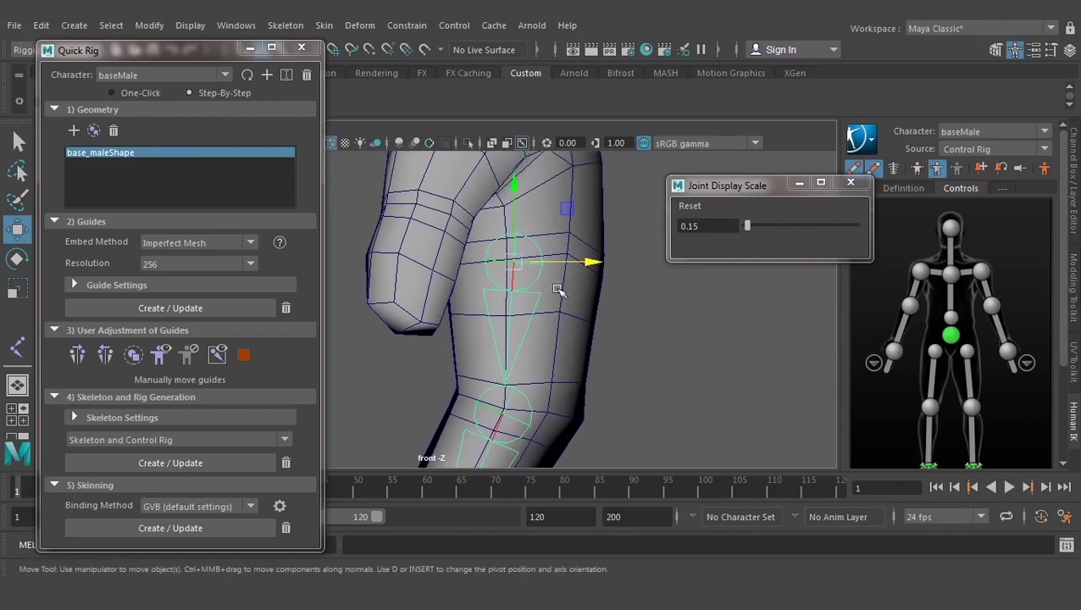
alt+middle_drag(534, 290, 540, 271)
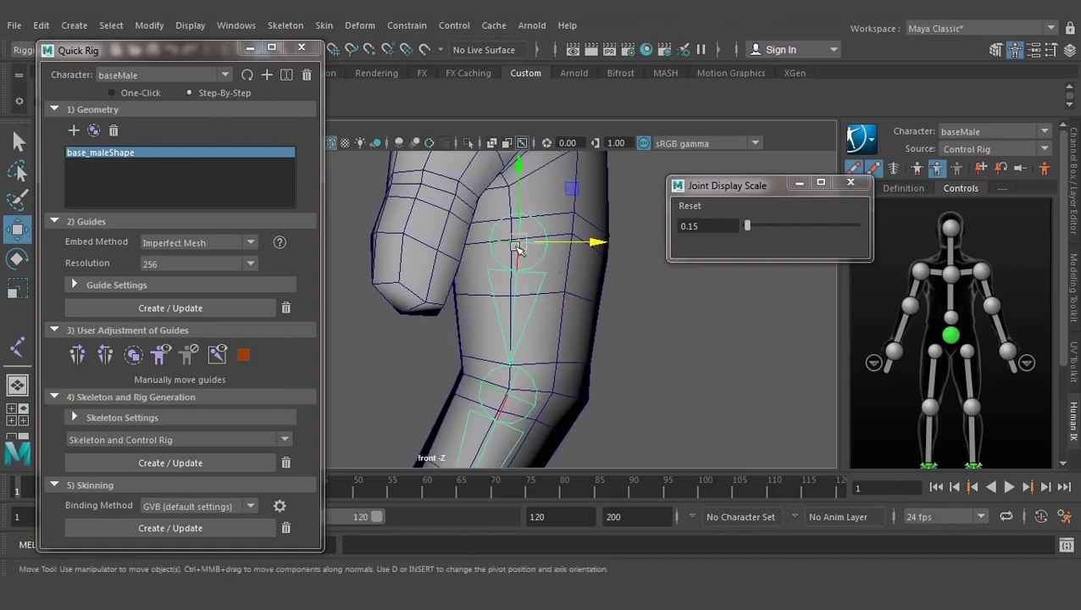
alt+middle_drag(524, 408, 528, 385)
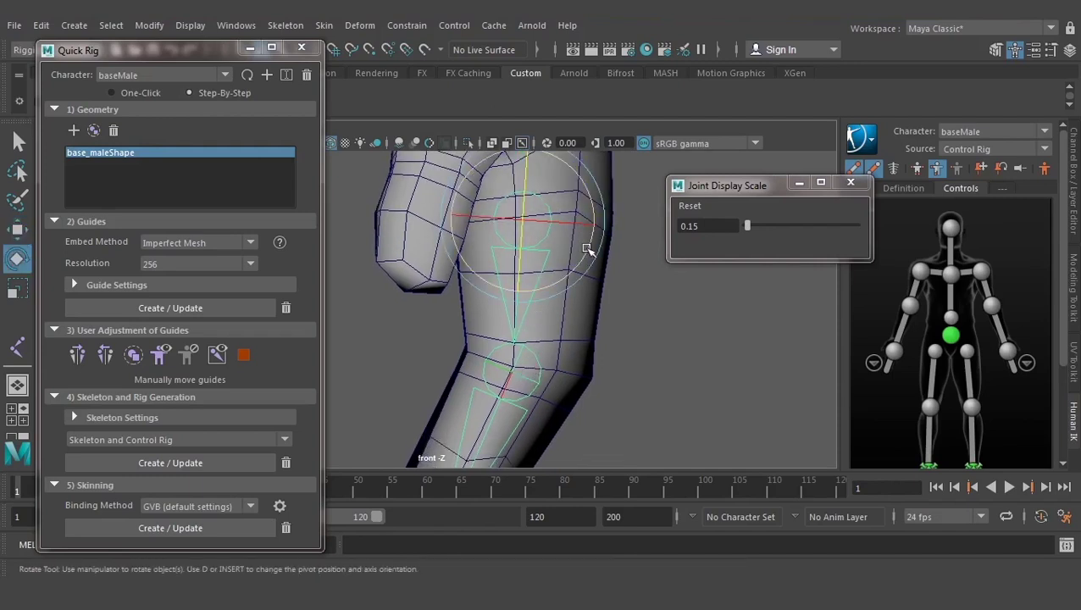
drag(583, 236, 588, 249)
Rotate the lower leg slightly at the knee and scale it up to lengthen it
key(r)
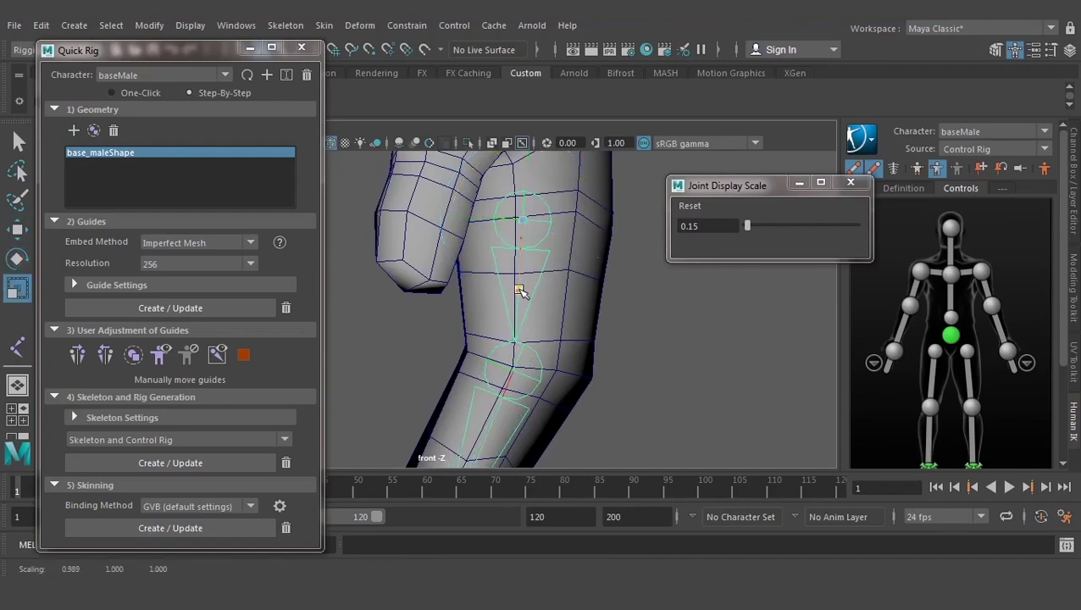
alt+middle_drag(520, 288, 543, 169)
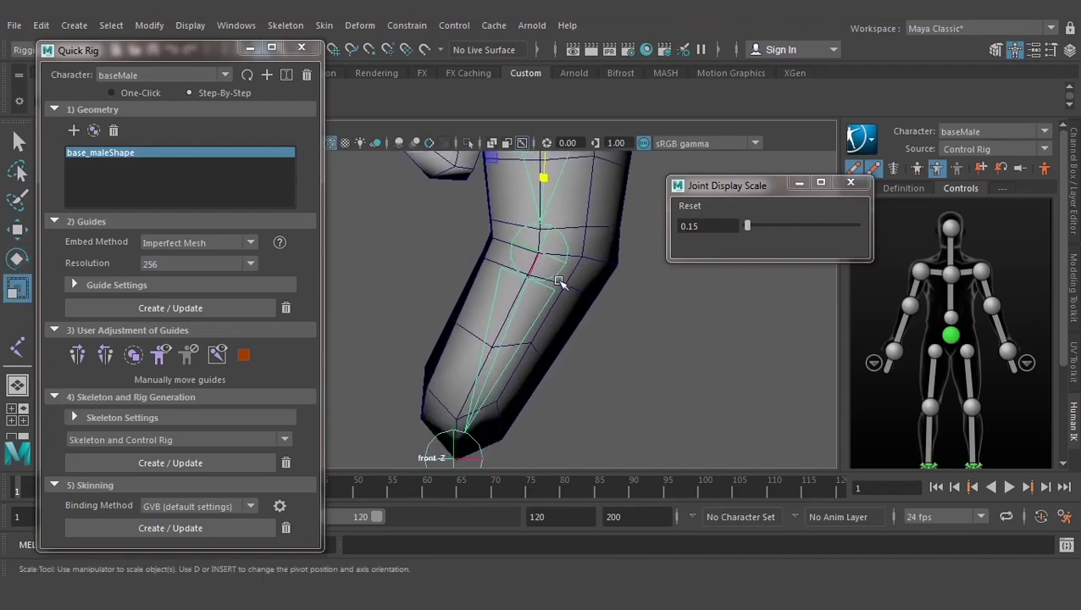
click(552, 292)
key(e)
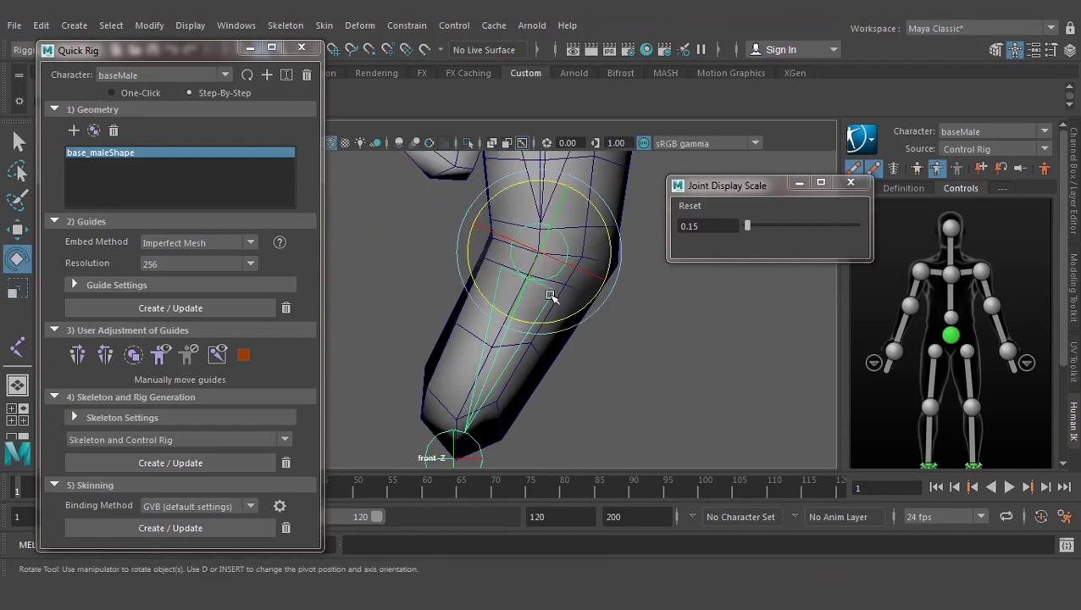
drag(552, 307, 553, 319)
alt+middle_drag(535, 344, 539, 317)
key(r)
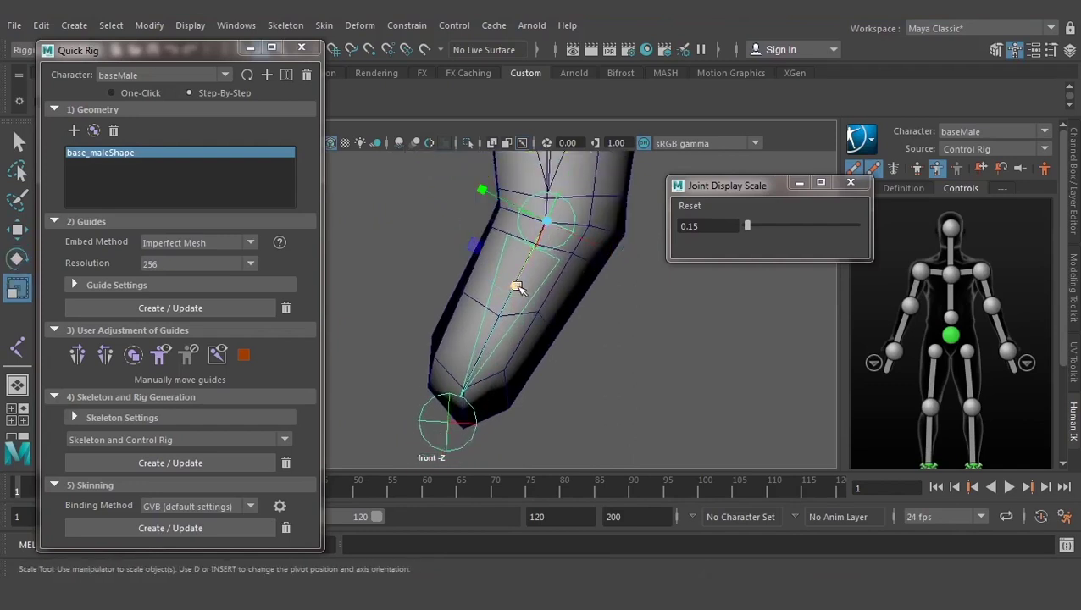
drag(514, 285, 516, 290)
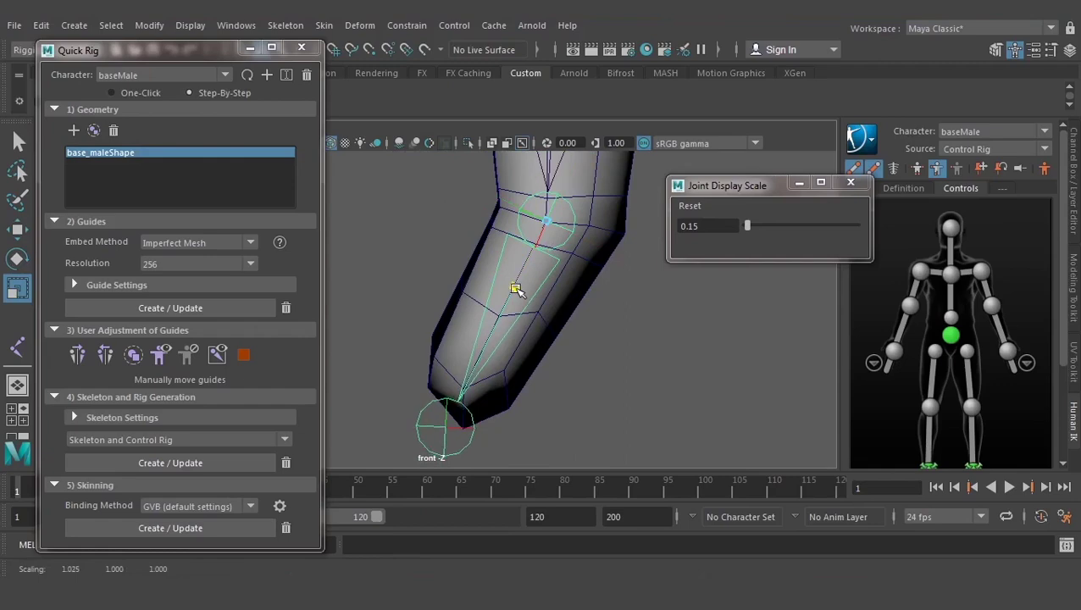
scroll(516, 290, down, 3)
click(442, 306)
scroll(545, 285, down, 2)
Zoom in on the hand in perspective and inspect each chain joint's values in the Channel Box
scroll(525, 270, up, 3)
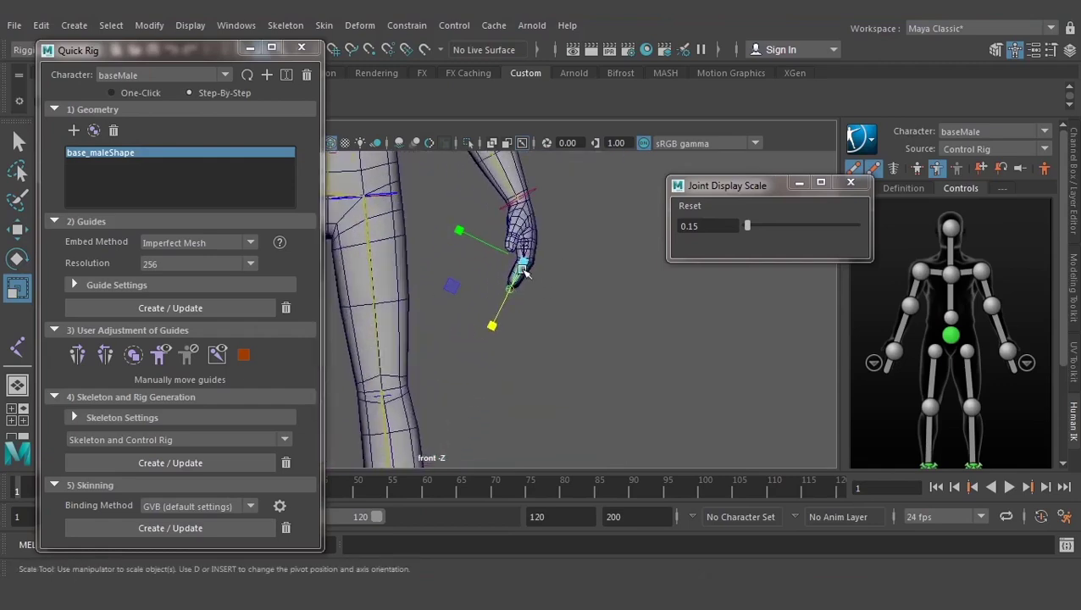
key(space)
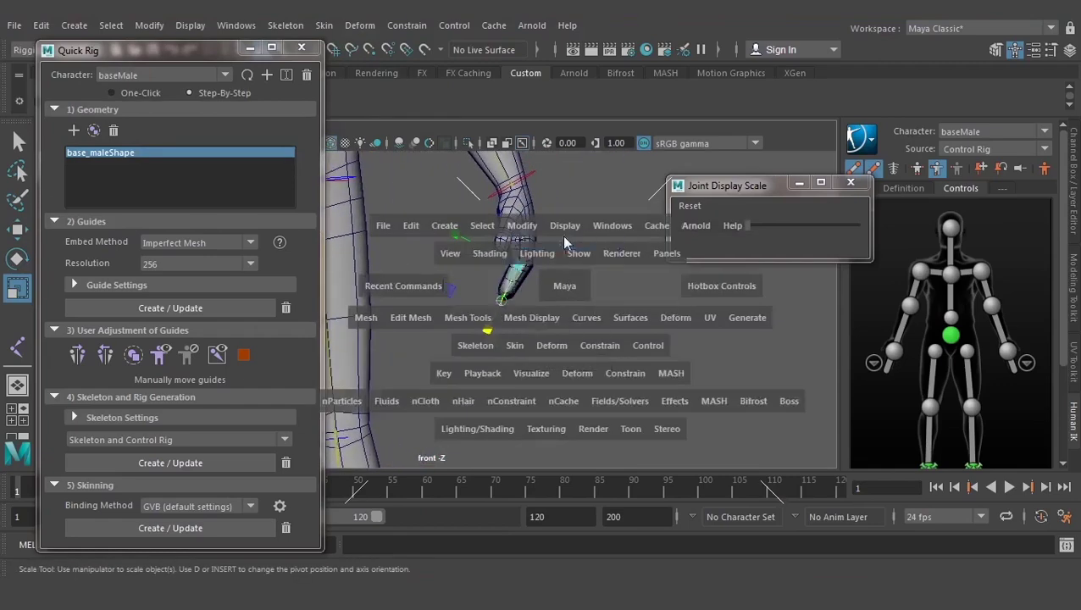
click(572, 288)
alt+drag(550, 296, 514, 305)
alt+right_drag(515, 305, 509, 246)
key(q)
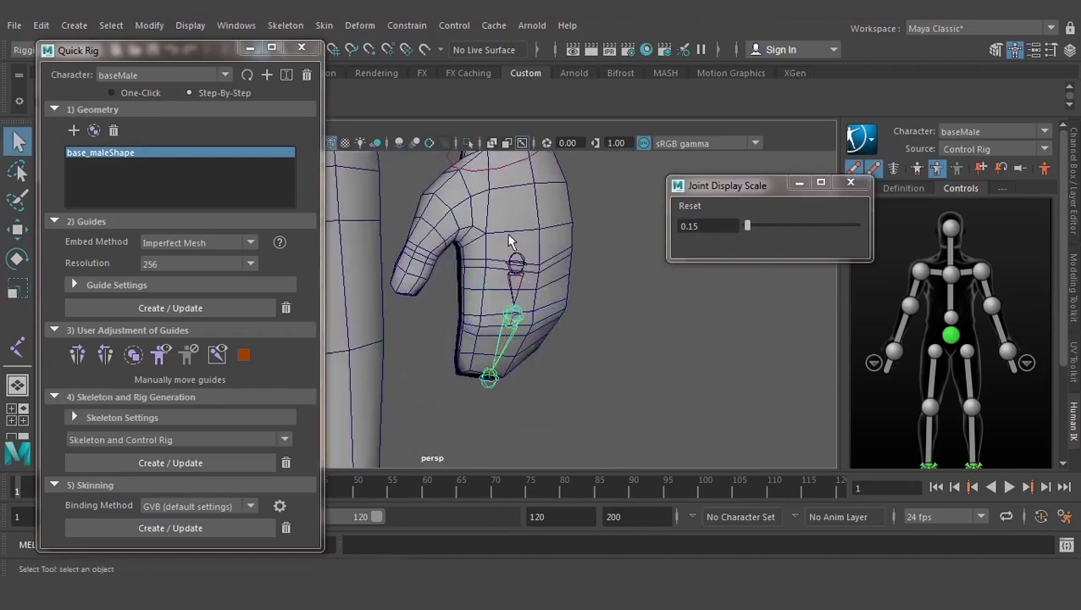
click(519, 266)
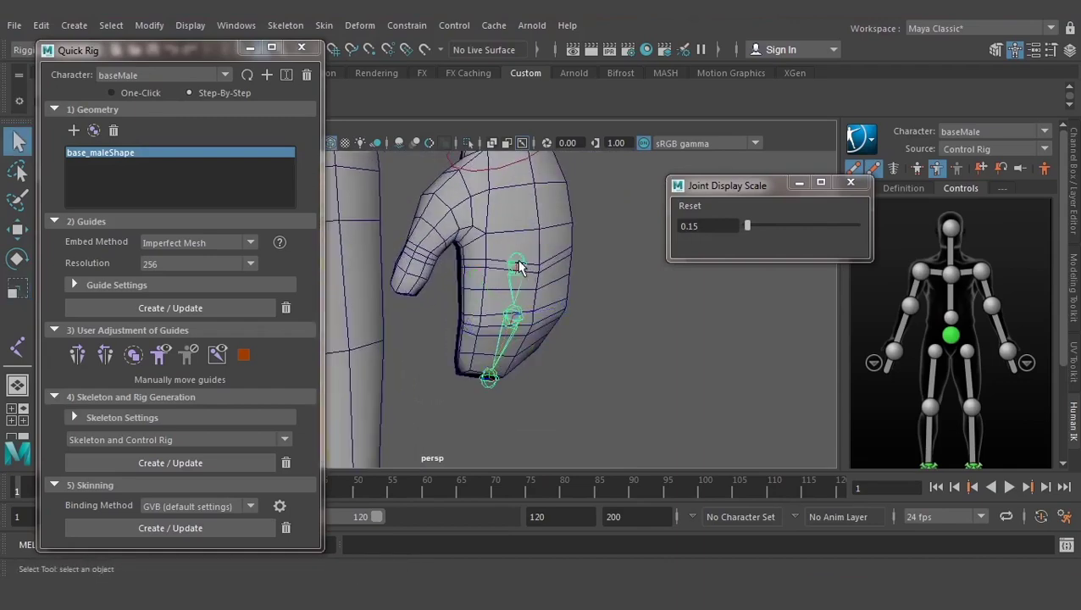
click(1071, 186)
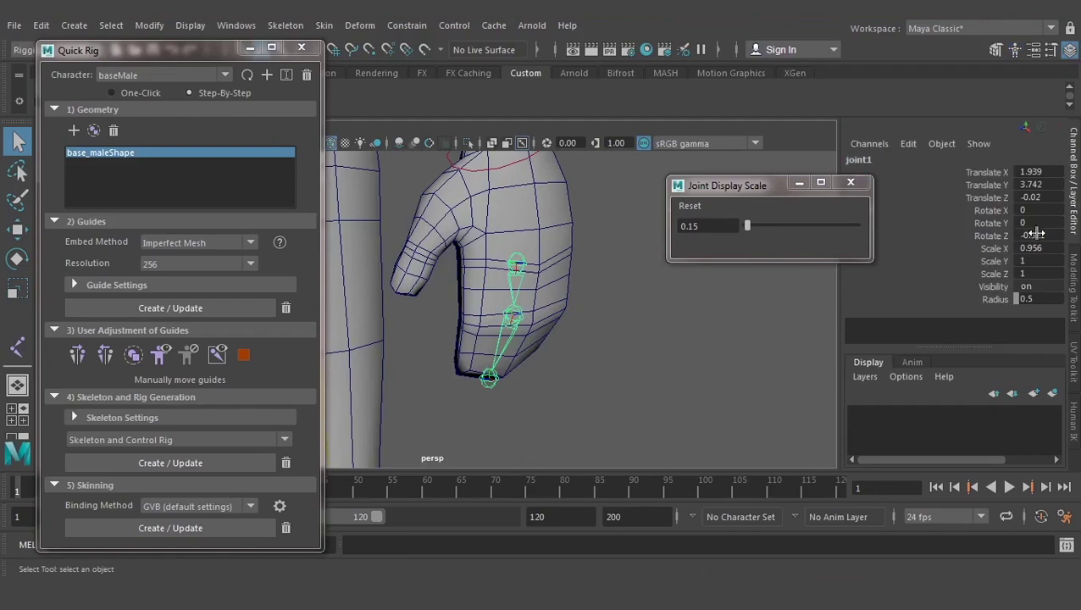
click(519, 323)
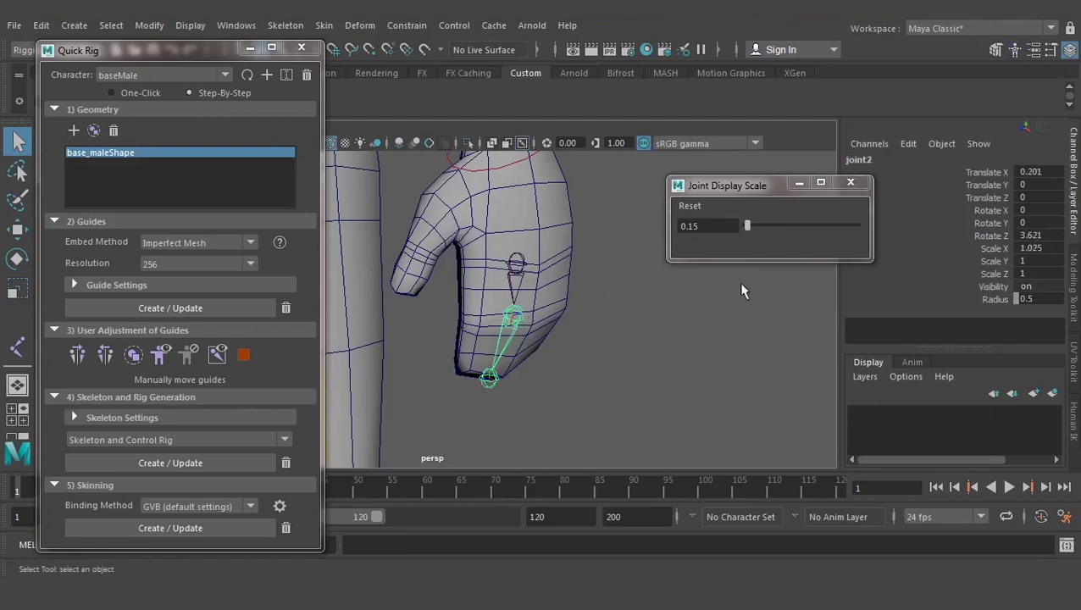
click(519, 272)
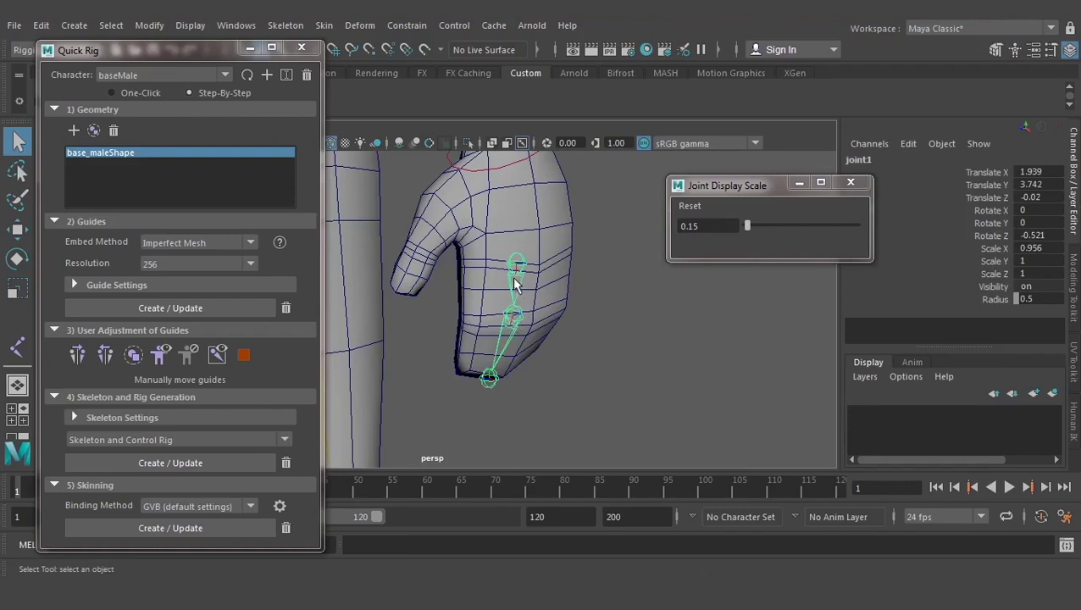
click(489, 378)
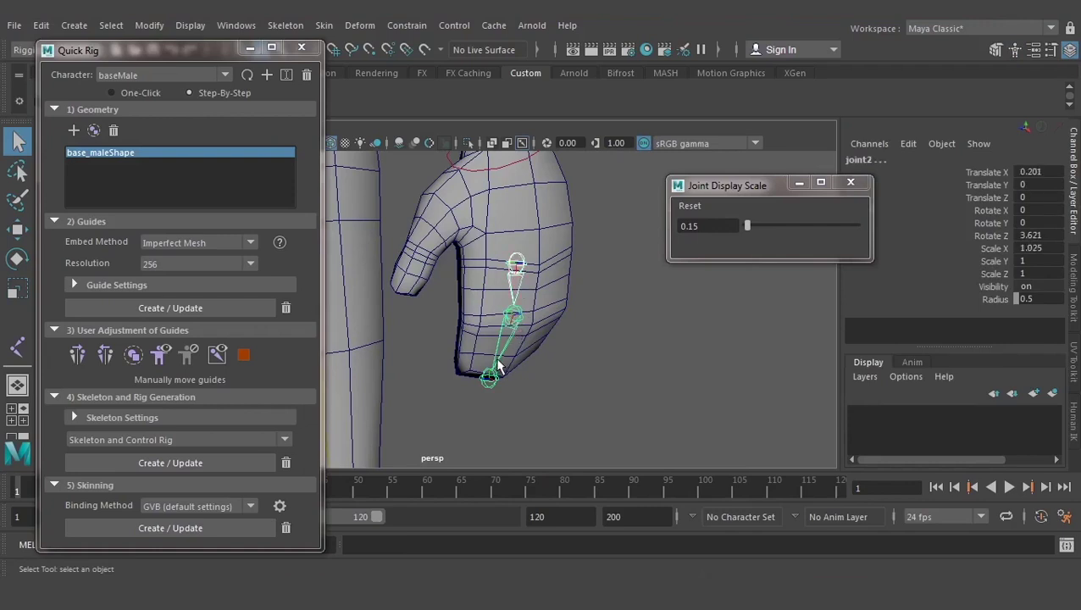
Apply Modify > Freeze Transformations to the hand chain and verify zero rotation and scale 1
click(153, 27)
mouse_move(201, 66)
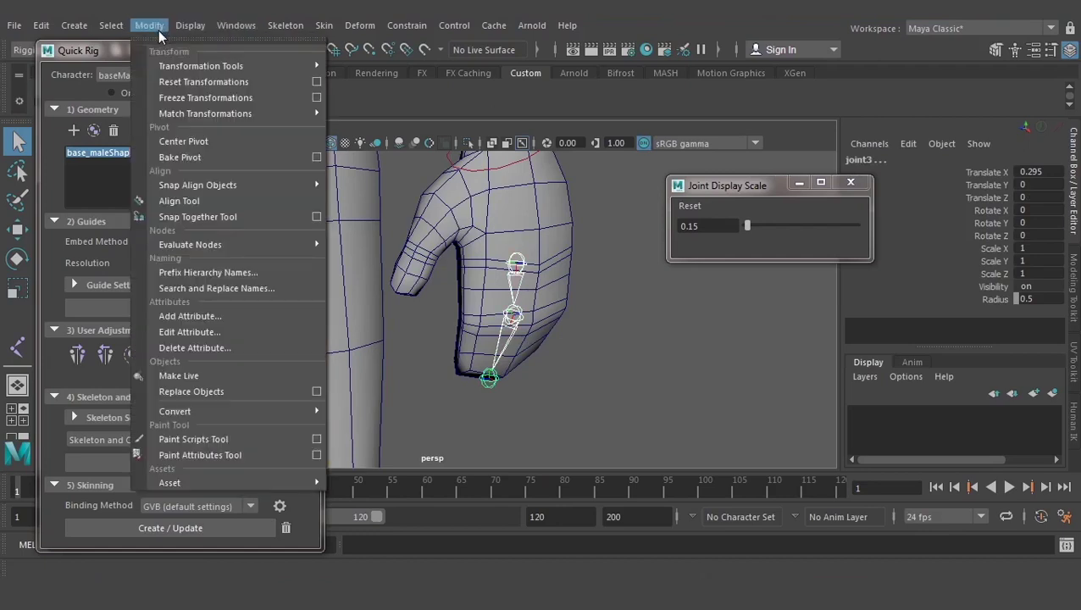
click(200, 100)
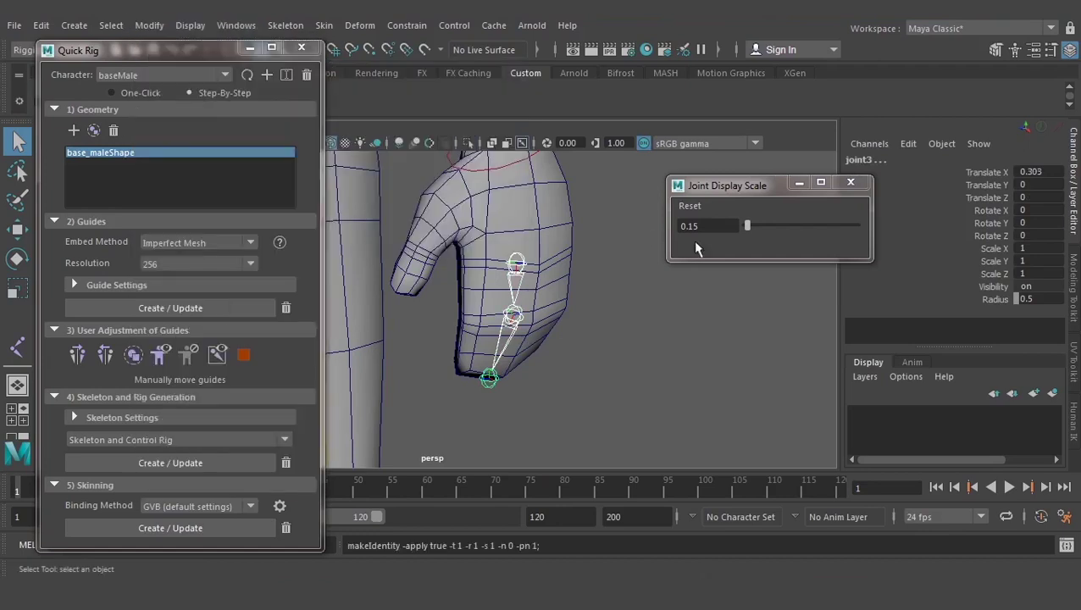
click(512, 321)
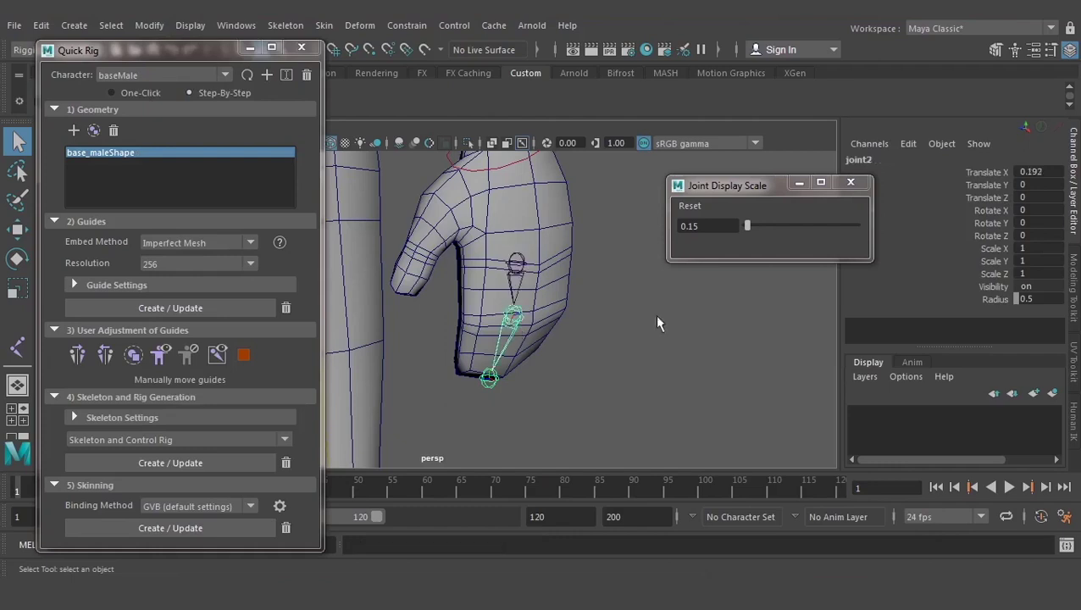
click(616, 386)
click(512, 271)
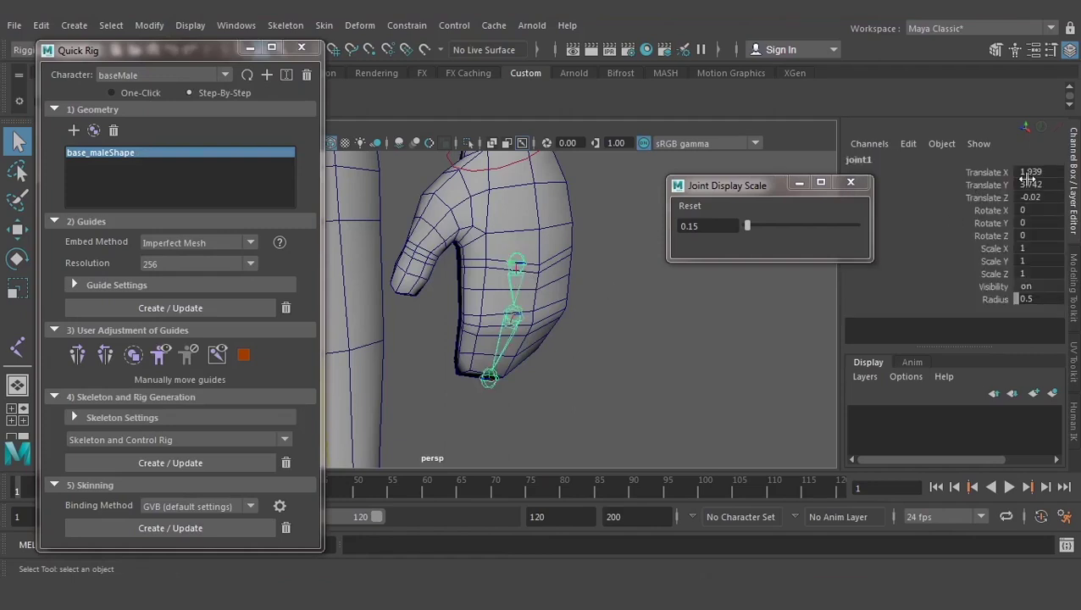
click(515, 319)
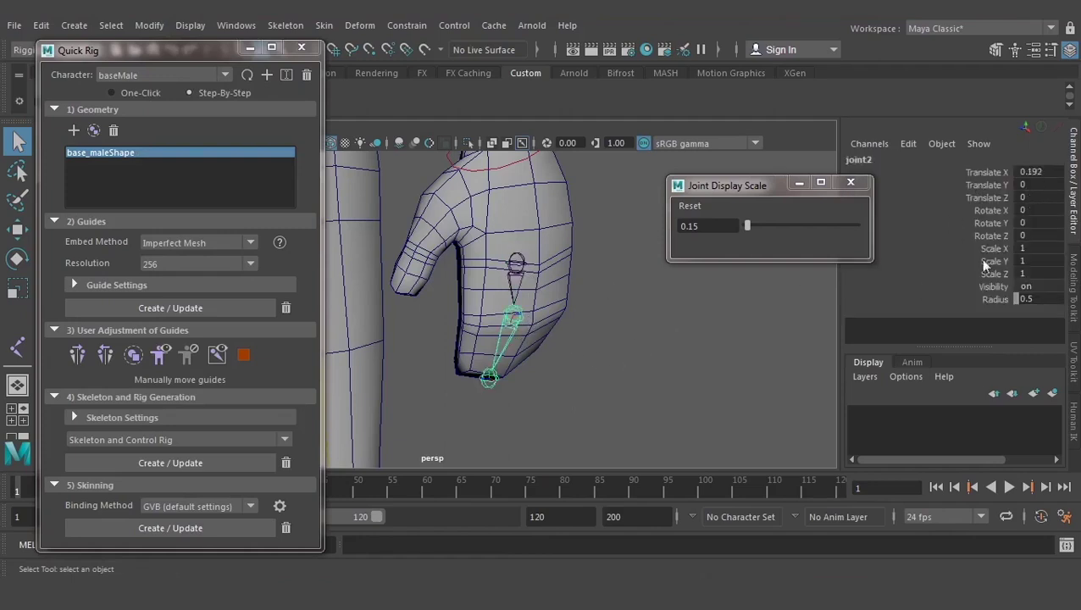
click(602, 385)
scroll(469, 276, up, 5)
click(590, 271)
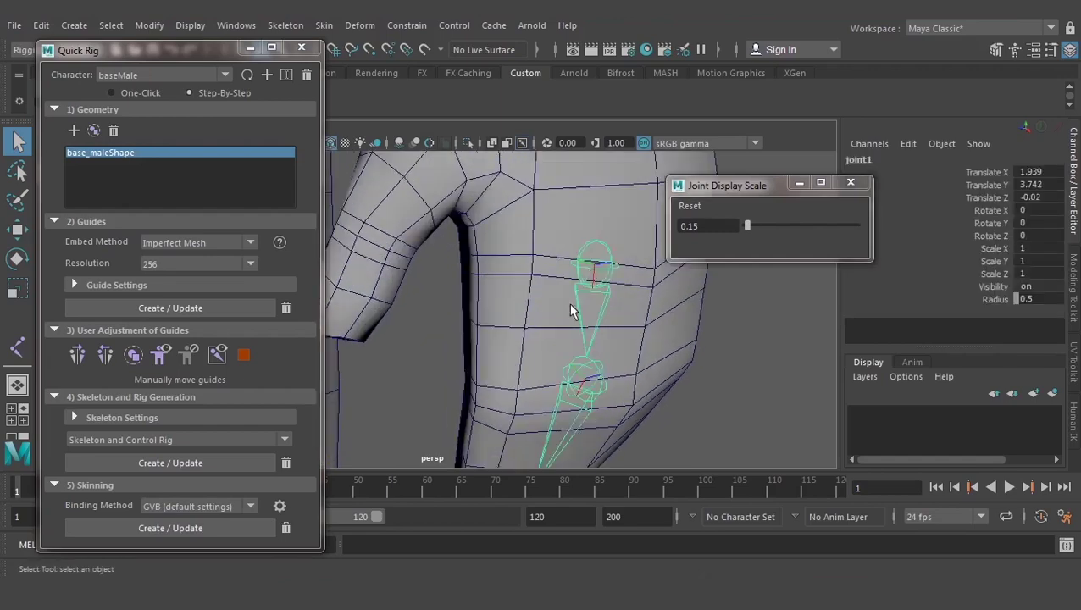
scroll(568, 303, down, 1)
scroll(464, 317, down, 1)
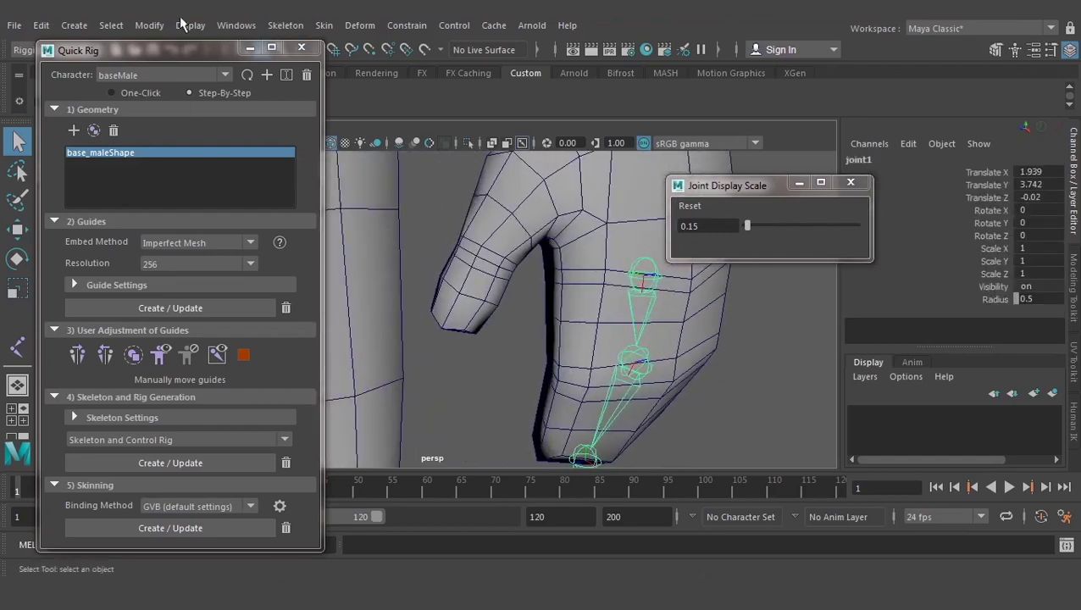
With Create Joints in side view, place joints joint4 to joint7 from thumb base to tip
click(285, 24)
click(331, 68)
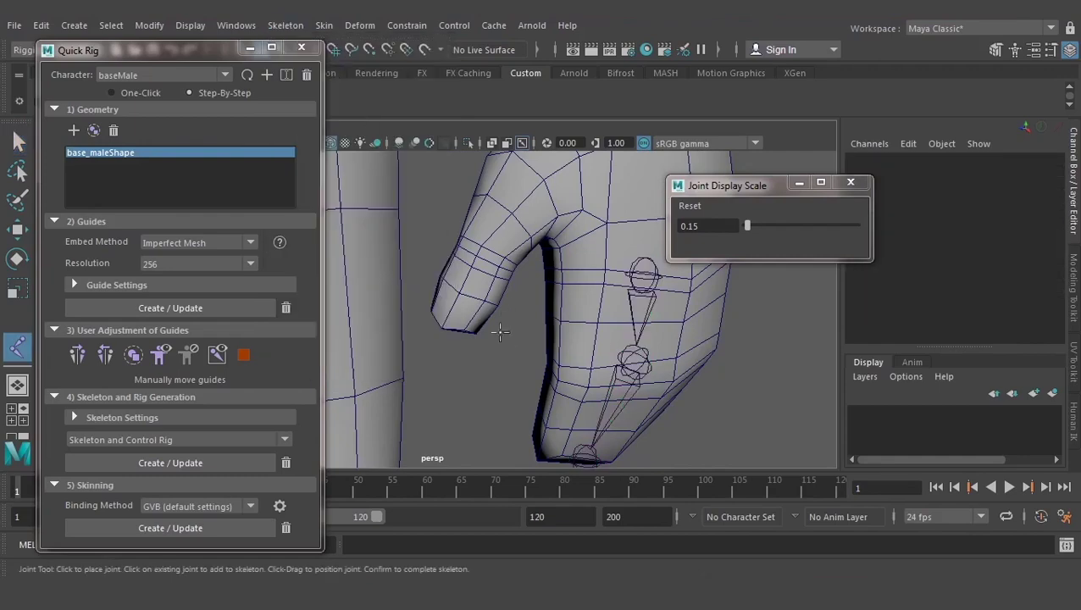
key(space)
mouse_move(502, 345)
mouse_down()
mouse_move(509, 378)
mouse_move(584, 349)
mouse_up()
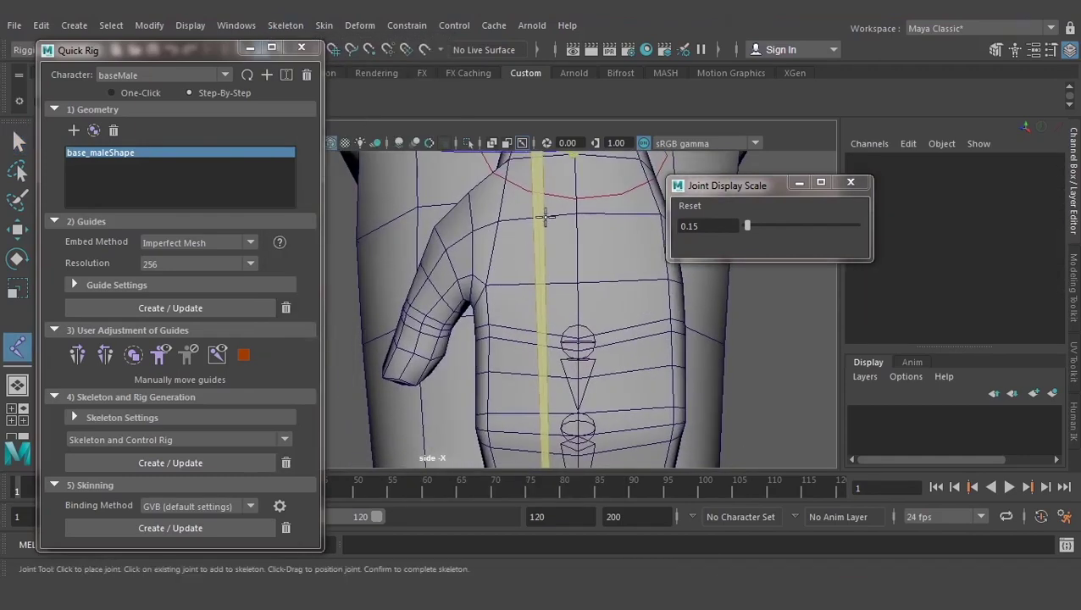
click(557, 220)
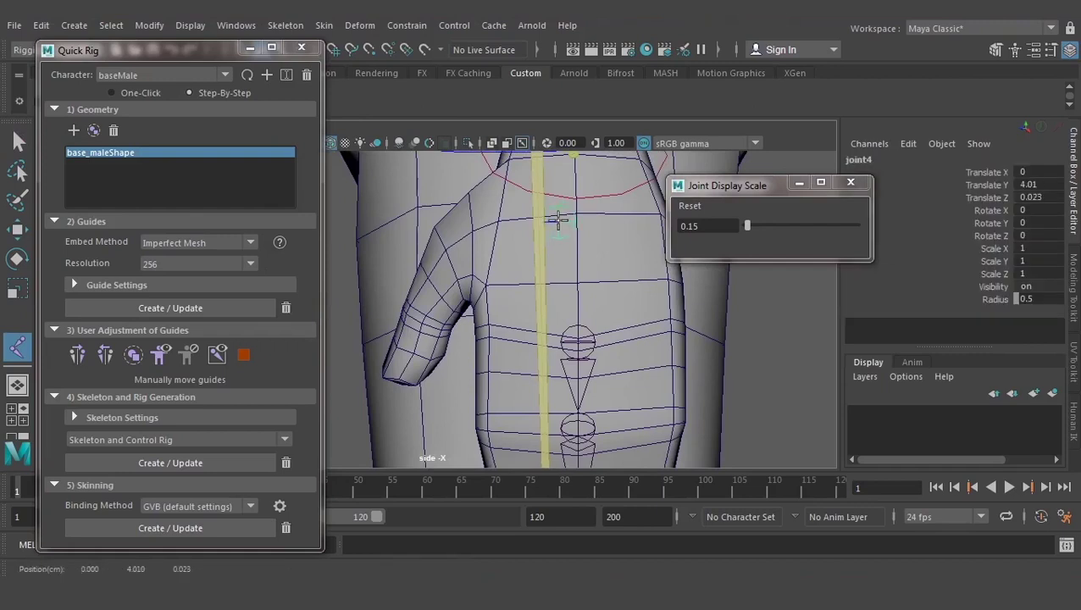
click(479, 242)
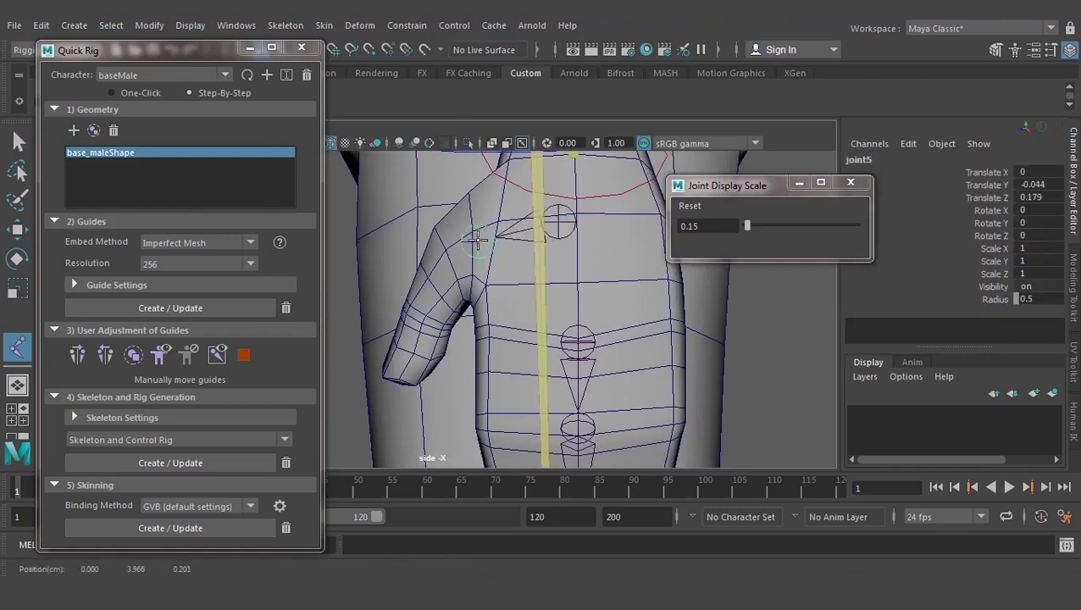
click(422, 323)
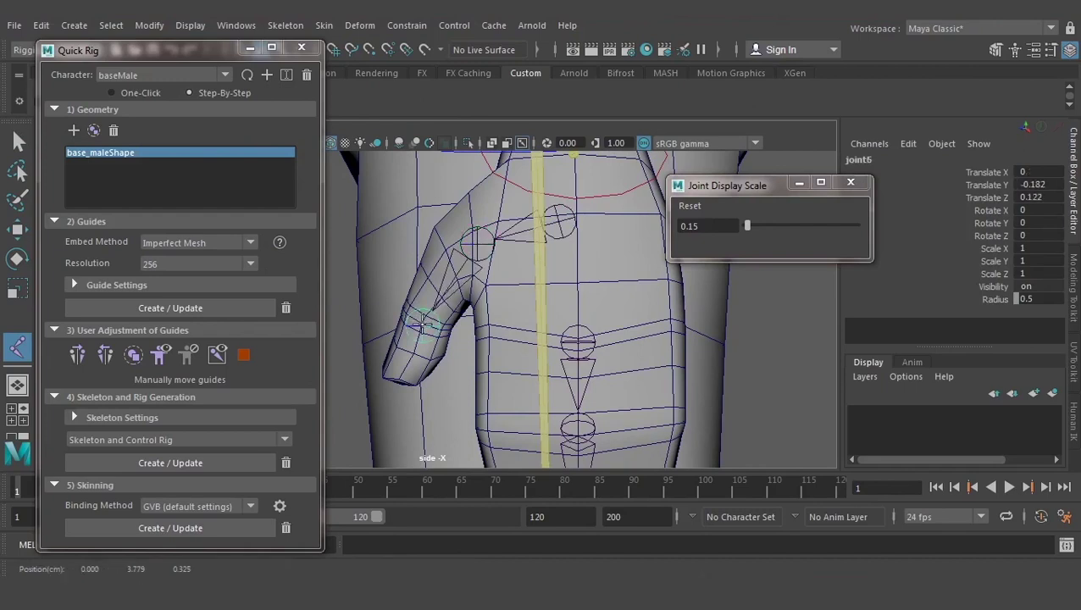
click(395, 390)
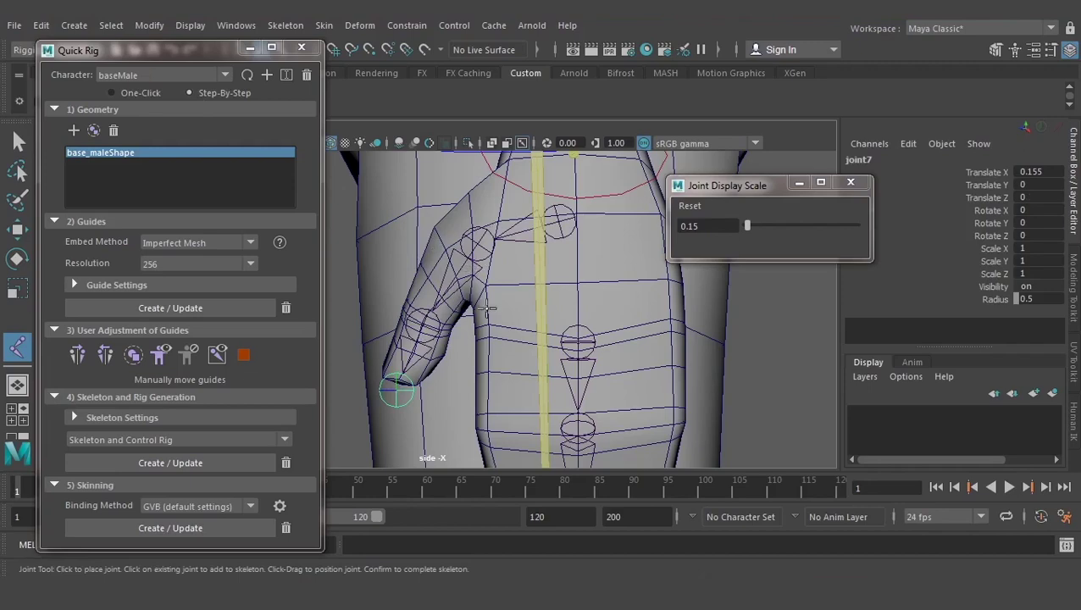
Finish the new thumb chain and move it along X into the hand
key(q)
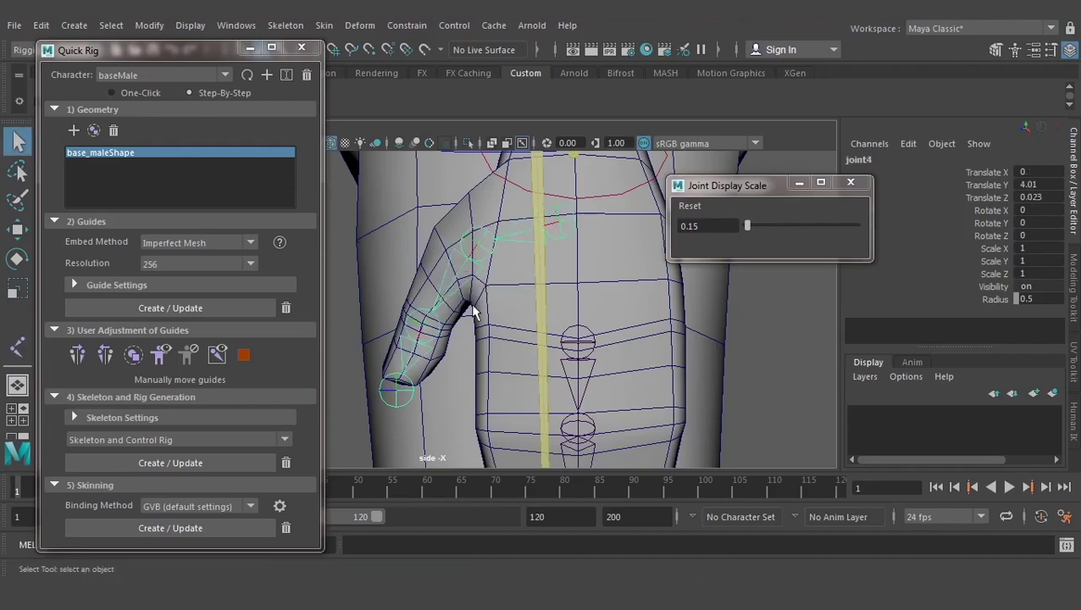
drag(474, 311, 483, 258)
alt+drag(481, 309, 525, 313)
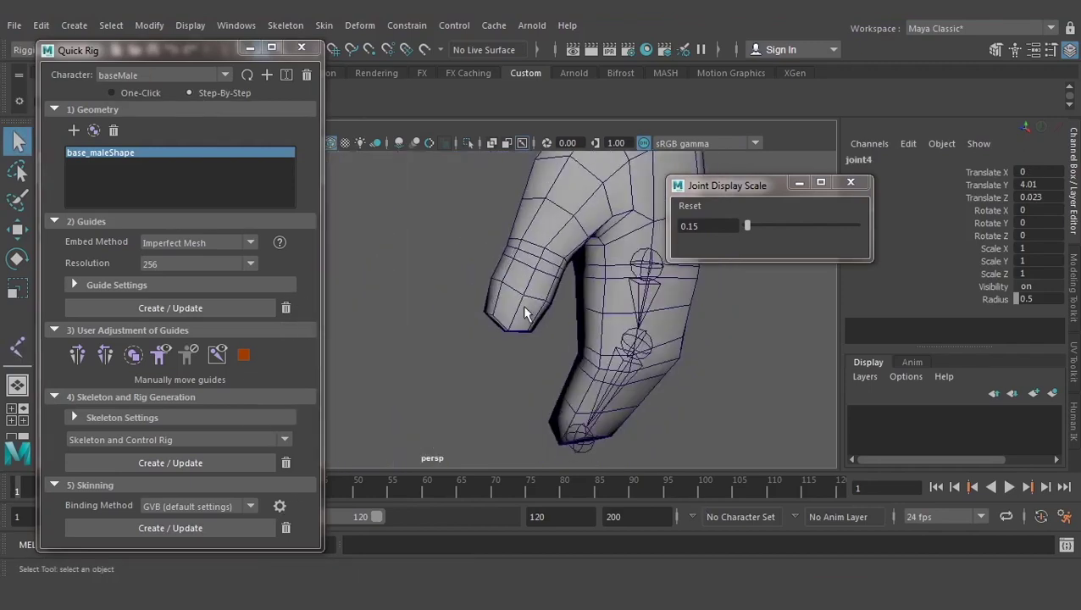
alt+right_drag(524, 313, 593, 318)
key(w)
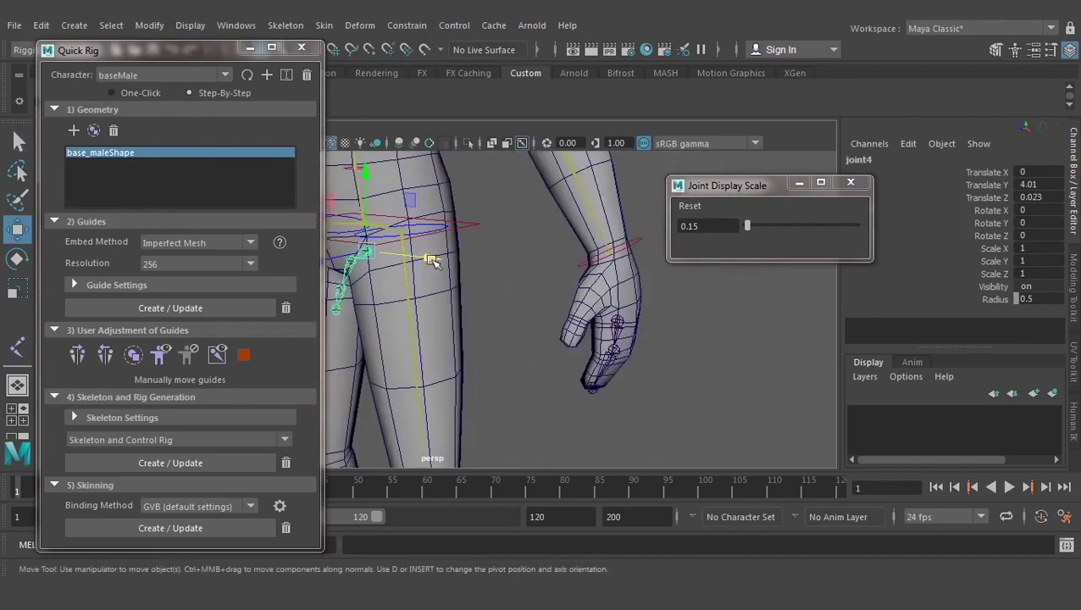
drag(432, 261, 696, 277)
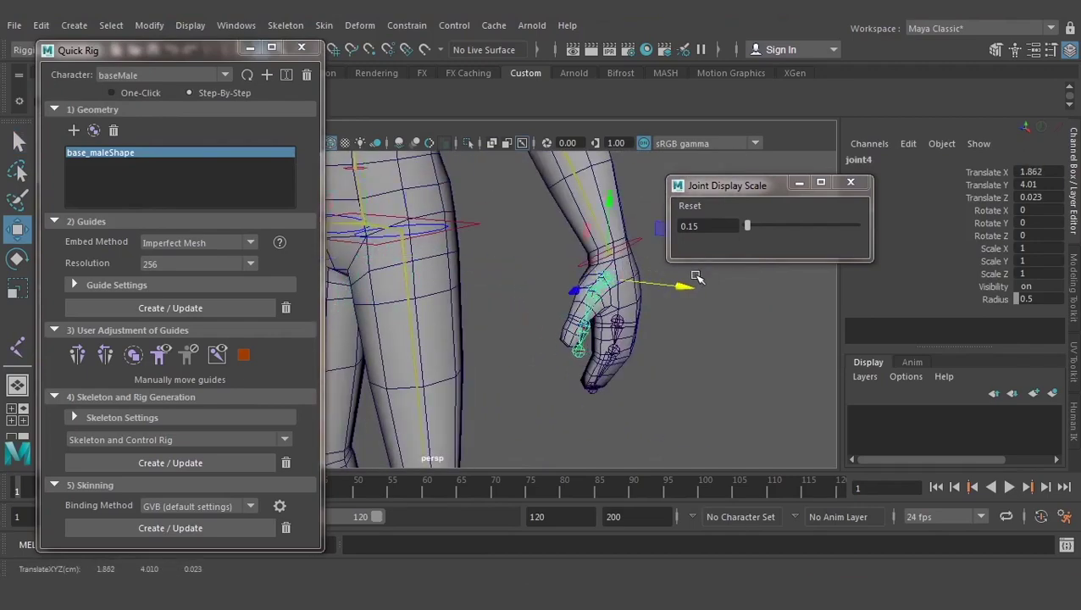
mouse_move(696, 278)
alt+middle_down()
mouse_move(610, 305)
mouse_move(479, 260)
alt+middle_up()
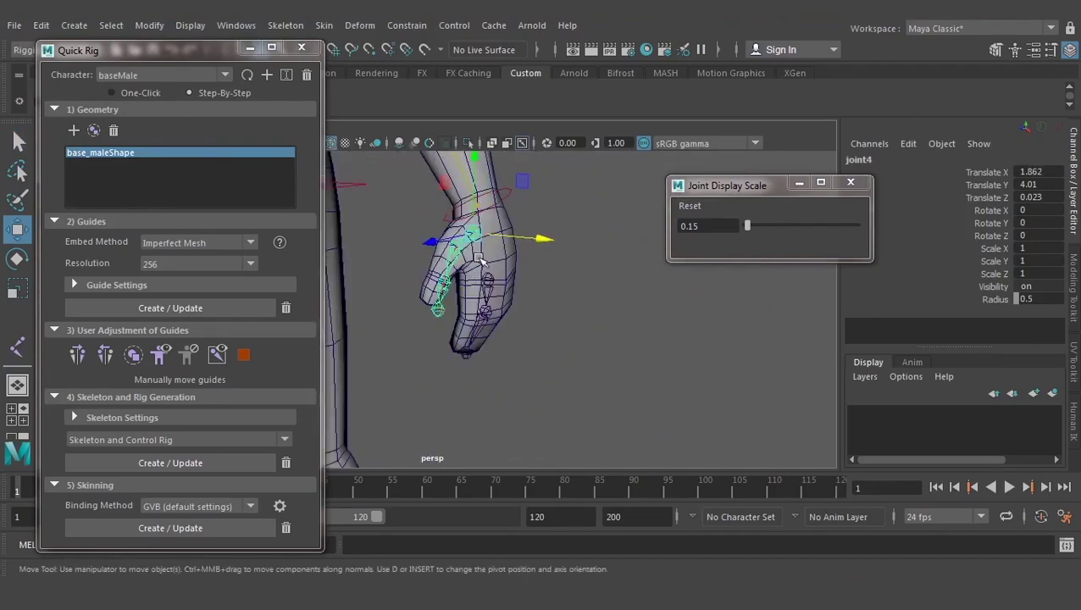
alt+right_drag(478, 258, 493, 297)
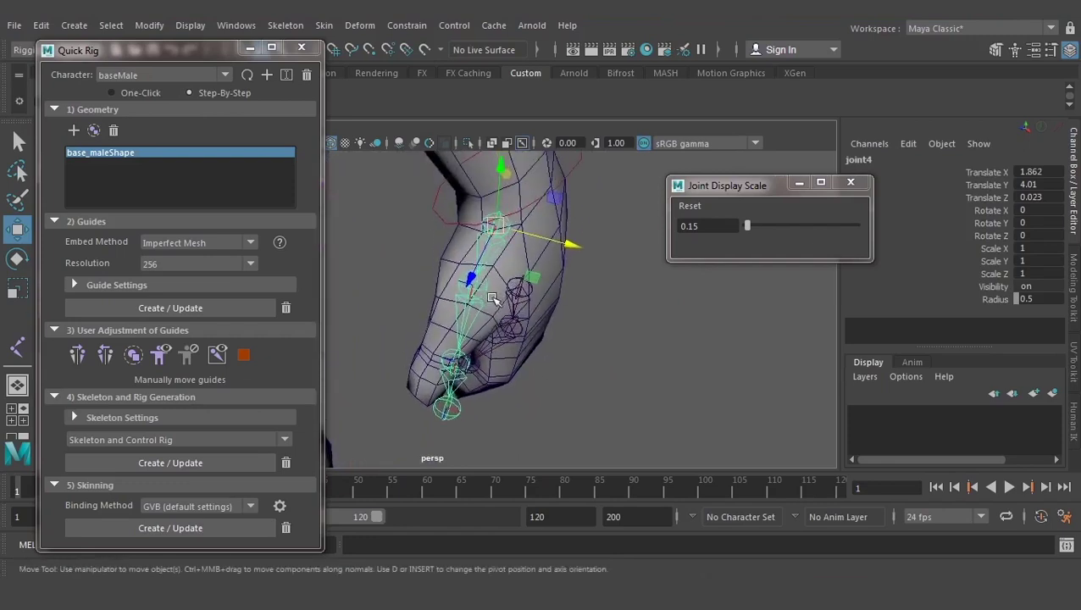
mouse_move(493, 299)
alt+mouse_down()
mouse_move(531, 299)
mouse_move(538, 287)
alt+mouse_up()
mouse_move(520, 207)
mouse_down()
mouse_move(536, 206)
mouse_move(490, 238)
mouse_move(519, 241)
mouse_move(508, 250)
mouse_up()
Rotate root joint4 about -9° around Y so the chain follows the thumb
key(e)
mouse_move(503, 292)
alt+mouse_down()
mouse_move(430, 234)
mouse_move(392, 234)
mouse_move(367, 256)
mouse_move(343, 256)
mouse_move(420, 296)
mouse_move(623, 305)
mouse_move(640, 331)
mouse_move(559, 271)
alt+mouse_up()
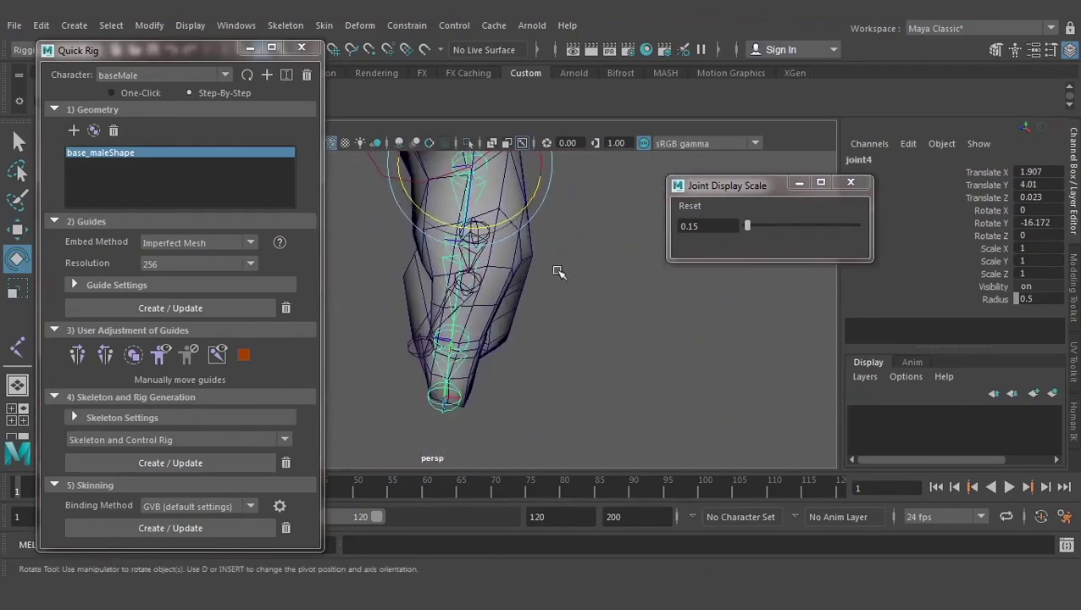
drag(514, 220, 523, 213)
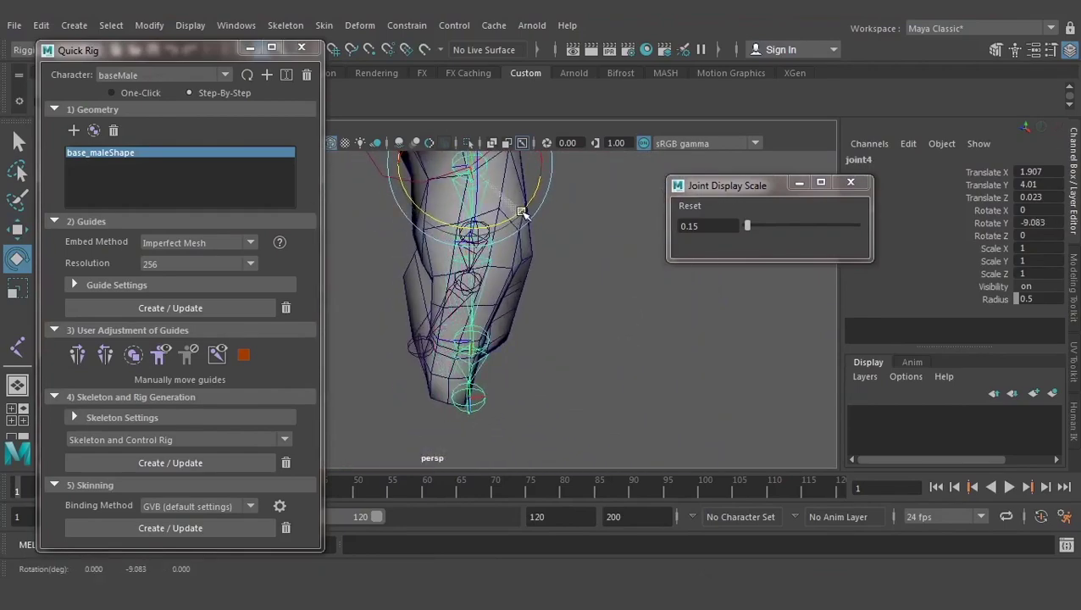
mouse_move(515, 295)
alt+mouse_down()
mouse_move(495, 279)
mouse_move(548, 254)
mouse_move(544, 287)
alt+mouse_up()
click(512, 261)
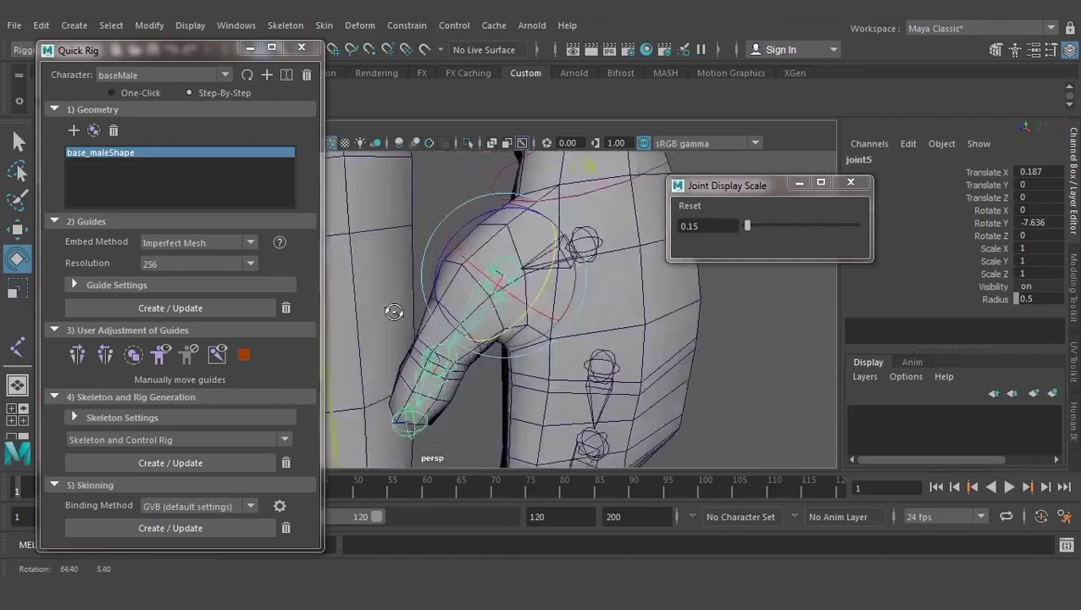
Select the thumb chain's root joint and realign it in the side view
click(593, 247)
click(593, 245)
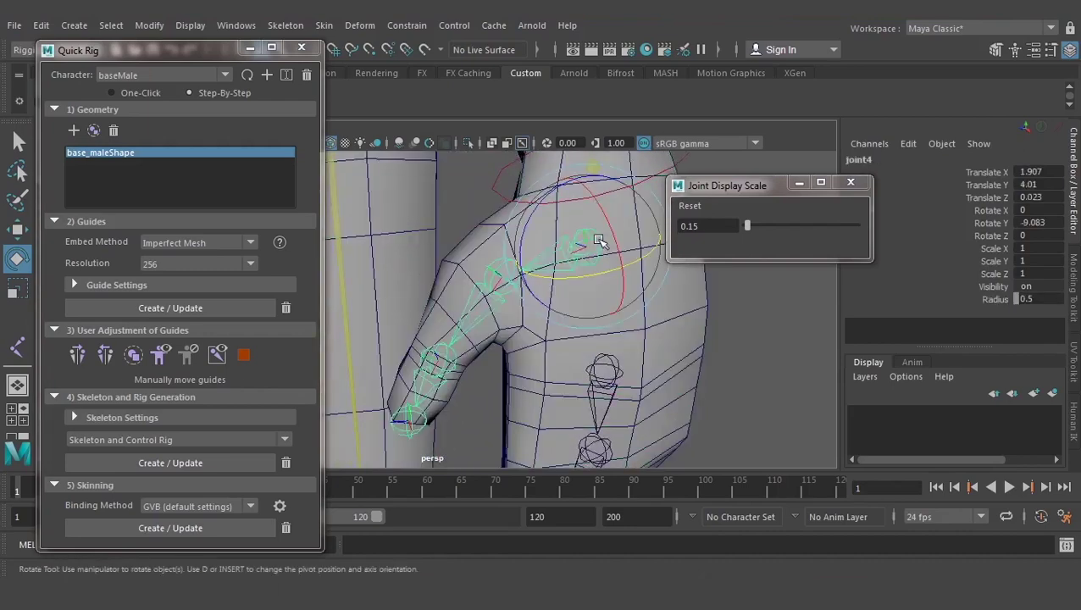
key(space)
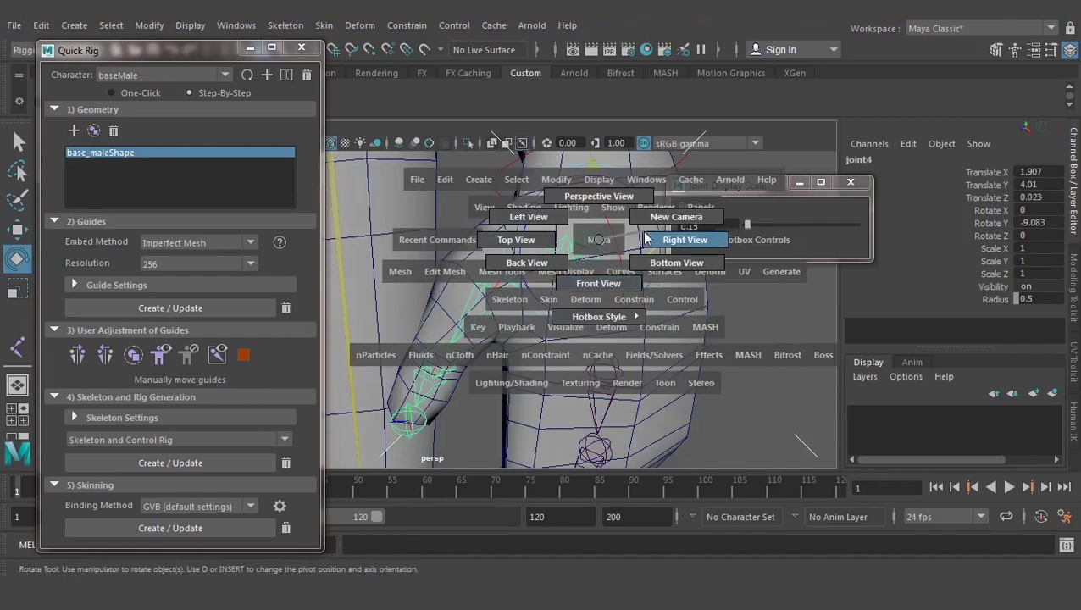
click(645, 240)
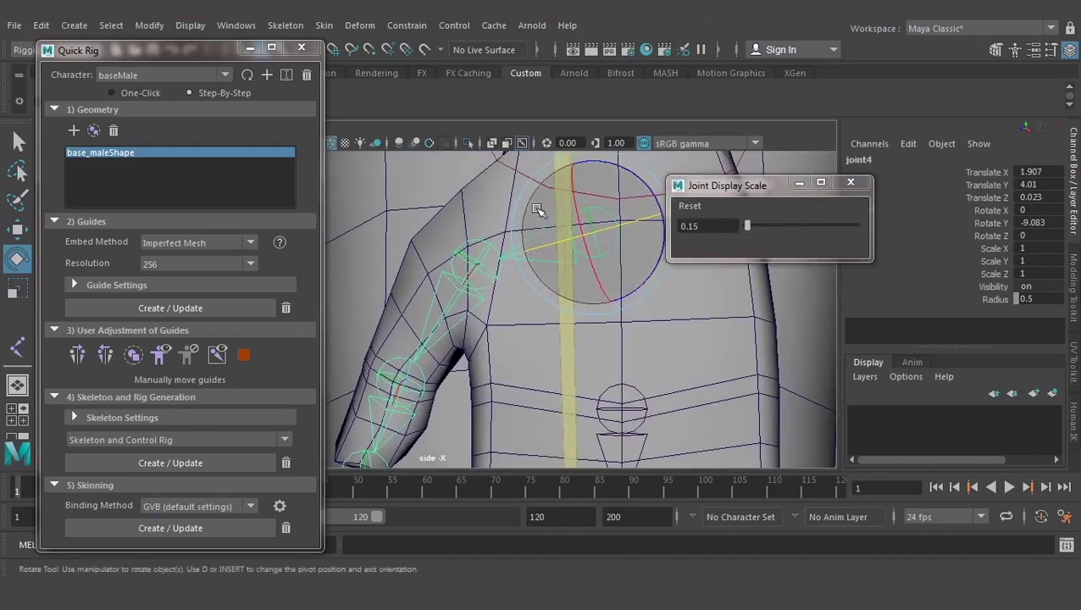
drag(532, 209, 646, 190)
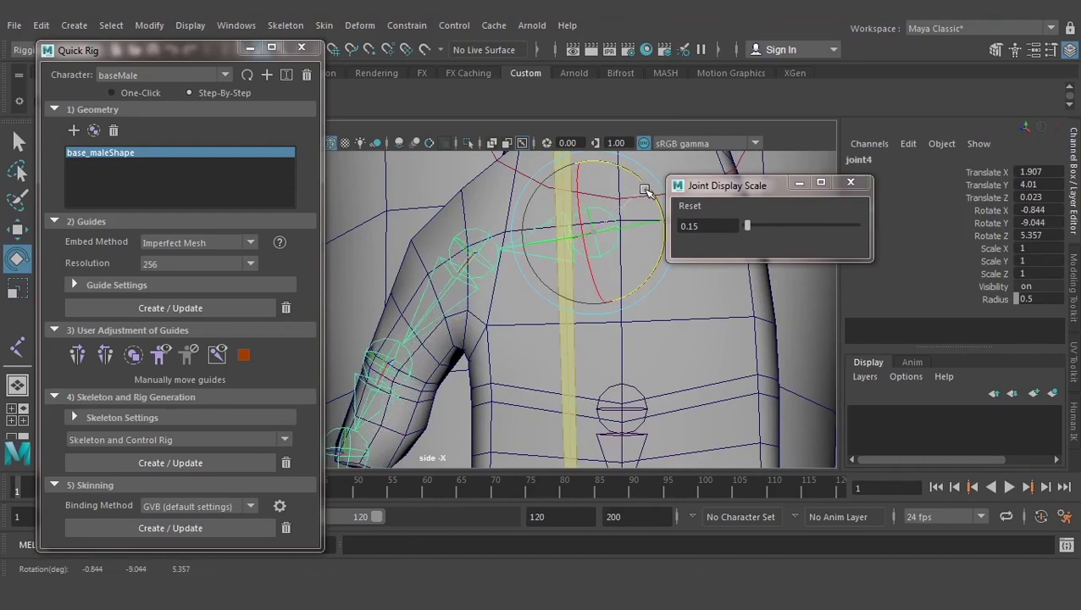
Undo a trial scale, then bend joint5 about -5.4° around Z to fit the thumb
key(r)
drag(524, 247, 520, 251)
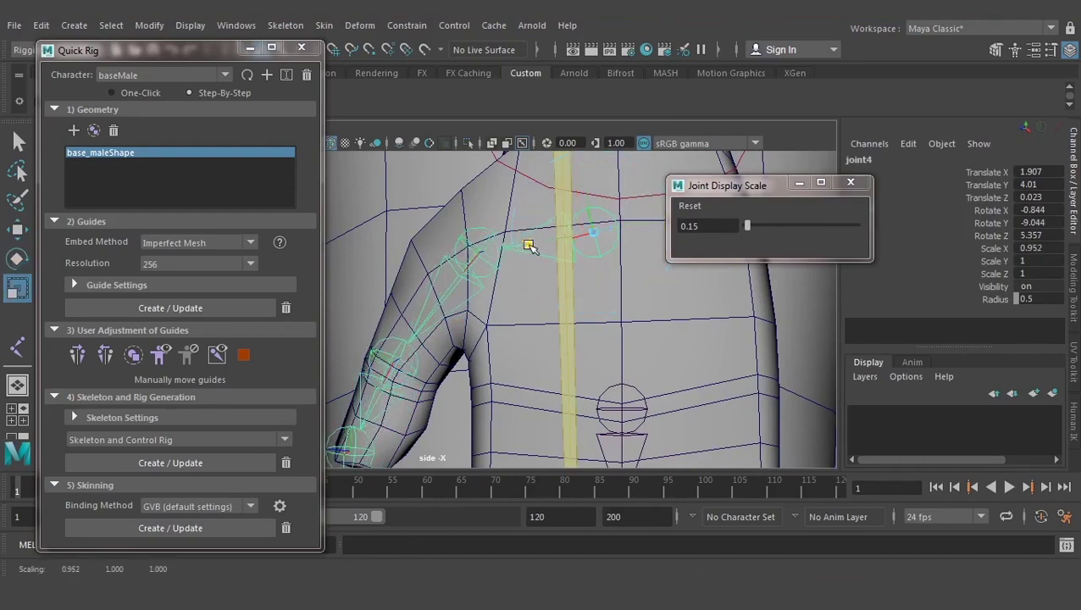
key(ctrl+z)
key(ctrl+z)
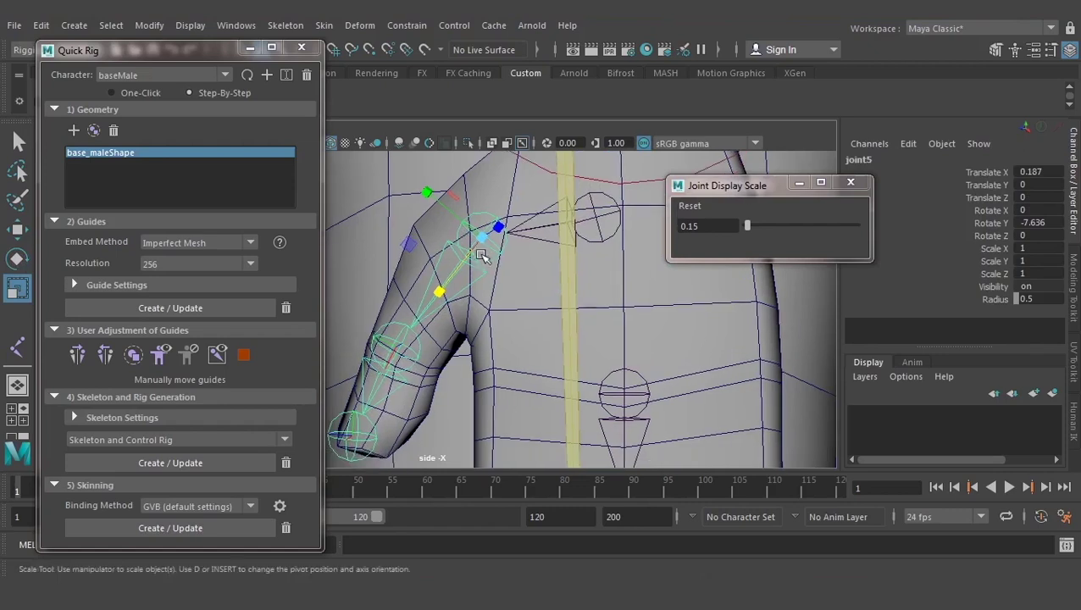
key(e)
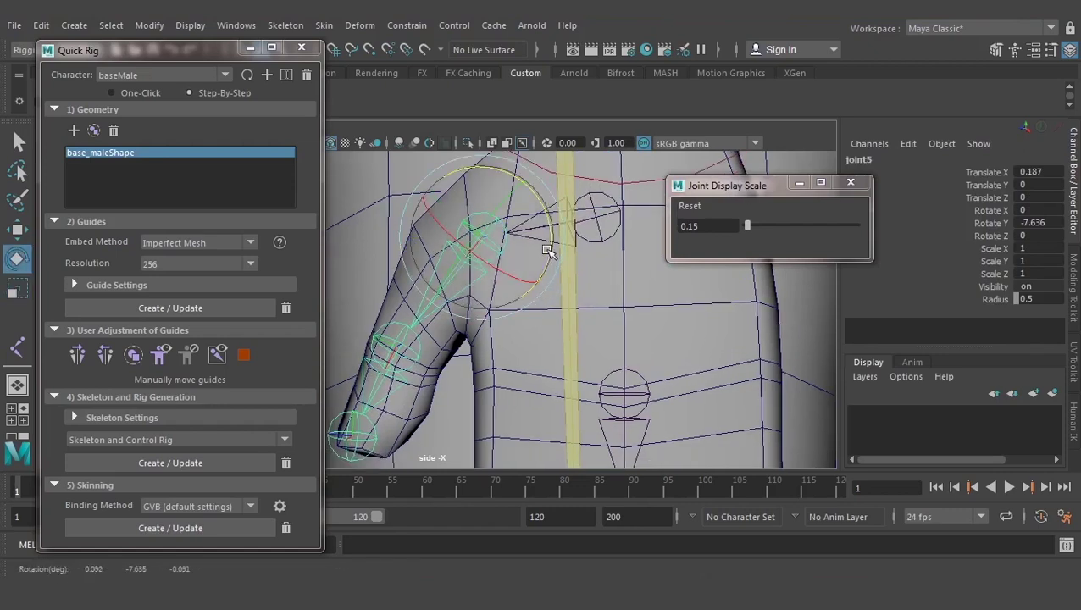
drag(550, 243, 548, 244)
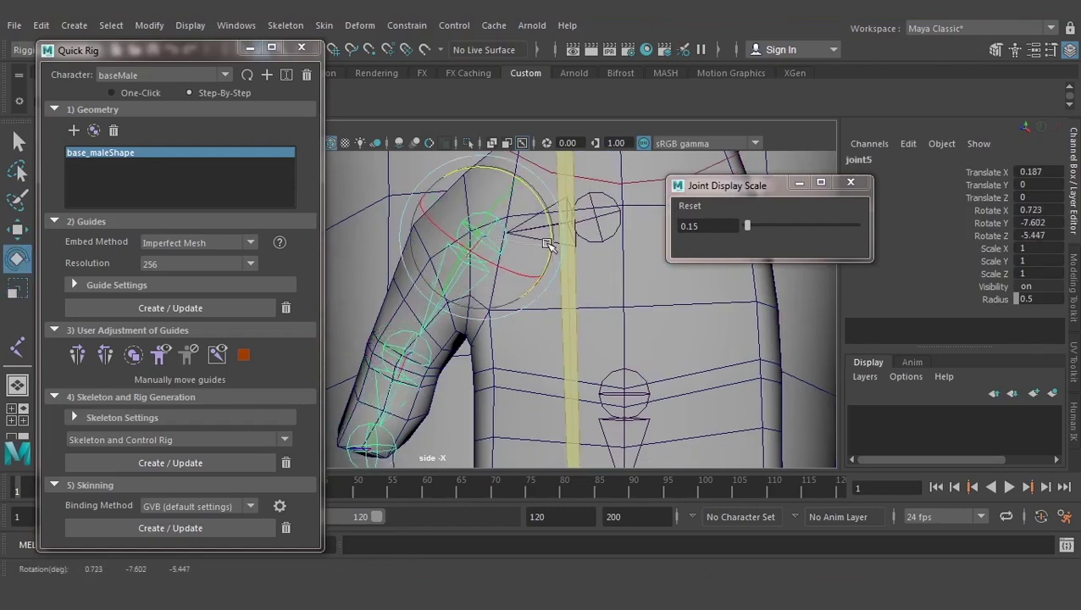
click(403, 346)
alt+middle_drag(470, 348, 479, 304)
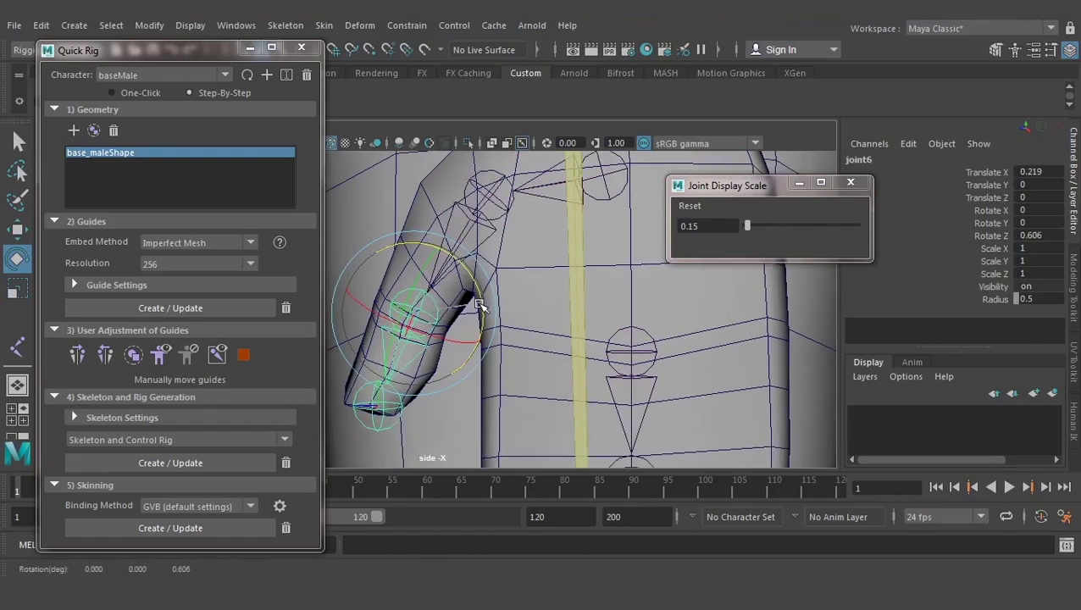
alt+middle_drag(478, 205, 478, 247)
click(498, 235)
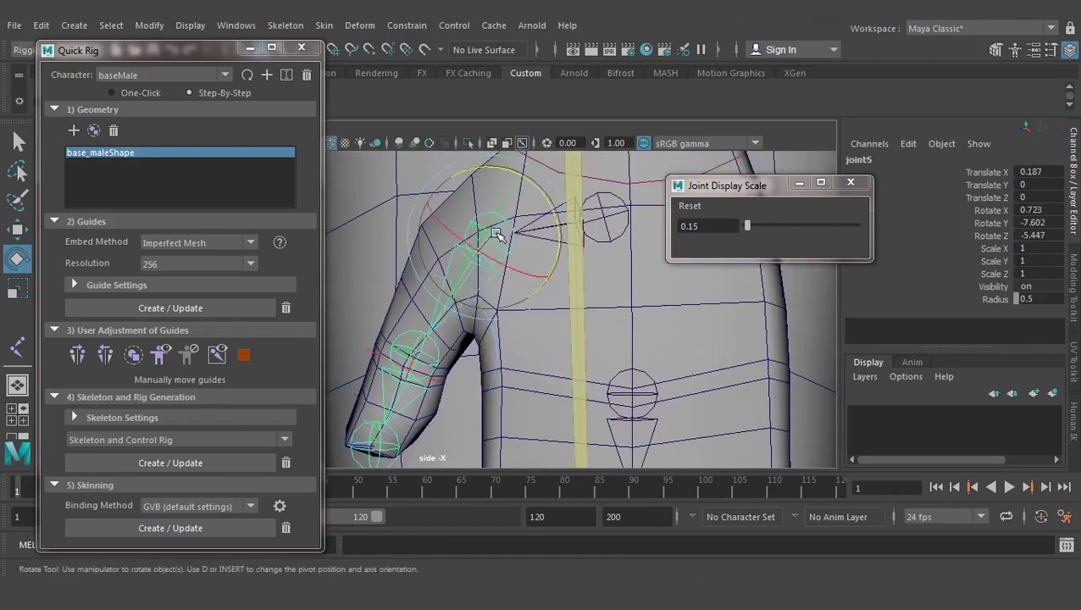
Return to the perspective camera and zoom in on the arm and hand
drag(497, 236, 452, 190)
alt+drag(482, 242, 491, 320)
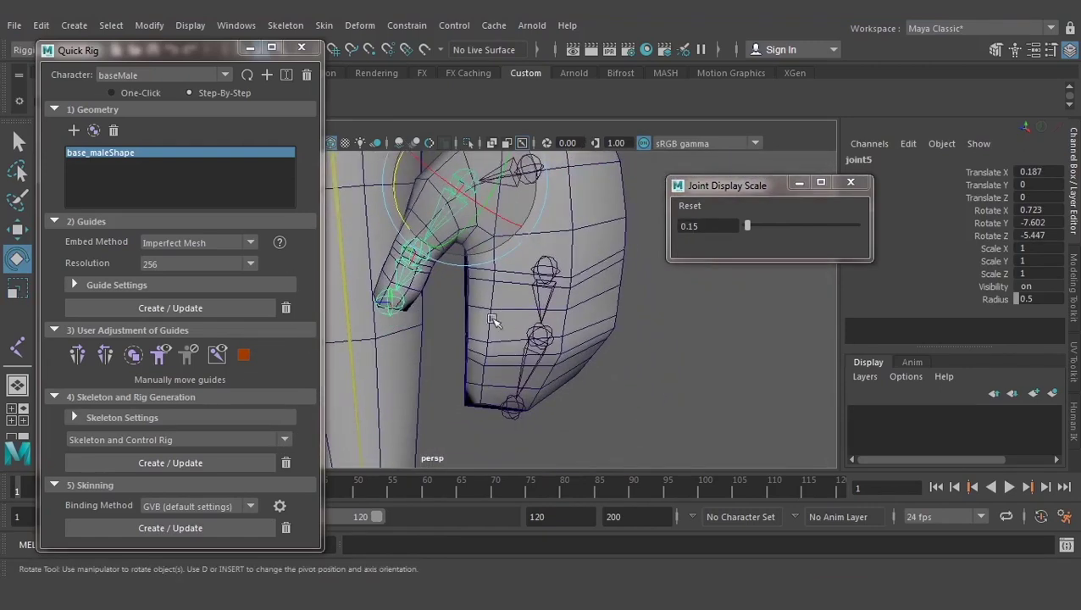
scroll(492, 321, up, 3)
scroll(436, 314, up, 3)
scroll(583, 365, up, 3)
scroll(572, 366, up, 2)
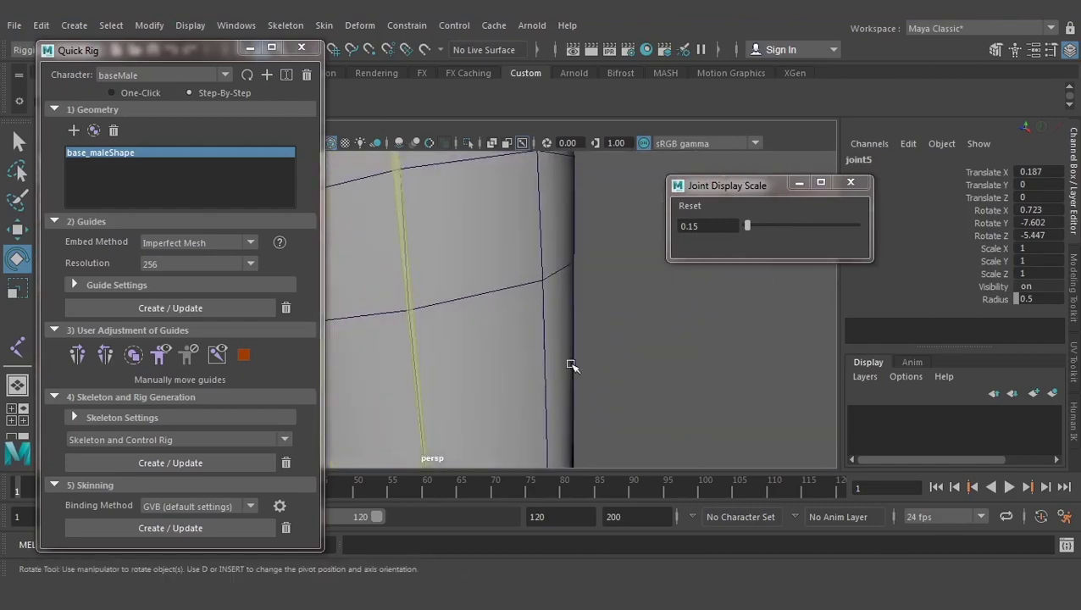
scroll(572, 366, down, 5)
Select joint2 and test-bend it, then undo the bend
mouse_move(531, 362)
alt+mouse_down()
mouse_move(525, 317)
mouse_move(615, 337)
mouse_move(532, 316)
mouse_move(530, 328)
alt+mouse_up()
click(644, 324)
mouse_move(644, 323)
alt+mouse_down()
mouse_move(651, 373)
mouse_move(613, 354)
alt+mouse_up()
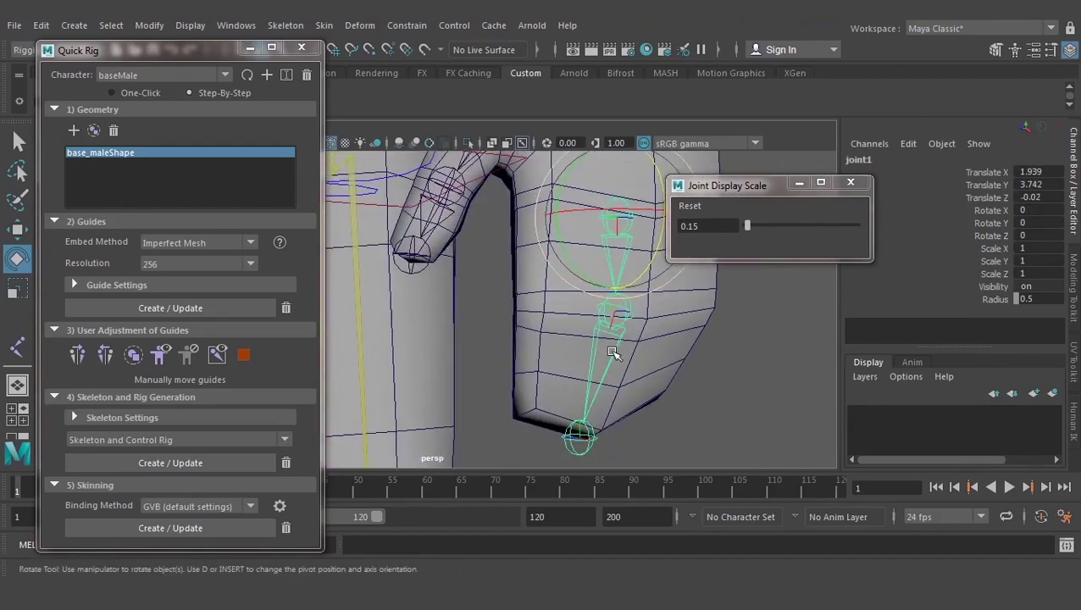
click(616, 315)
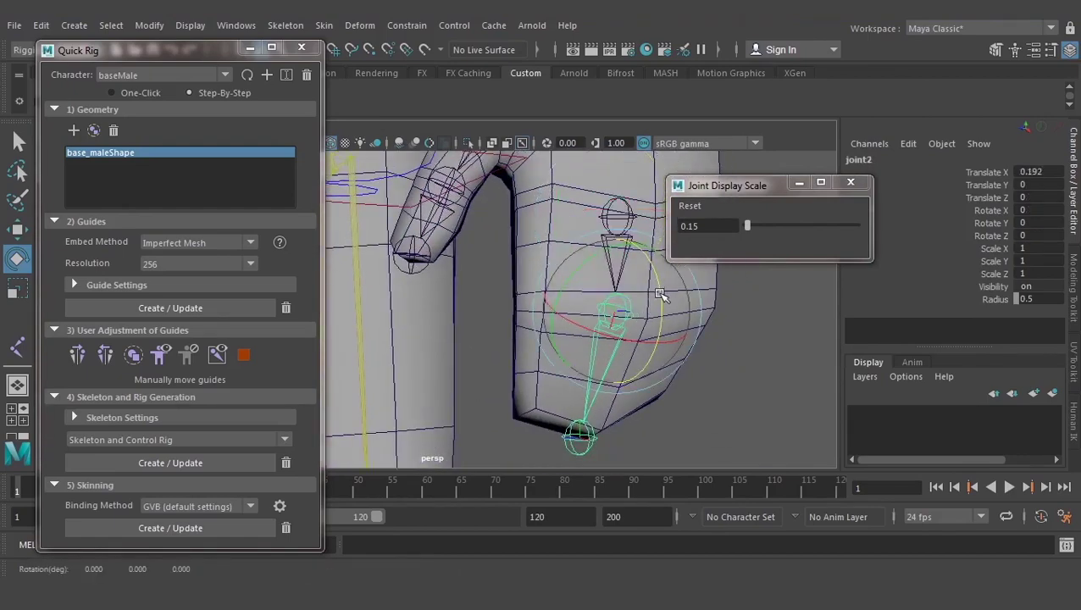
mouse_move(660, 295)
mouse_down()
mouse_move(663, 360)
mouse_move(669, 323)
mouse_up()
key(ctrl+z)
key(ctrl+z)
key(ctrl+z)
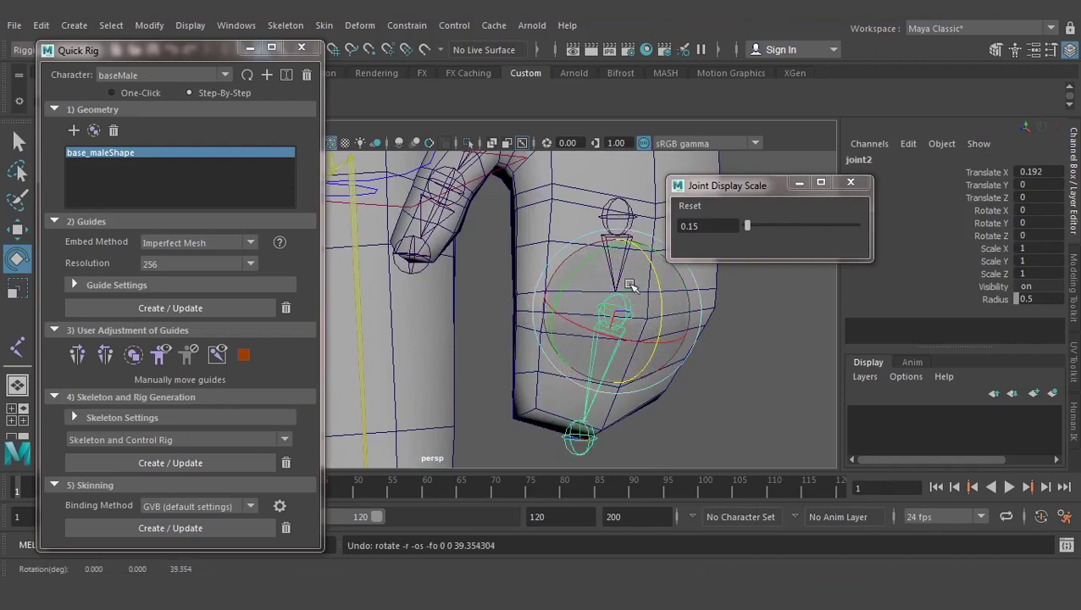
Test-swing the chain from joint1 and bend joint2 about 39°, undoing both
key(ctrl+z)
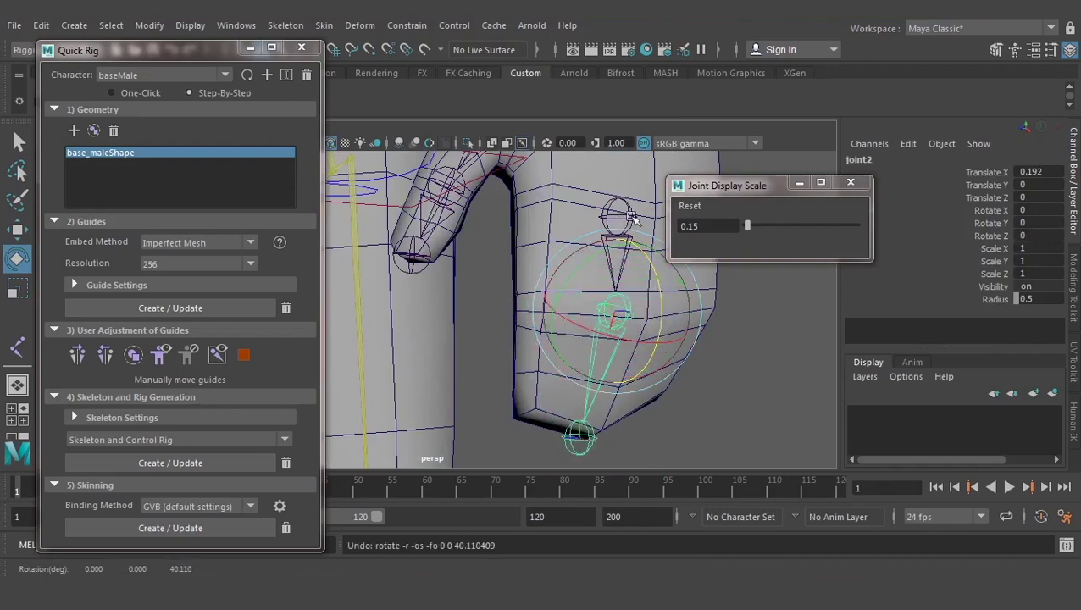
key(Up)
drag(657, 172, 636, 288)
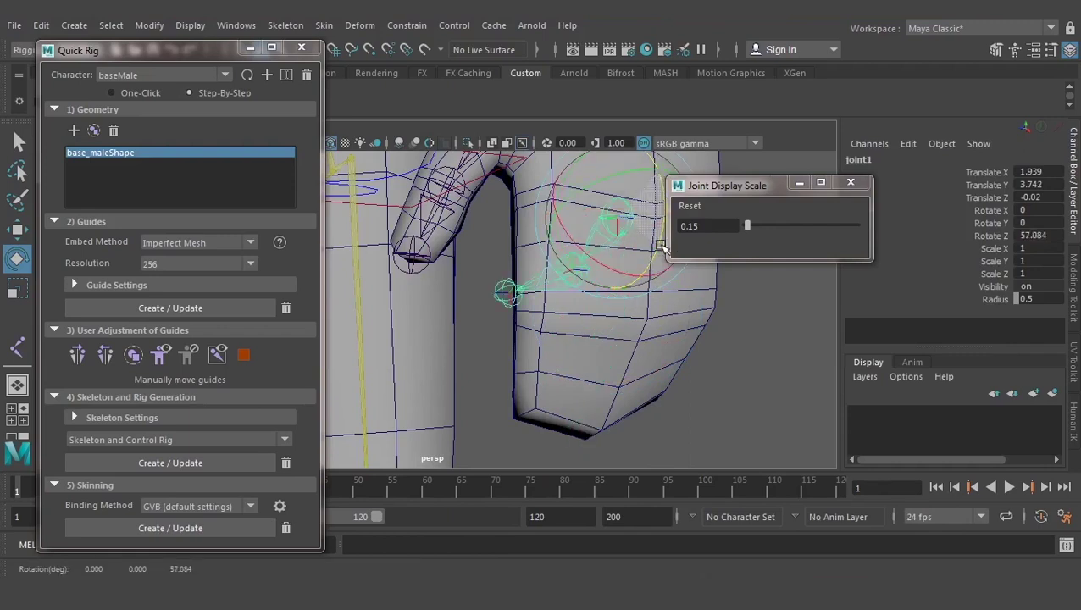
key(ctrl+z)
click(618, 349)
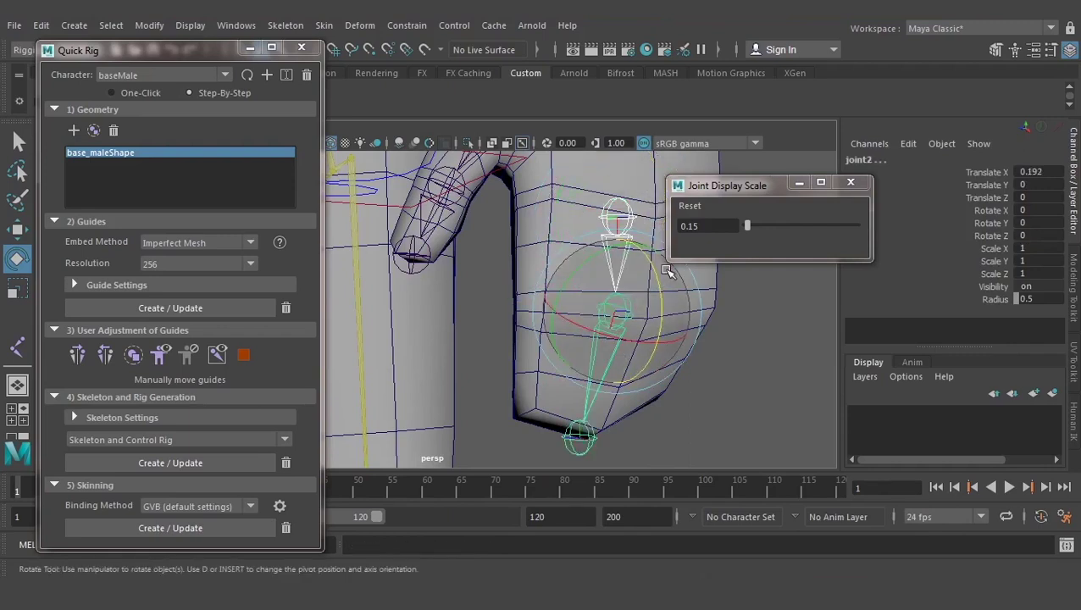
drag(623, 352, 657, 337)
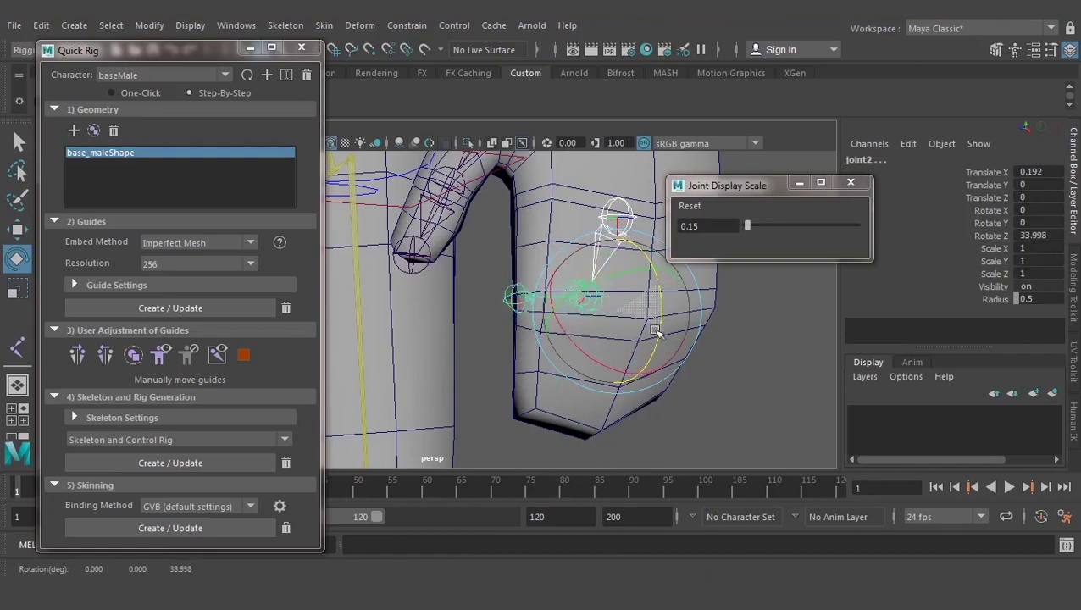
key(ctrl+z)
Set joint6's Rotate Z to 3 in the Channel Box
alt+drag(479, 246, 498, 227)
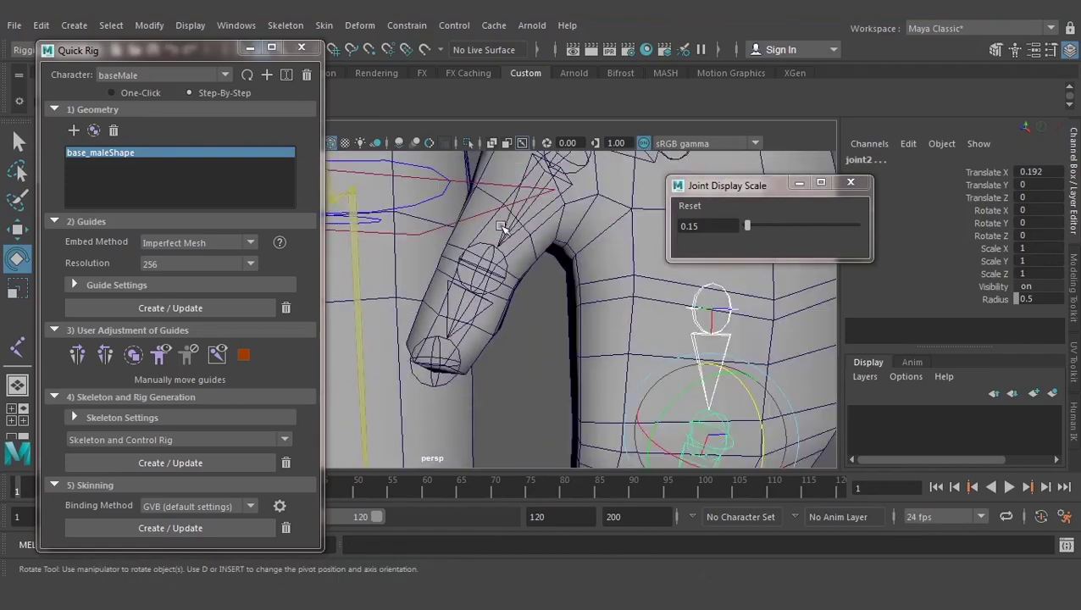
alt+middle_drag(498, 237, 494, 273)
click(535, 231)
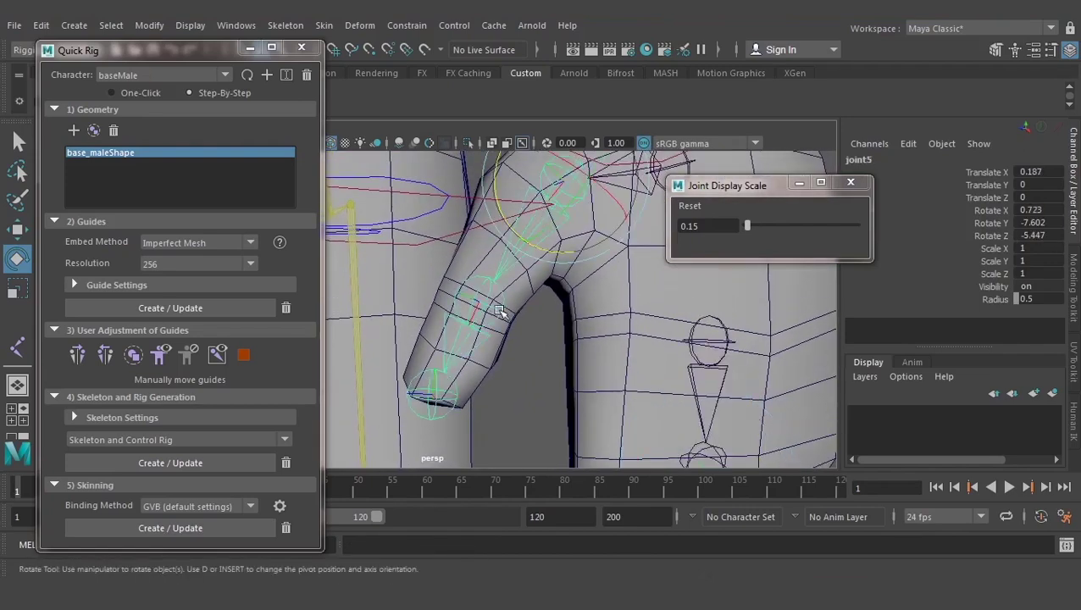
click(460, 340)
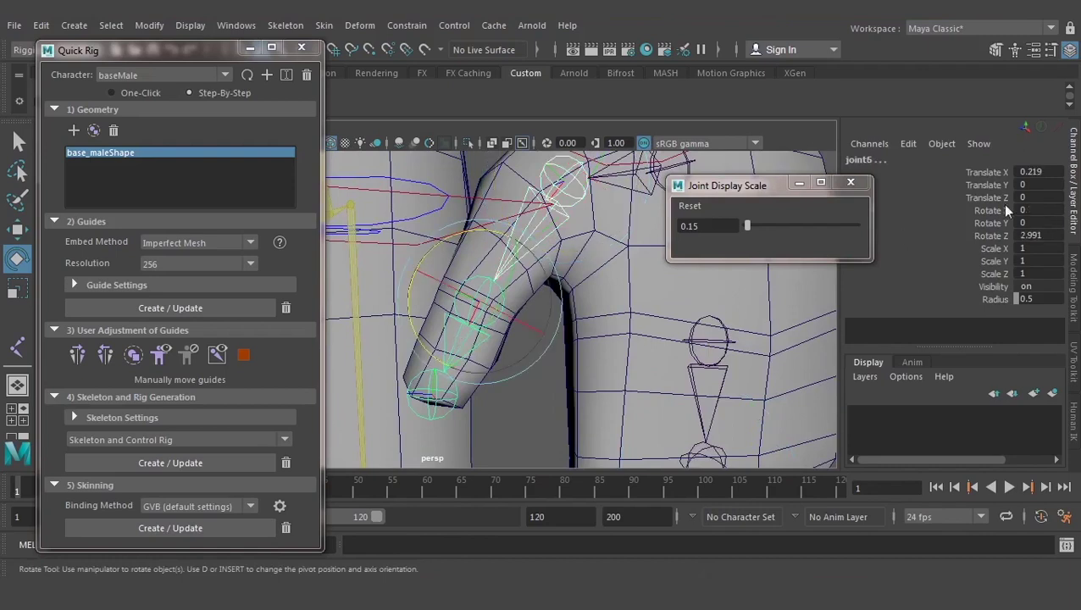
click(990, 236)
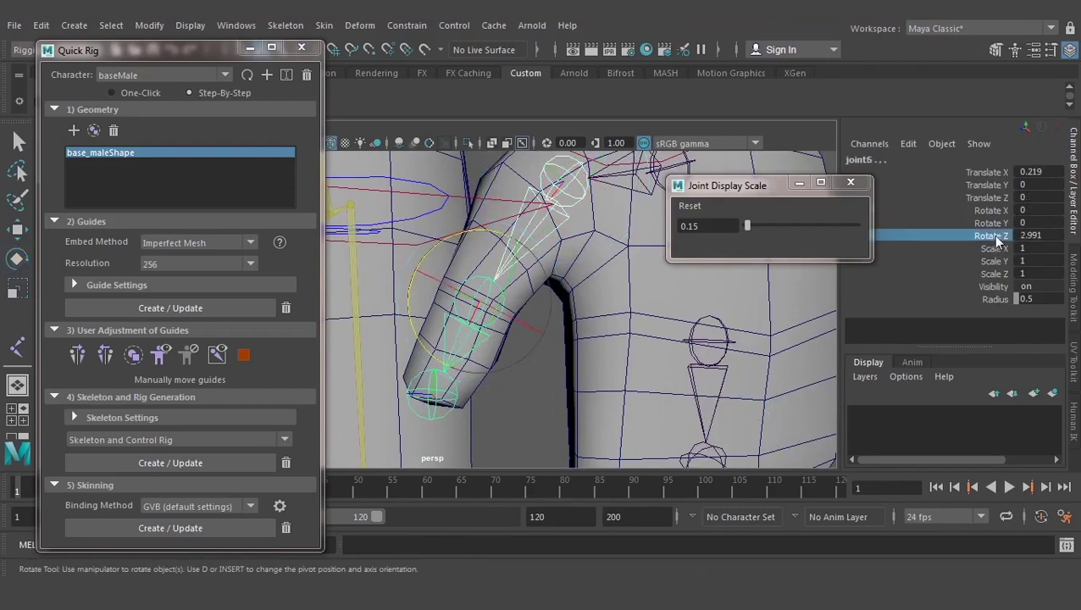
double_click(1031, 236)
text(3)
key(Return)
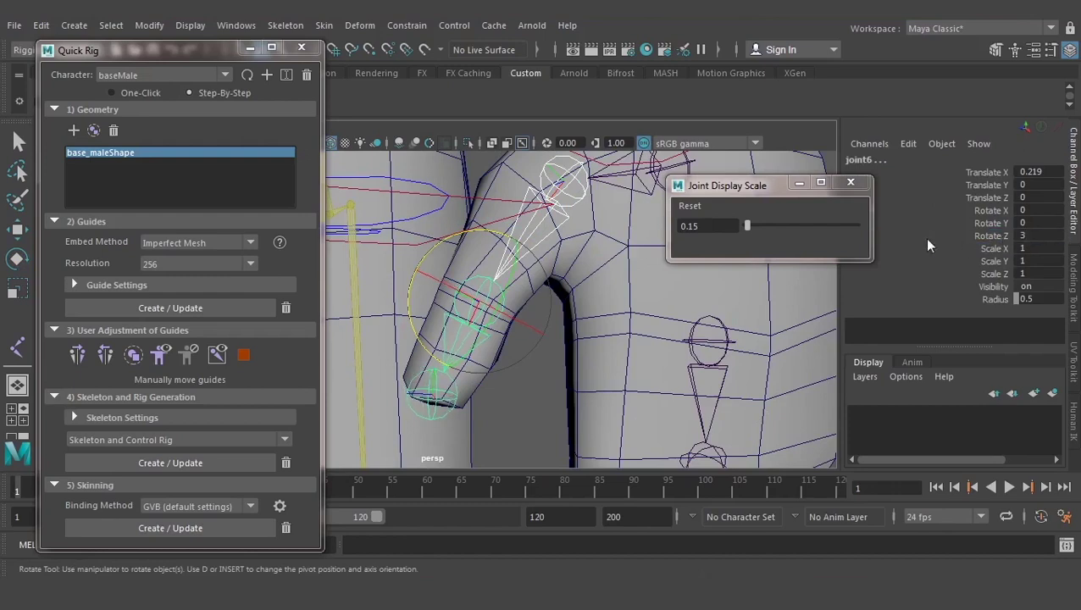
key(ctrl+z)
key(ctrl+z)
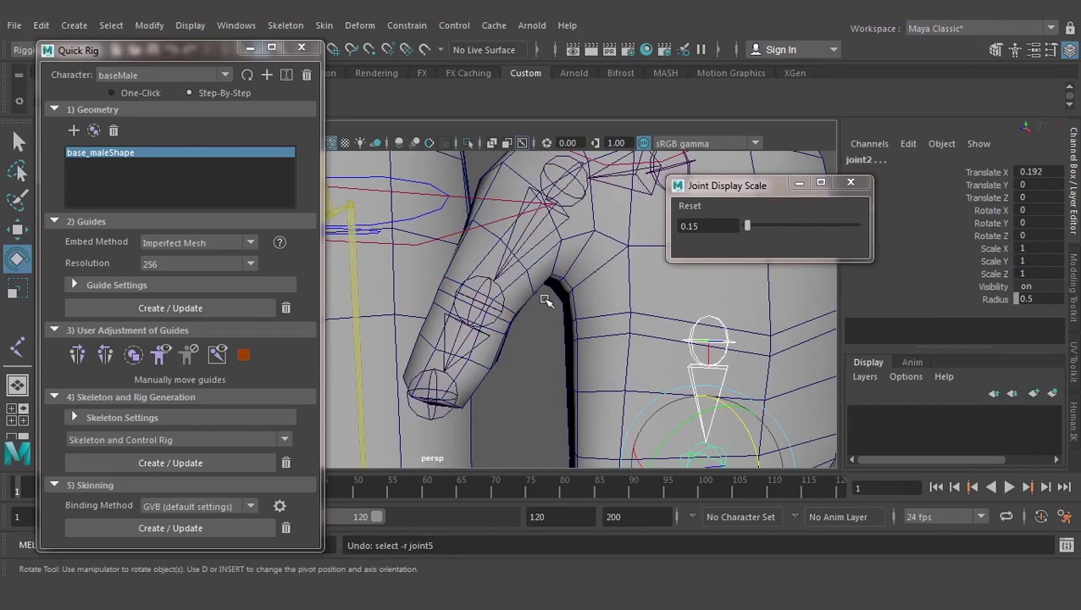
Twist joint5 to about -45.6° X, -7.5° Y and -5.6° Z to fit the thumb
mouse_move(545, 299)
alt+mouse_down()
mouse_move(549, 206)
mouse_move(533, 330)
mouse_move(484, 278)
mouse_move(447, 314)
mouse_move(453, 335)
mouse_move(518, 379)
mouse_move(621, 368)
mouse_move(484, 338)
mouse_move(526, 292)
mouse_move(498, 407)
mouse_move(550, 345)
mouse_move(512, 284)
alt+mouse_up()
click(543, 322)
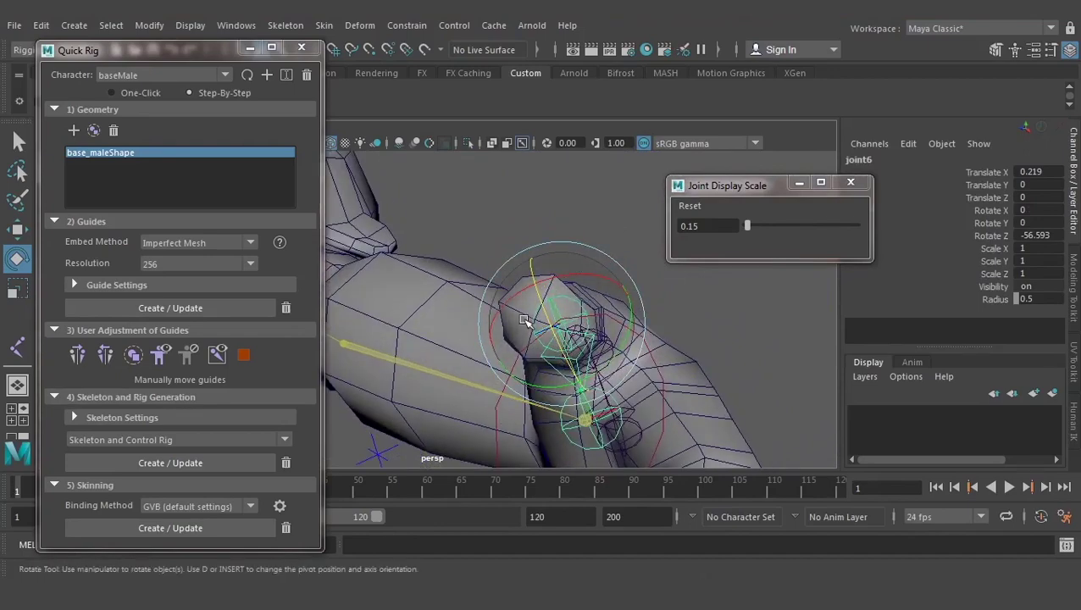
mouse_move(524, 320)
mouse_down()
mouse_move(503, 351)
mouse_move(520, 292)
mouse_up()
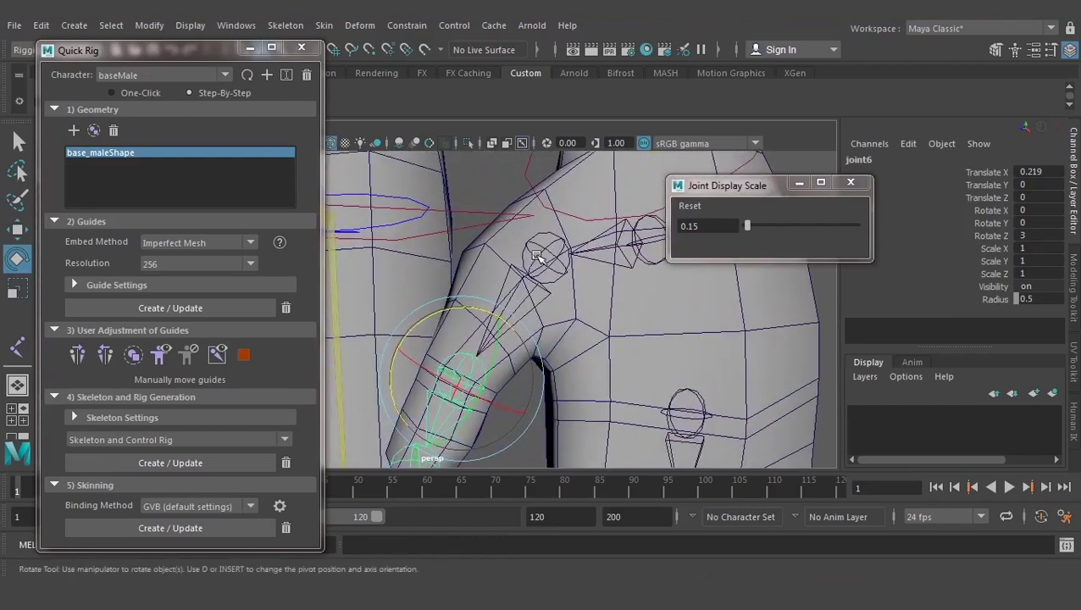
click(535, 256)
alt+drag(535, 256, 513, 195)
mouse_move(476, 273)
mouse_down()
mouse_move(586, 266)
mouse_move(501, 298)
mouse_move(562, 224)
mouse_move(609, 234)
mouse_move(595, 234)
mouse_move(556, 312)
mouse_up()
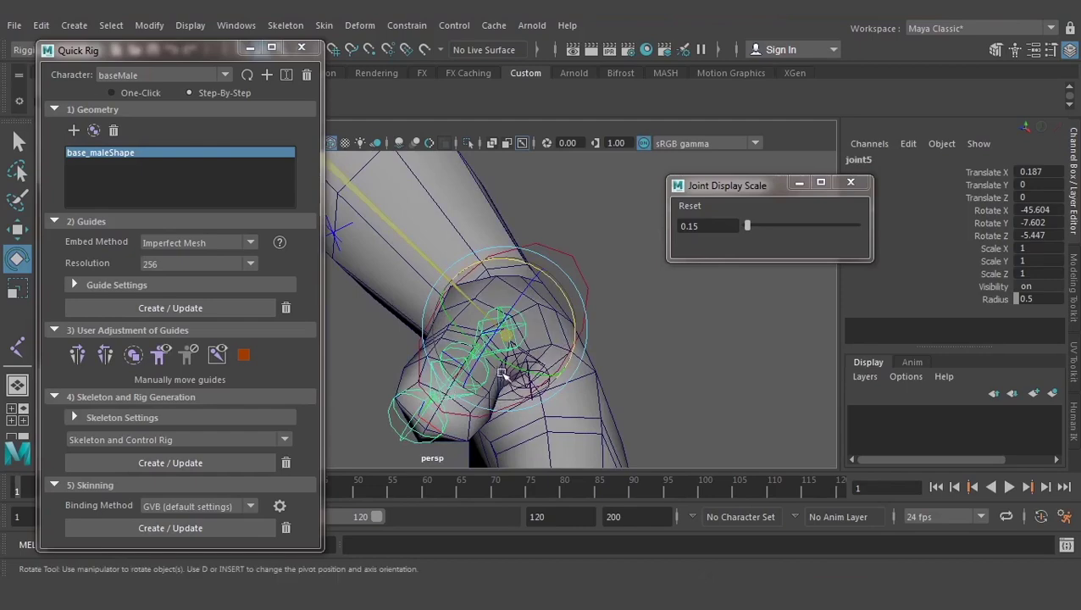
drag(505, 366, 644, 285)
click(625, 286)
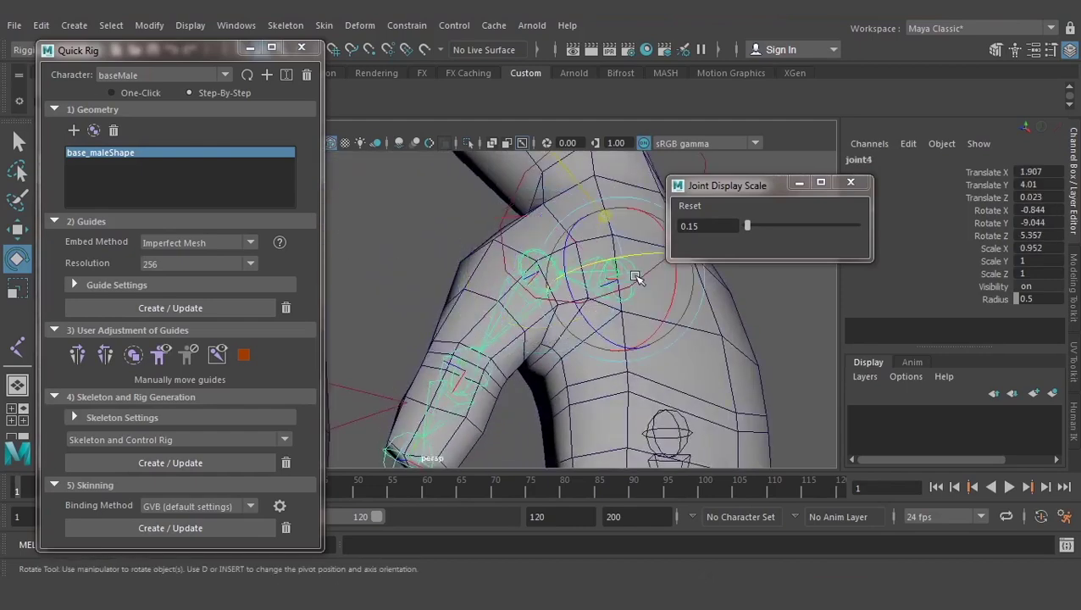
Rotate joint4 to fit, then adjust joint5 to about -45.3°, -4.861°, -8.247°
click(569, 290)
drag(569, 289, 571, 285)
key(r)
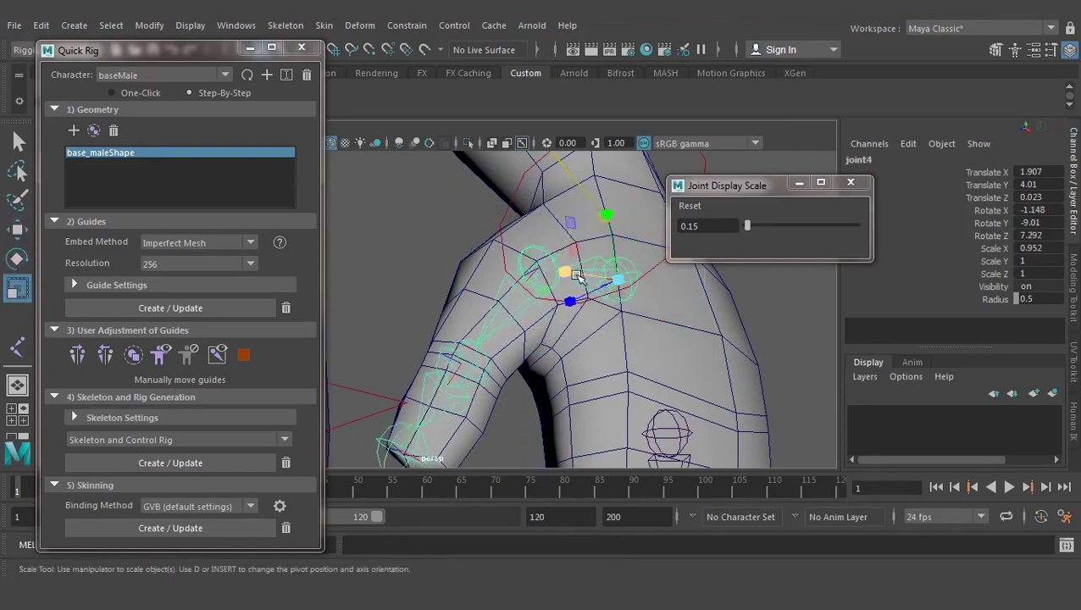
click(532, 269)
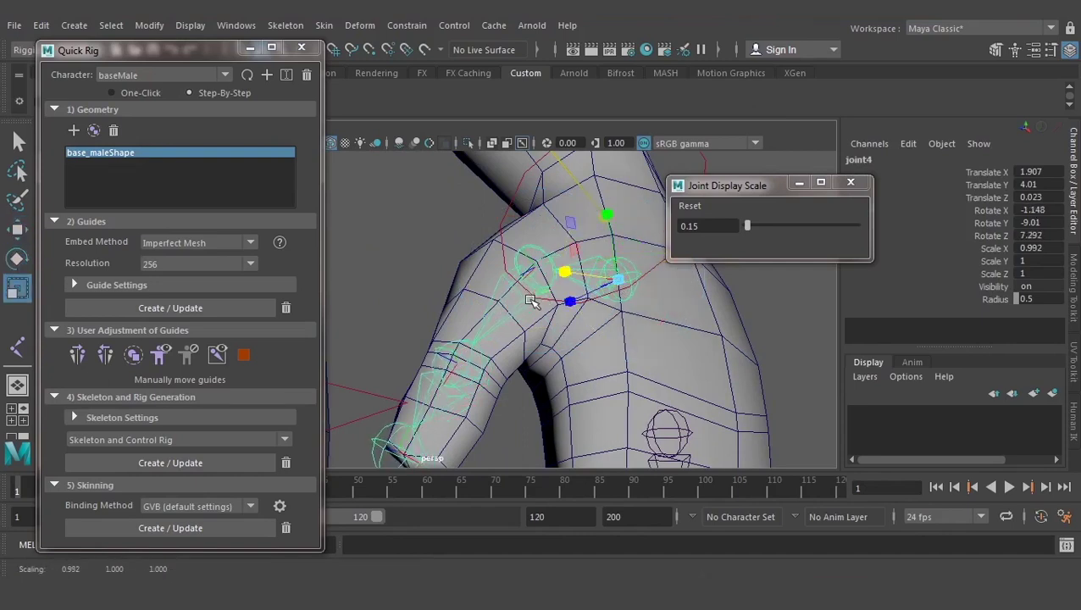
key(e)
mouse_move(526, 311)
alt+mouse_down()
mouse_move(526, 290)
mouse_move(567, 270)
mouse_move(560, 280)
alt+mouse_up()
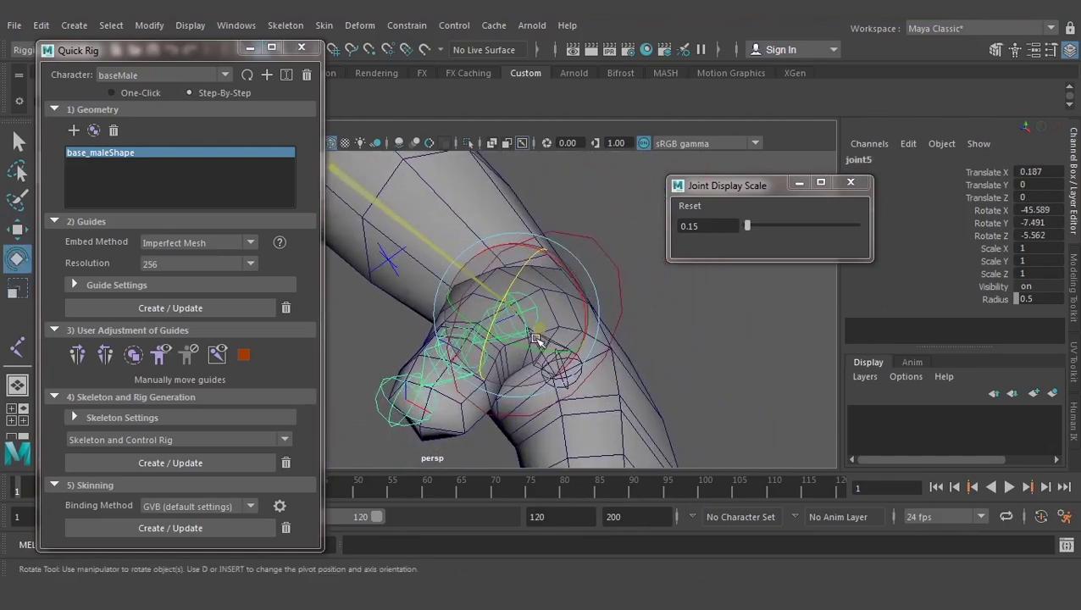
drag(534, 345, 542, 347)
Inspect the elbow and wrist, then select the arm joint chain down to the wrist
mouse_move(501, 377)
alt+mouse_down()
mouse_move(526, 378)
mouse_move(470, 395)
mouse_move(509, 424)
mouse_move(531, 424)
mouse_move(508, 307)
mouse_move(496, 335)
mouse_move(440, 381)
mouse_move(342, 421)
alt+mouse_up()
mouse_move(458, 374)
alt+mouse_down()
mouse_move(566, 330)
mouse_move(538, 341)
mouse_move(593, 247)
alt+mouse_up()
key(Down)
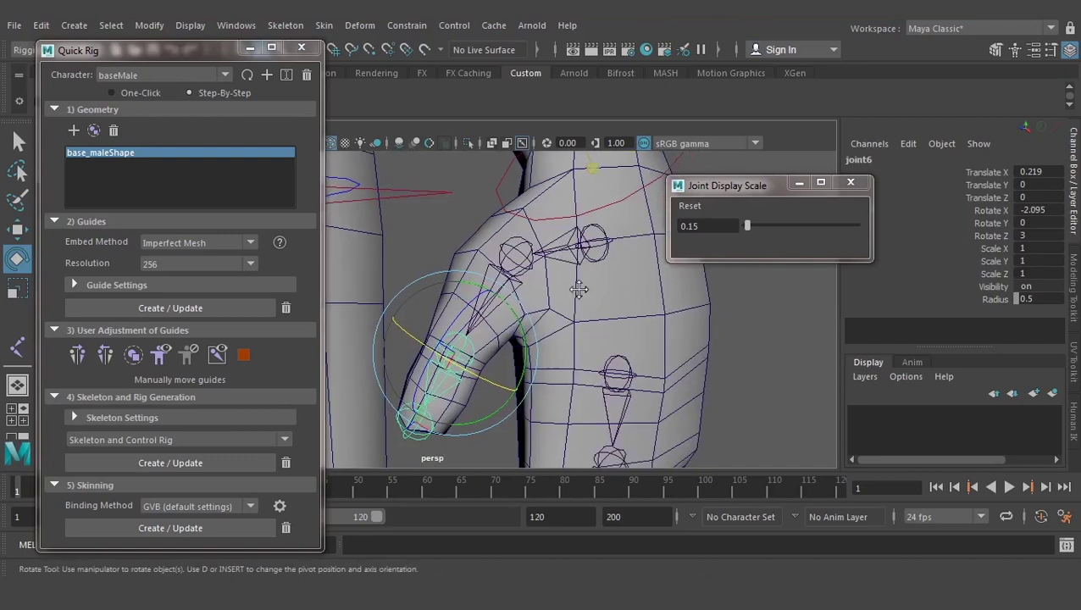
click(593, 248)
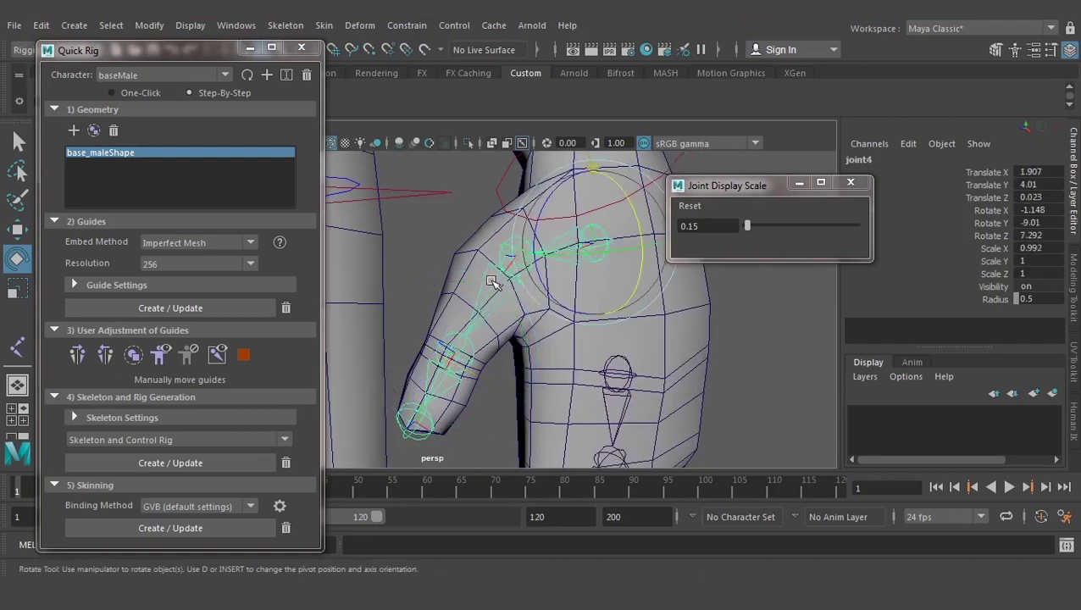
click(491, 282)
key(q)
click(458, 360)
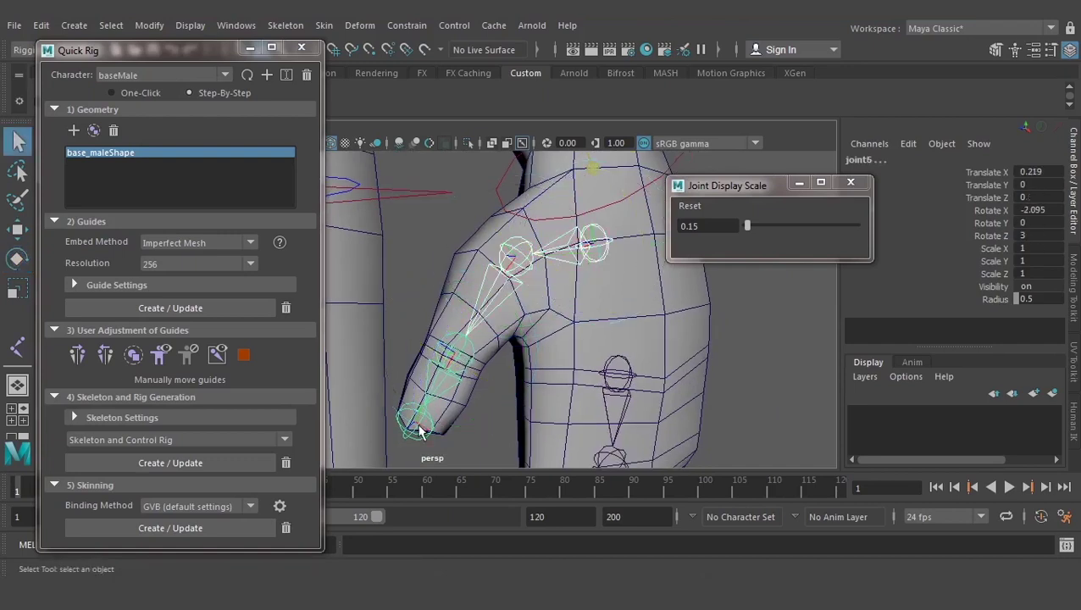
click(412, 433)
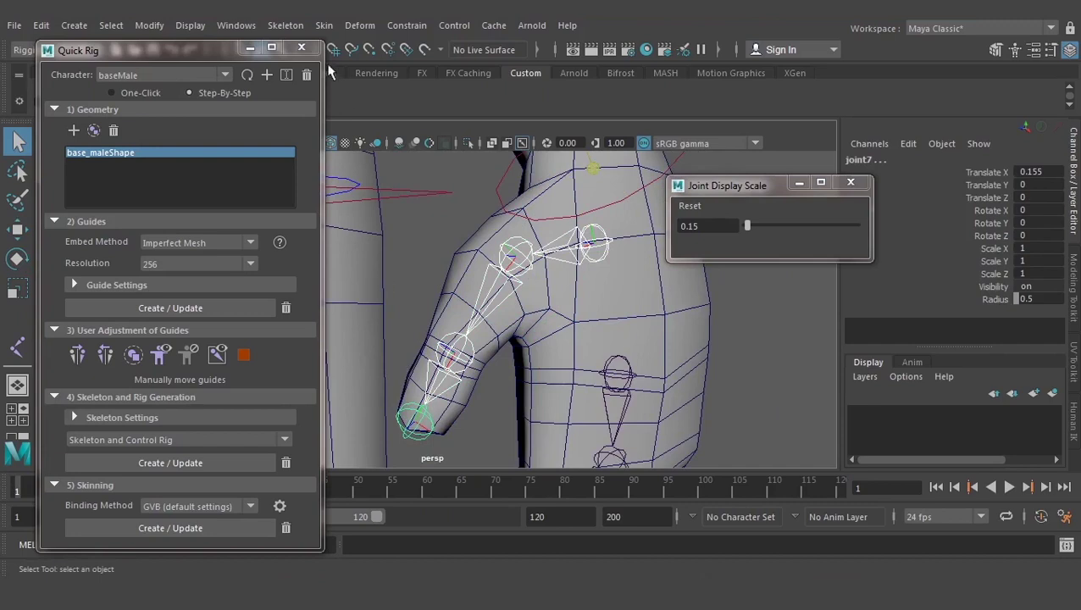
Apply Modify > Freeze Transformations to the selected arm joints and reselect the chain
click(149, 24)
click(203, 97)
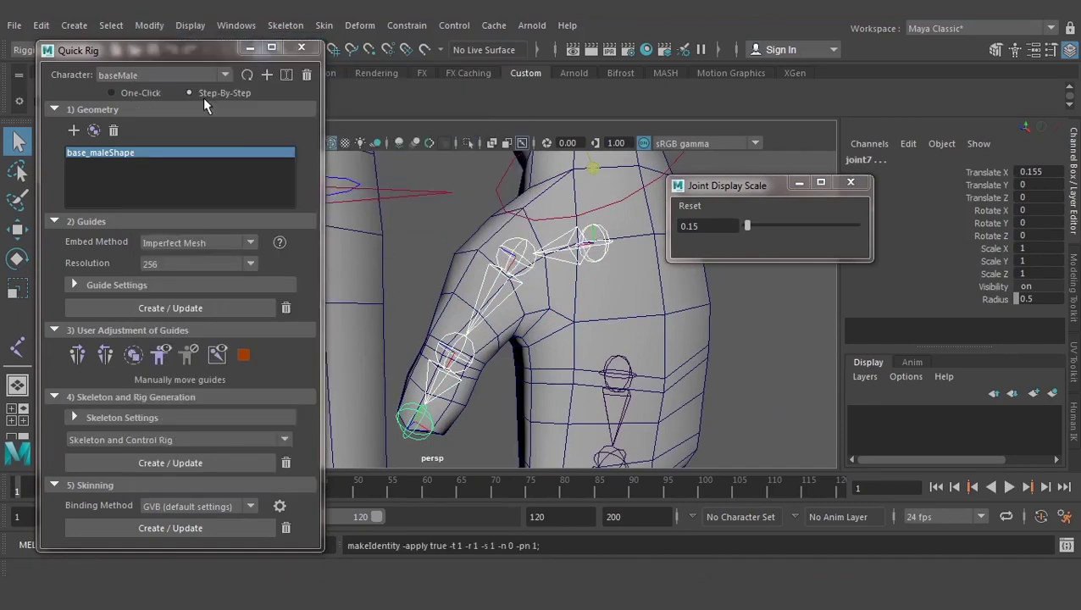
click(447, 227)
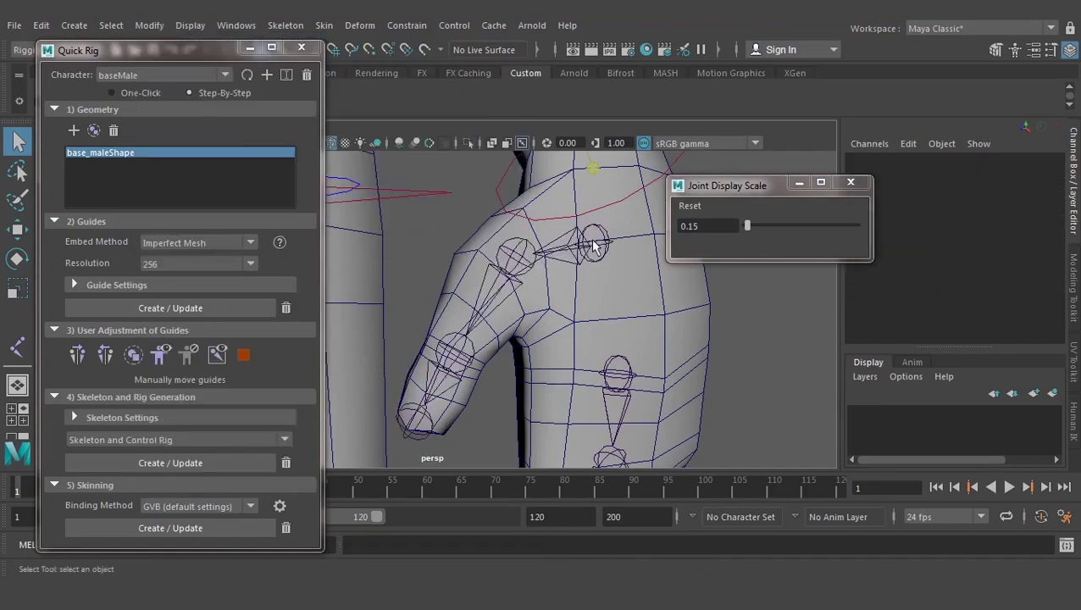
click(593, 244)
Test-bend joint5 and joint6 (about 49°), undo both, and clear the selection
alt+drag(587, 260, 575, 267)
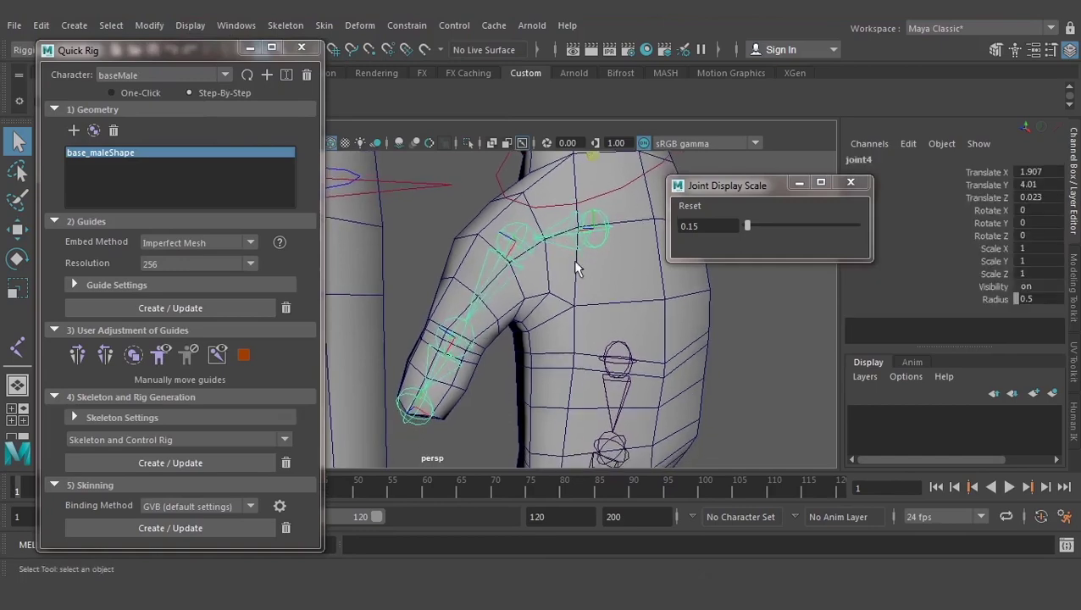
key(e)
click(497, 297)
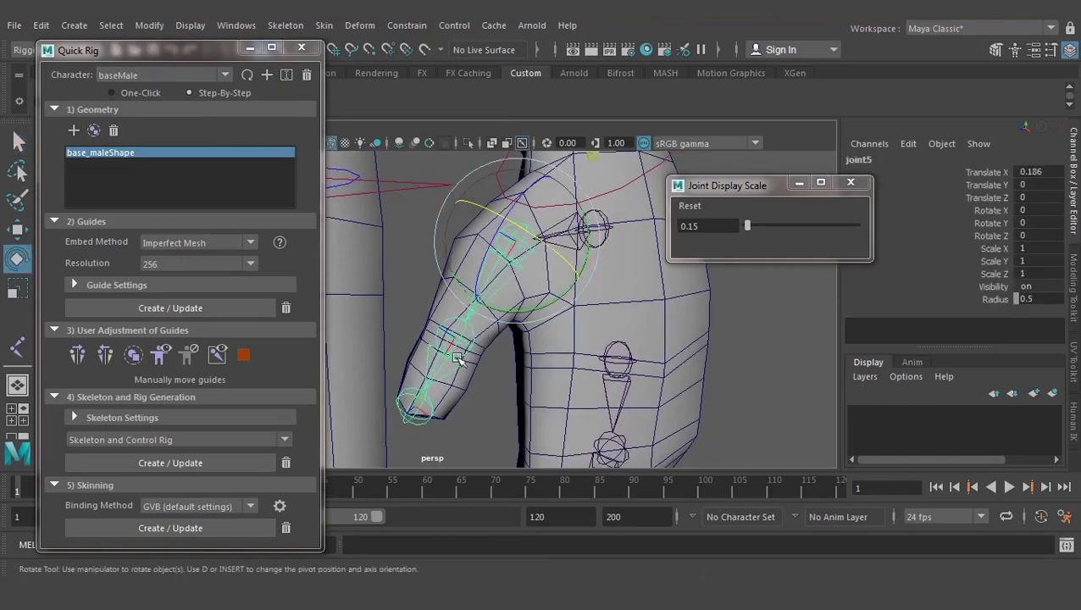
mouse_move(497, 297)
mouse_down()
mouse_move(512, 293)
mouse_move(530, 340)
mouse_move(637, 345)
mouse_move(504, 239)
mouse_move(594, 275)
mouse_move(555, 304)
mouse_move(508, 311)
mouse_move(632, 323)
mouse_up()
click(515, 290)
key(ctrl+z)
key(ctrl+z)
drag(513, 314, 453, 358)
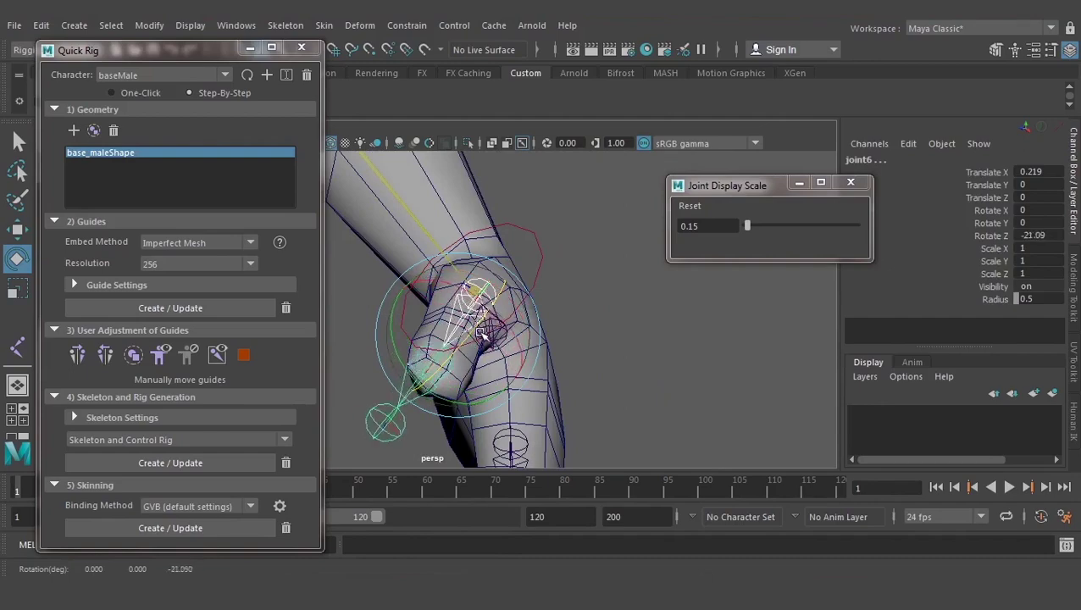
key(ctrl+z)
mouse_move(657, 313)
alt+mouse_down()
mouse_move(549, 287)
mouse_move(569, 292)
mouse_move(525, 307)
mouse_move(600, 292)
mouse_move(595, 320)
alt+mouse_up()
key(q)
click(568, 291)
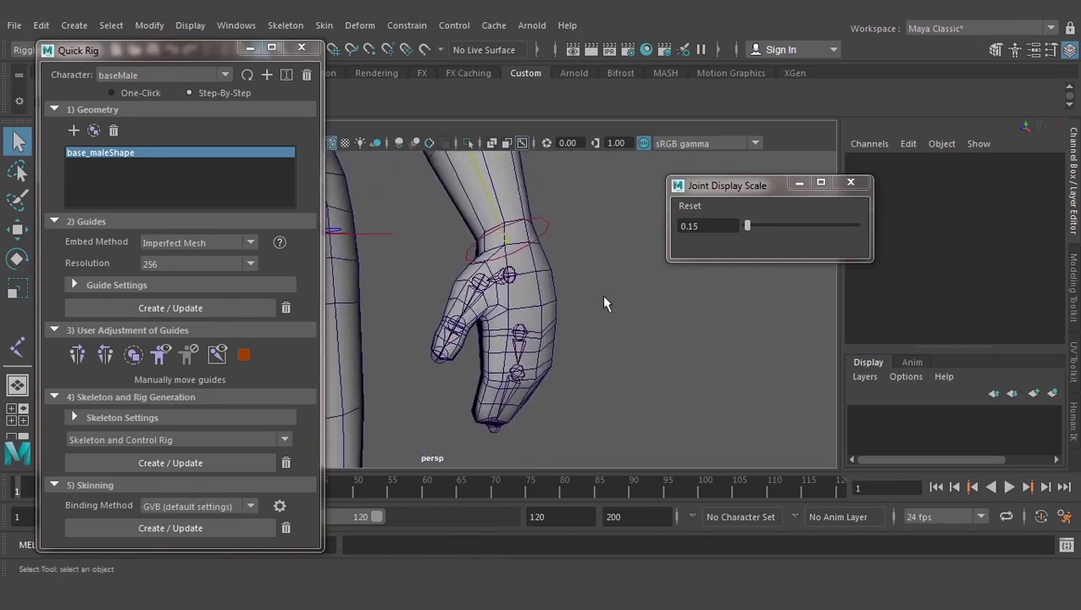
Select the finger chain and open the Outliner beside the viewport
click(520, 336)
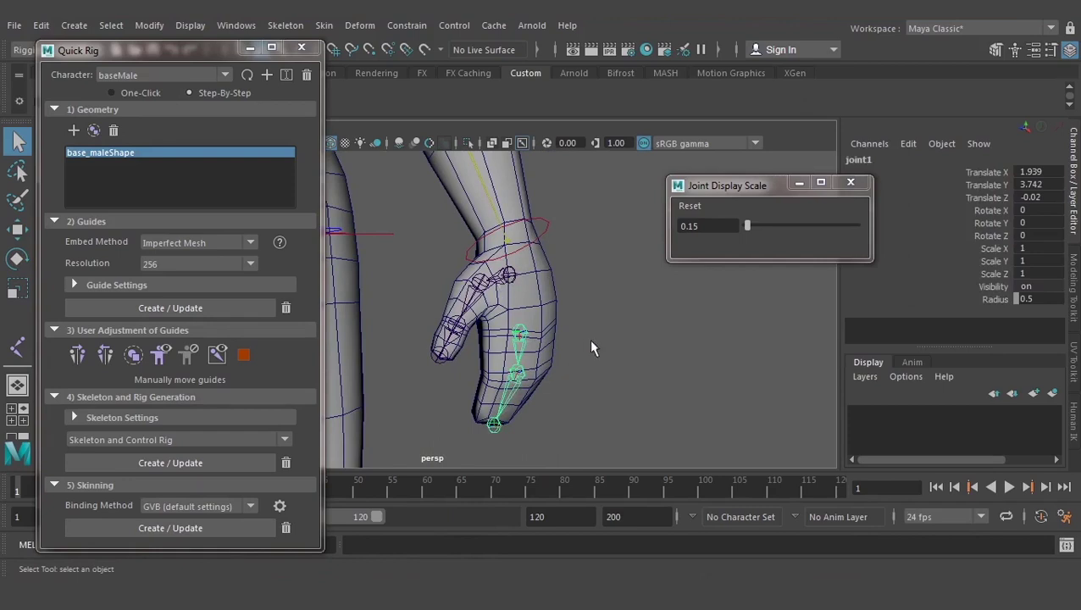
click(437, 261)
click(523, 334)
drag(136, 50, 251, 69)
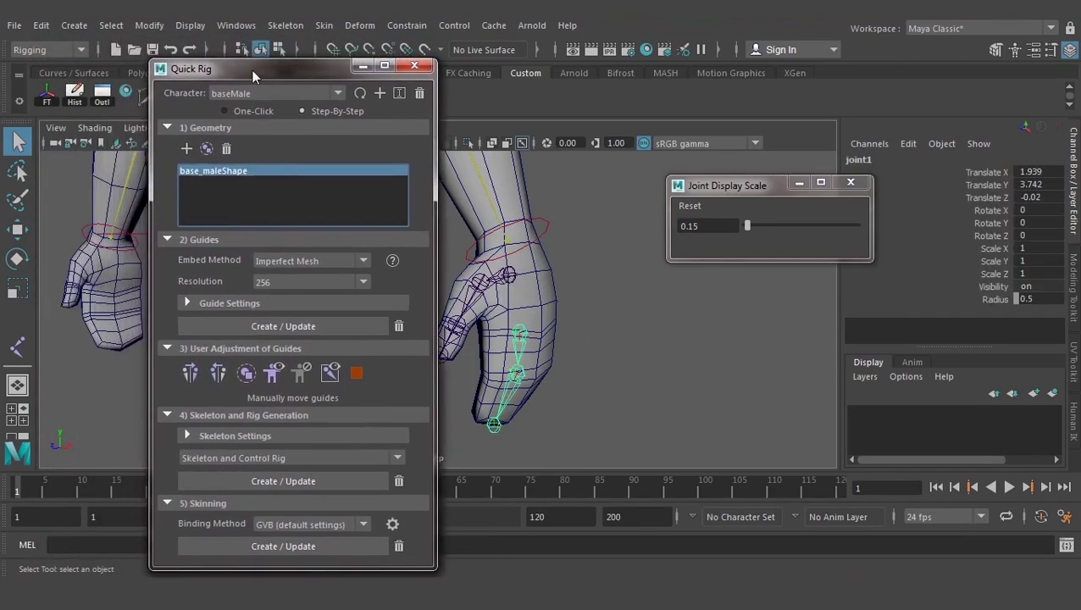
click(102, 94)
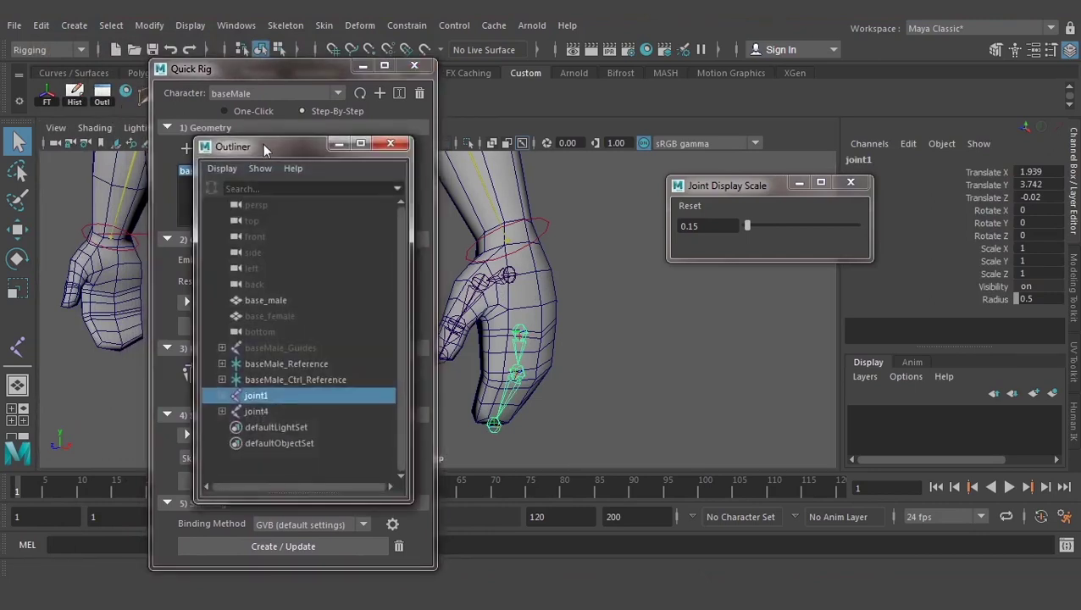
drag(264, 146, 145, 144)
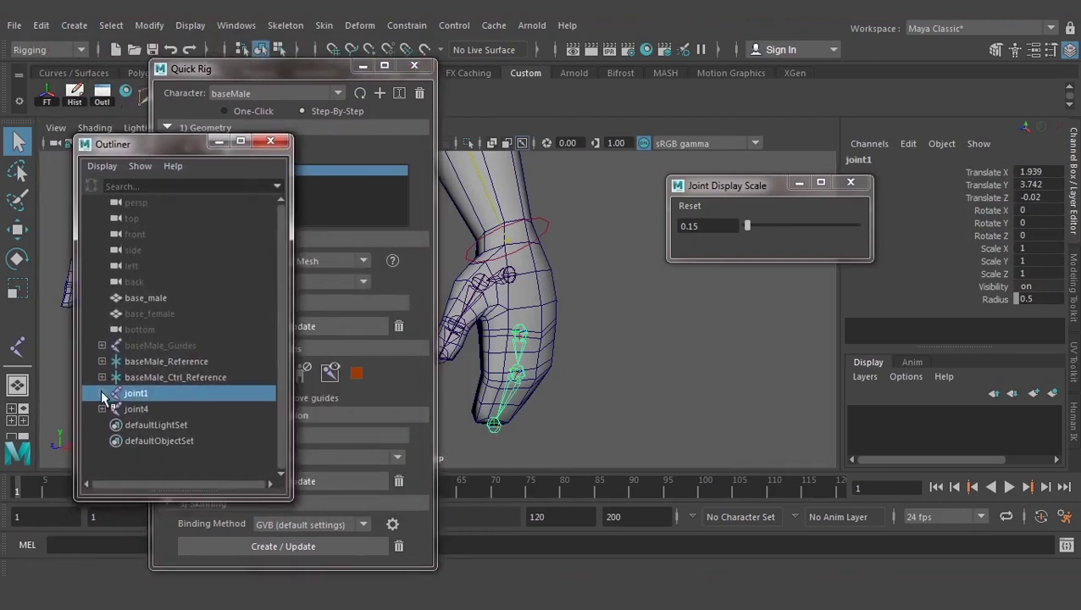
Rename joint1–joint3 to L_finger01, L_finger02 and L_finger03
click(103, 393)
scroll(115, 395, down, 1)
double_click(138, 378)
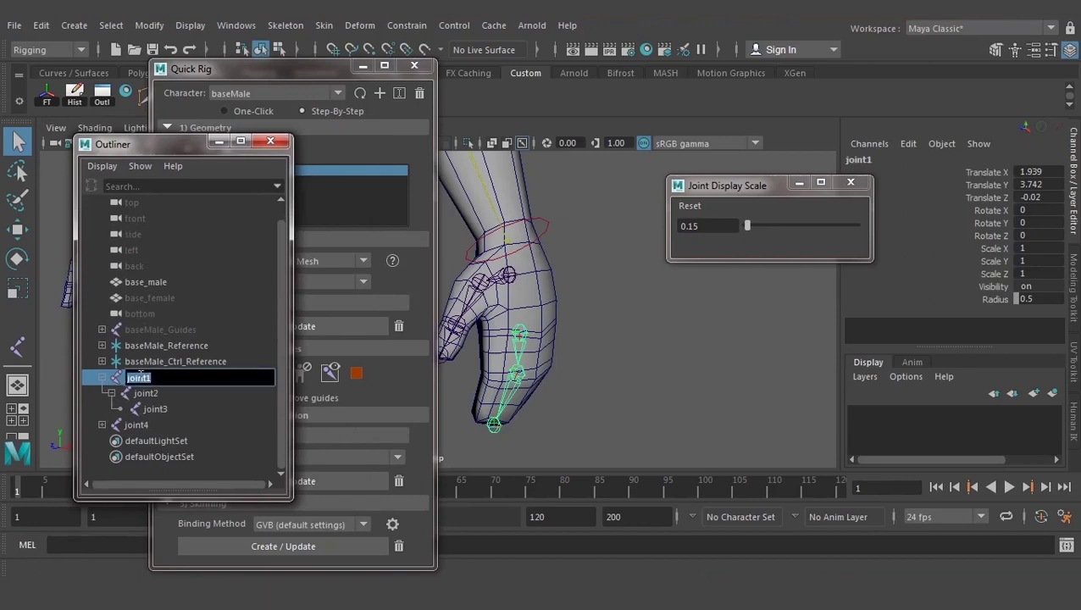
text(L)
double_click(140, 378)
key(ctrl+c)
click(163, 394)
double_click(150, 394)
key(ctrl+v)
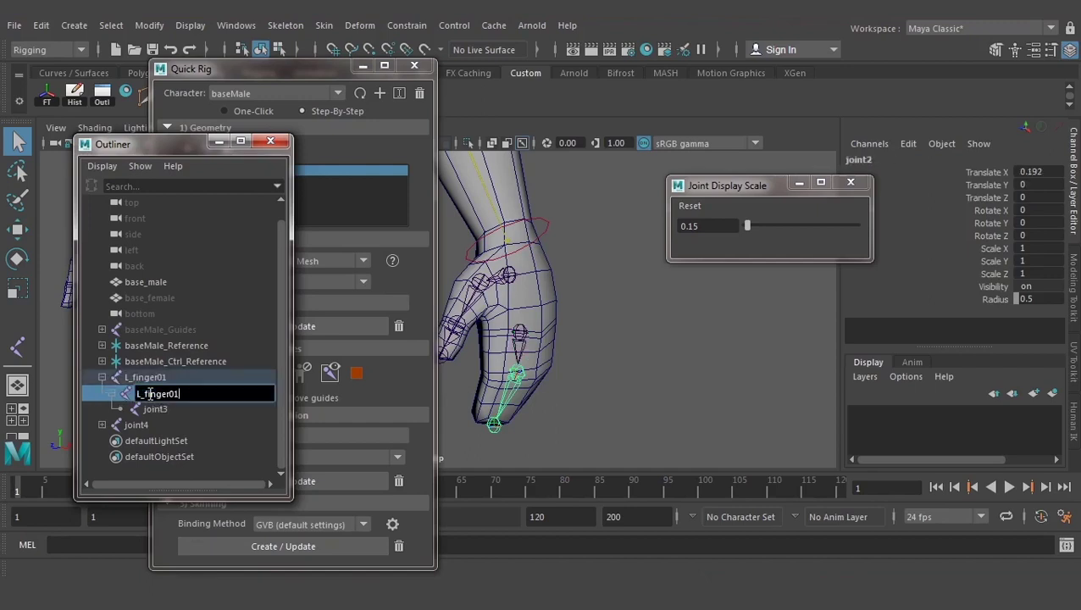
key(Return)
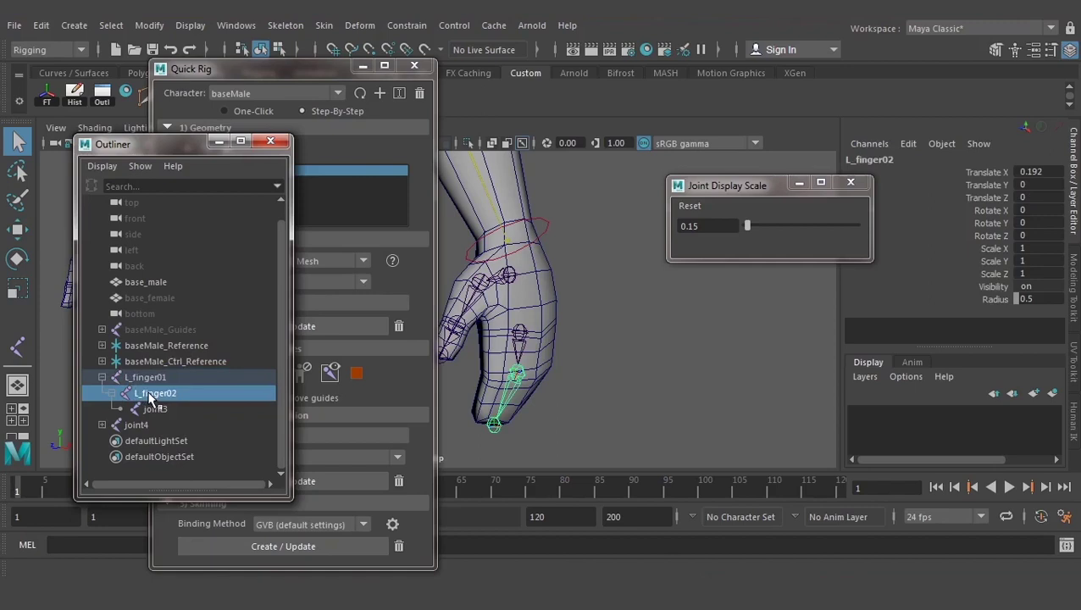
double_click(153, 409)
key(ctrl+v)
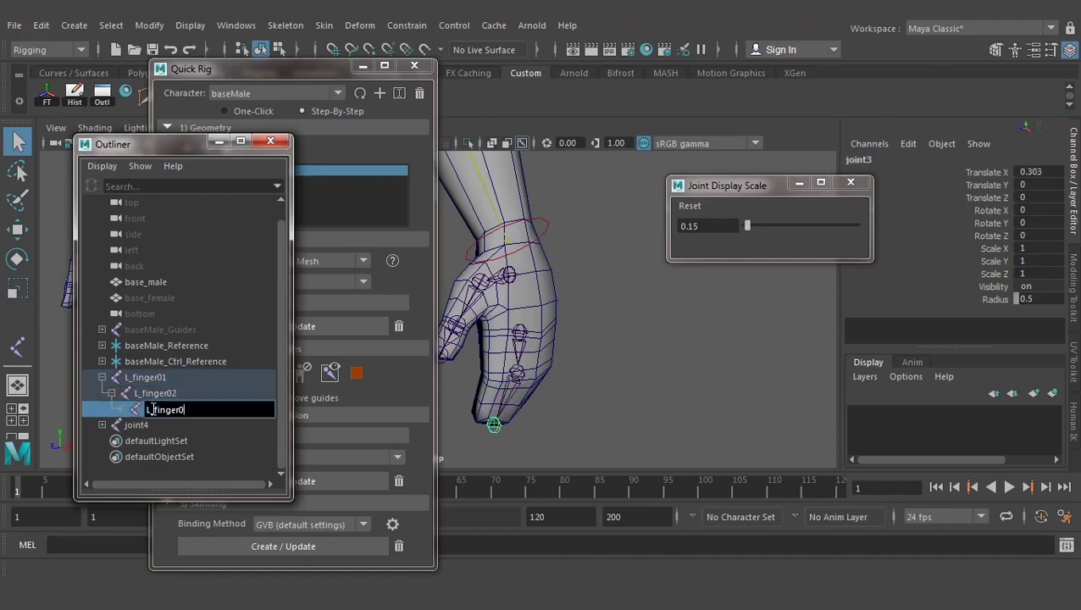
text(3)
key(Return)
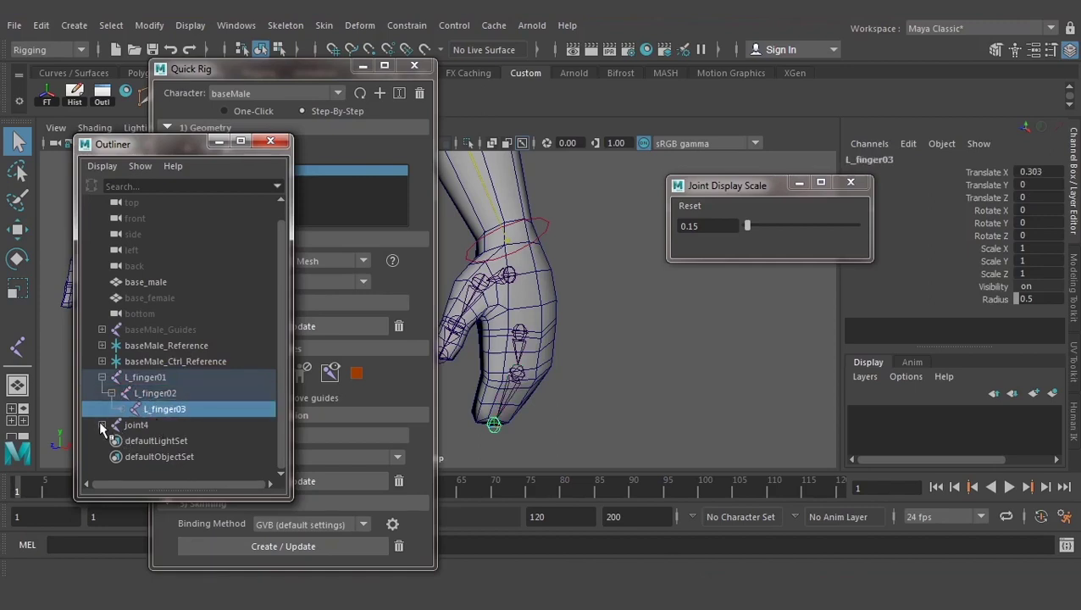
Expand the thumb chain and rename joint4 and joint5 to L_thumb01 and L_thumb02
click(102, 425)
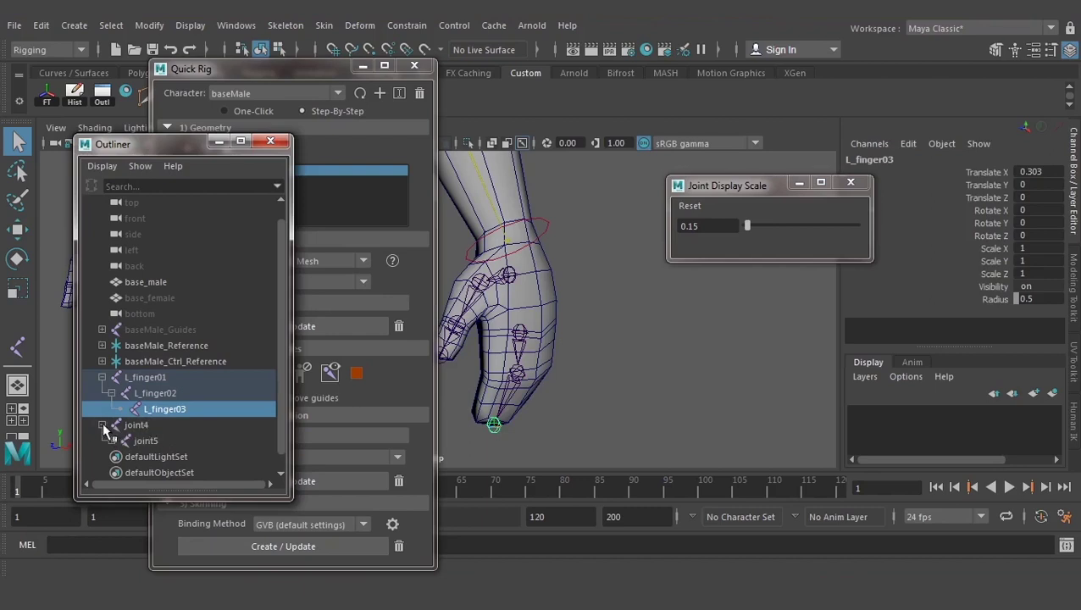
click(111, 440)
double_click(136, 425)
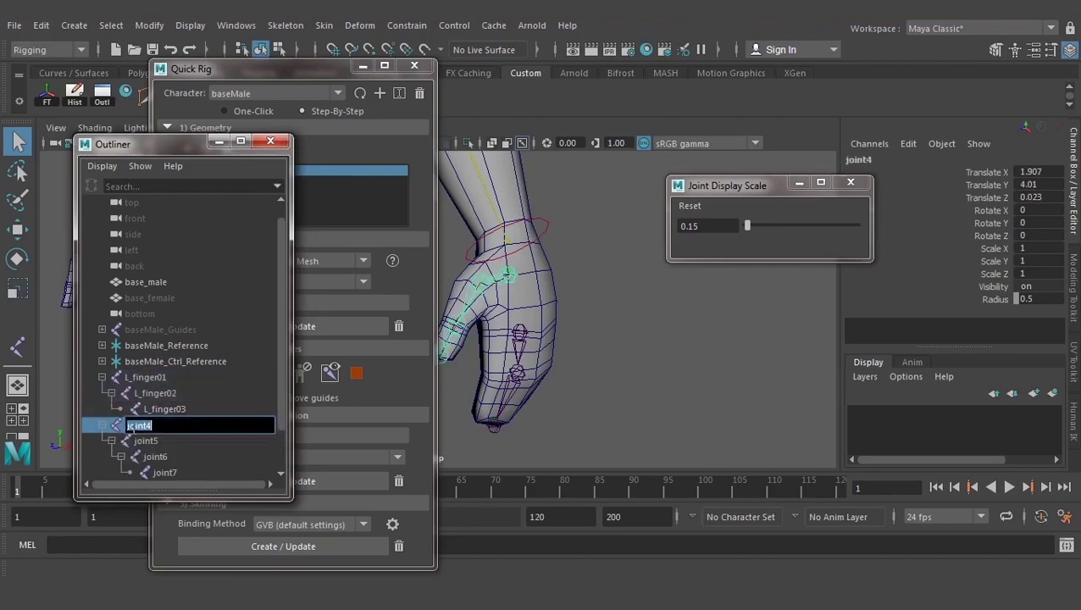
text(L_thumb01)
double_click(131, 427)
key(ctrl+c)
double_click(166, 442)
key(ctrl+v)
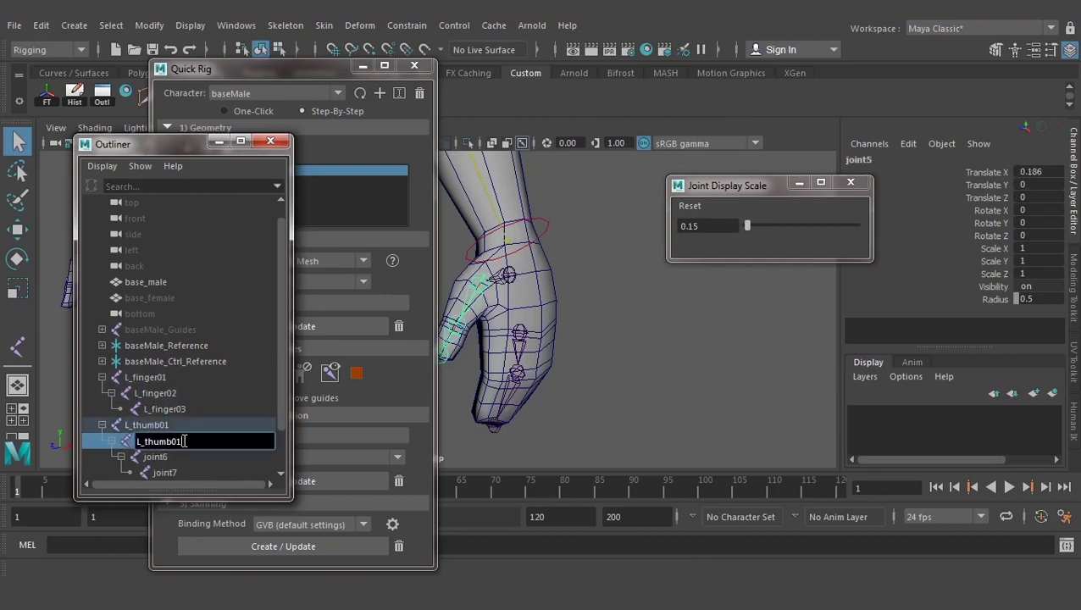
text(2)
key(Return)
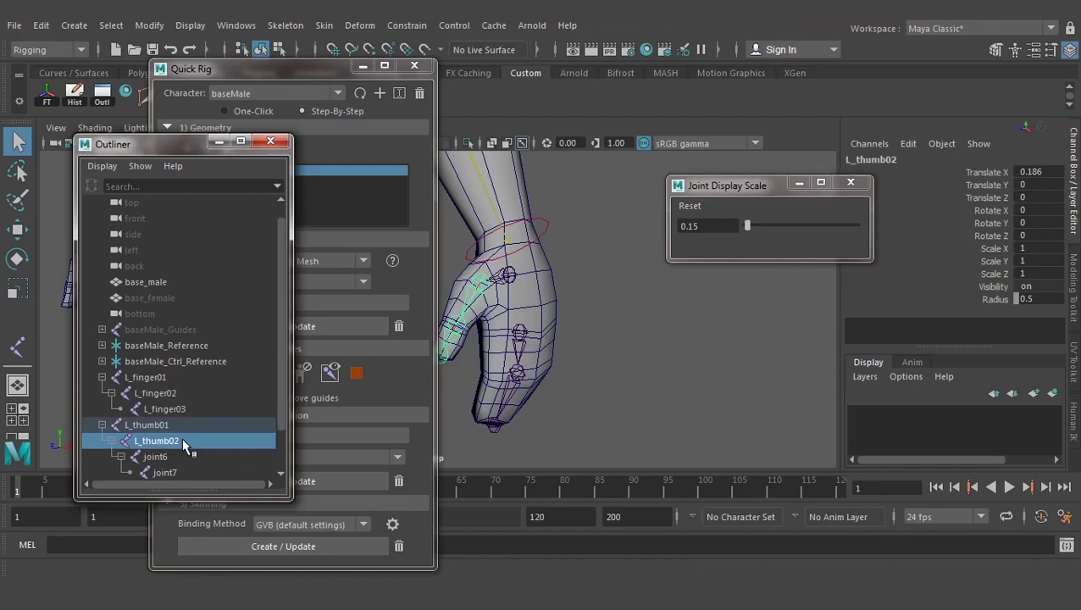
Rename joint6 and joint7 to L_thumb03 and L_thumb04
scroll(187, 445, down, 2)
double_click(159, 410)
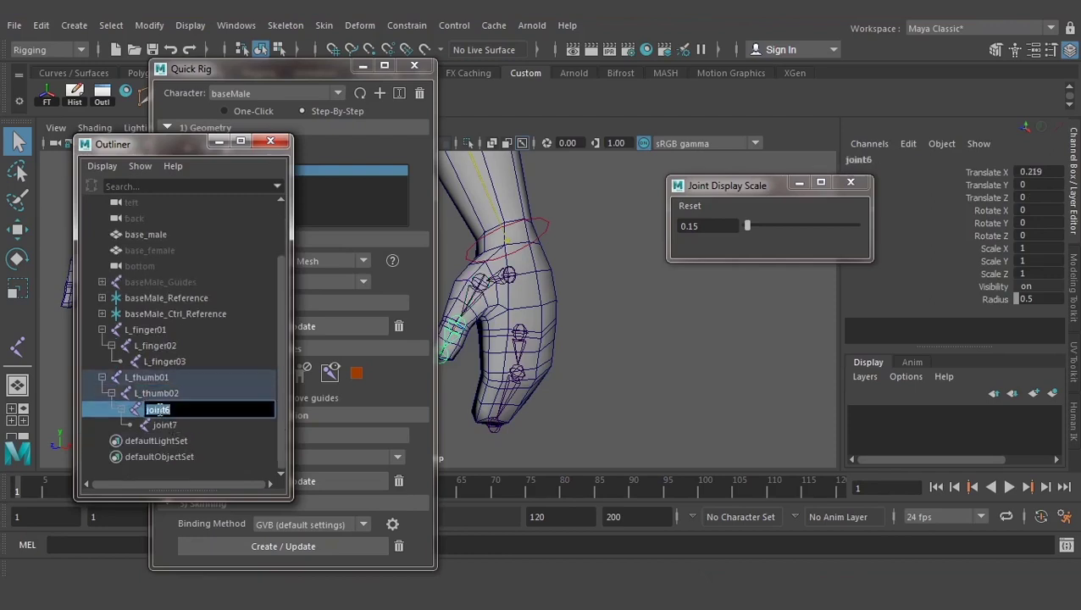
key(ctrl+v)
key(Return)
double_click(166, 425)
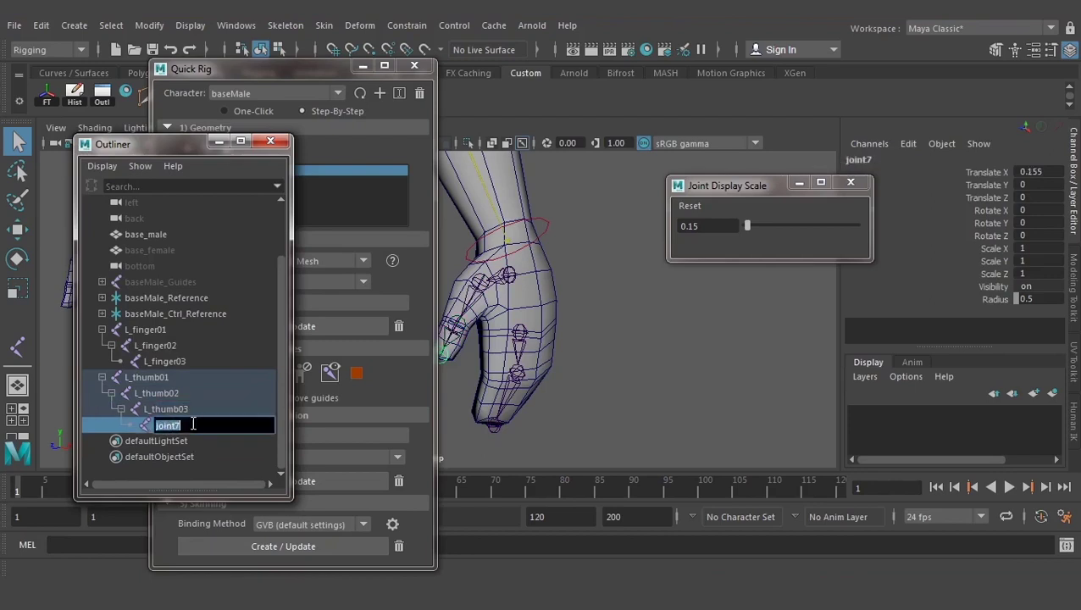
key(ctrl+v)
key(BackSpace)
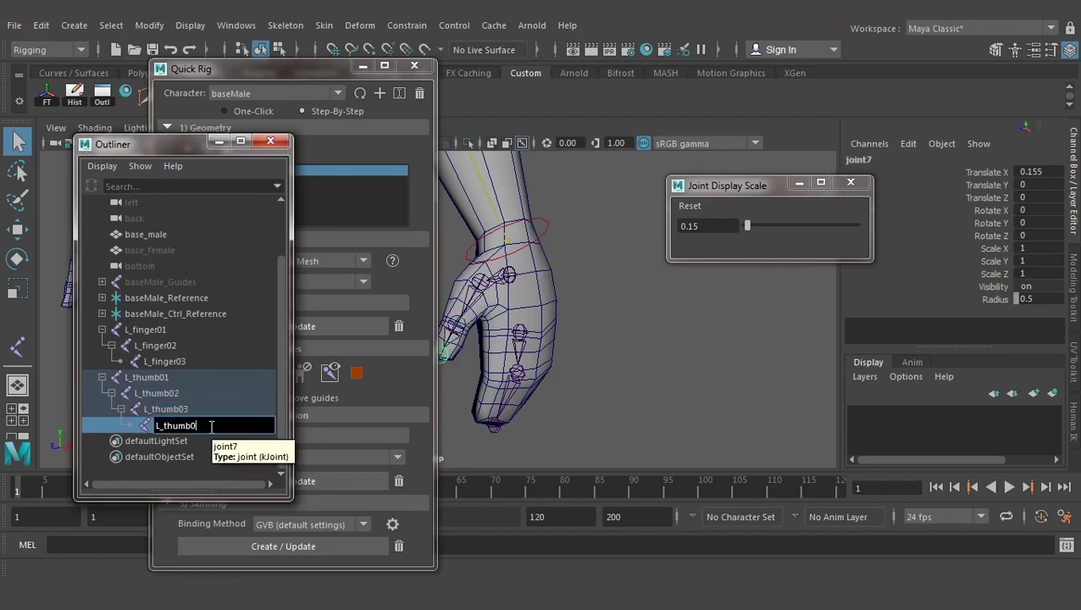
text(4)
key(Return)
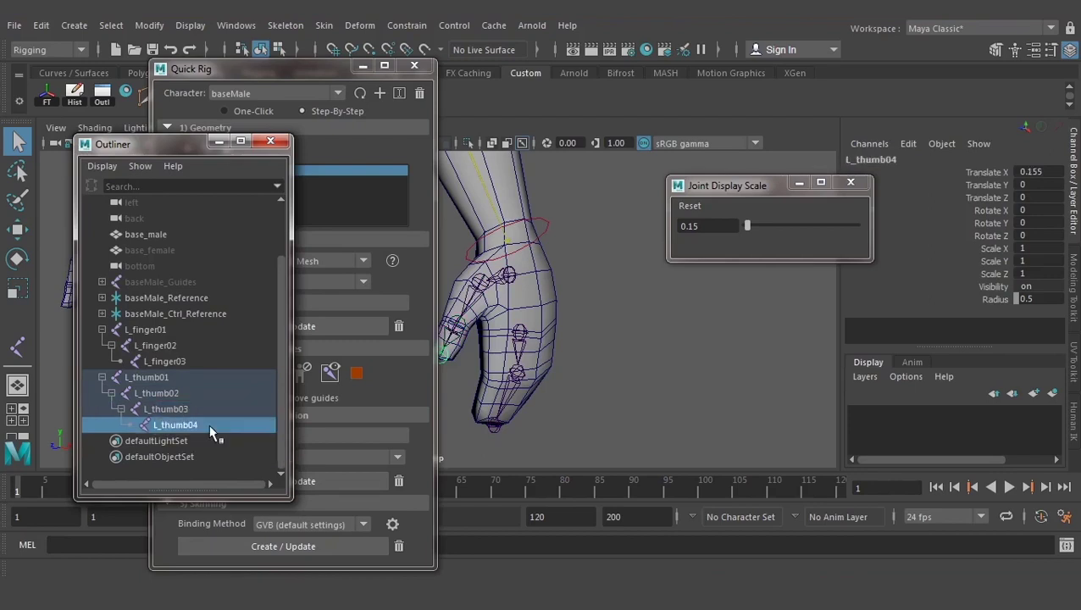
scroll(699, 387, down, 1)
Select only the L_finger01 joint chain on the character's left arm
scroll(632, 333, down, 1)
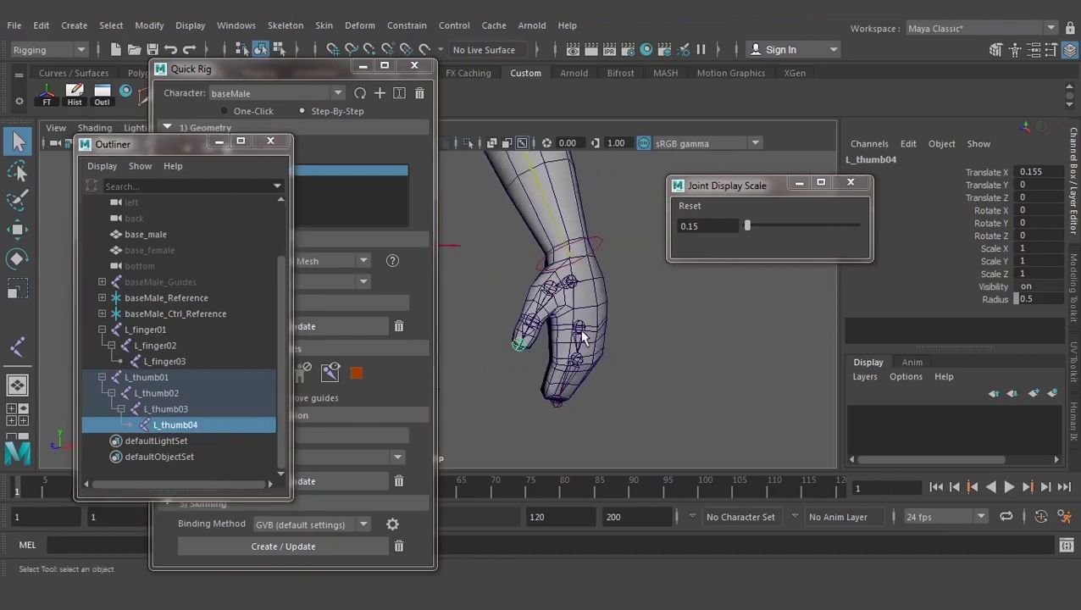
scroll(659, 374, down, 2)
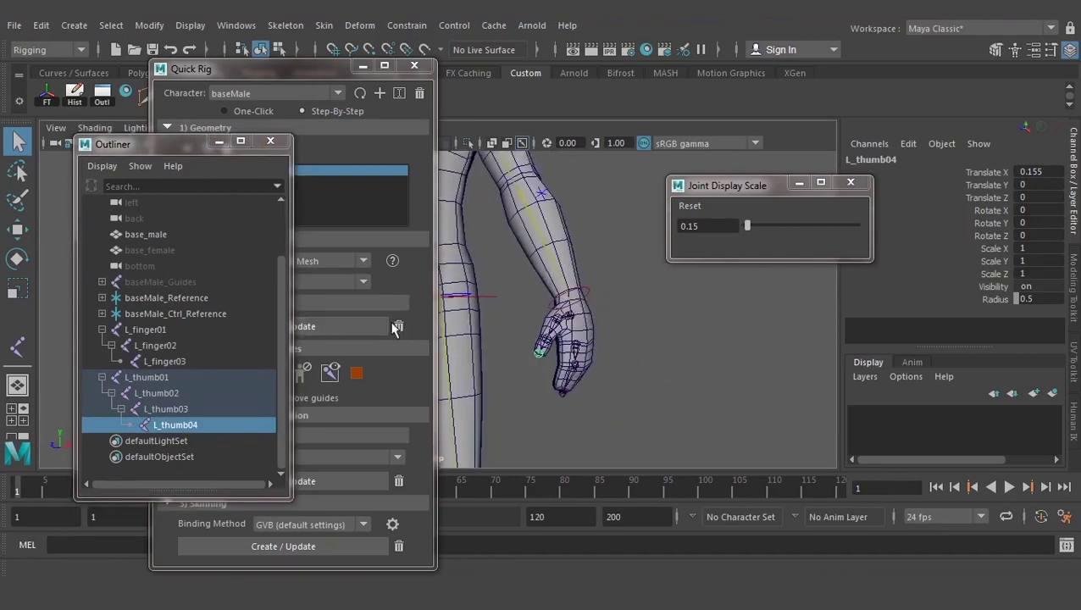
mouse_move(661, 373)
alt+middle_down()
mouse_move(660, 344)
mouse_move(737, 339)
alt+middle_up()
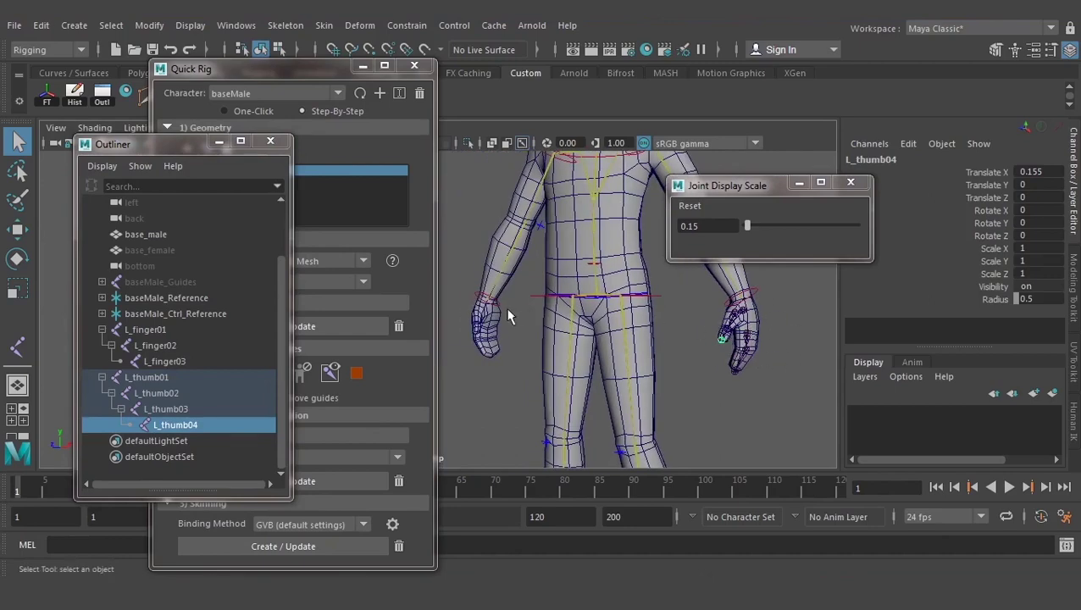
alt+drag(476, 324, 529, 374)
click(803, 319)
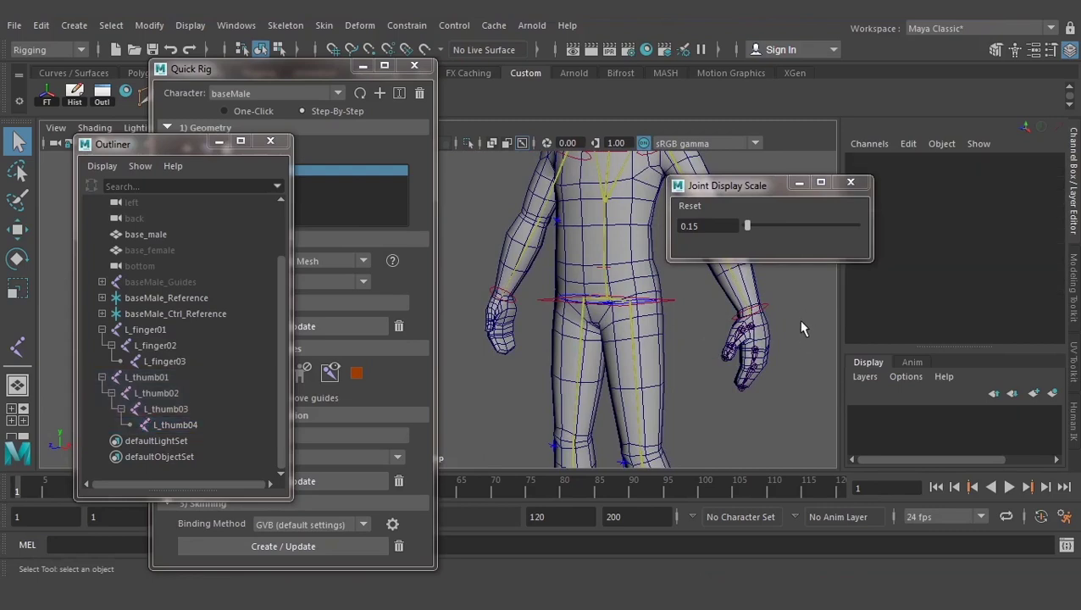
click(756, 356)
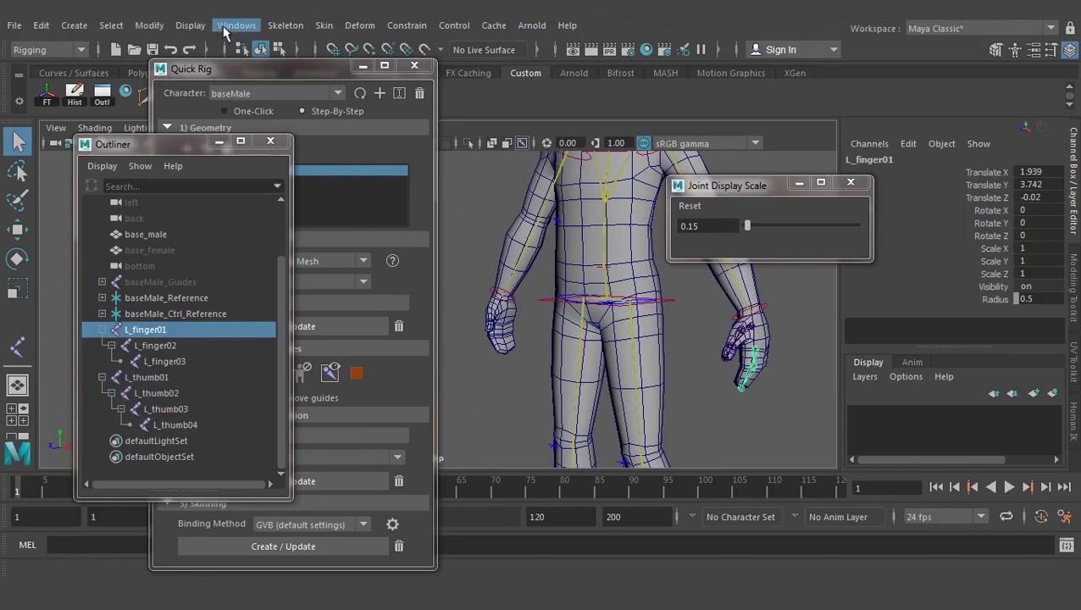
Bring up Mirror Joint Options: mirror across YZ by Behavior, replacing L_ with R_
click(282, 25)
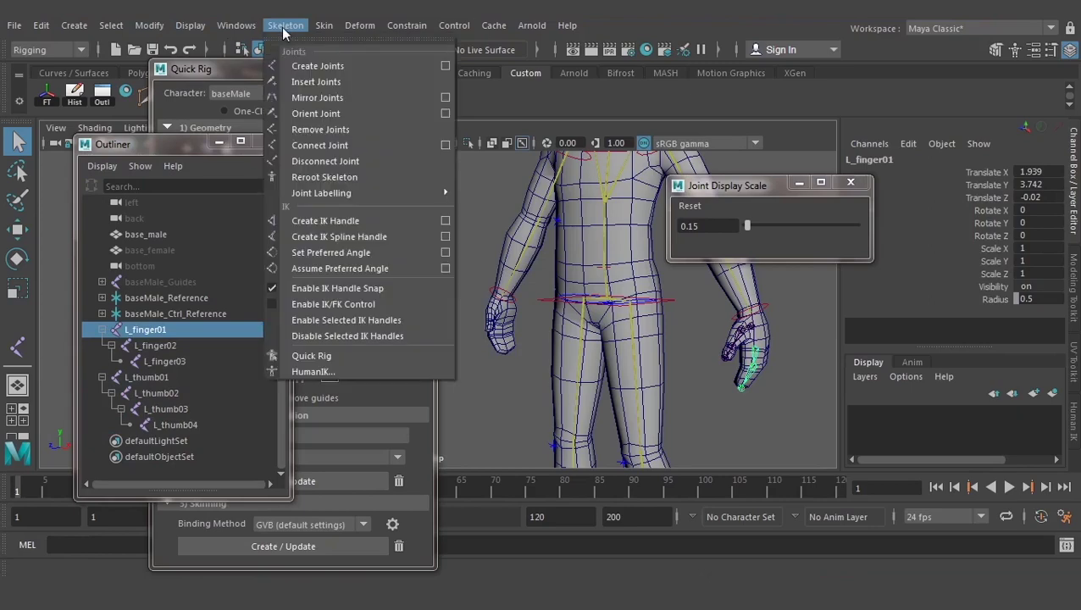
click(446, 97)
drag(361, 119, 370, 110)
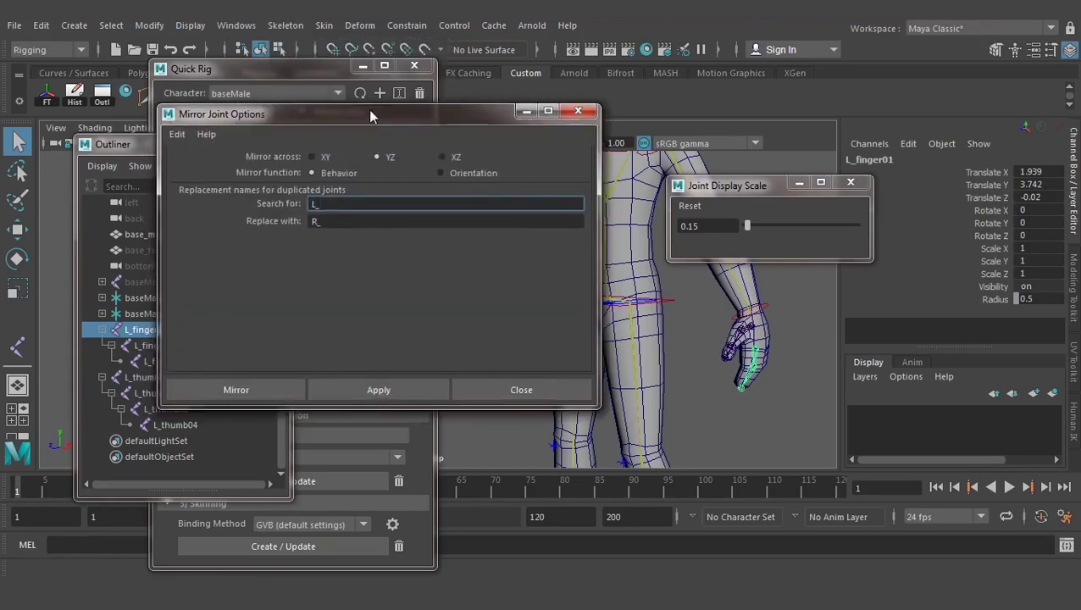
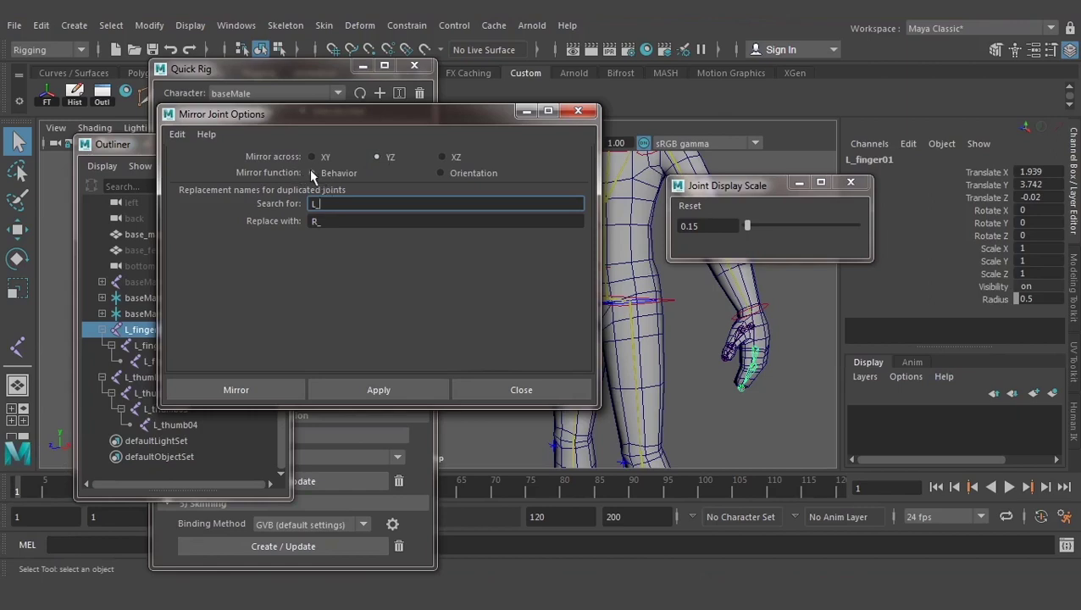
Mirror L_finger01 across YZ by behavior, replacing L_ with R_, to create R_finger01
drag(344, 119, 299, 107)
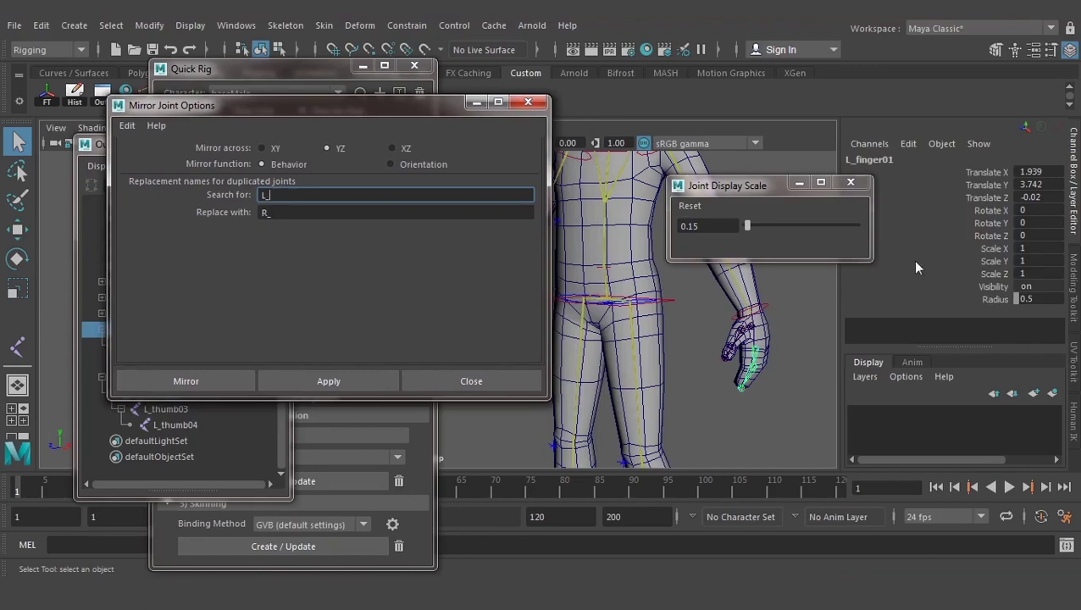
drag(395, 114, 297, 106)
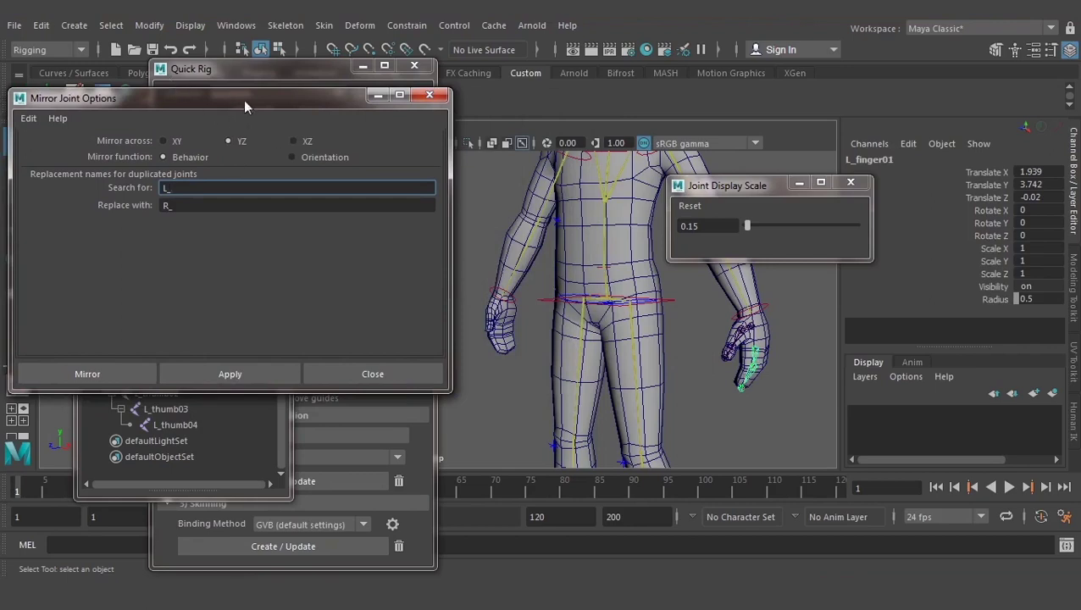
drag(245, 106, 308, 112)
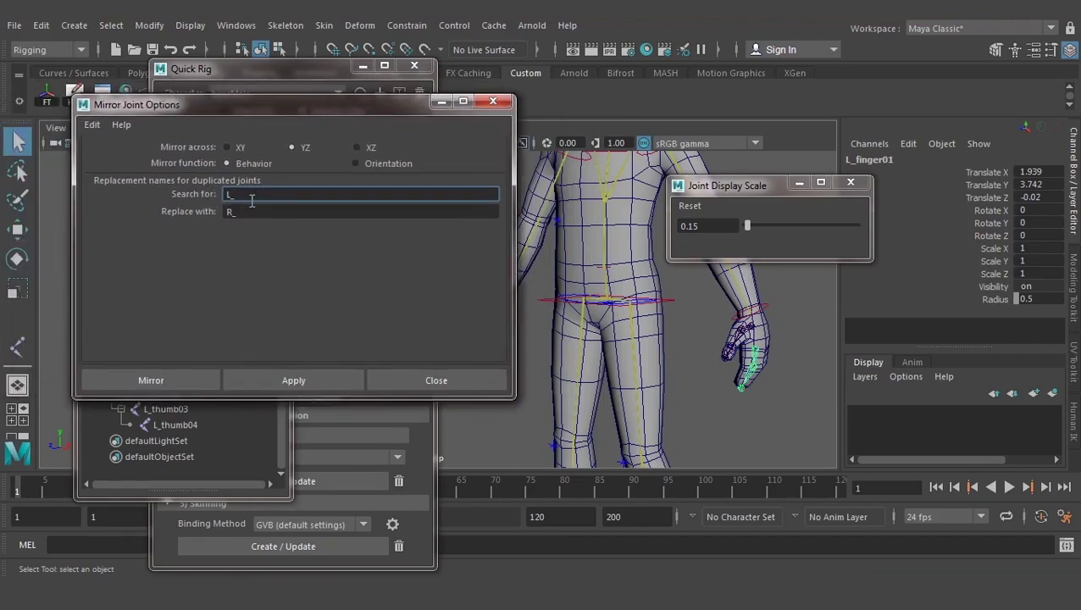
drag(224, 108, 394, 134)
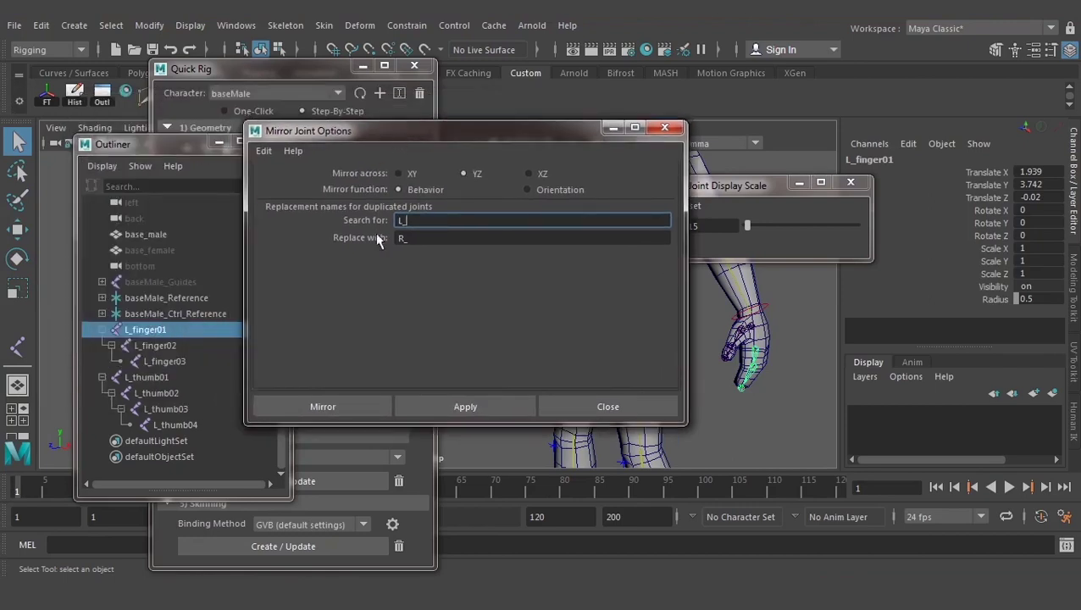
key(Tab)
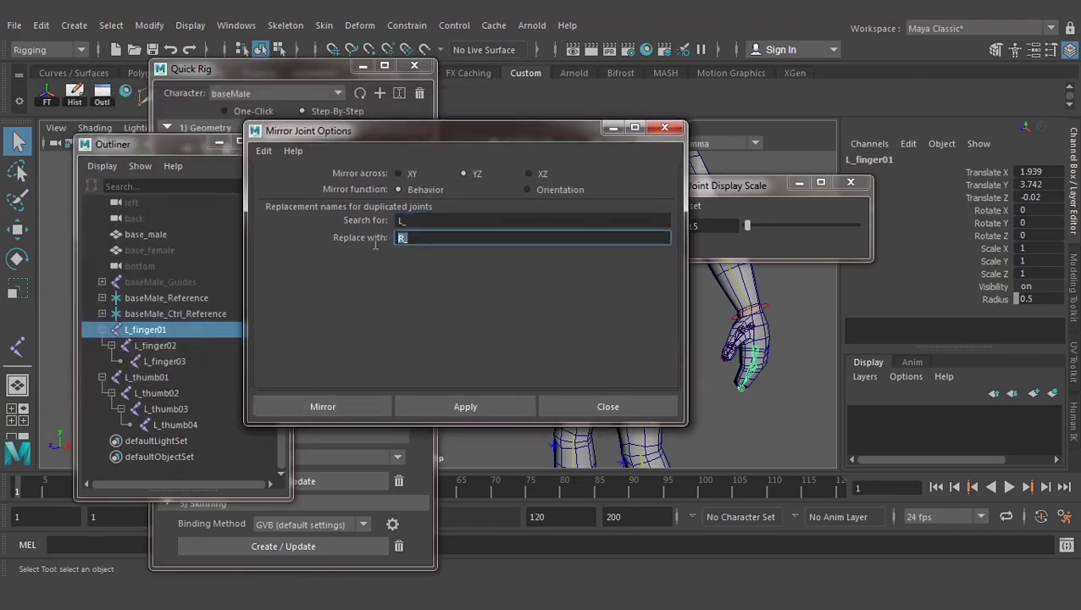
click(483, 408)
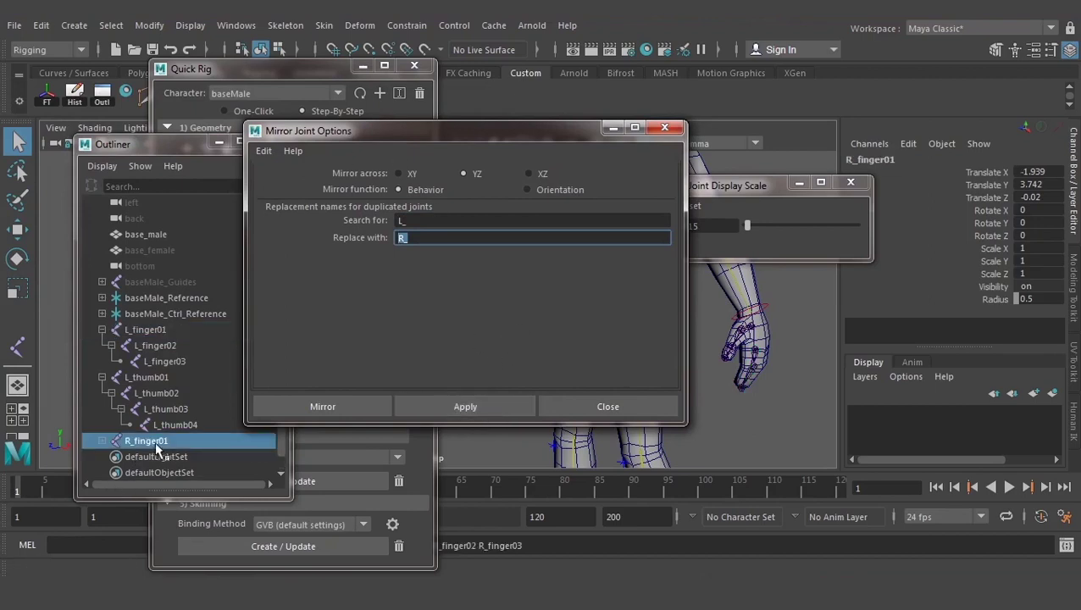
Select L_thumb01 and mirror it with the same settings to create R_thumb01
mouse_move(430, 132)
mouse_down()
mouse_move(181, 41)
mouse_move(173, 90)
mouse_up()
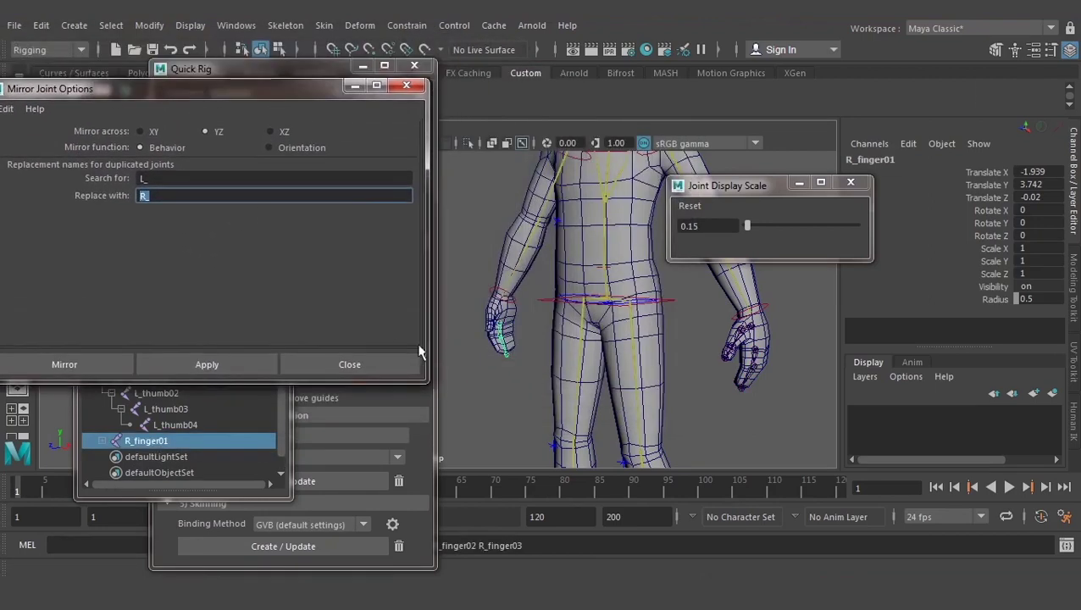
click(752, 330)
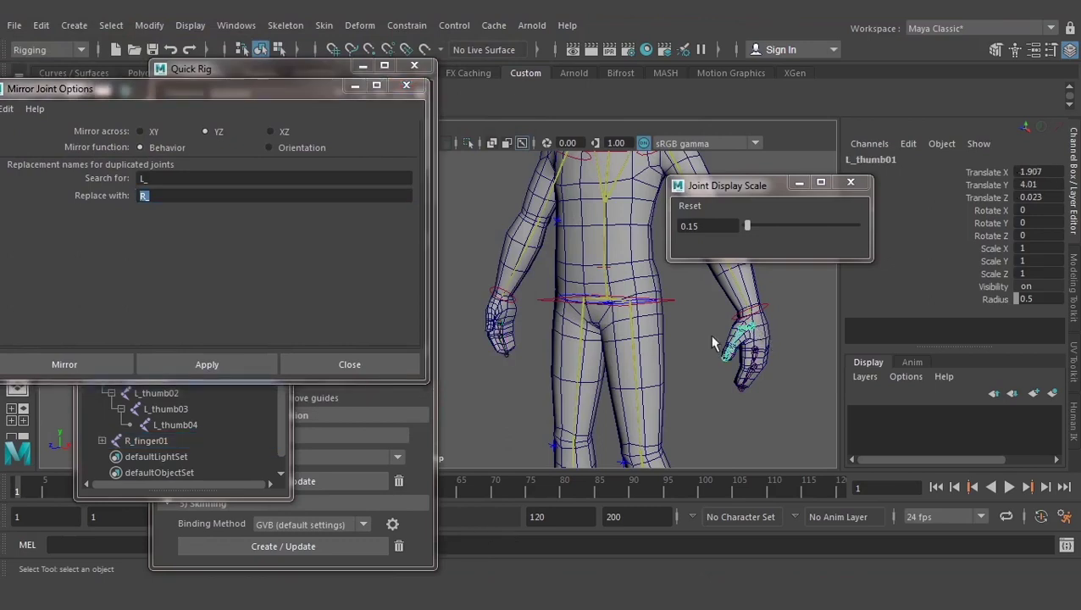
click(88, 360)
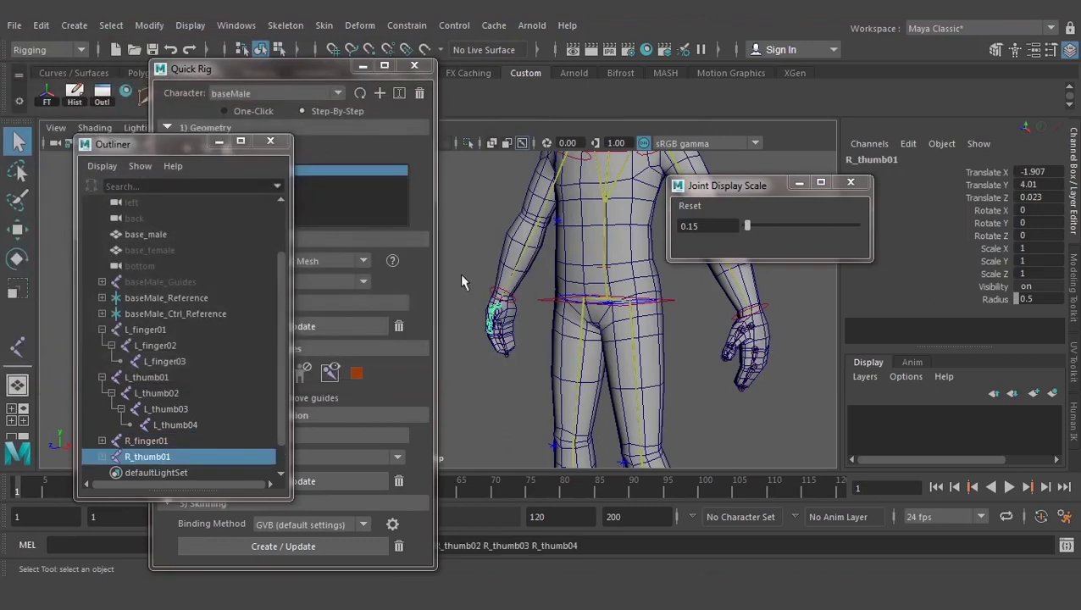
Collapse the L_thumb01 and L_finger01 chains in the Outliner and zoom toward the character
click(773, 366)
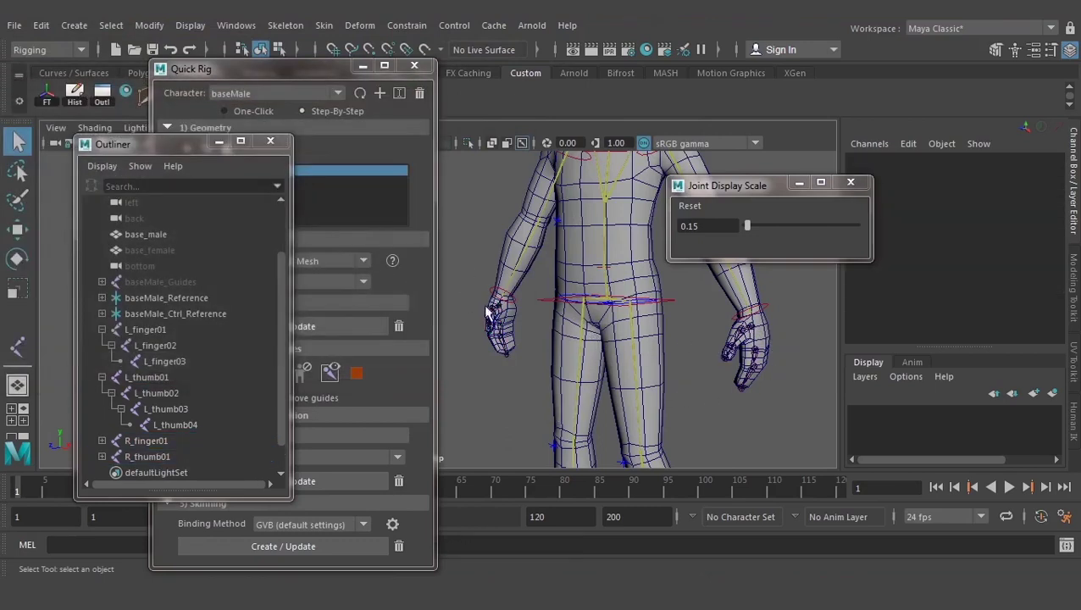
click(101, 377)
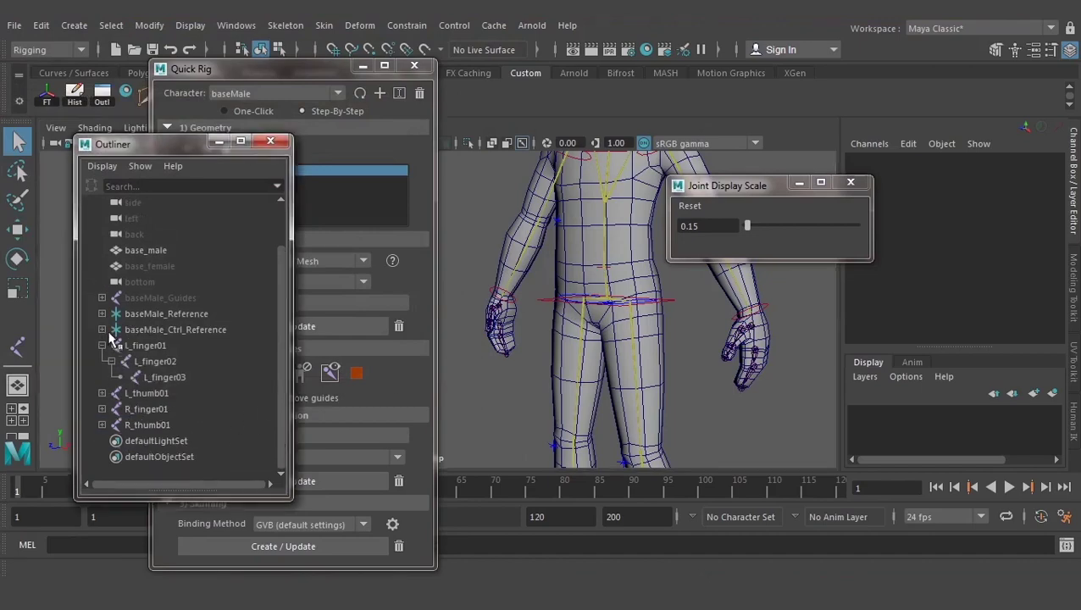
click(102, 345)
mouse_move(759, 322)
alt+mouse_down()
mouse_move(692, 370)
mouse_move(669, 373)
mouse_move(686, 360)
mouse_move(598, 362)
mouse_move(542, 383)
mouse_move(605, 303)
mouse_move(688, 318)
alt+mouse_up()
scroll(686, 360, up, 3)
scroll(687, 360, up, 3)
Pull the left wrist effector up and outward to test the arm, then undo to rest
click(593, 306)
key(w)
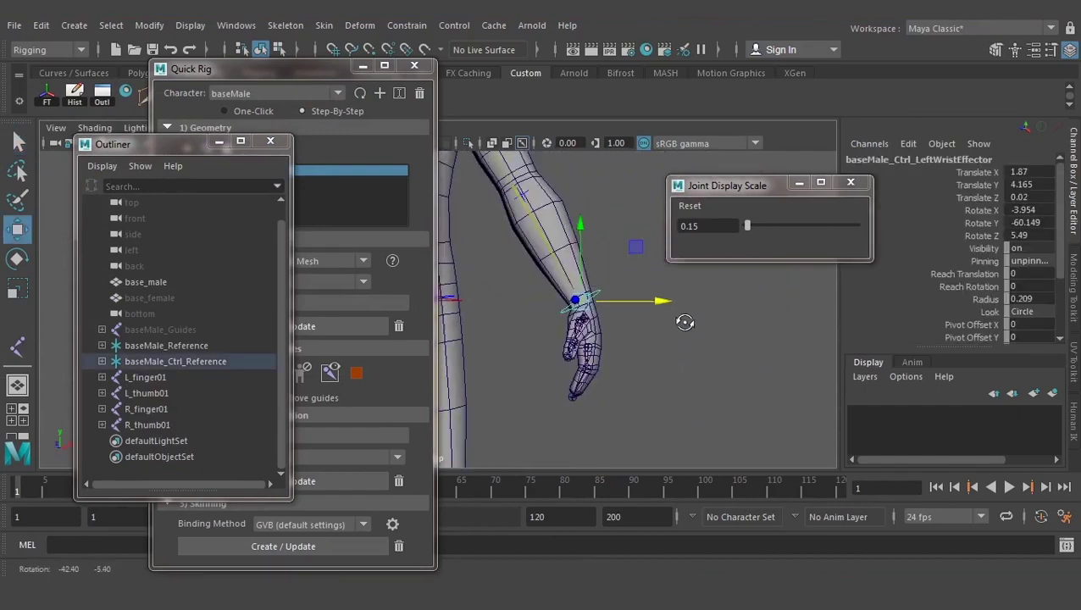
mouse_move(649, 252)
mouse_down()
mouse_move(644, 241)
mouse_move(618, 273)
mouse_move(629, 270)
mouse_up()
middle_drag(638, 251, 700, 166)
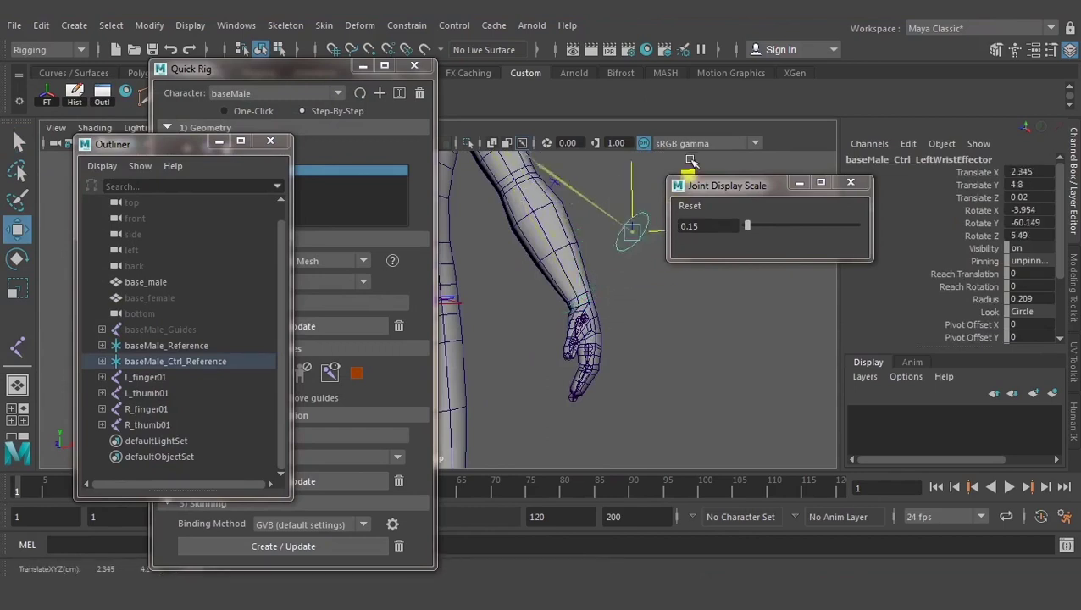
key(ctrl+z)
scroll(644, 429, up, 3)
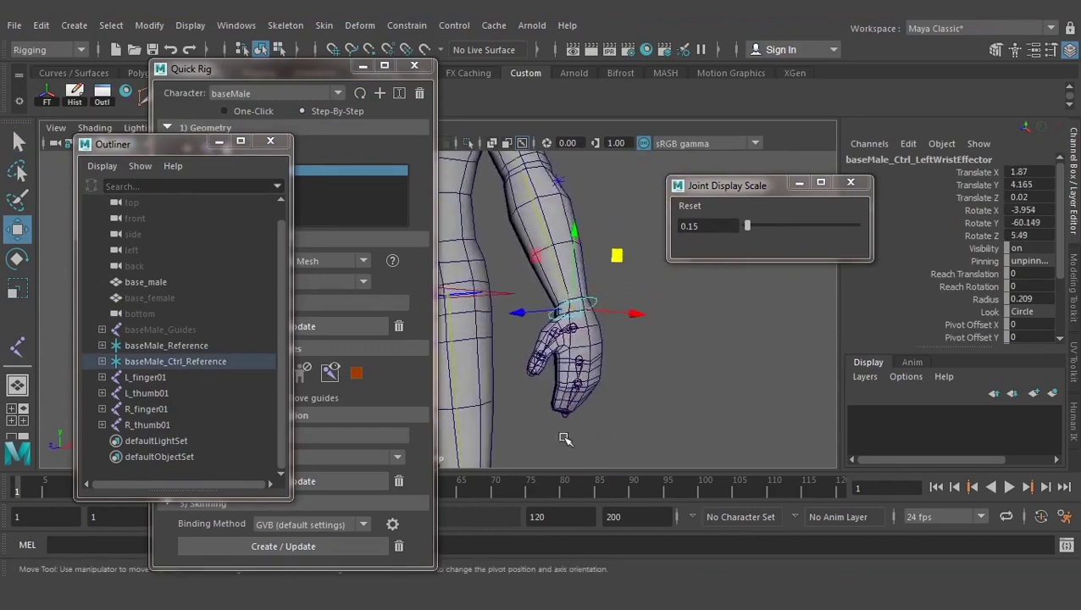
click(563, 433)
scroll(645, 344, up, 2)
scroll(645, 344, down, 2)
scroll(628, 366, down, 3)
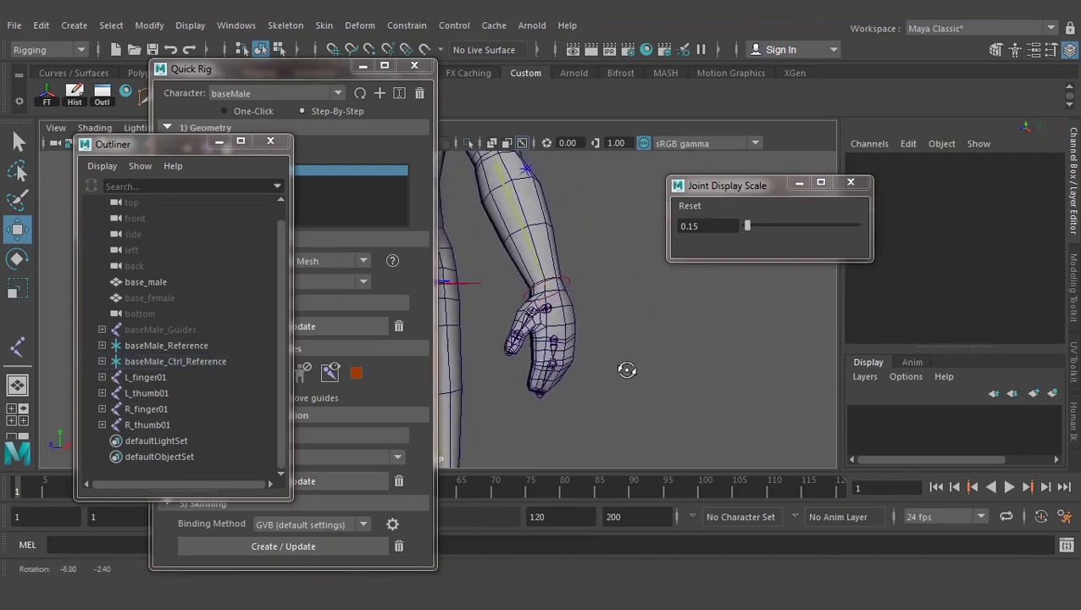
scroll(622, 350, up, 3)
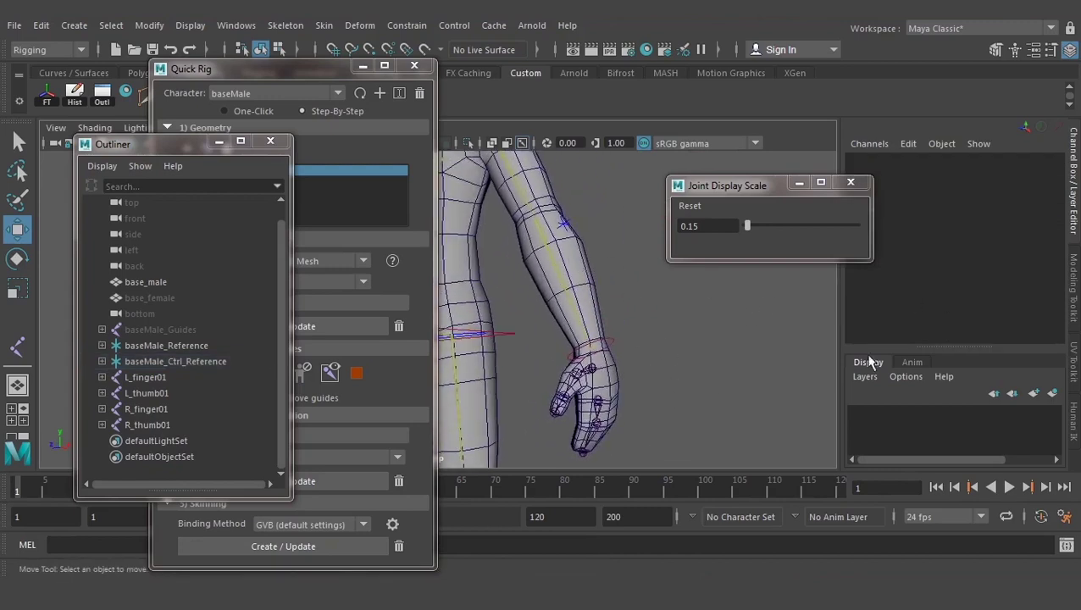
Bring up the HumanIK editor from Windows > Animation Editors for baseMale
click(1074, 423)
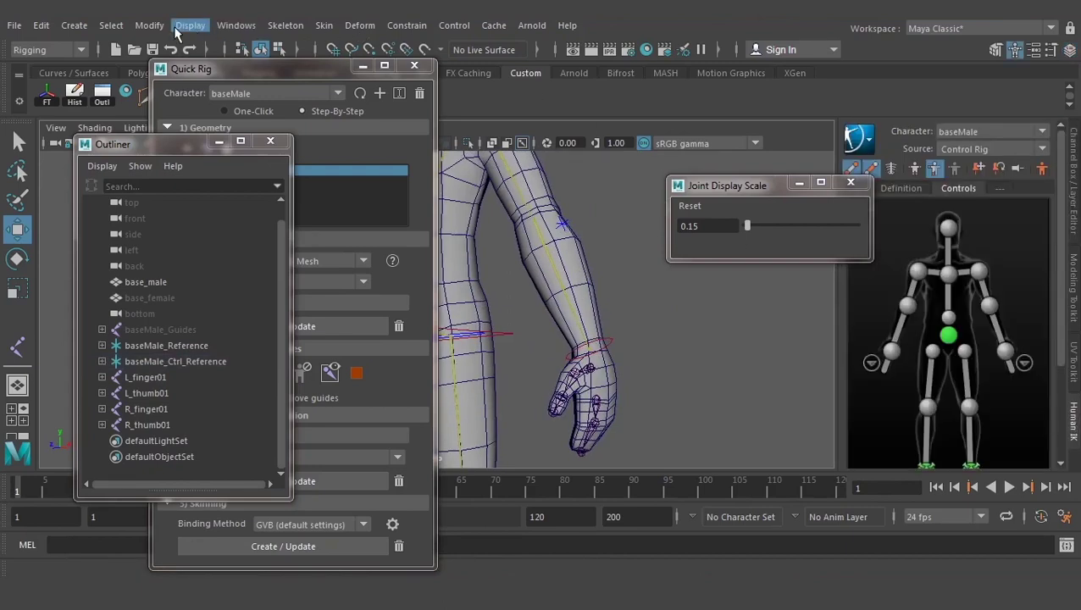
click(222, 27)
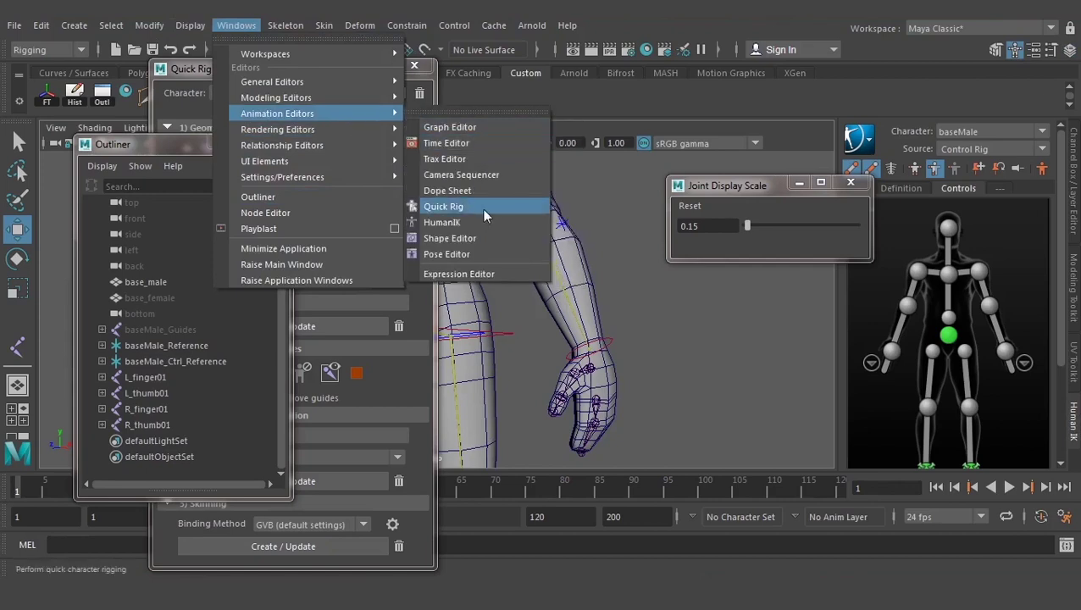
mouse_move(277, 113)
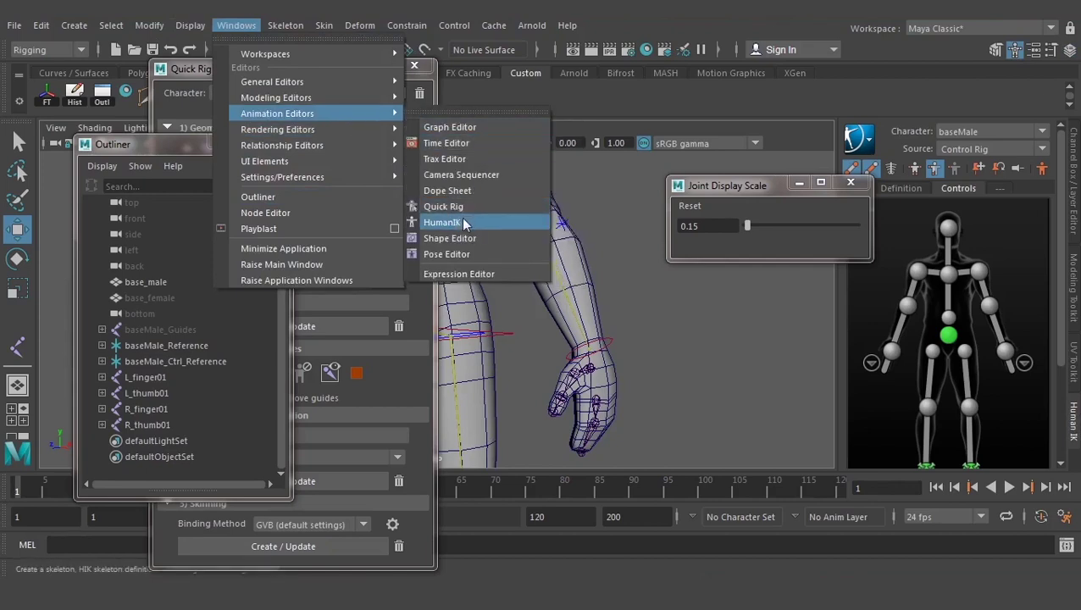
click(433, 330)
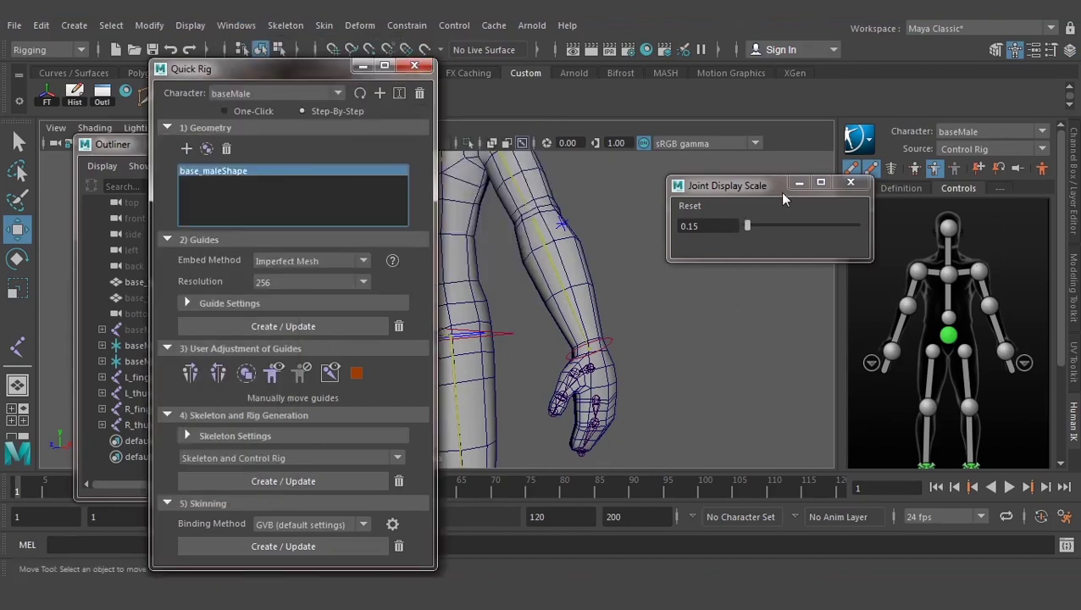
drag(782, 193, 713, 173)
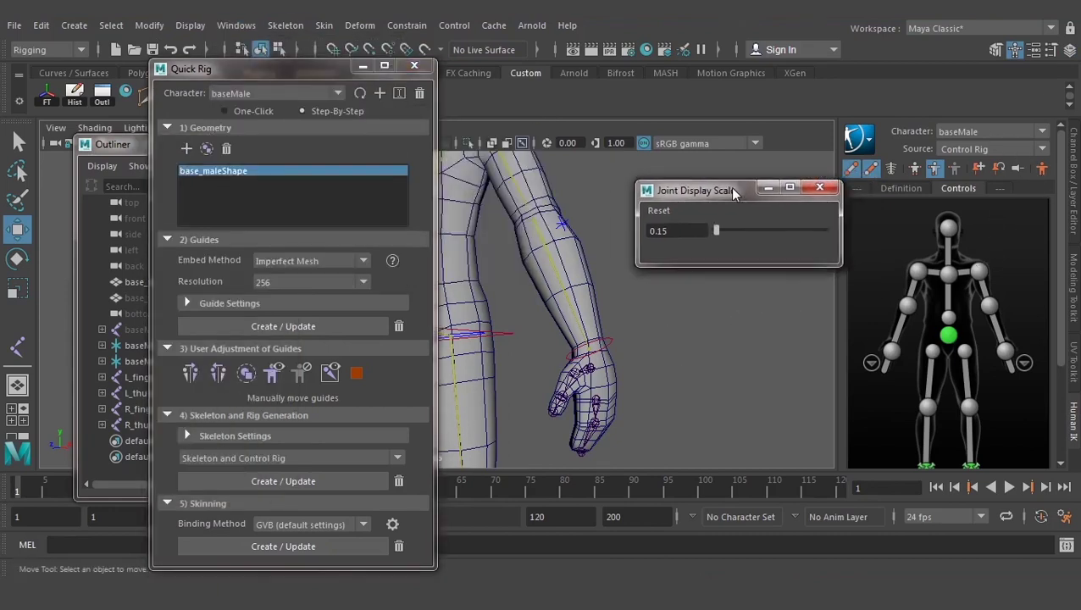
Turn off the IK and FK control displays in the HumanIK panel
click(868, 179)
click(852, 176)
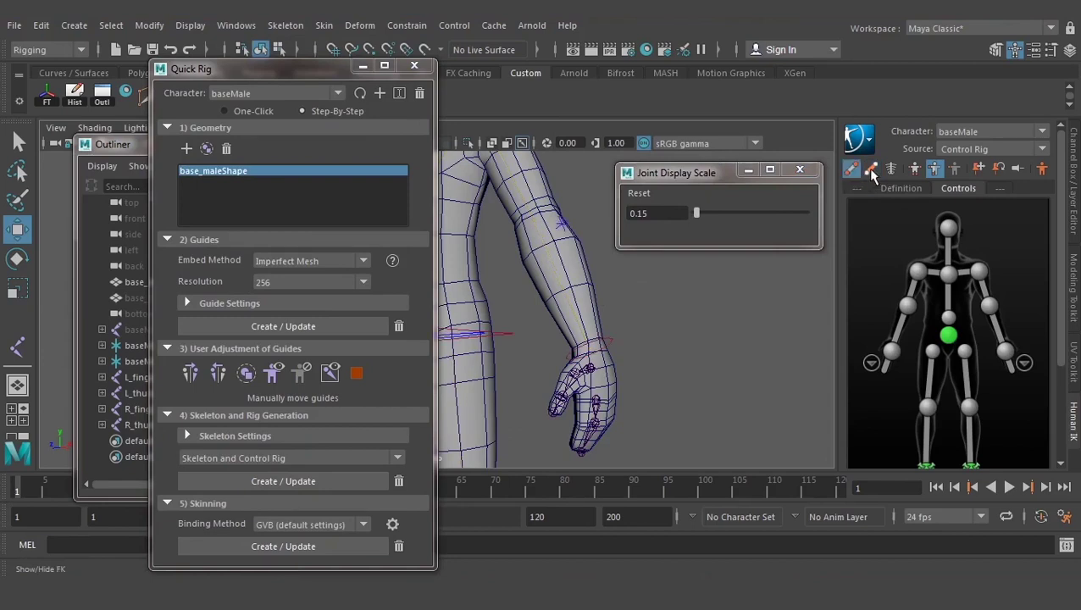
click(854, 176)
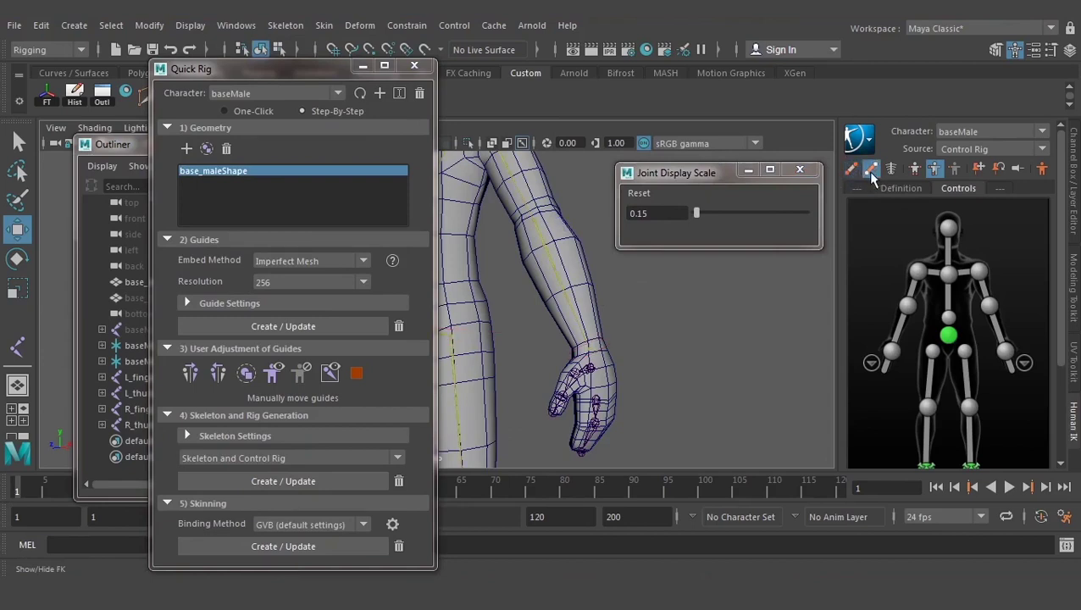
click(871, 175)
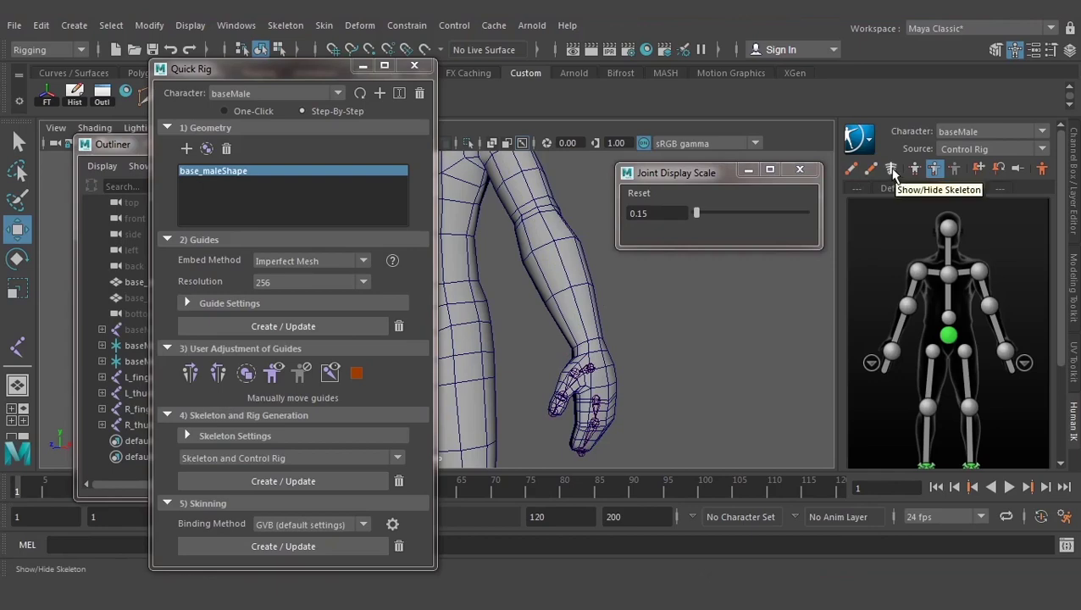
Show the skeleton joints and zoom in on the left hand
click(892, 172)
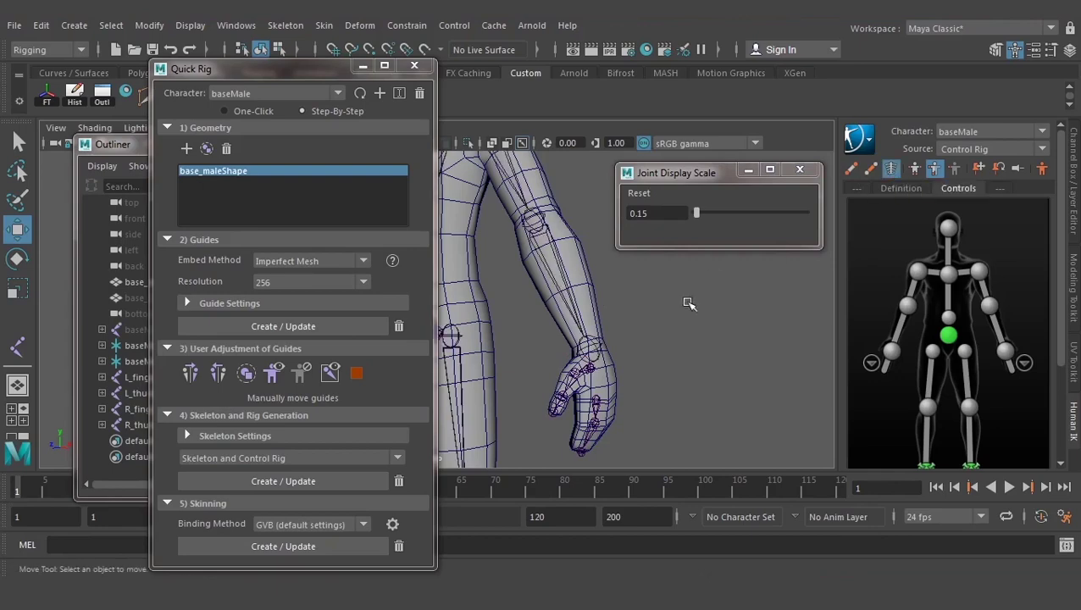
scroll(591, 361, up, 2)
scroll(632, 354, up, 2)
scroll(623, 347, up, 2)
scroll(593, 339, up, 2)
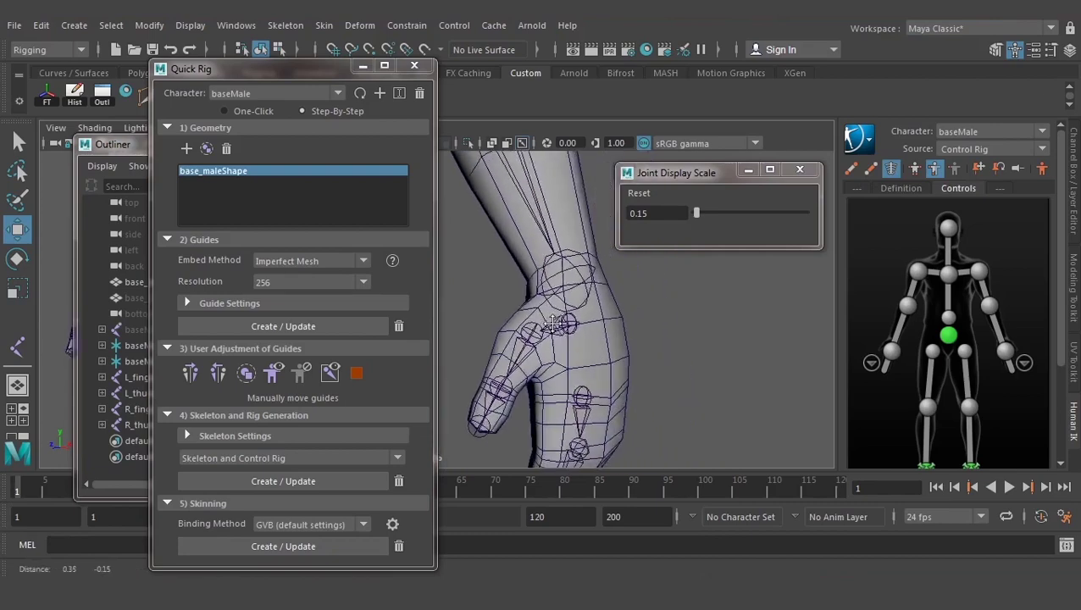
scroll(559, 326, up, 2)
Parent the left thumb and finger chains under the left wrist joint with P
click(554, 324)
shift+click(579, 397)
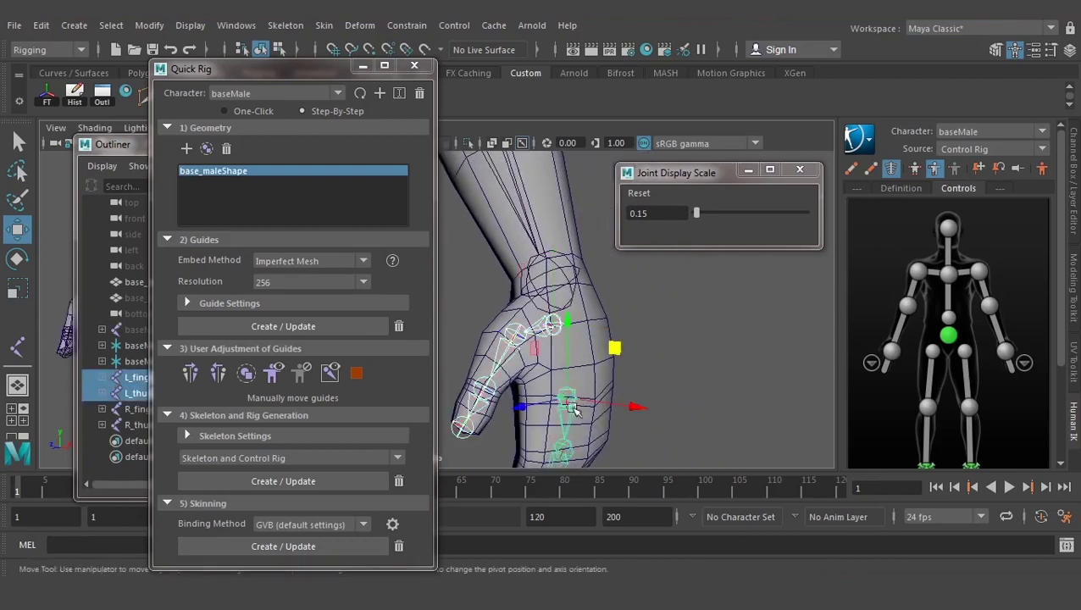
alt+drag(578, 397, 534, 350)
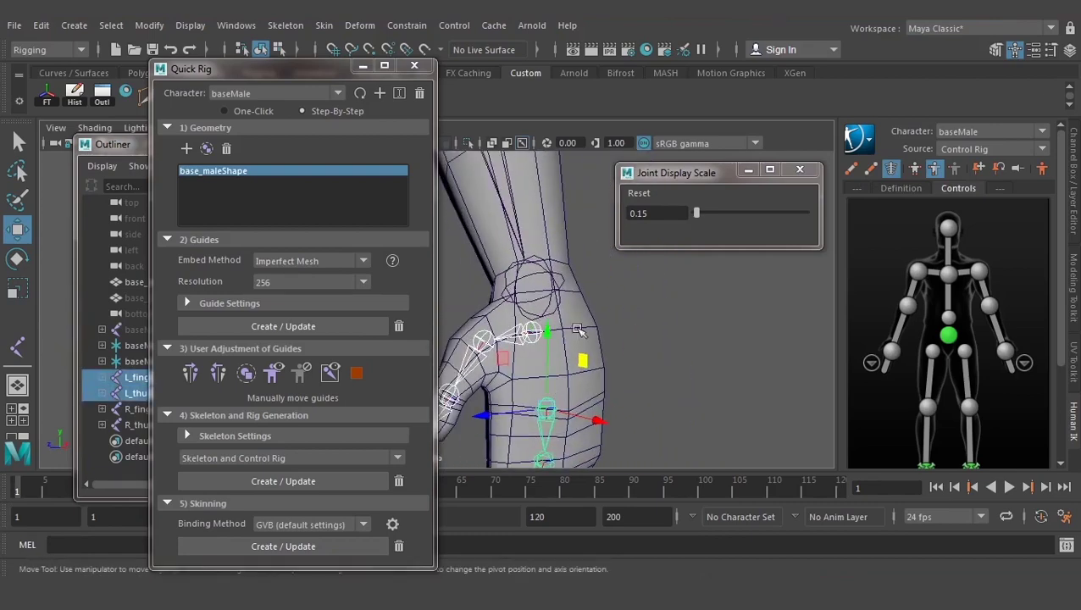
click(559, 383)
click(546, 332)
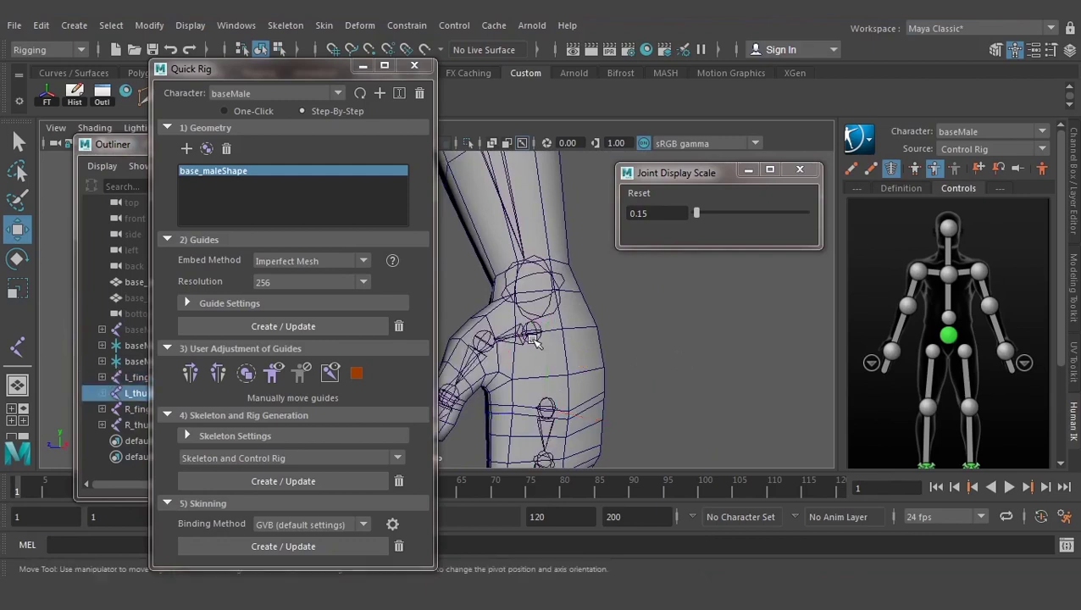
shift+click(559, 328)
click(550, 308)
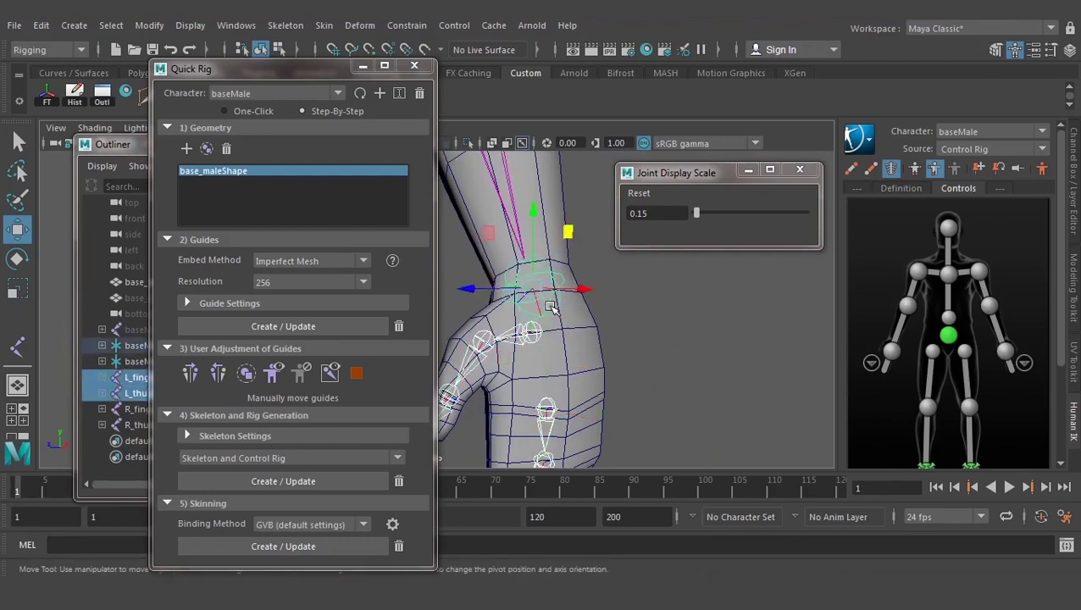
key(p)
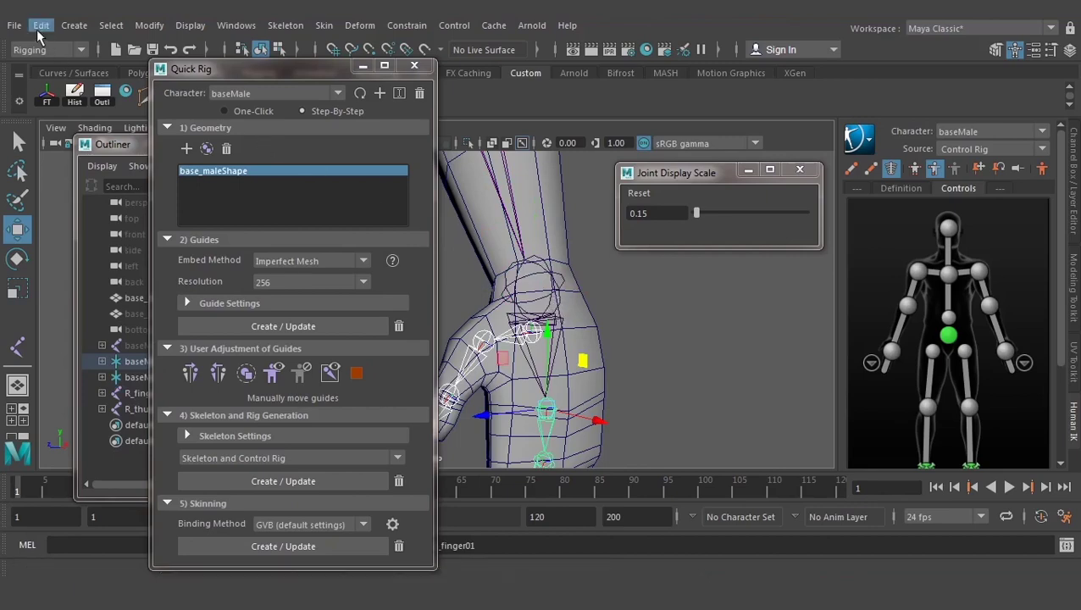
click(39, 26)
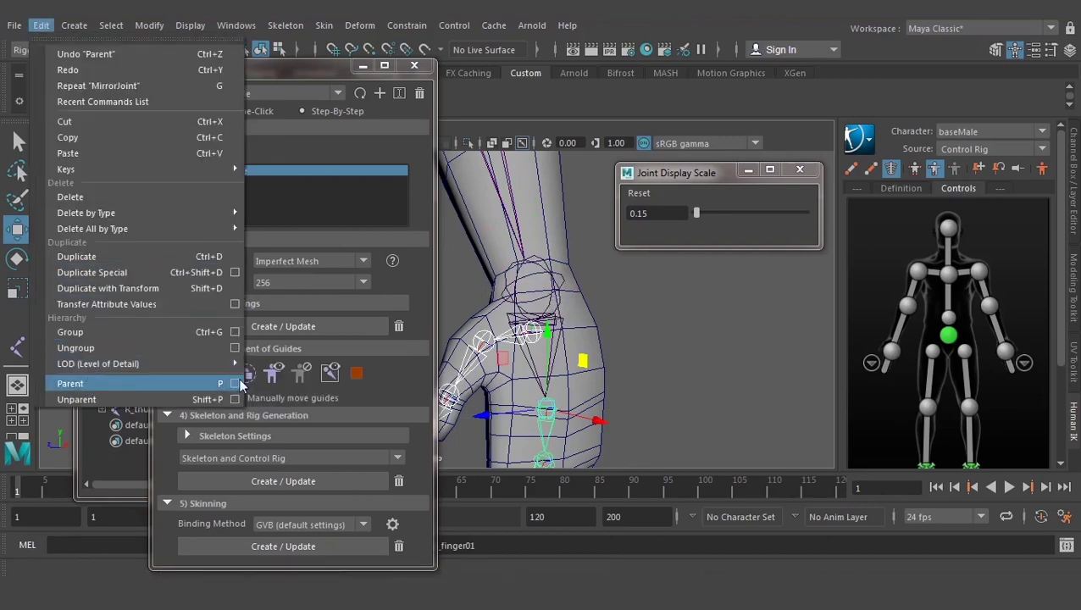
alt+middle_drag(693, 343, 569, 327)
Parent R_thumb01 and R_finger01 under the right wrist joint, then zoom out over both hands
alt+drag(569, 327, 630, 335)
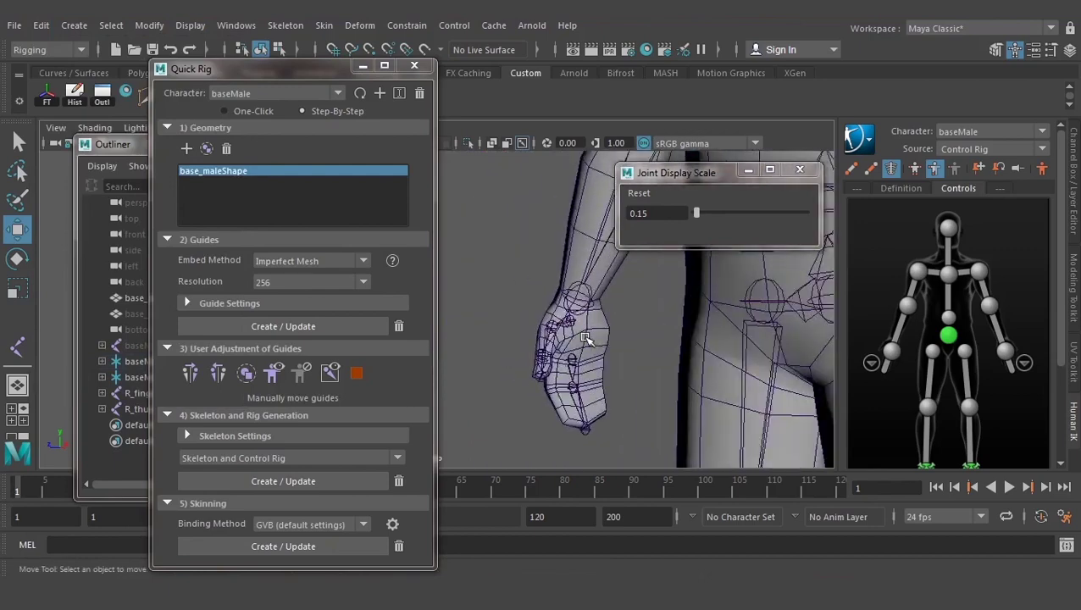
click(599, 326)
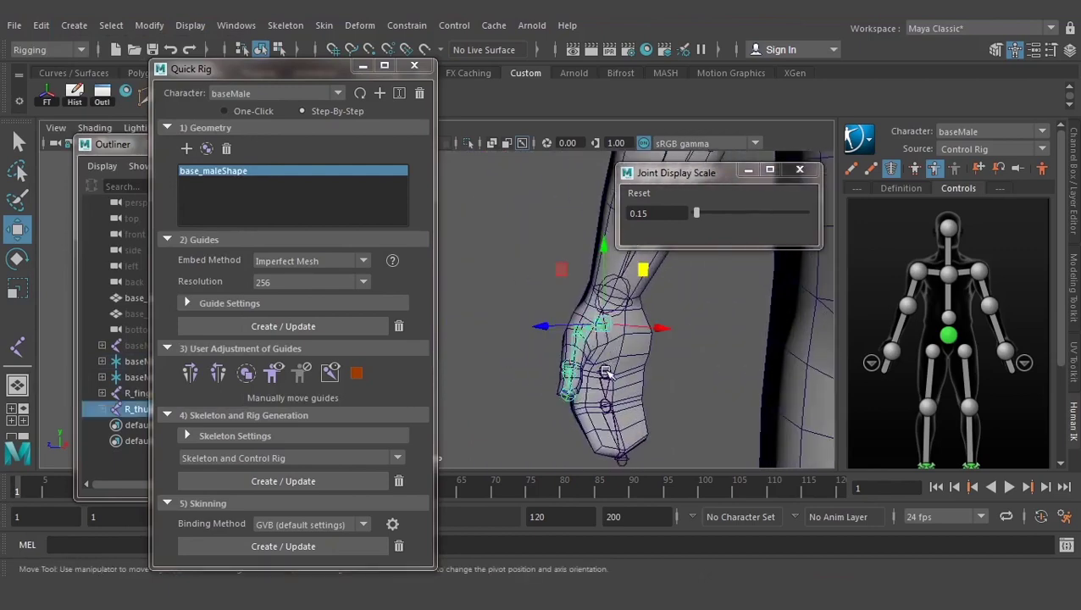
shift+click(607, 368)
click(626, 284)
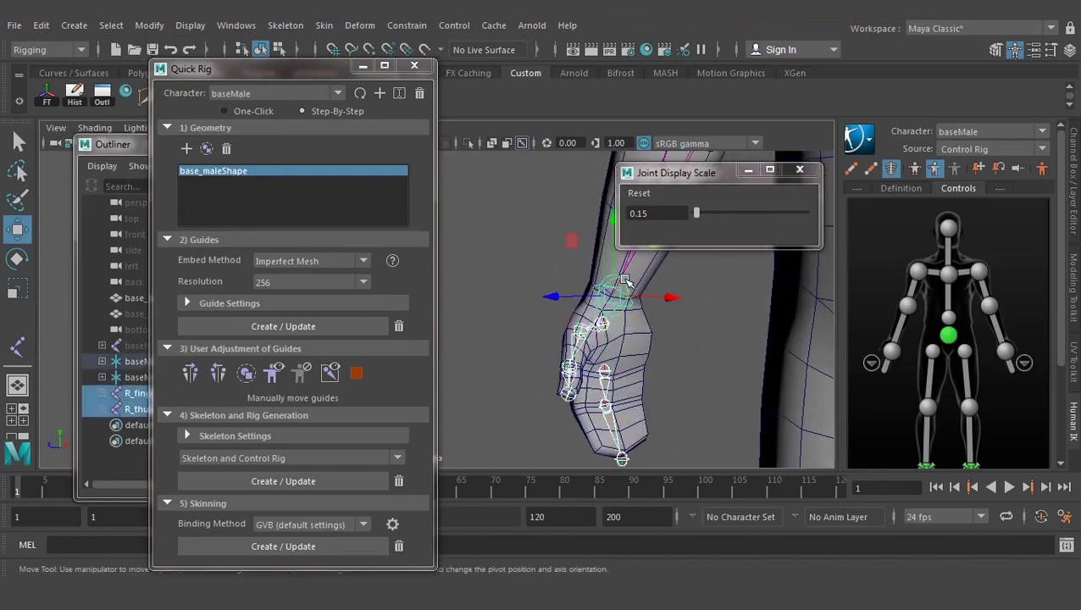
click(626, 284)
scroll(603, 356, down, 5)
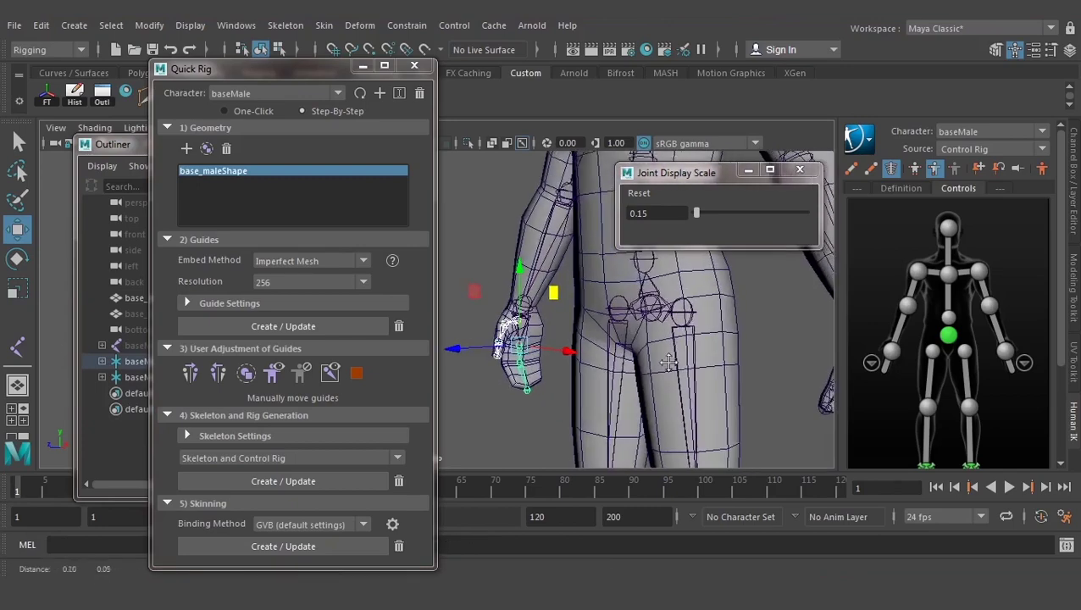
alt+drag(603, 356, 664, 344)
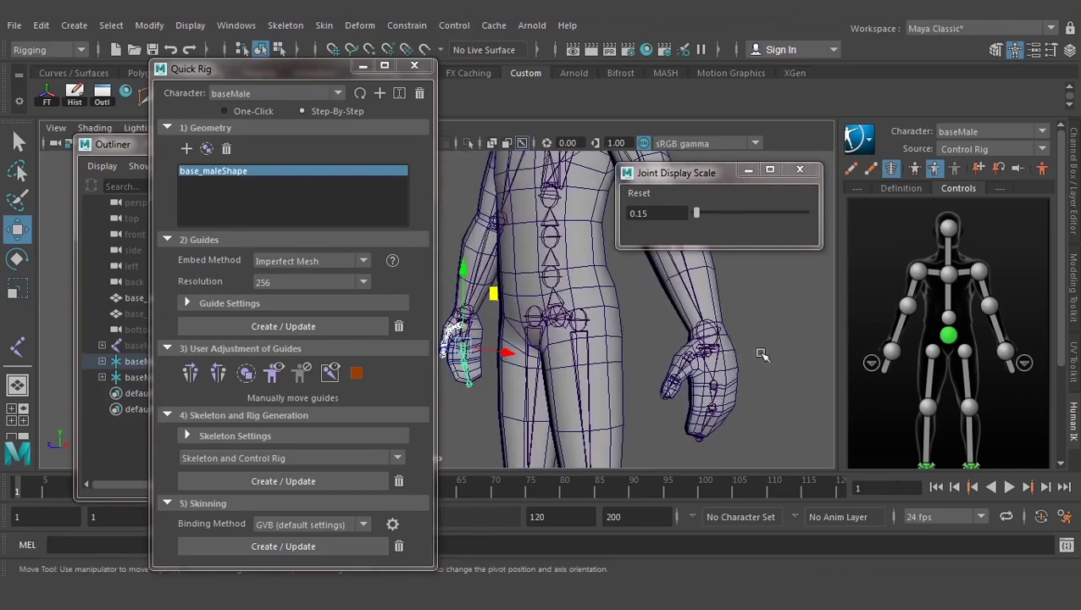
scroll(763, 347, down, 3)
scroll(623, 358, up, 2)
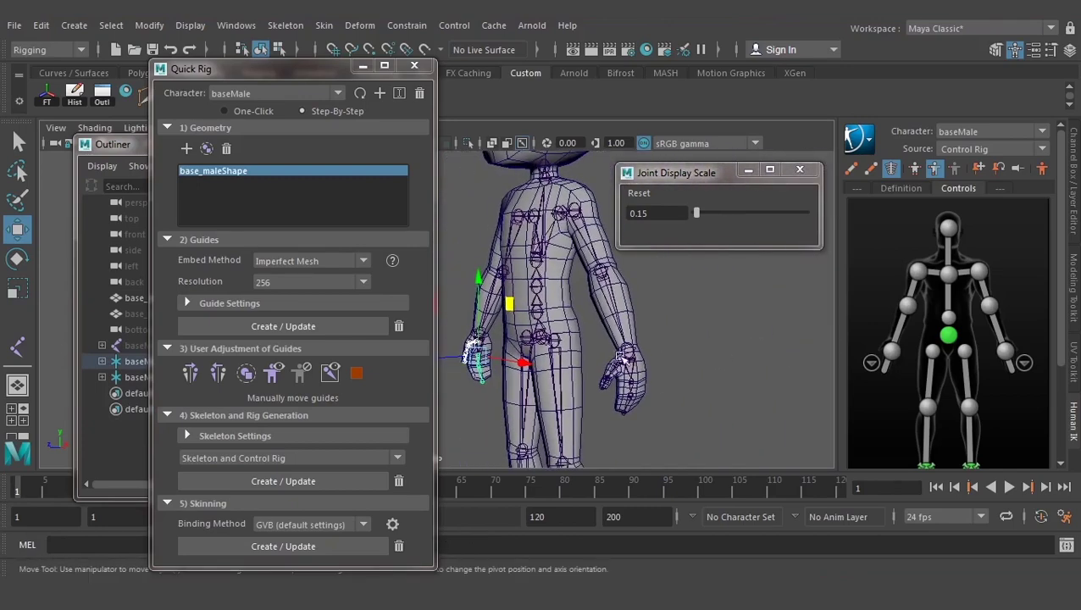
scroll(613, 293, up, 1)
scroll(647, 355, up, 1)
scroll(716, 336, up, 1)
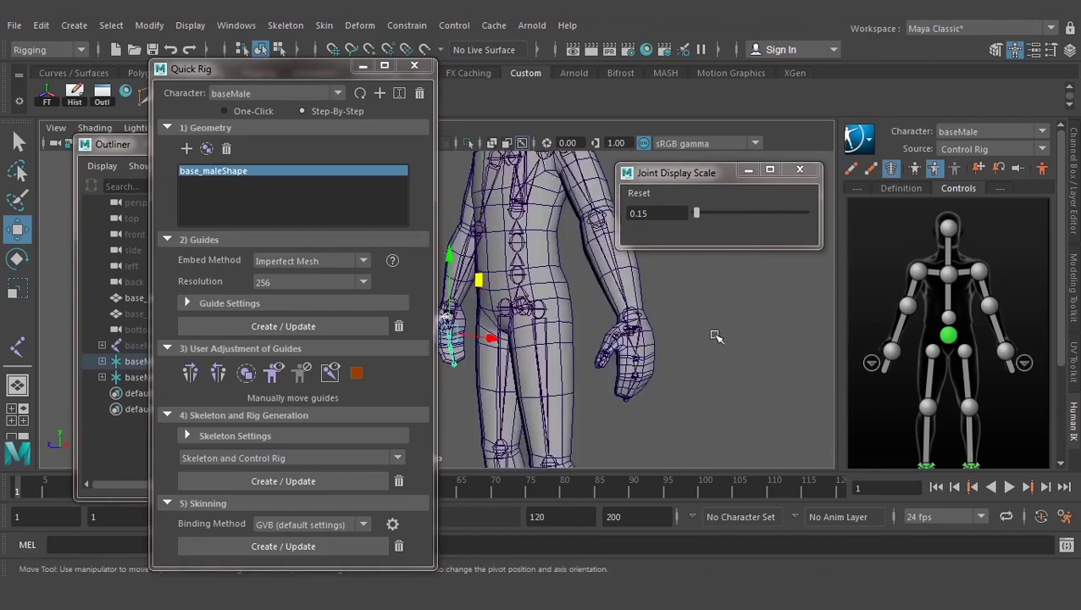
Hide the skeleton joints and show the FK control curves in the HumanIK panel
click(890, 171)
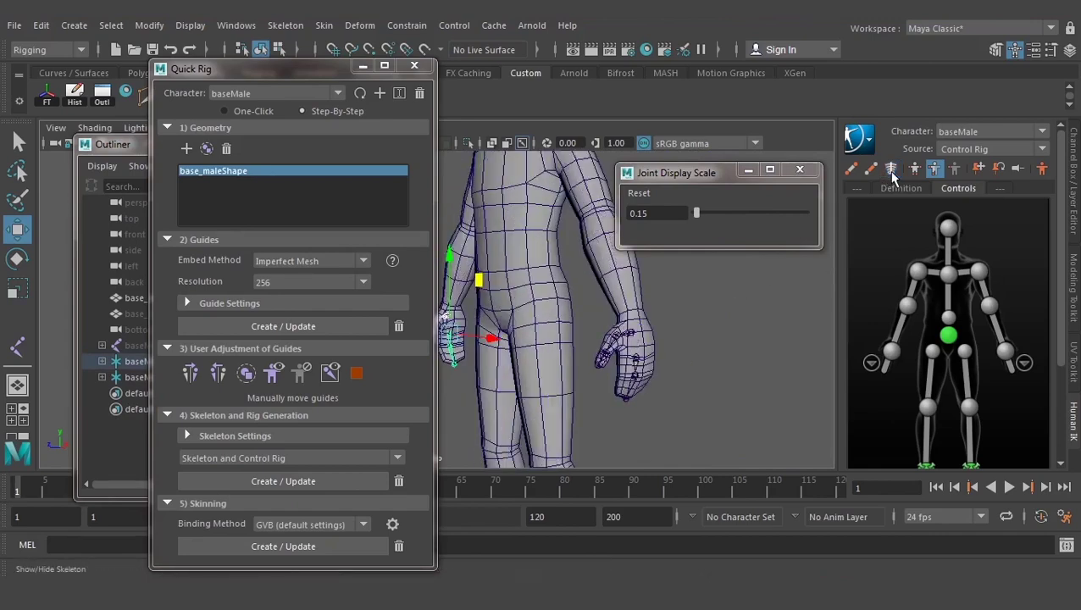
click(872, 172)
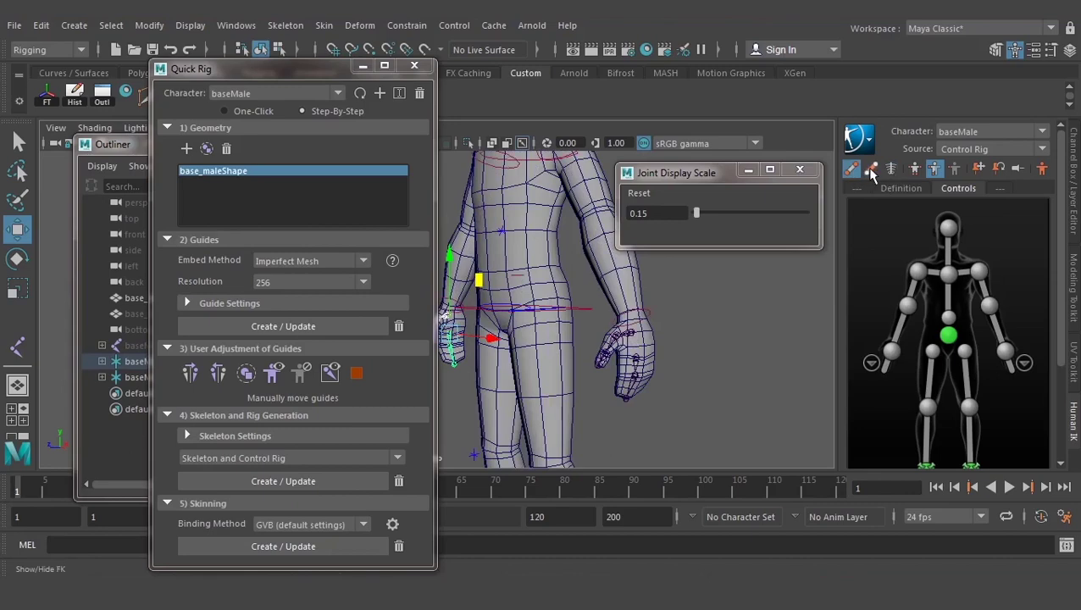
click(872, 172)
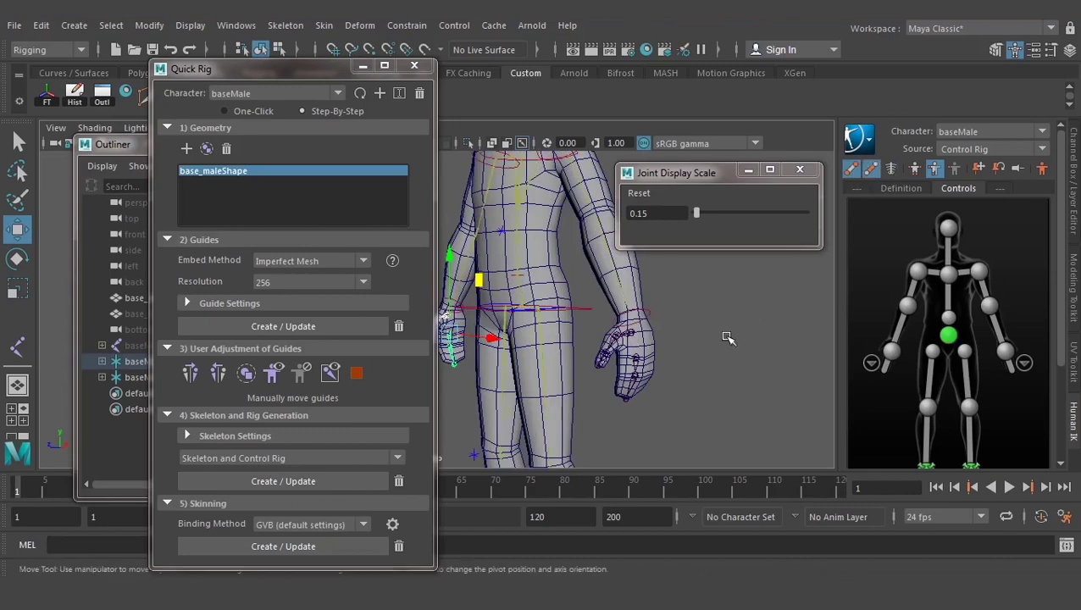
Pull the wrist control up and back to check the fingers follow the hand
mouse_move(649, 333)
alt+mouse_down()
mouse_move(685, 357)
mouse_move(623, 306)
mouse_move(635, 379)
alt+mouse_up()
click(616, 307)
mouse_move(605, 292)
mouse_down()
mouse_move(618, 273)
mouse_move(597, 376)
mouse_up()
click(635, 410)
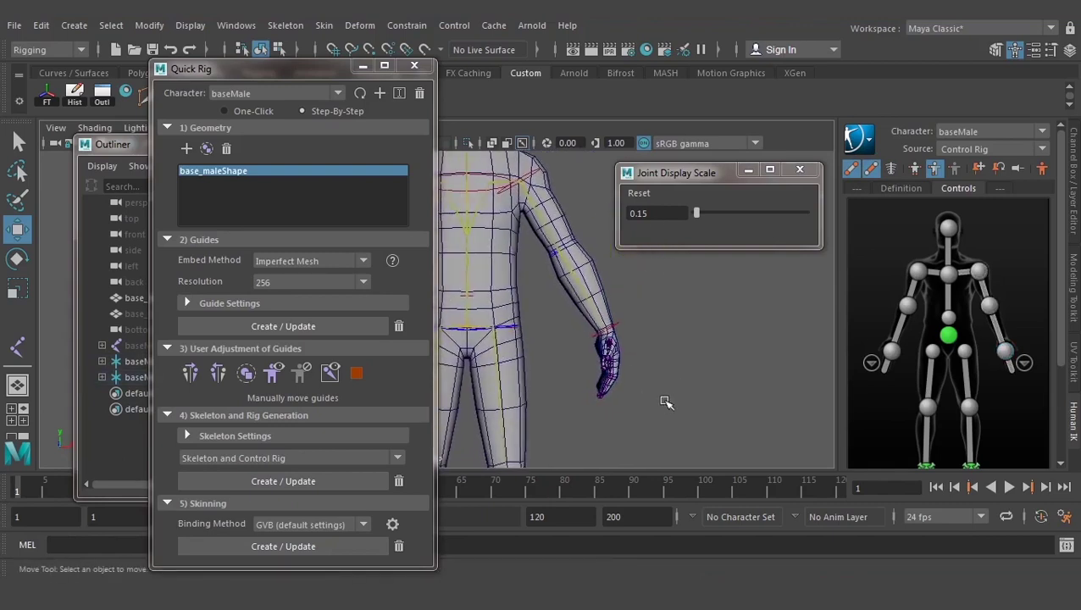
mouse_move(626, 410)
alt+mouse_down()
mouse_move(648, 352)
mouse_move(622, 365)
mouse_move(650, 353)
mouse_move(608, 379)
mouse_move(587, 364)
alt+mouse_up()
scroll(640, 355, down, 3)
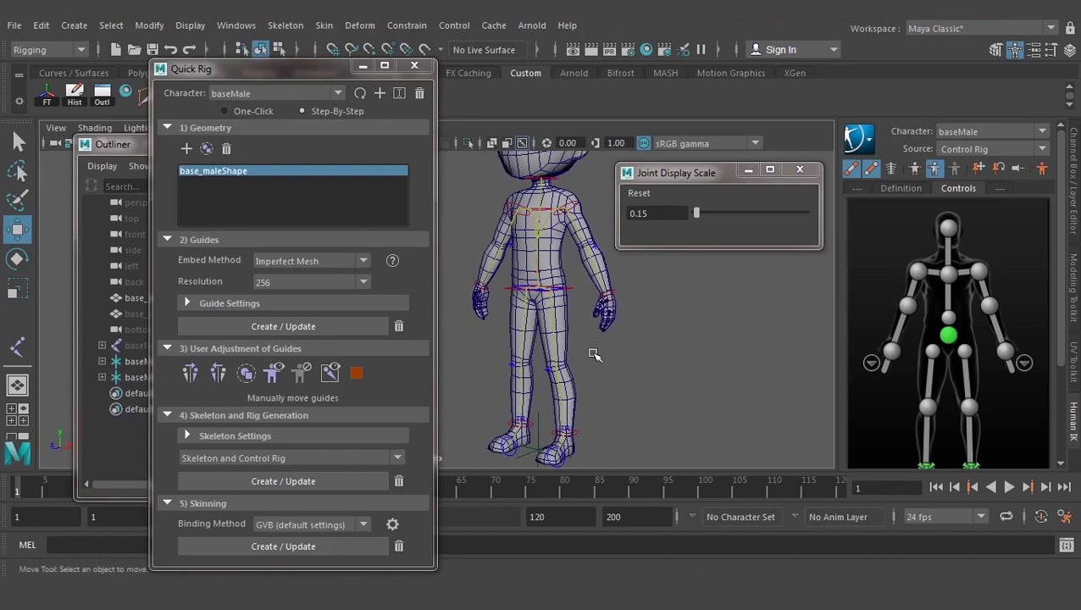
Pull the left wrist control up and outward, then undo the move
click(615, 292)
mouse_move(615, 292)
alt+mouse_down()
mouse_move(574, 270)
mouse_move(540, 290)
alt+mouse_up()
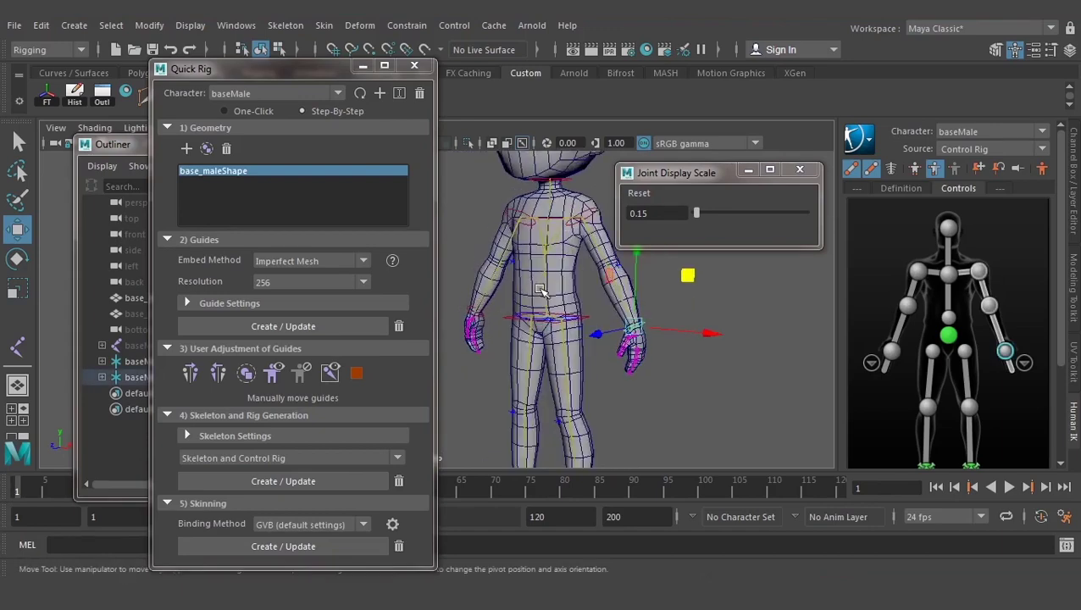
alt+right_drag(615, 316, 546, 368)
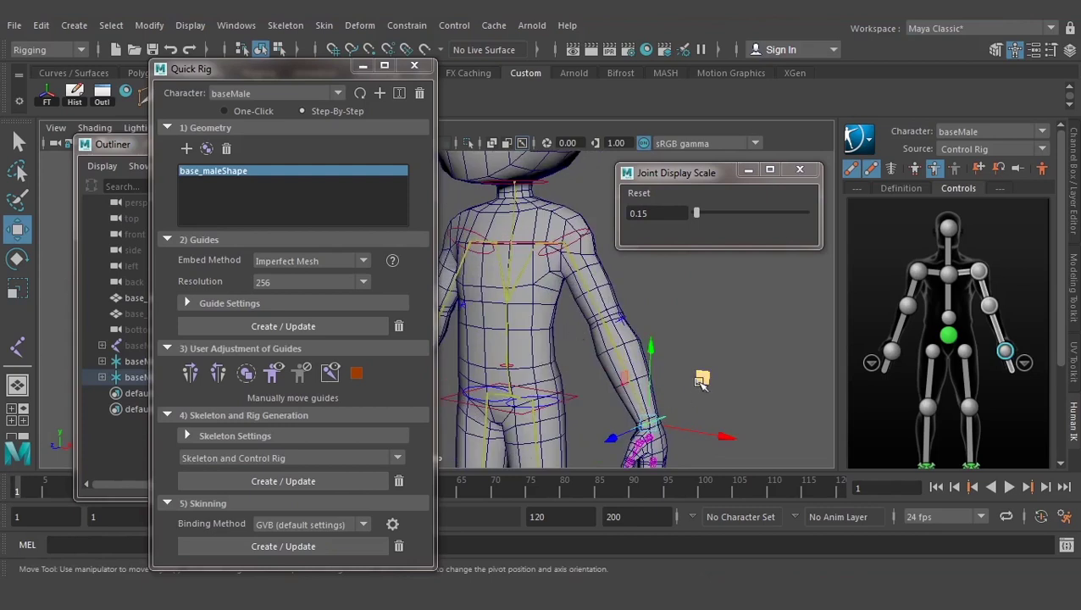
middle_drag(702, 380, 726, 290)
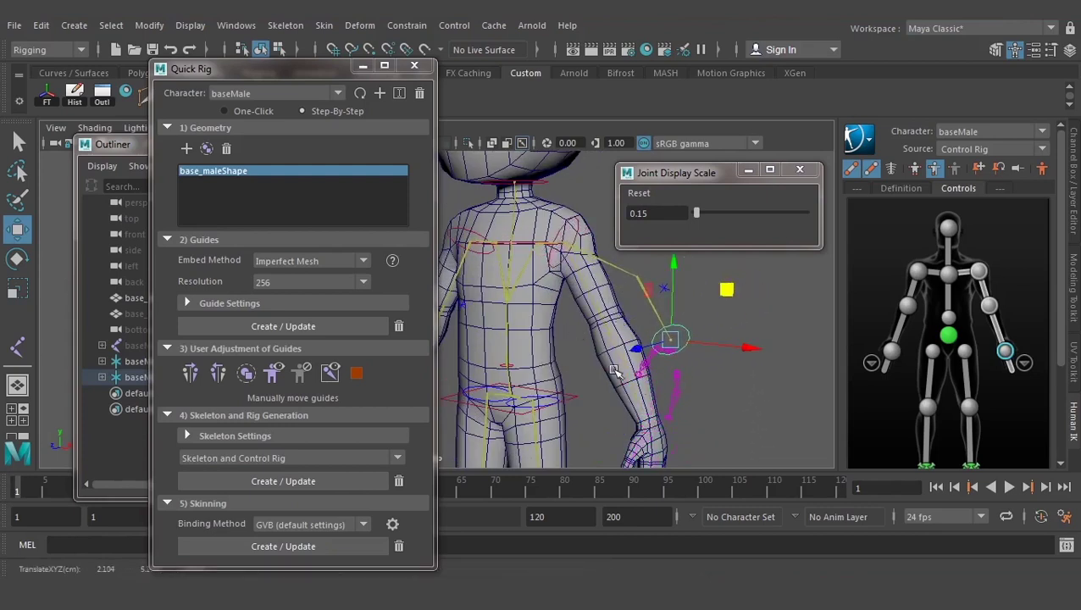
key(ctrl+z)
alt+middle_drag(616, 371, 621, 310)
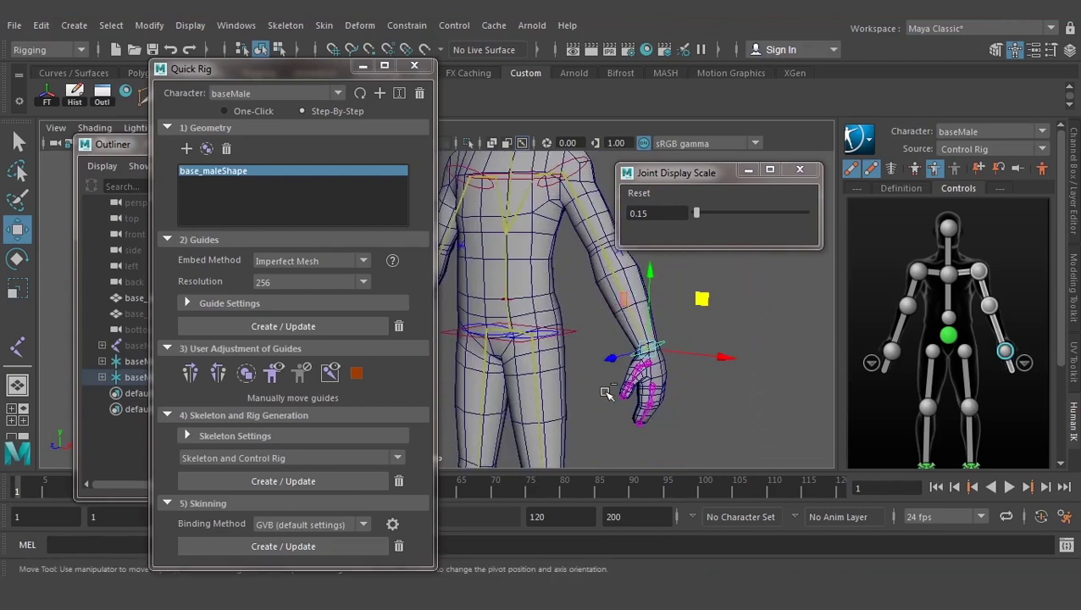
click(605, 393)
alt+drag(603, 429, 622, 434)
alt+middle_drag(621, 429, 623, 370)
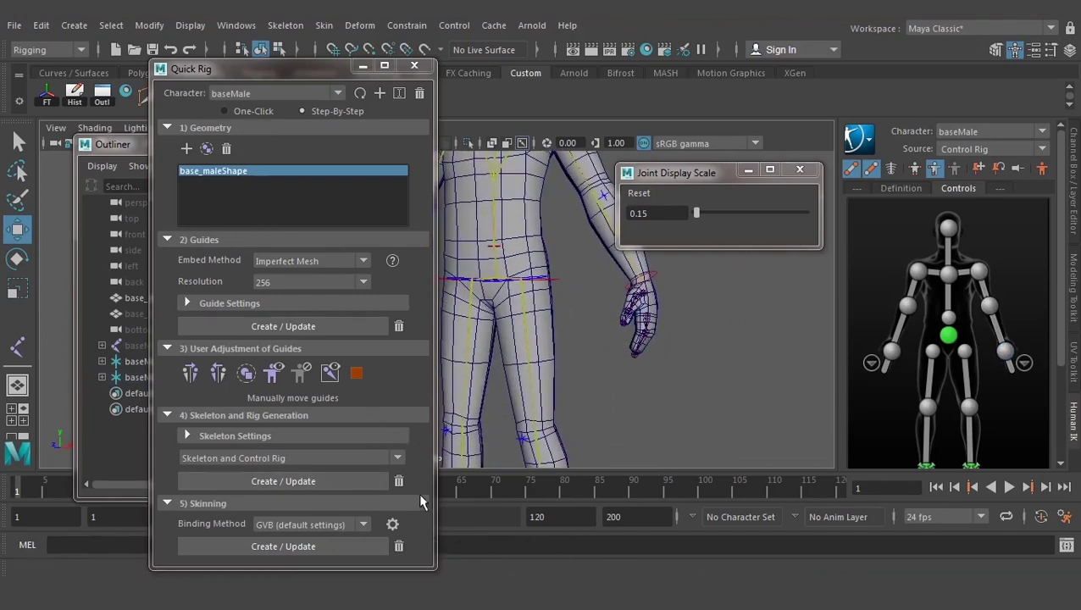
Bind the mesh to the skeleton and swing the arm forward and up from the wrist effector
click(299, 547)
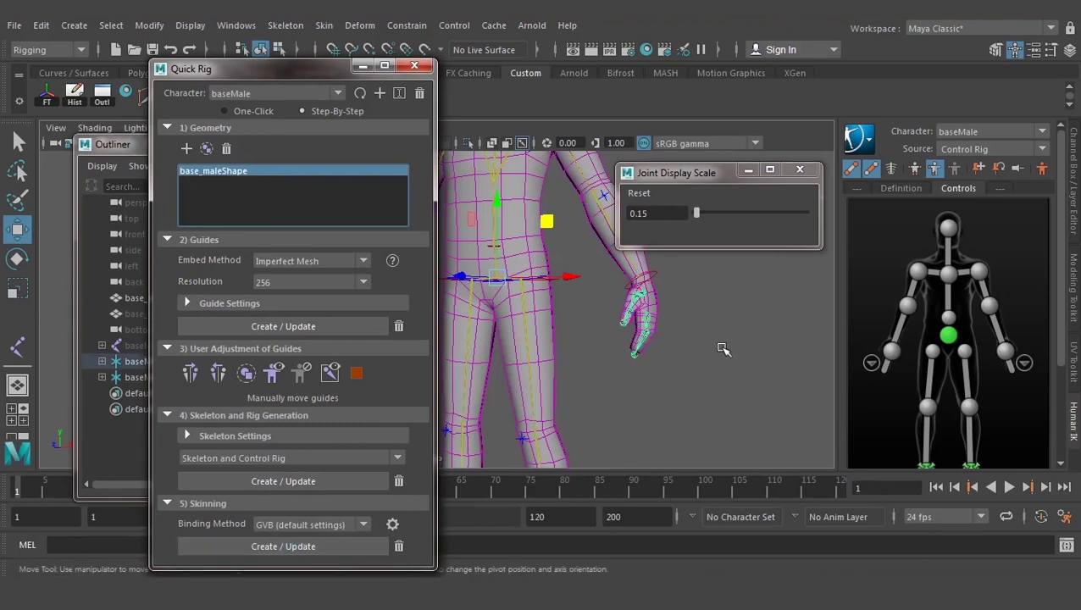
alt+middle_drag(723, 349, 697, 440)
click(643, 348)
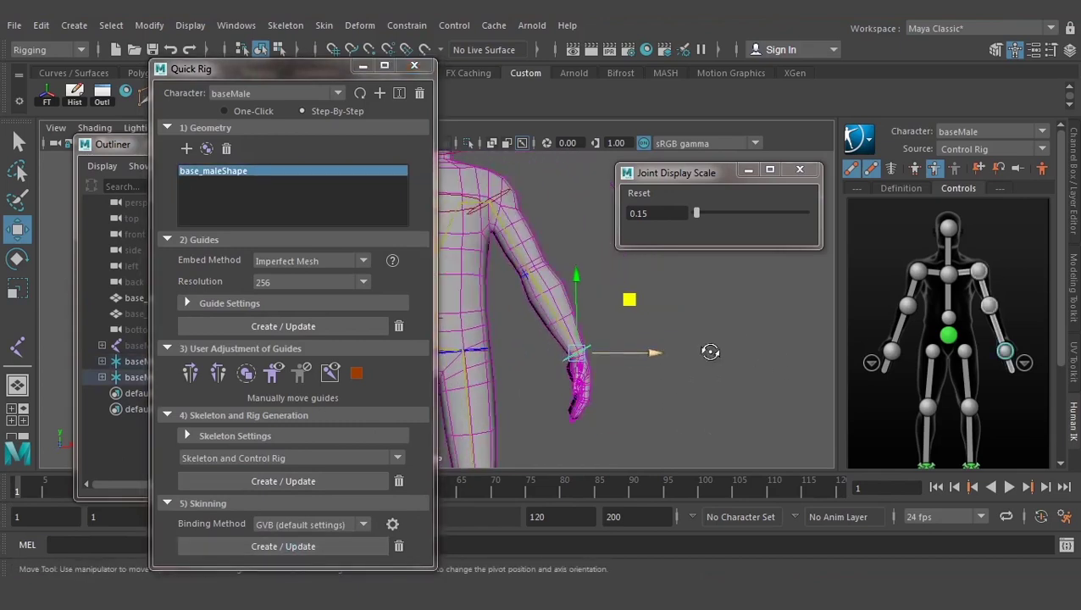
mouse_move(712, 350)
alt+middle_down()
mouse_move(636, 370)
mouse_move(703, 251)
alt+middle_up()
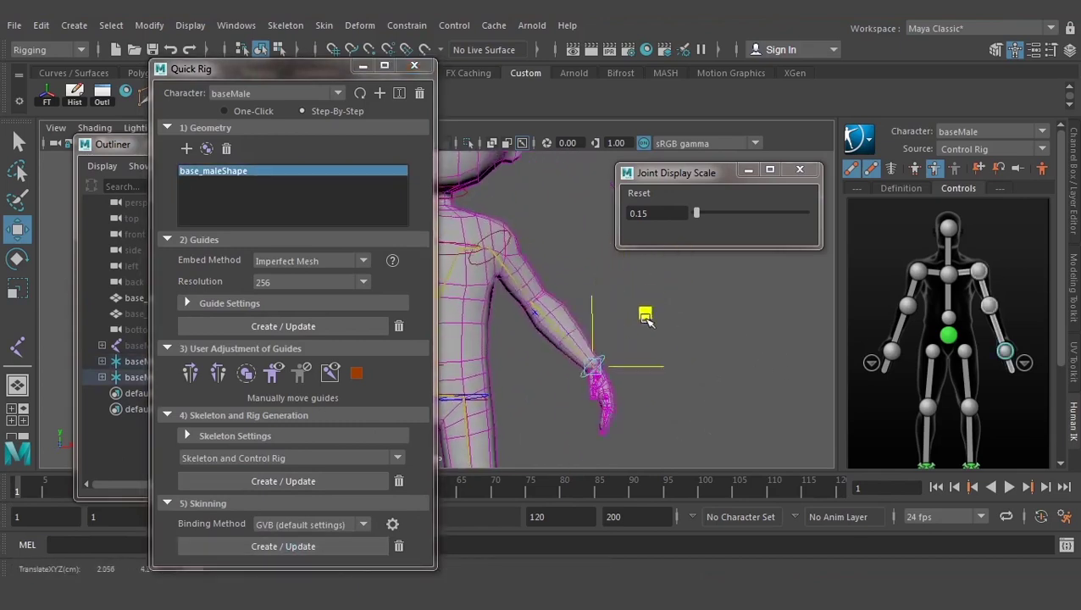
alt+drag(615, 373, 525, 382)
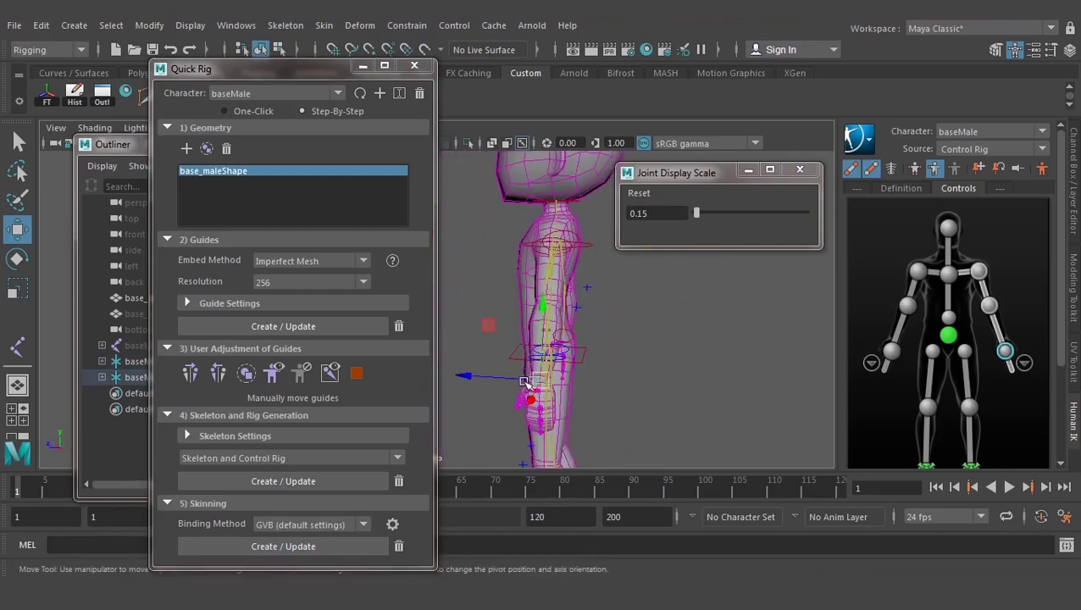
alt+drag(534, 328, 593, 321)
mouse_move(521, 313)
middle_down()
mouse_move(509, 278)
mouse_move(553, 244)
mouse_move(535, 265)
mouse_move(436, 281)
mouse_move(420, 211)
mouse_move(490, 205)
mouse_move(541, 242)
mouse_move(483, 258)
mouse_move(580, 243)
mouse_move(567, 288)
middle_up()
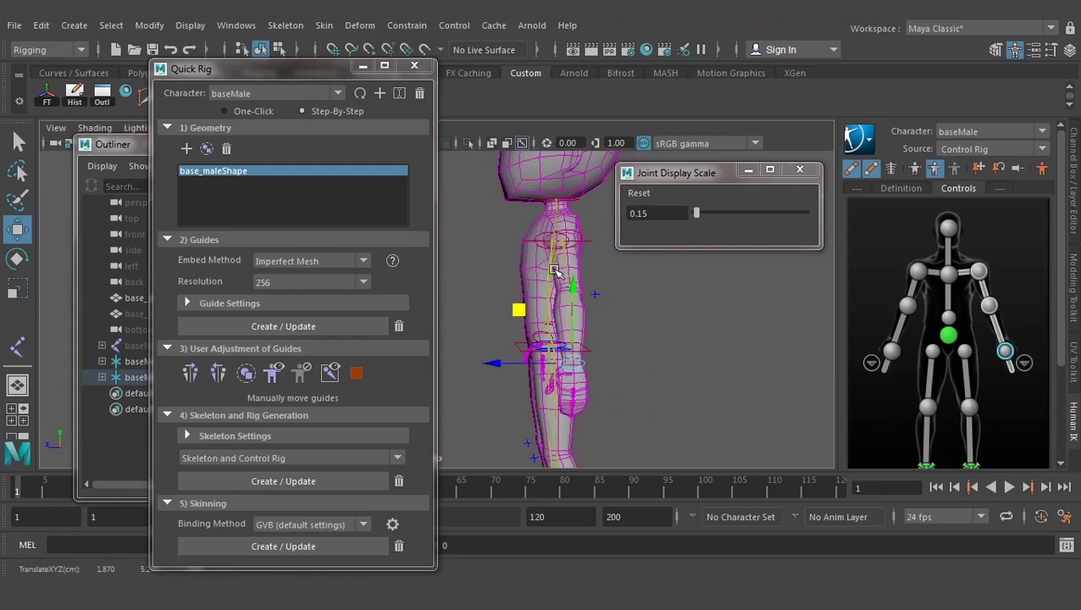
Rotate the head control to tilt the head forward and back
alt+drag(568, 288, 592, 314)
click(590, 327)
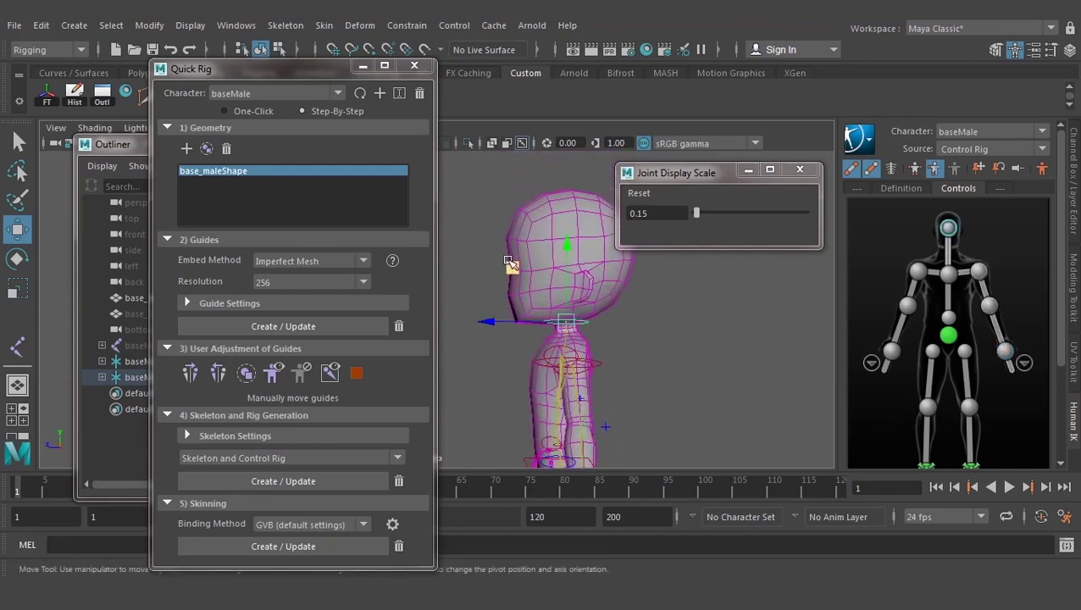
key(e)
mouse_move(519, 268)
mouse_down()
mouse_move(497, 302)
mouse_move(503, 322)
mouse_move(616, 272)
mouse_move(524, 310)
mouse_move(560, 361)
mouse_move(655, 373)
mouse_up()
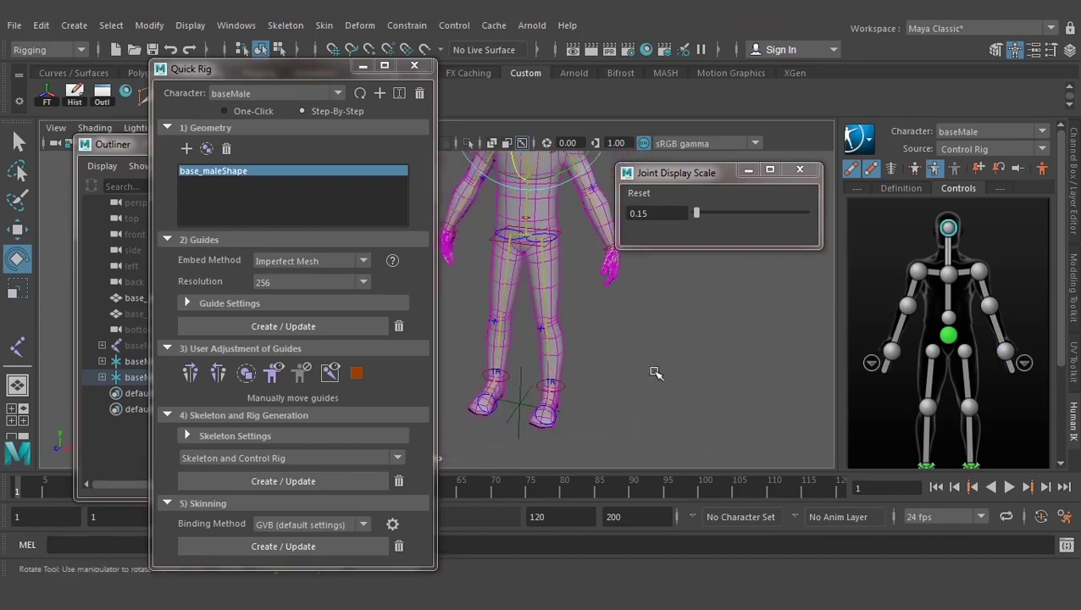
Undo the leg kick, then pull the knee effector up and back to bend the leg
mouse_move(572, 386)
alt+mouse_down()
mouse_move(535, 410)
mouse_move(551, 441)
mouse_move(646, 313)
mouse_move(636, 340)
mouse_move(660, 328)
alt+mouse_up()
key(w)
key(ctrl+z)
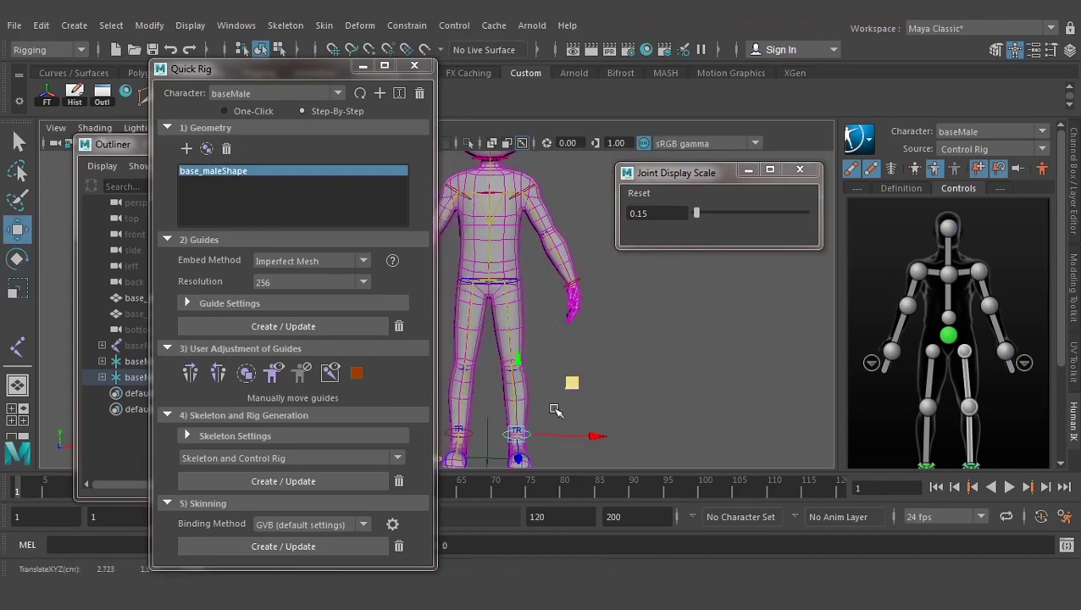
scroll(584, 419, up, 3)
alt+drag(610, 427, 464, 415)
mouse_move(606, 372)
mouse_down()
mouse_move(547, 280)
mouse_move(553, 315)
mouse_move(593, 358)
mouse_move(530, 279)
mouse_move(592, 366)
mouse_move(660, 393)
mouse_up()
scroll(660, 393, up, 2)
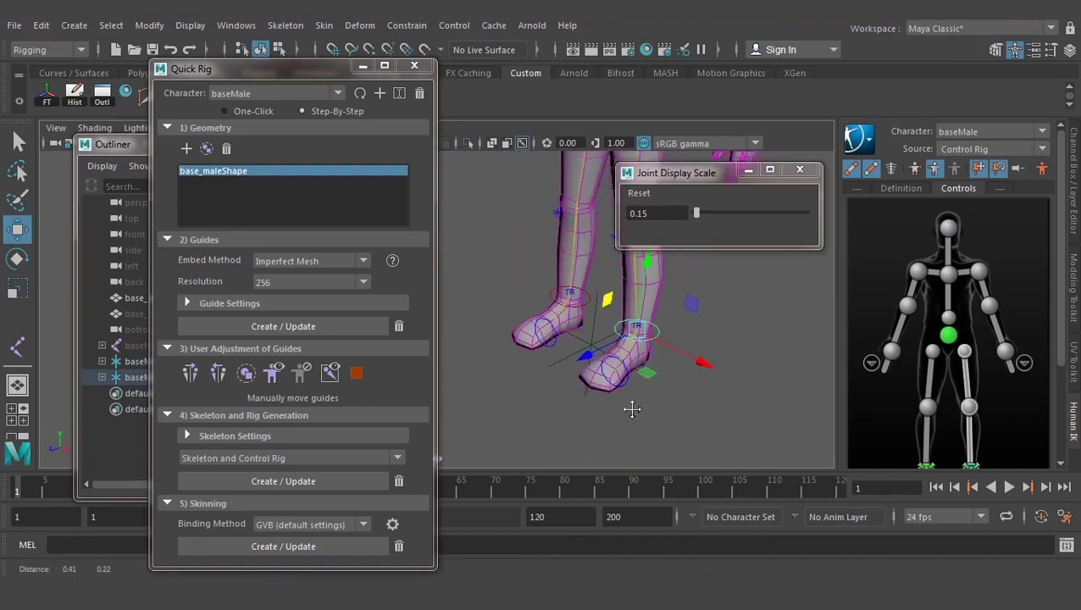
scroll(628, 405, up, 2)
scroll(608, 357, up, 2)
scroll(582, 422, up, 2)
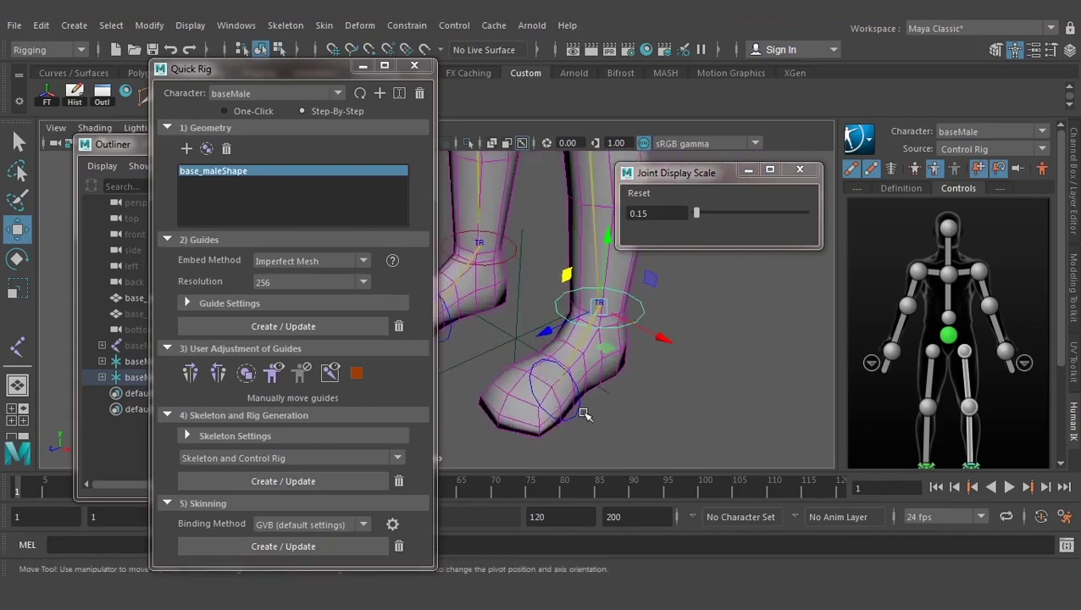
Rotate the wrist control to bend the hand
mouse_move(583, 414)
alt+mouse_down()
mouse_move(508, 415)
mouse_move(532, 352)
mouse_move(514, 366)
mouse_move(545, 356)
mouse_move(543, 311)
alt+mouse_up()
key(e)
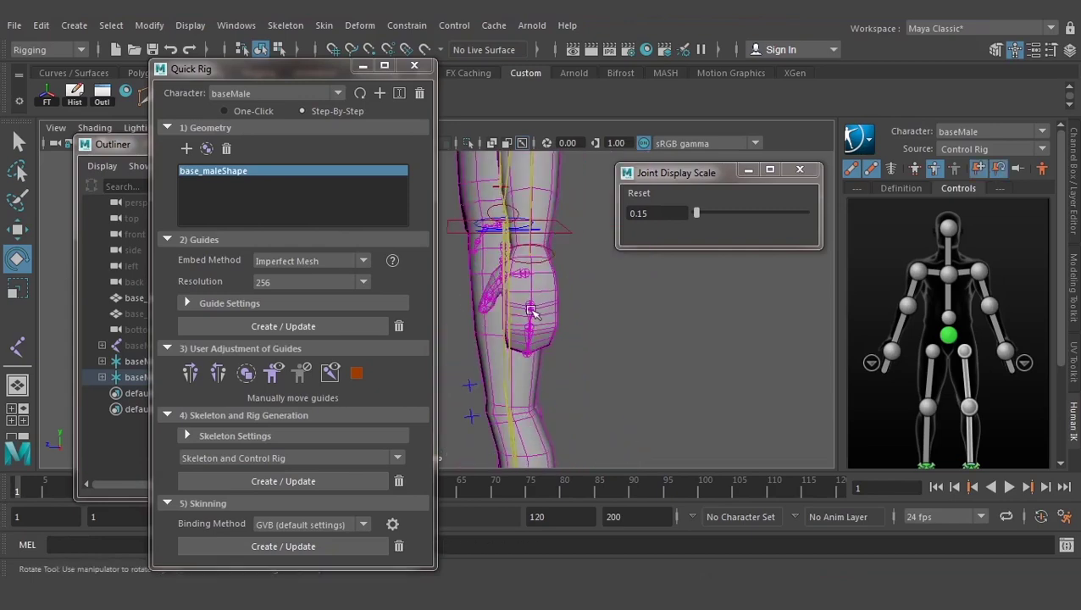
alt+right_drag(532, 311, 555, 373)
mouse_move(555, 373)
alt+middle_down()
mouse_move(590, 405)
mouse_move(733, 389)
alt+middle_up()
mouse_move(721, 417)
alt+mouse_down()
mouse_move(722, 349)
mouse_move(733, 363)
mouse_move(576, 271)
alt+mouse_up()
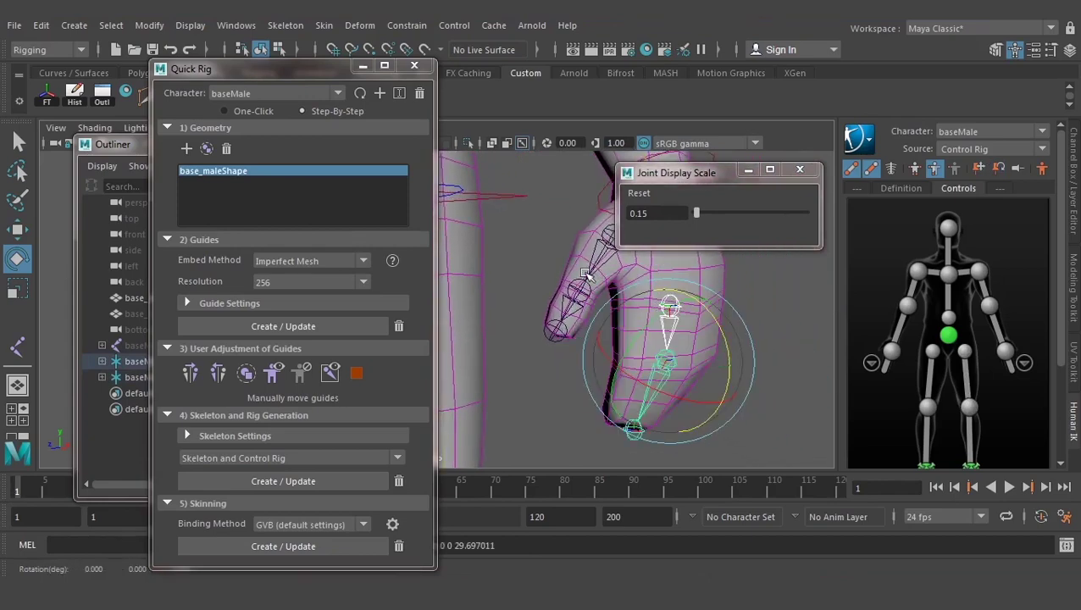
Rotate the thumb control and its upper and lower joints to curl the thumb inward
click(556, 294)
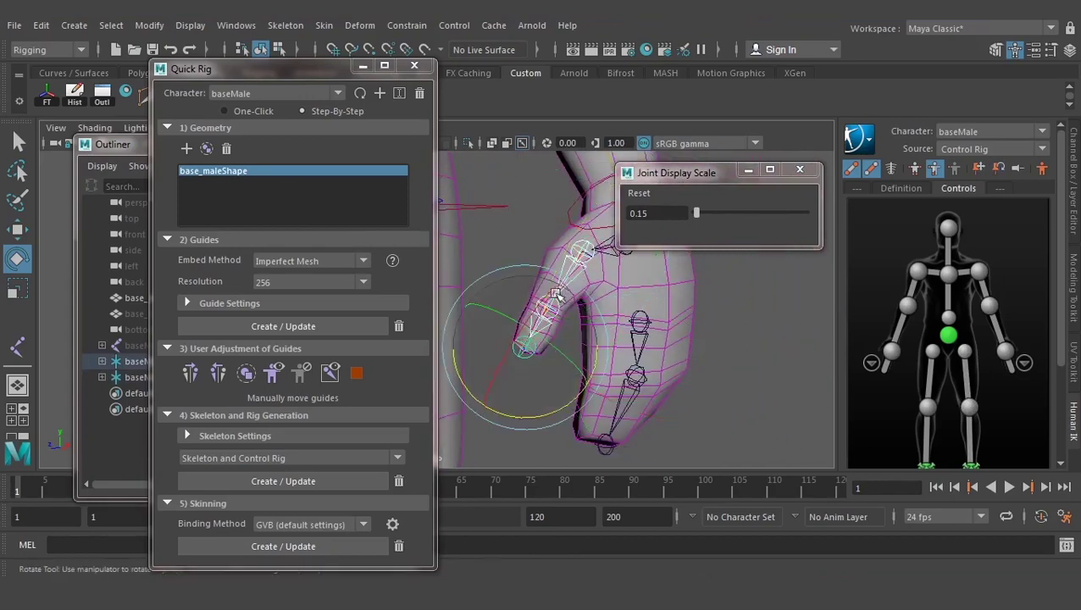
mouse_move(549, 296)
mouse_down()
mouse_move(535, 321)
mouse_move(518, 455)
mouse_up()
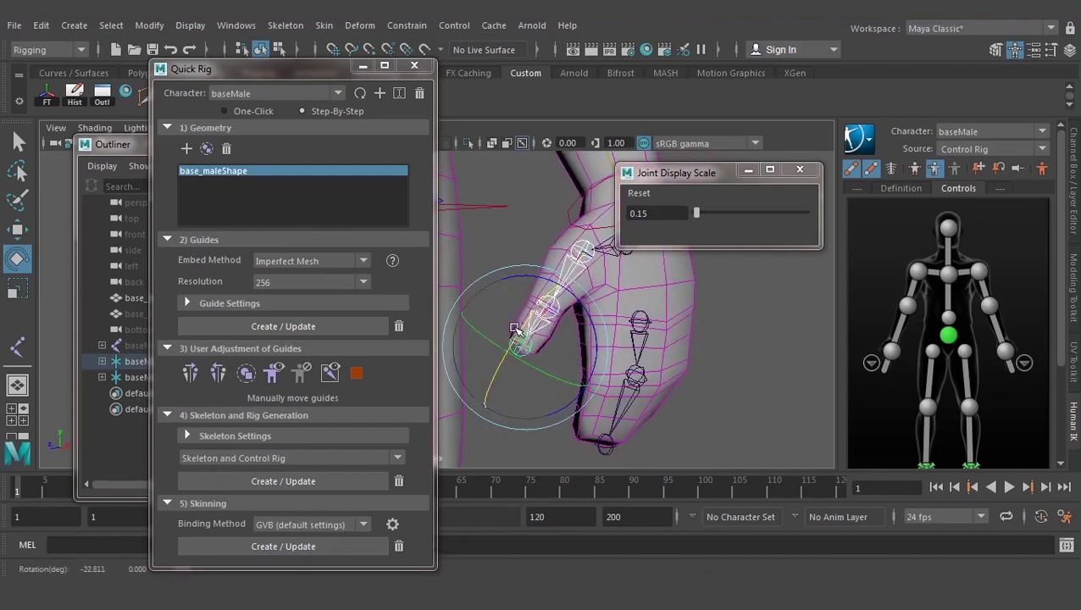
click(516, 458)
click(565, 266)
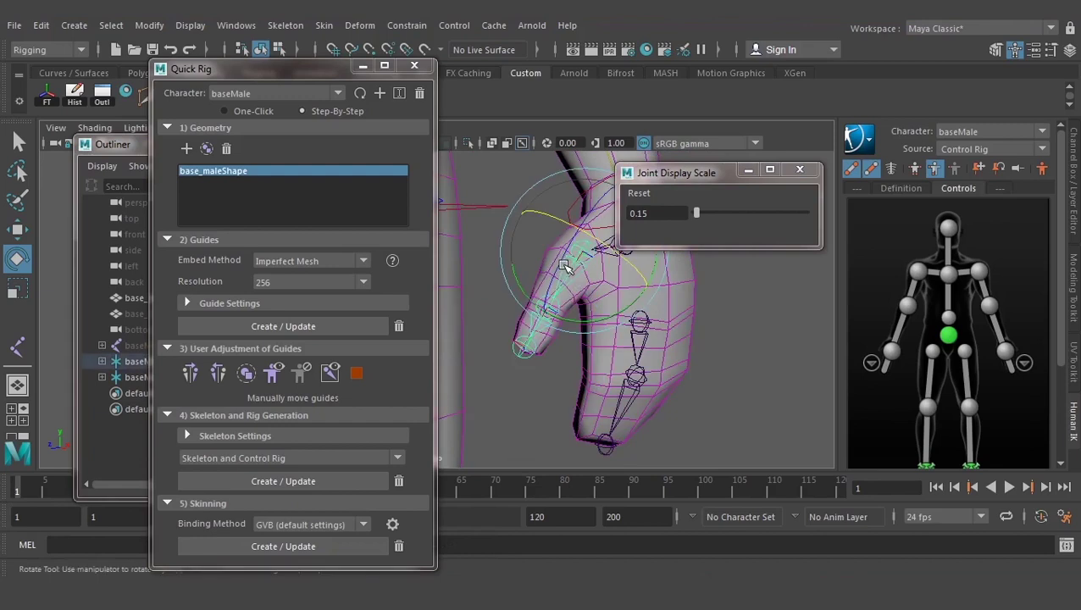
drag(563, 254, 549, 288)
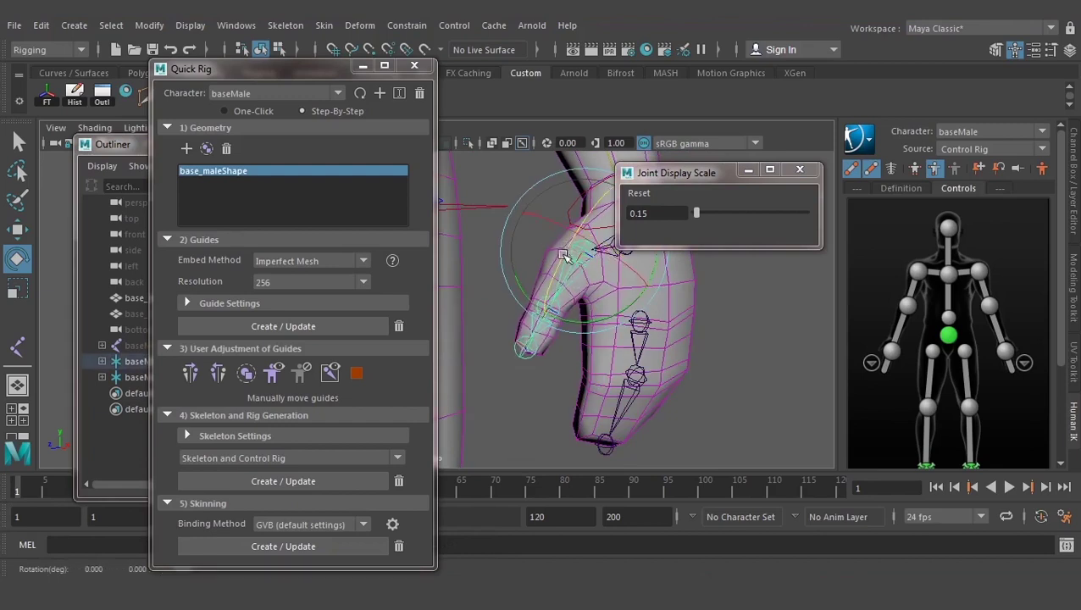
click(531, 405)
click(542, 301)
drag(538, 303, 536, 307)
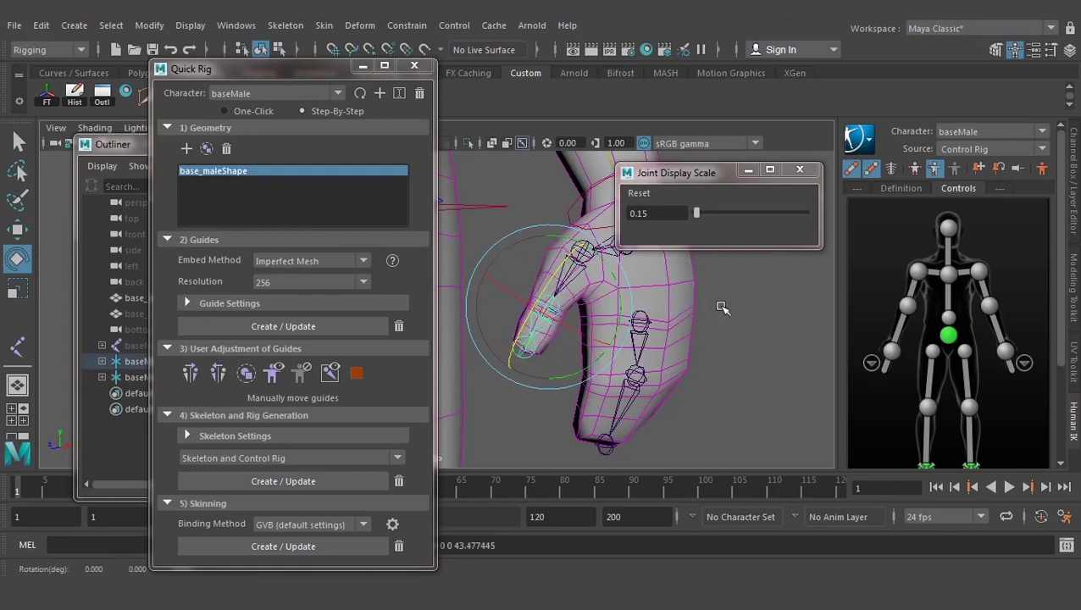
Rotate the thumb upward at its base, then pull back to view the whole character
alt+drag(565, 341, 593, 323)
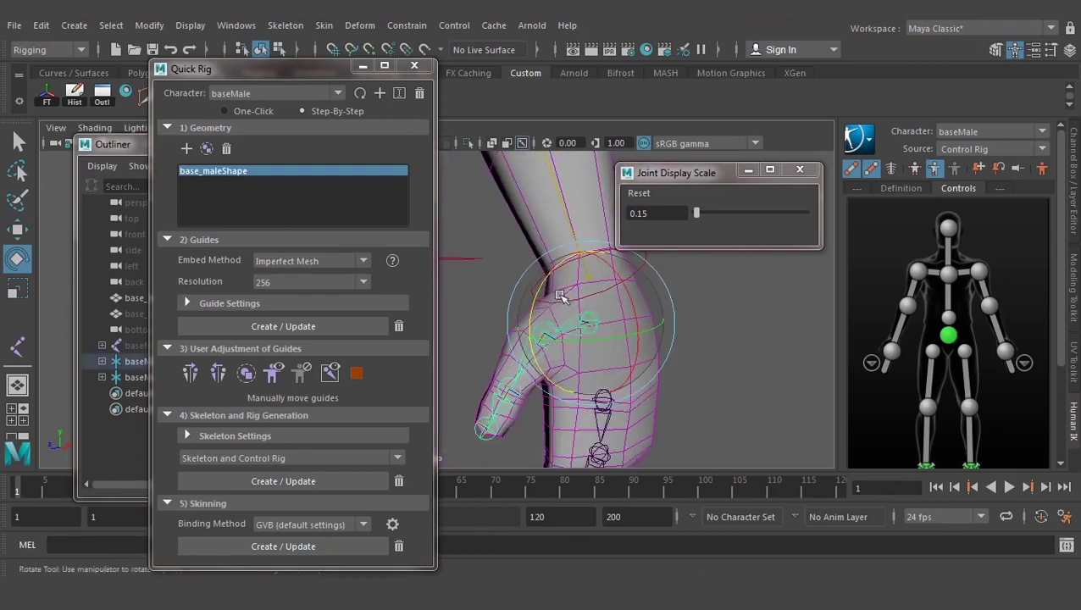
mouse_move(536, 290)
mouse_down()
mouse_move(546, 273)
mouse_move(560, 338)
mouse_up()
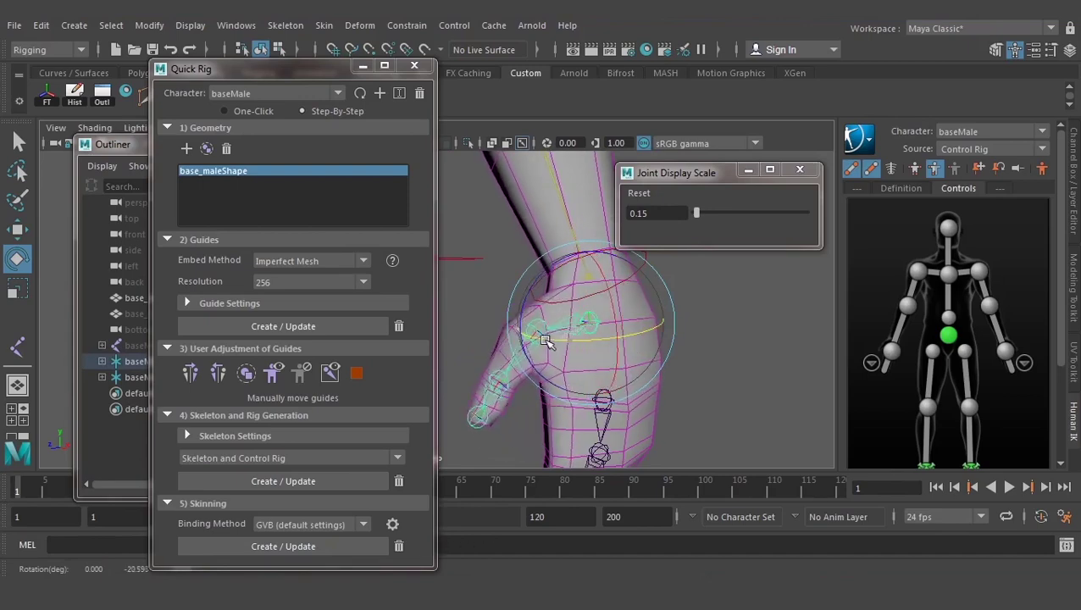
alt+right_drag(716, 347, 639, 370)
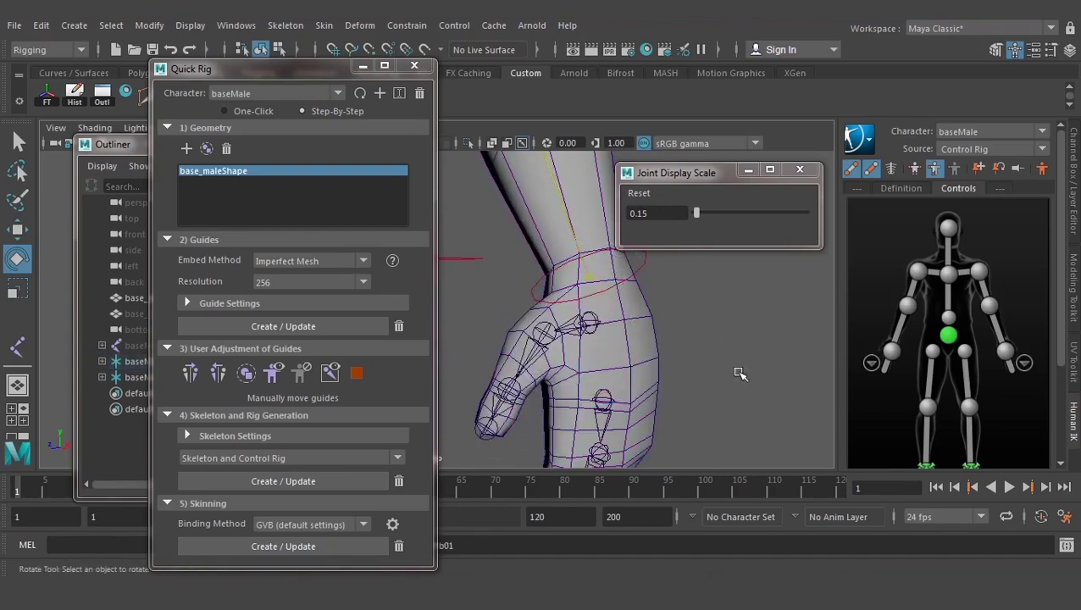
alt+drag(639, 370, 664, 385)
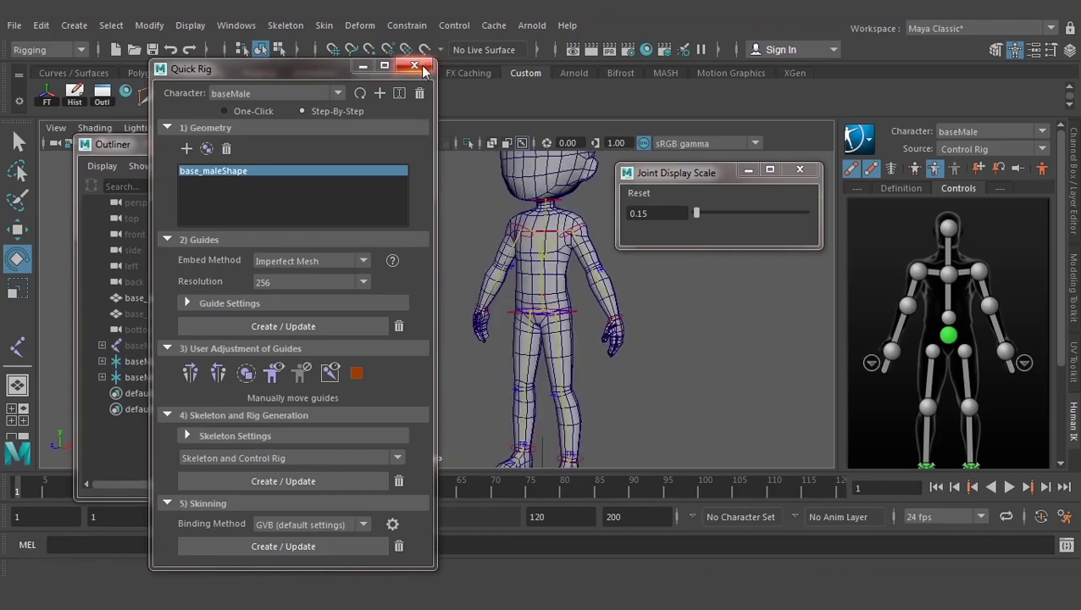
Close the Quick Rig and Joint Display Scale windows
click(422, 68)
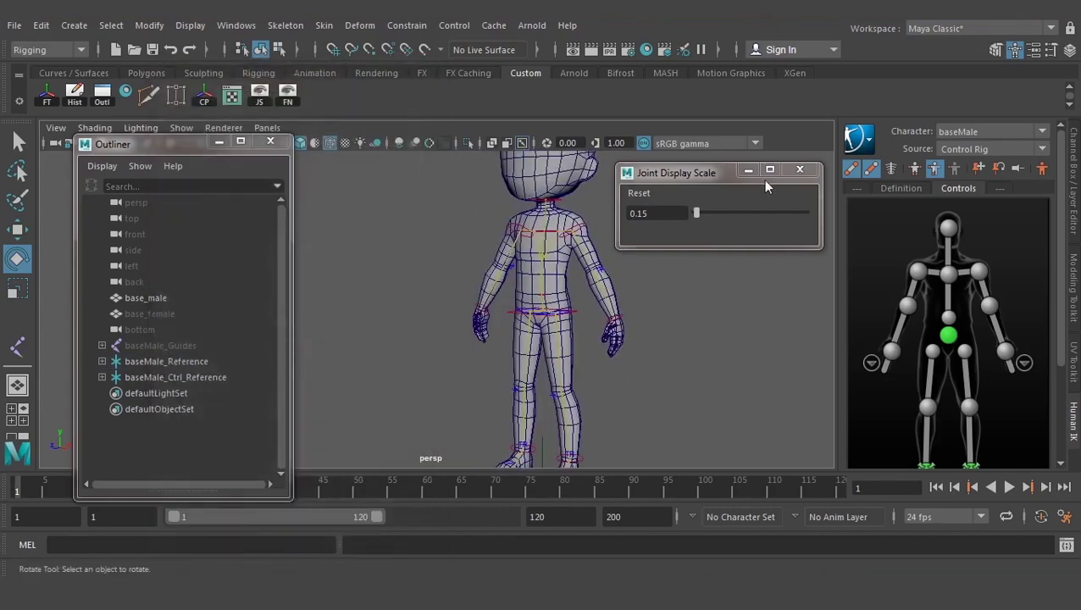
click(802, 172)
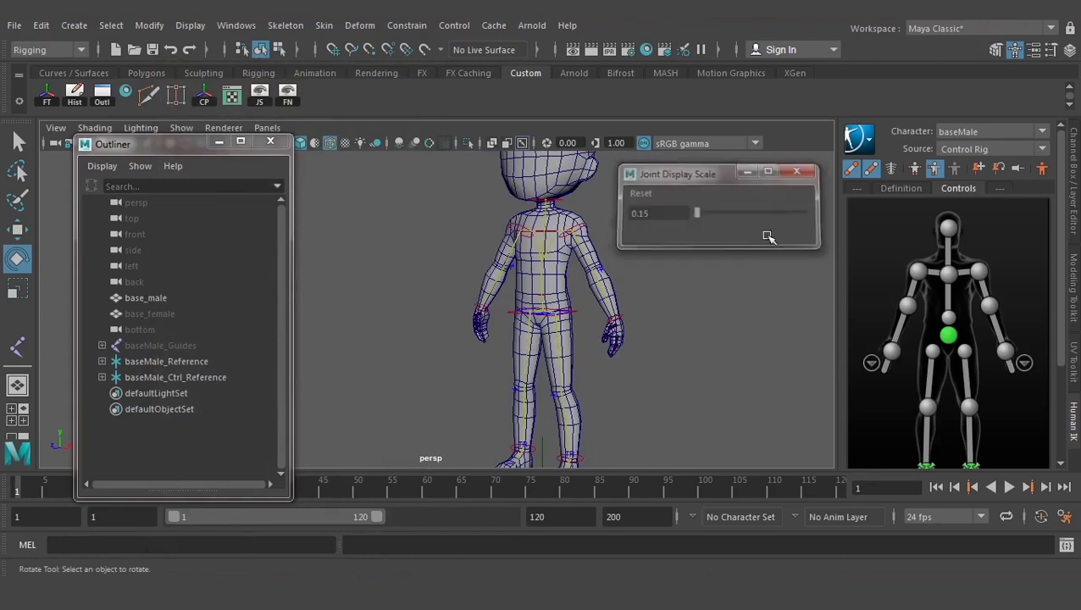
mouse_move(768, 233)
alt+mouse_down()
mouse_move(734, 229)
mouse_move(699, 272)
mouse_move(710, 270)
alt+mouse_up()
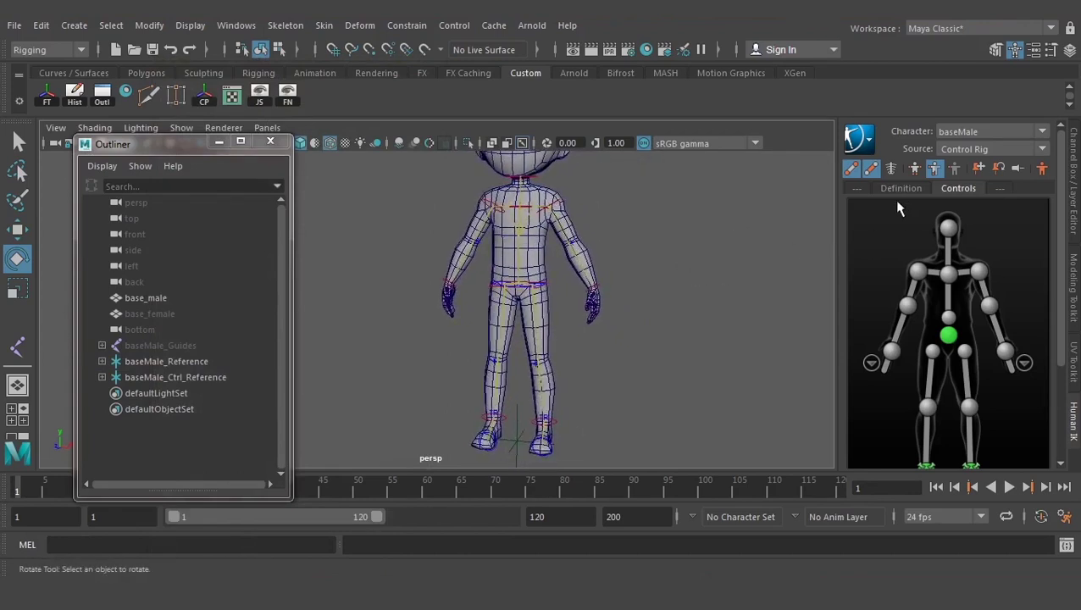
scroll(653, 243, down, 1)
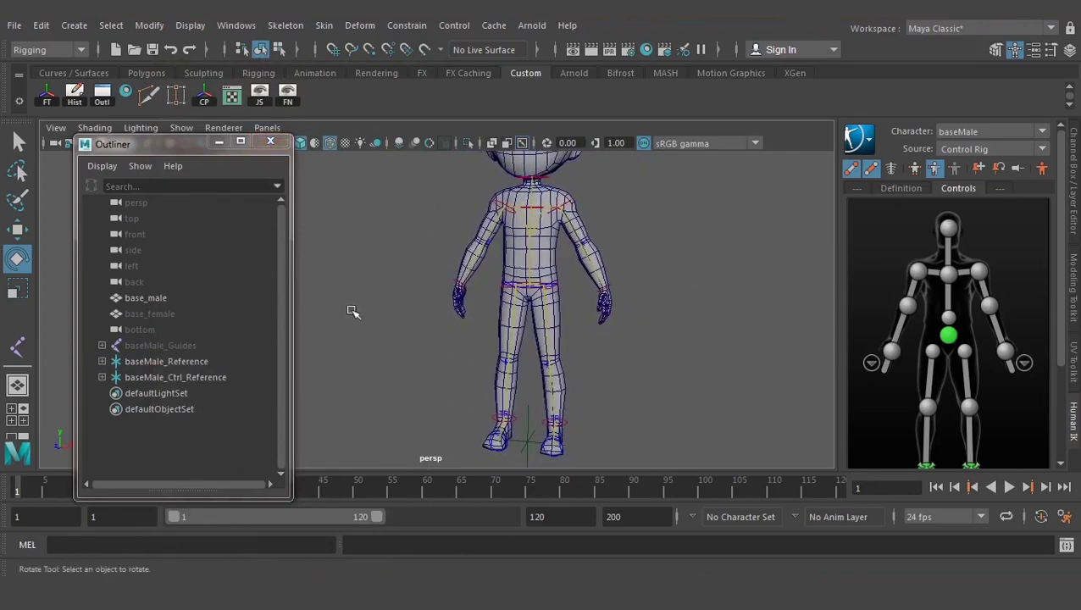
scroll(353, 310, down, 1)
Centre the character in the persp view and select the base_male mesh
mouse_move(405, 333)
alt+mouse_down()
mouse_move(572, 318)
mouse_move(539, 343)
mouse_move(520, 338)
alt+mouse_up()
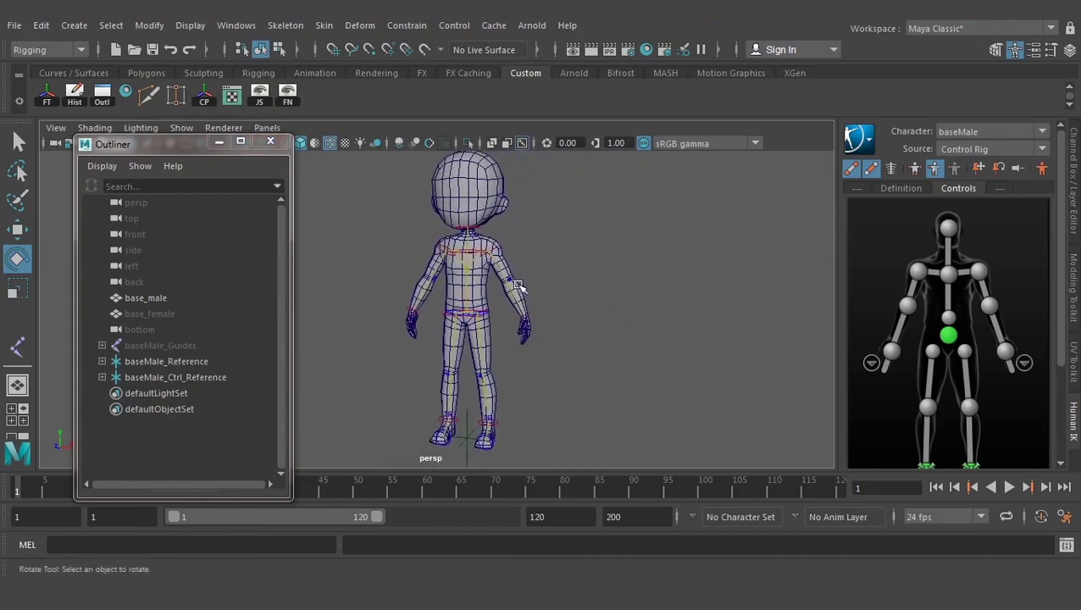
alt+middle_drag(518, 286, 503, 306)
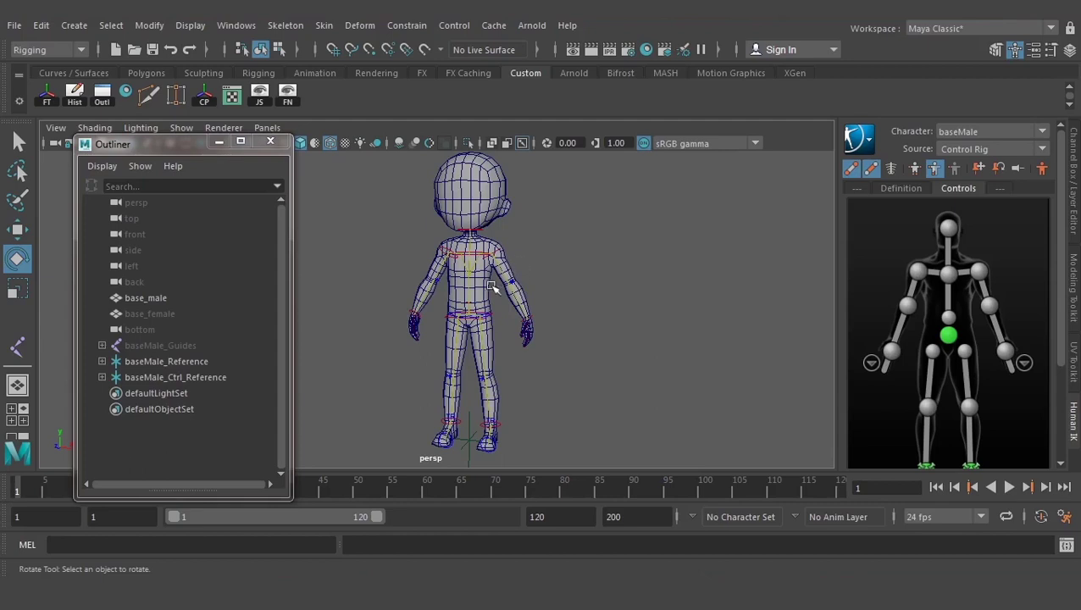
click(487, 291)
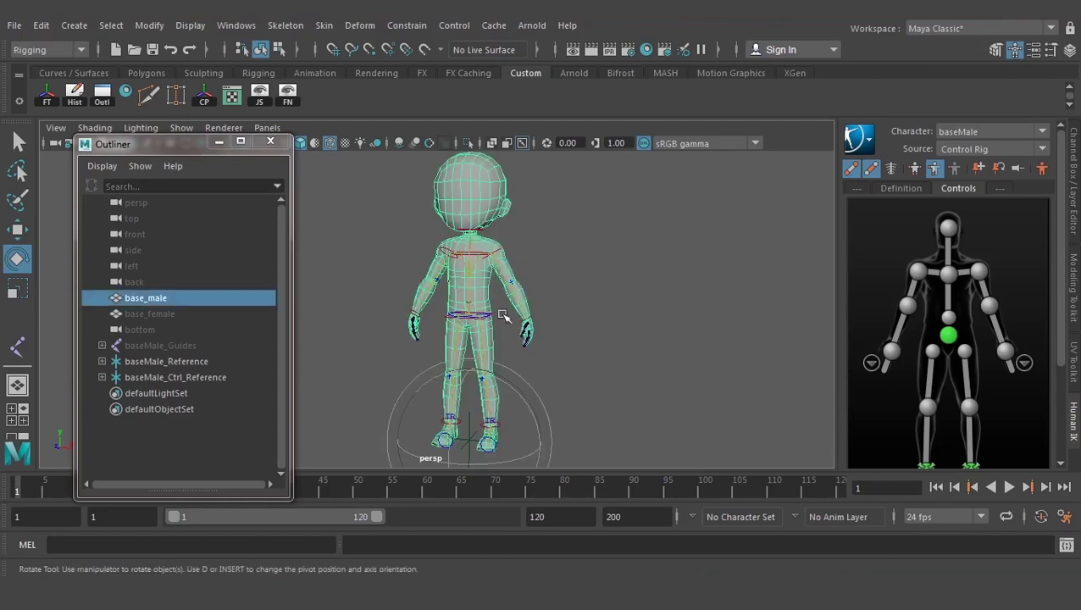
click(584, 302)
click(489, 294)
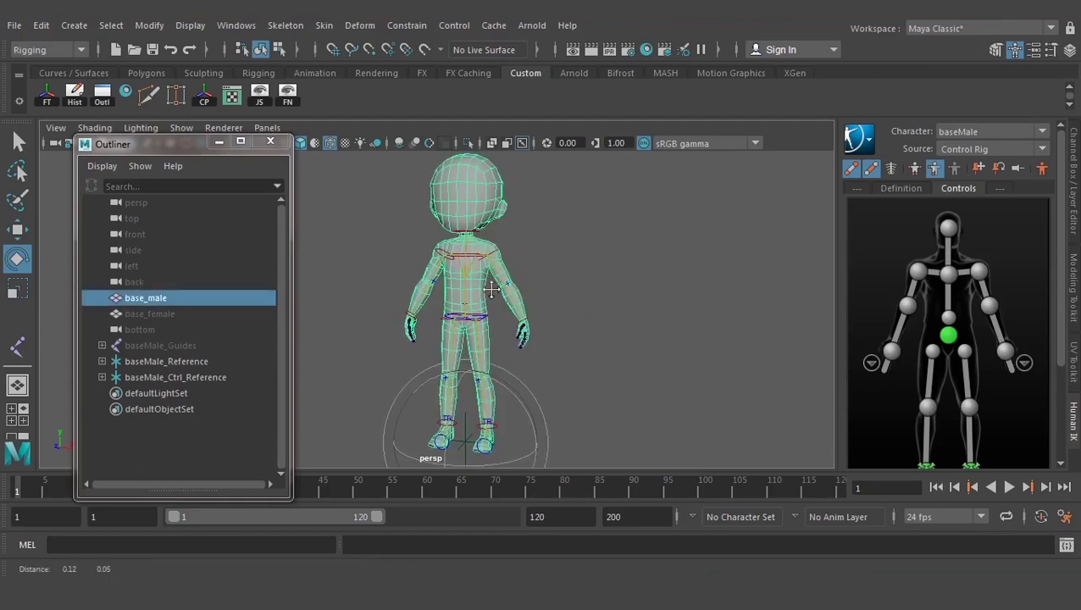